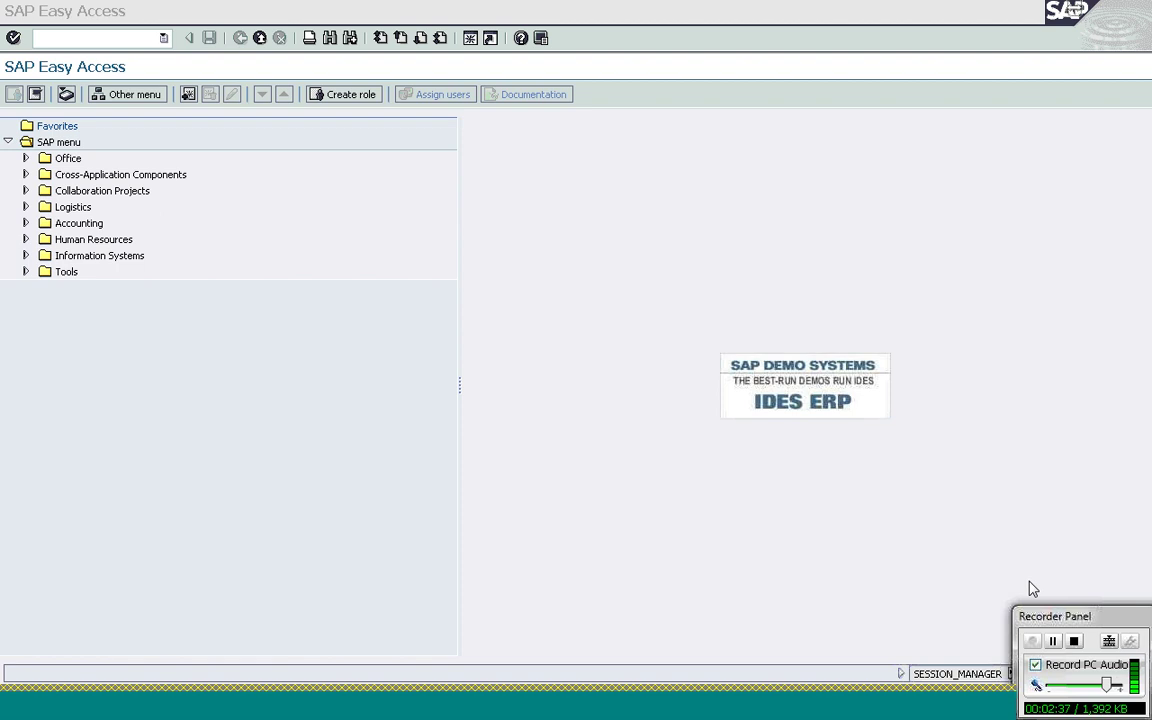
click(710, 469)
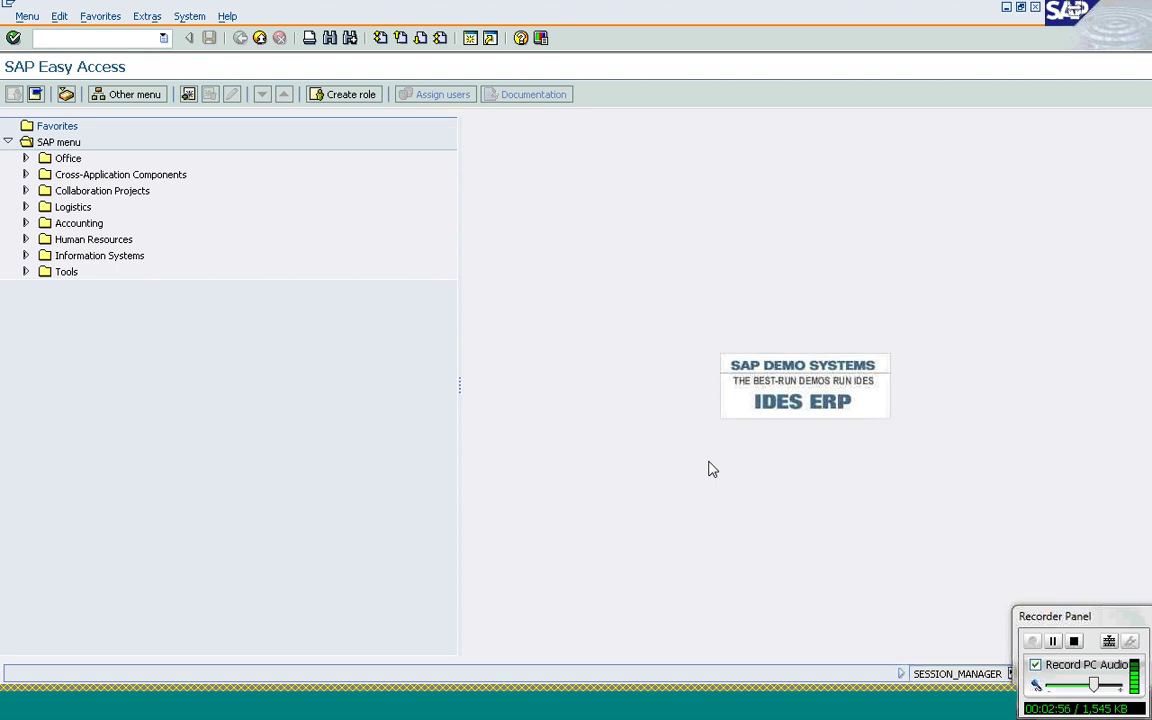
drag(1109, 630, 1102, 590)
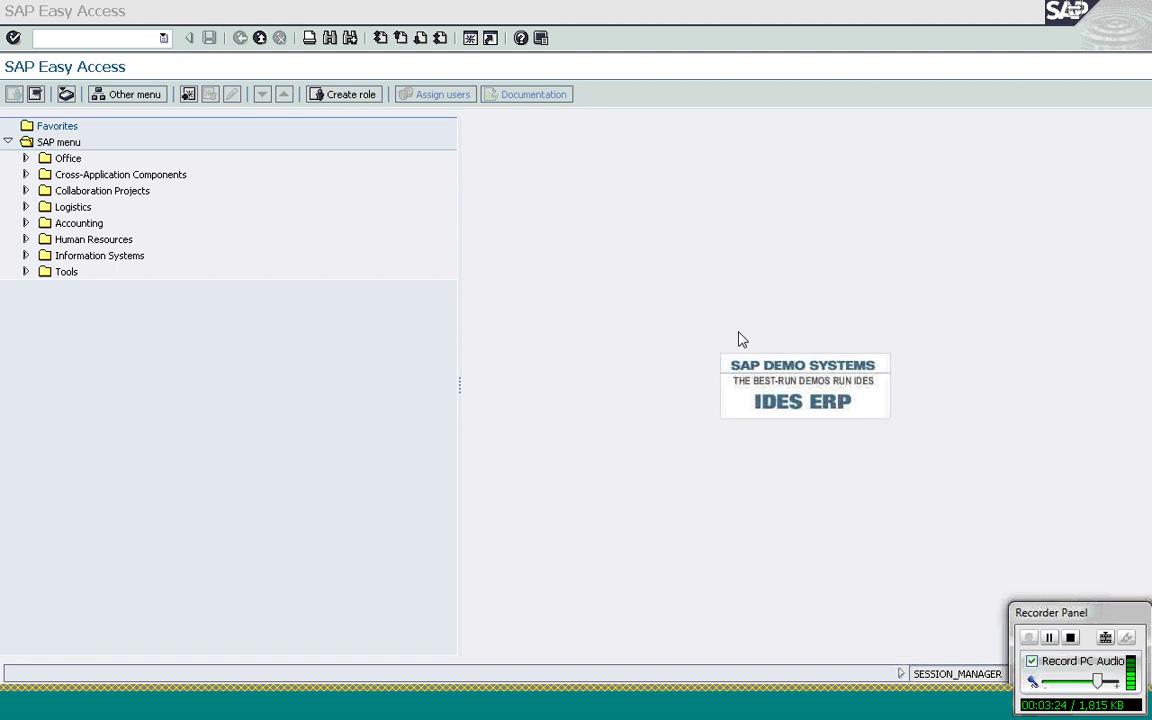
Open transaction VA01 and start a sales order with order type OR
click(89, 38)
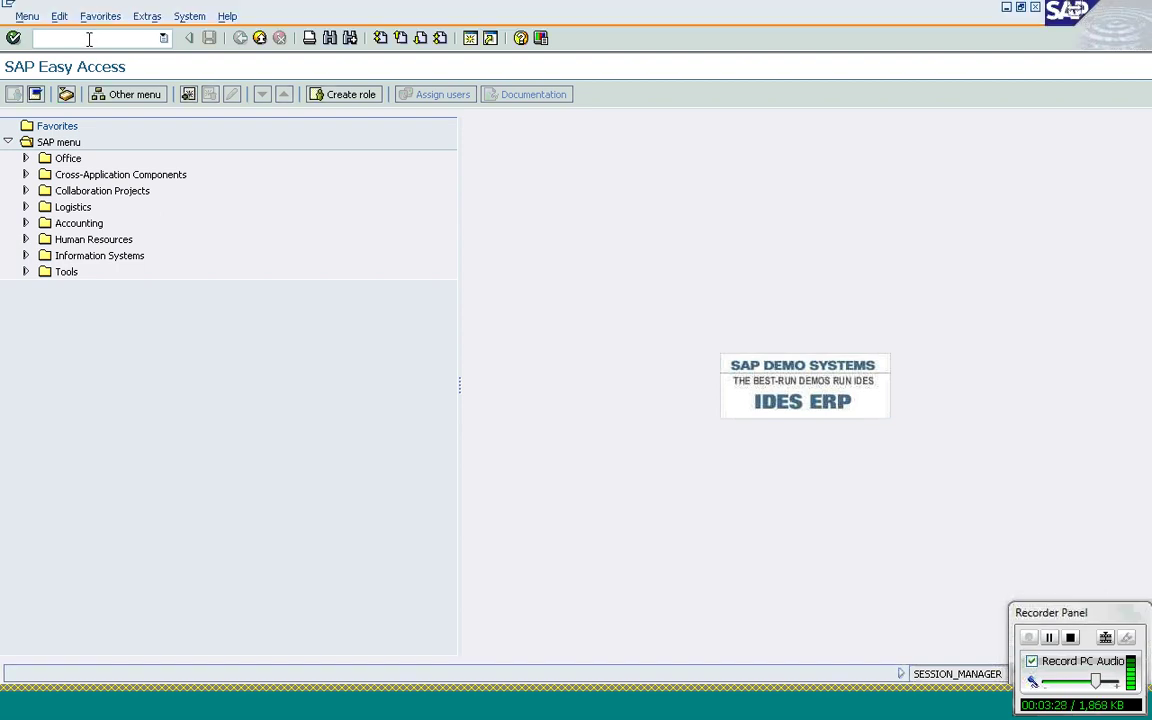
text(va01)
key(Return)
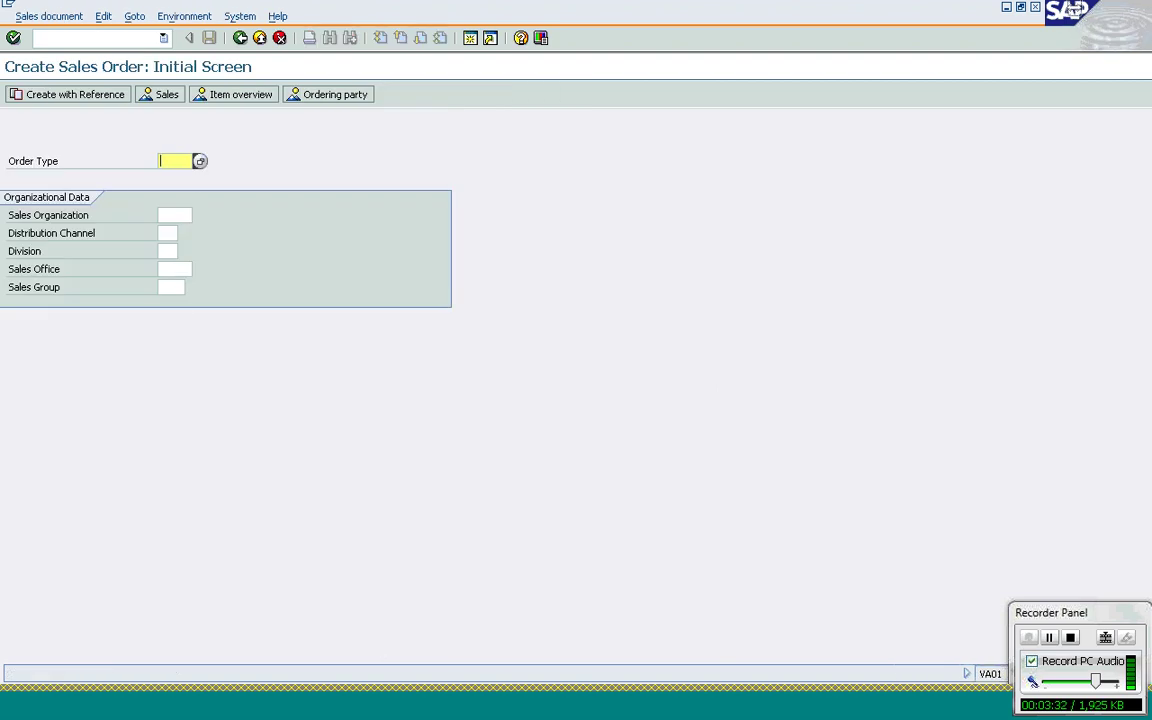
text(OR)
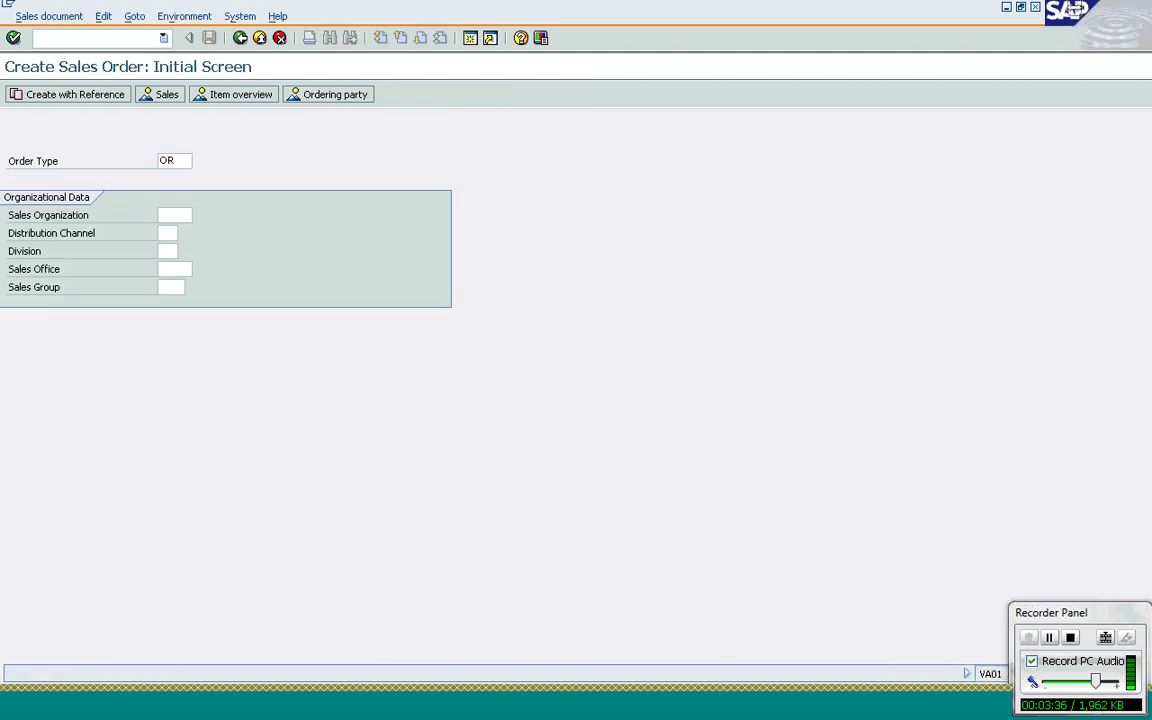
key(Return)
Enter the first Etelko Textilien customer number as the order's sold-to party
key(BackSpace)
key(Down)
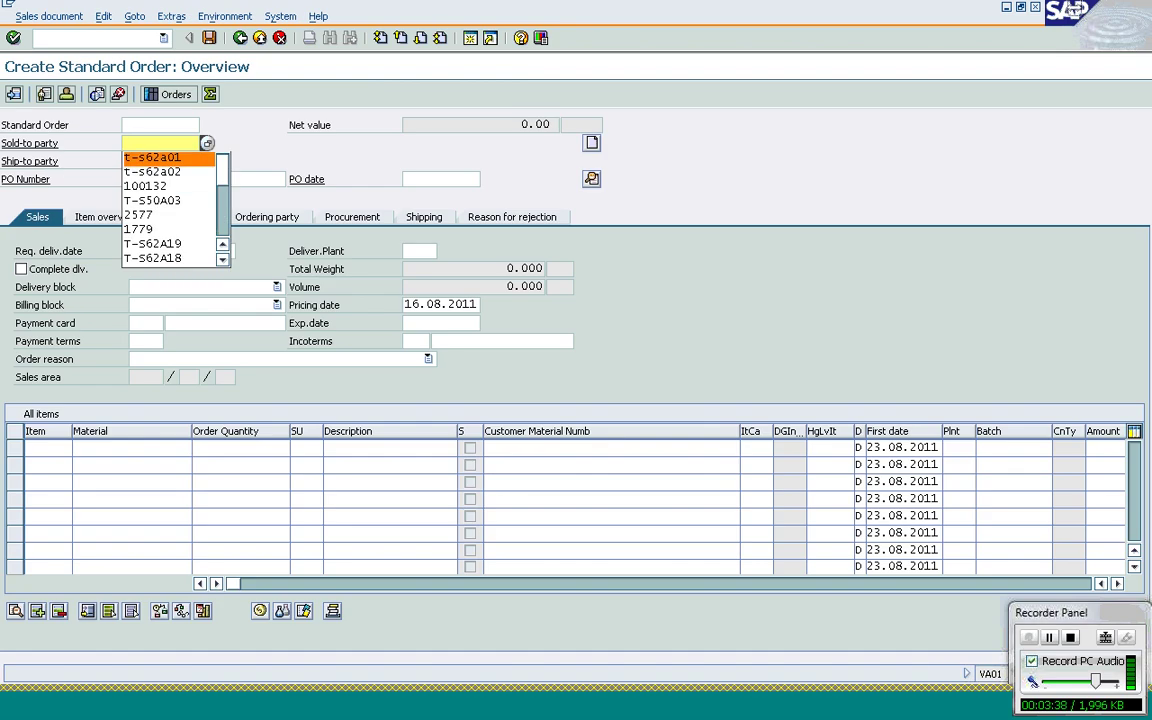
key(Return)
key(Tab)
key(Tab)
Set the PO number to Collective Processing and choose sales area 1000 / 10 / 00 for the customer
text(S)
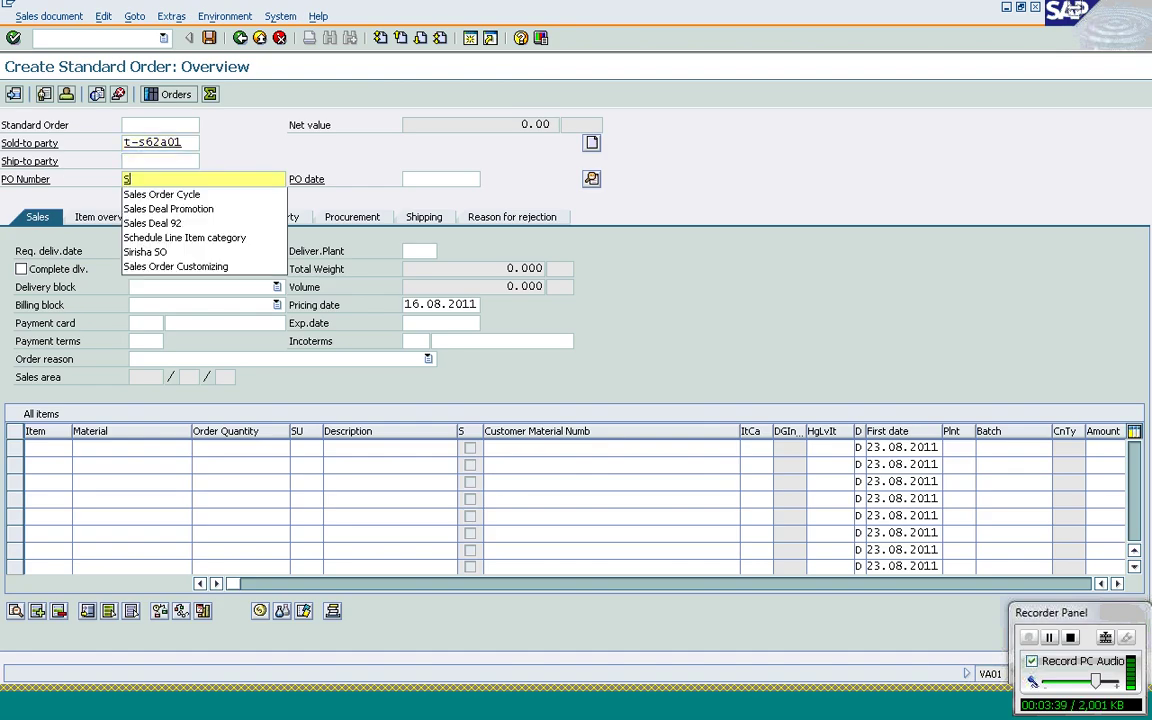
text(ales)
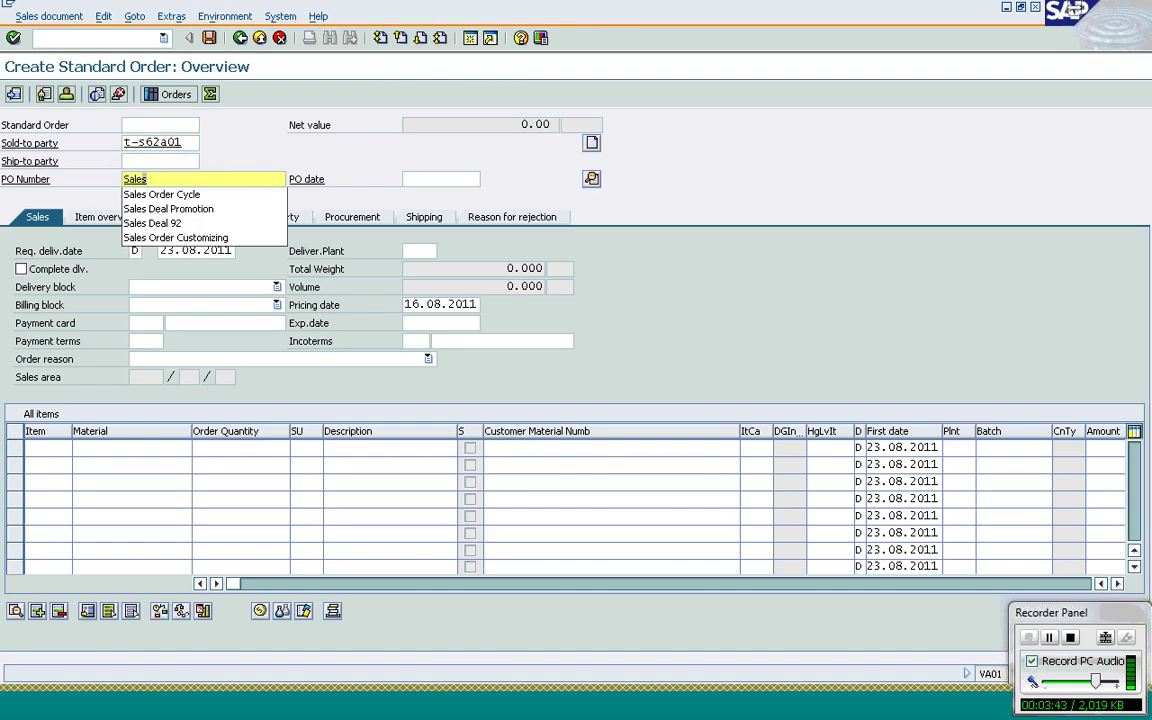
text(Col)
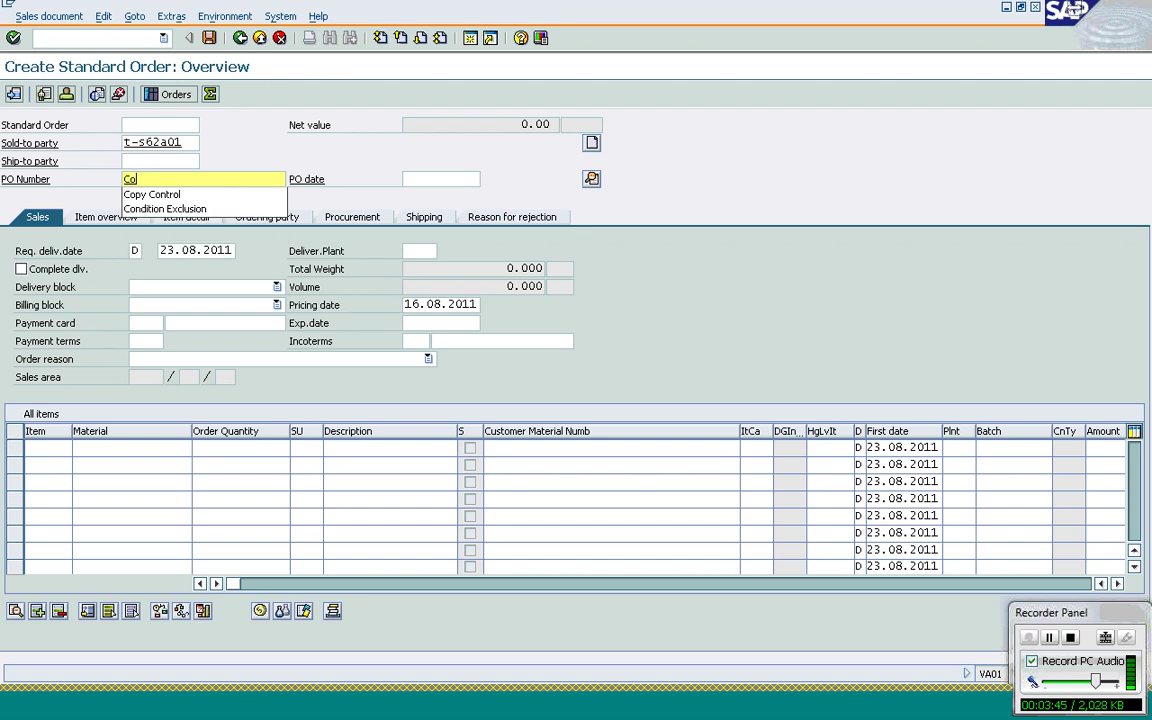
text(lective P)
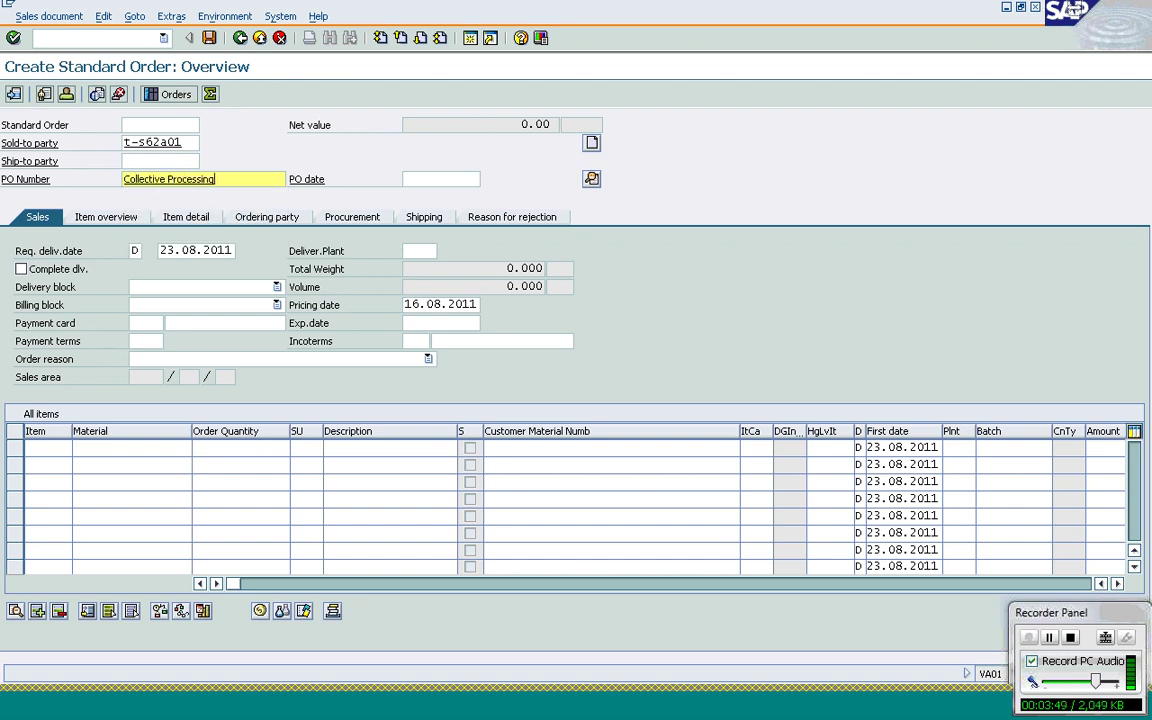
text(rocessing)
key(Return)
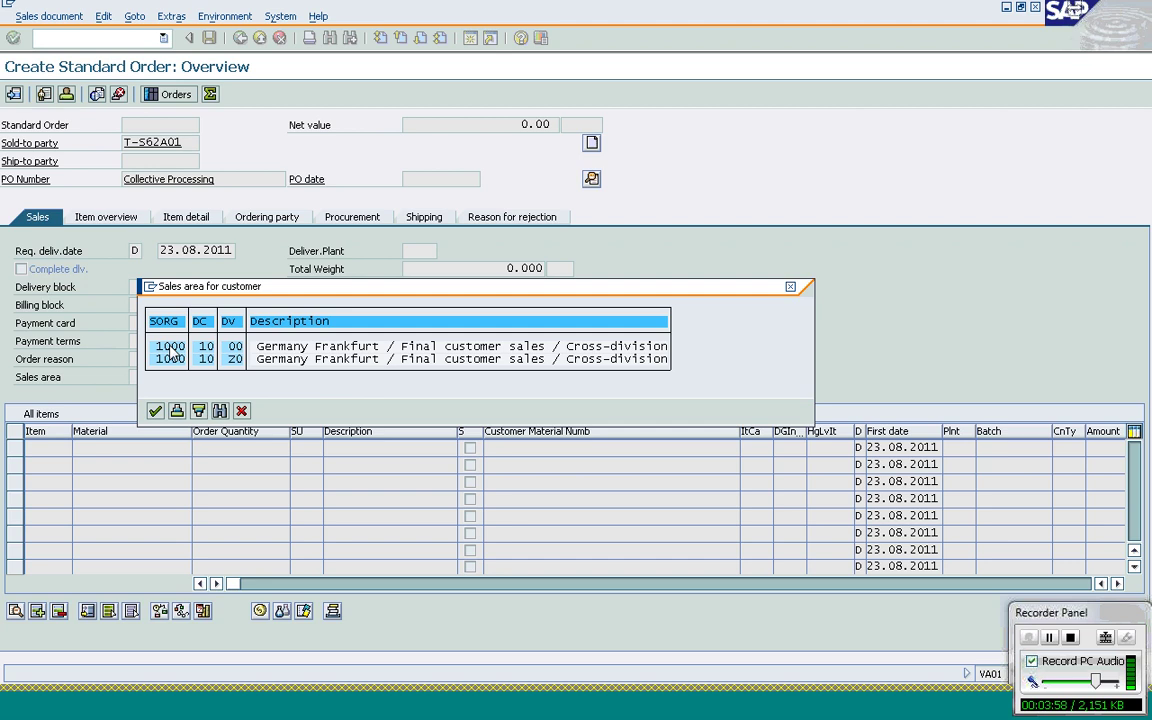
double_click(171, 346)
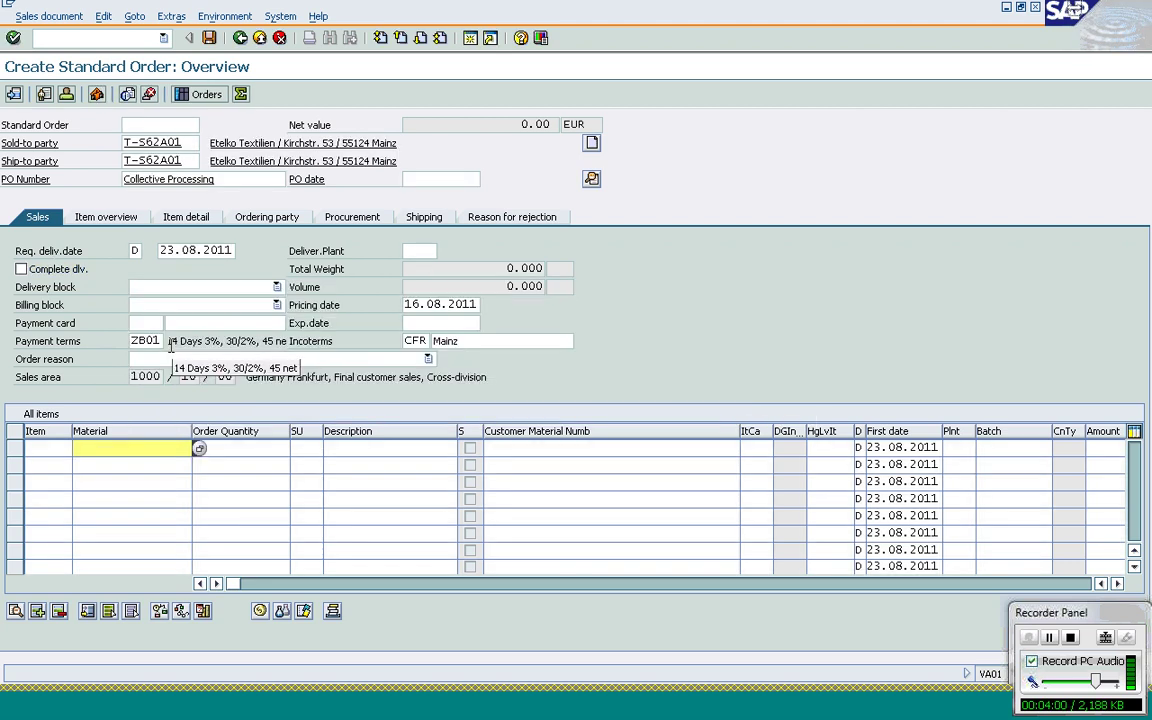
Add material T-AT101 with an order quantity of 10 as the first item
text(t)
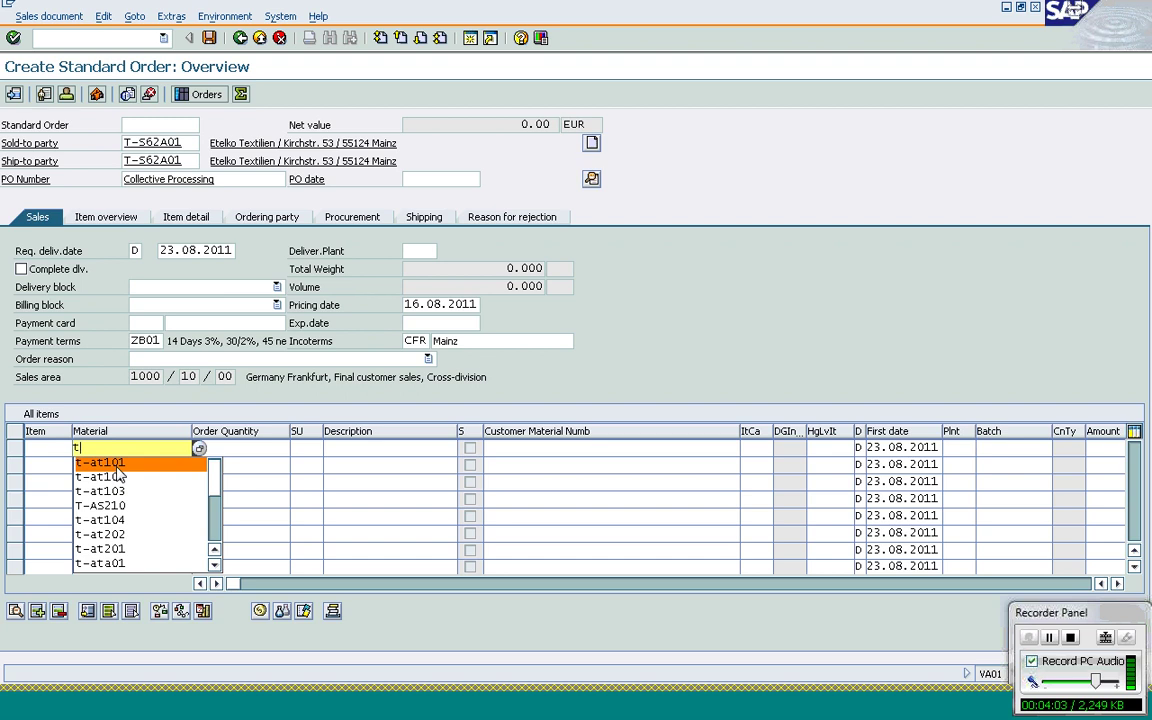
text(-at1)
click(118, 463)
key(Tab)
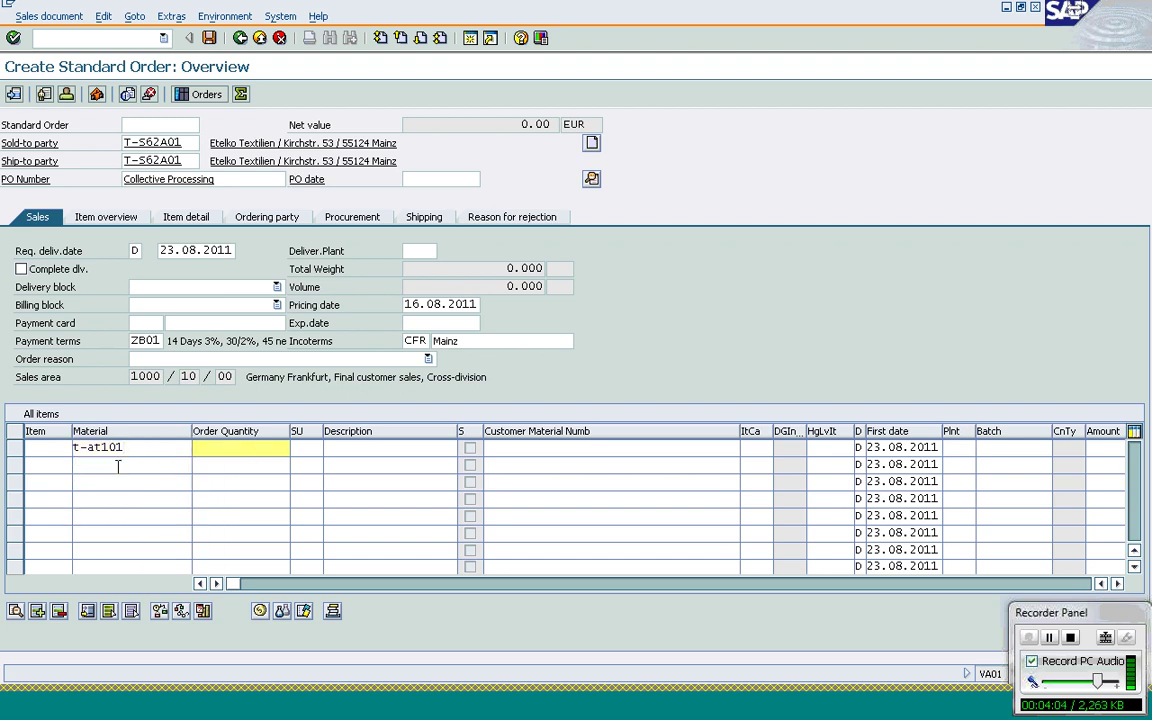
text(10)
key(Return)
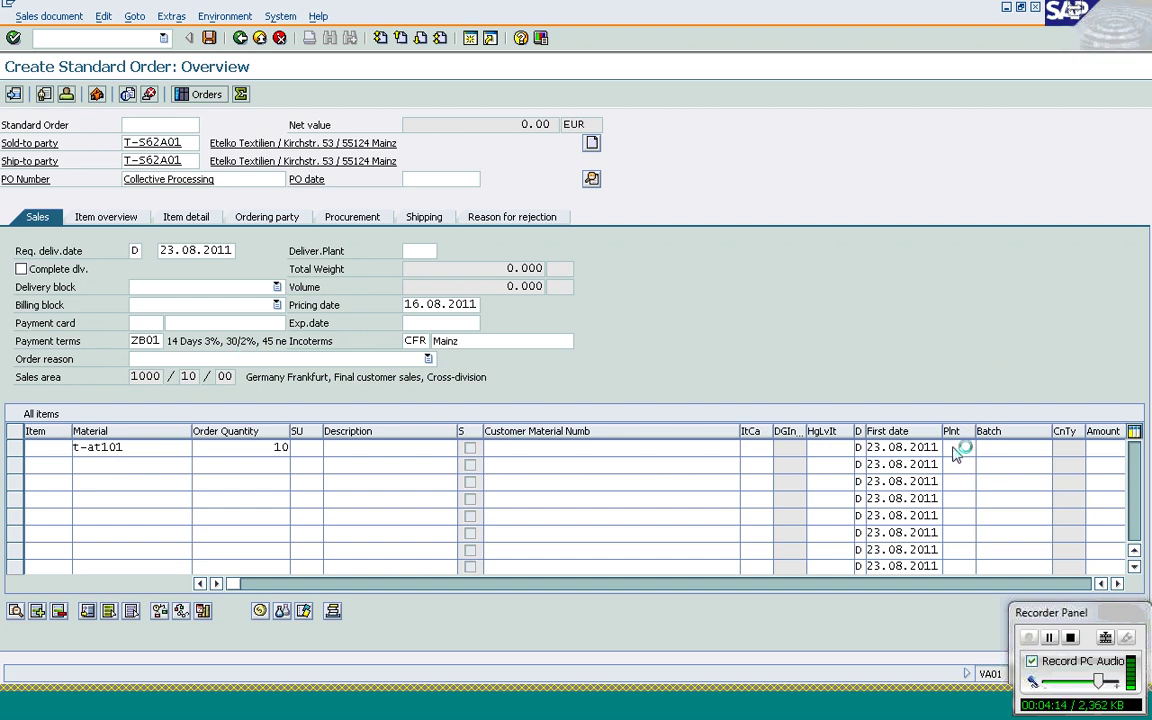
Add material T-AT102 with an order quantity of 10 as the second item
text(t)
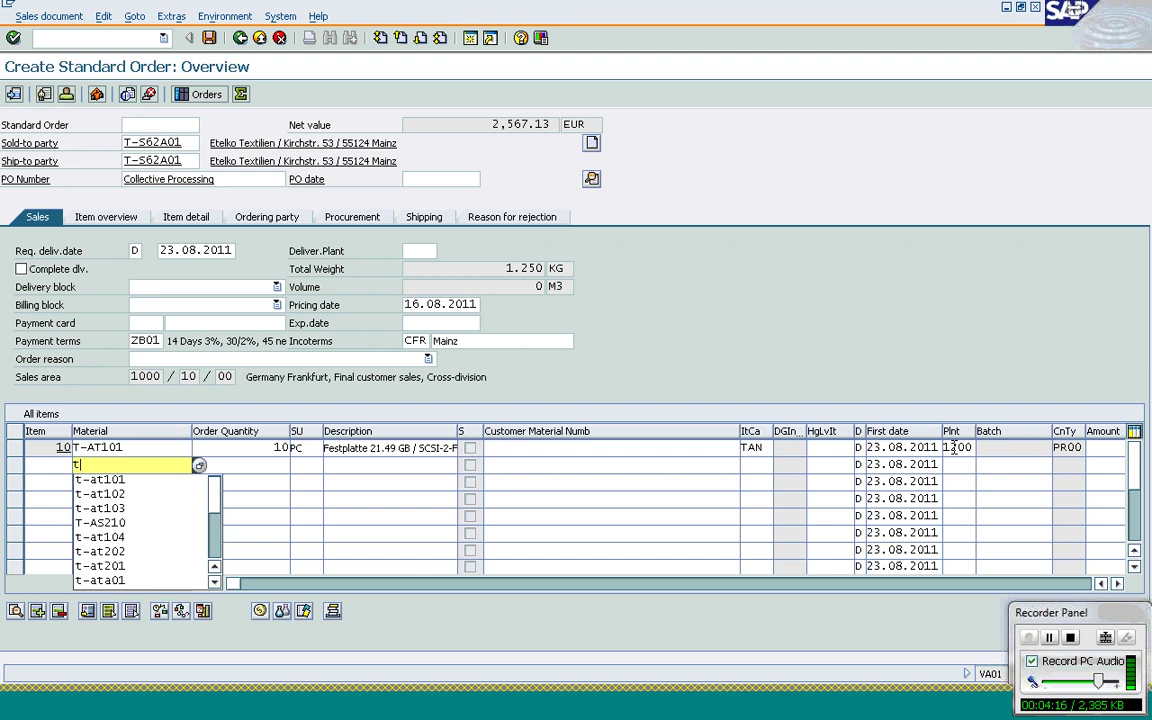
text(-at)
key(Down)
key(Down)
key(Return)
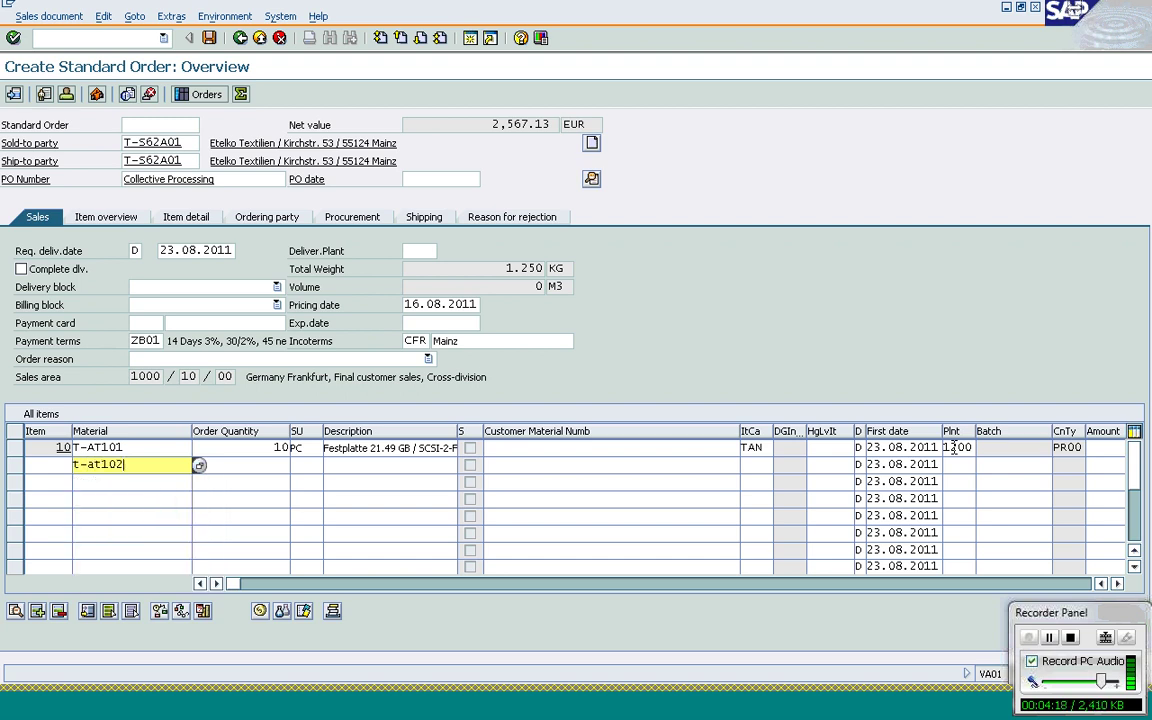
key(Tab)
text(10)
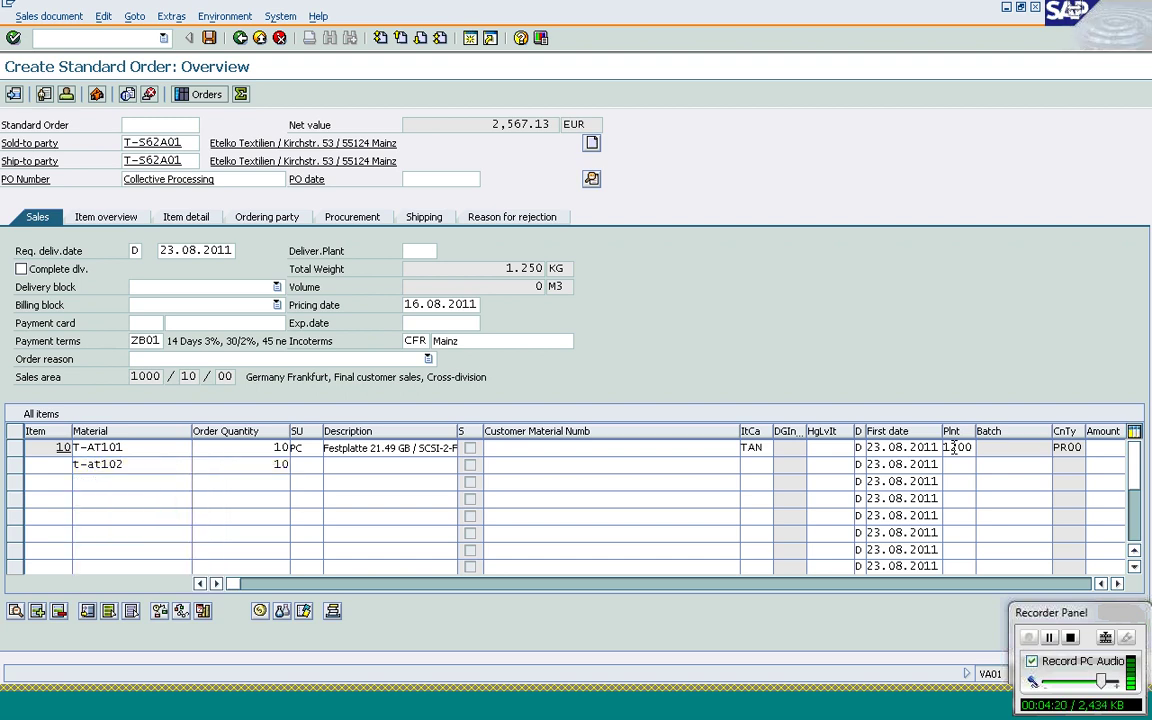
key(Return)
Check the shipping data of both order items, T-AT101 and T-AT102, and save the sales order
click(955, 447)
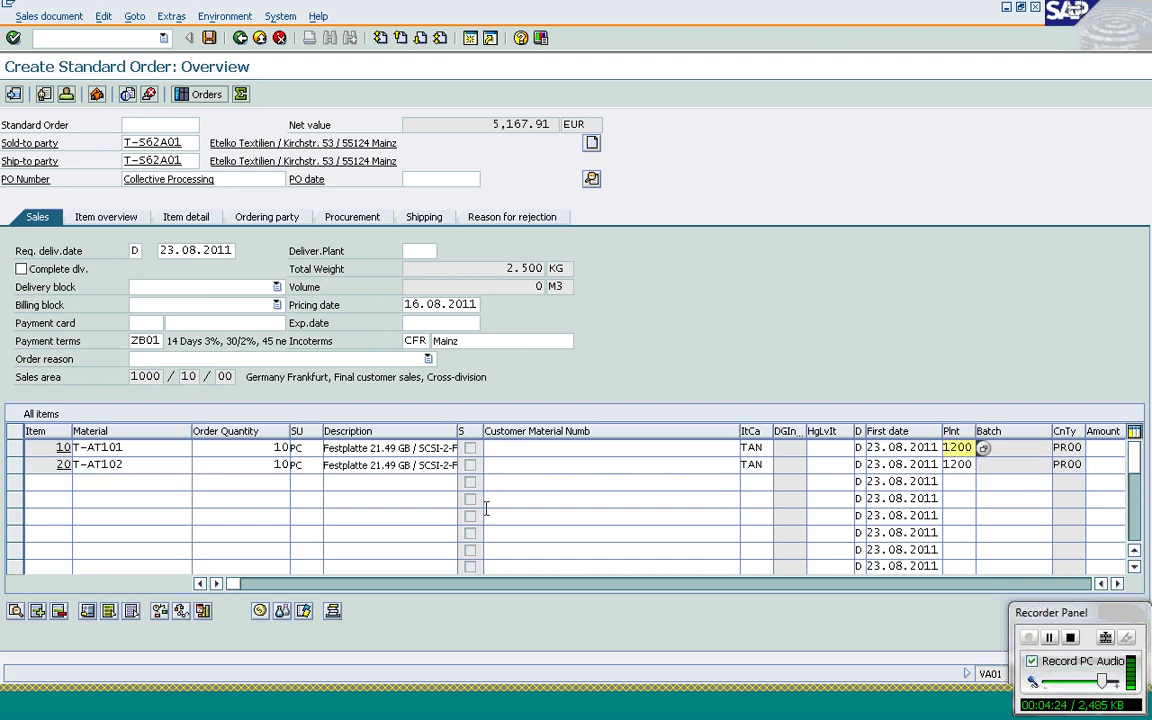
drag(14, 447, 15, 477)
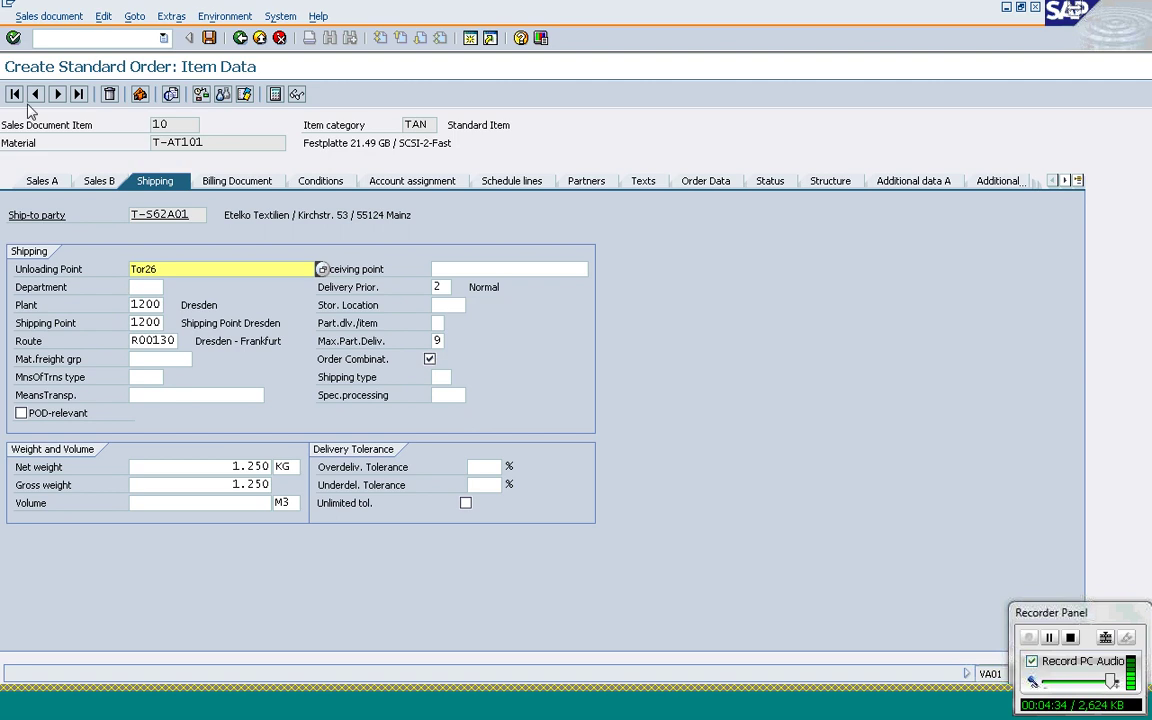
click(57, 94)
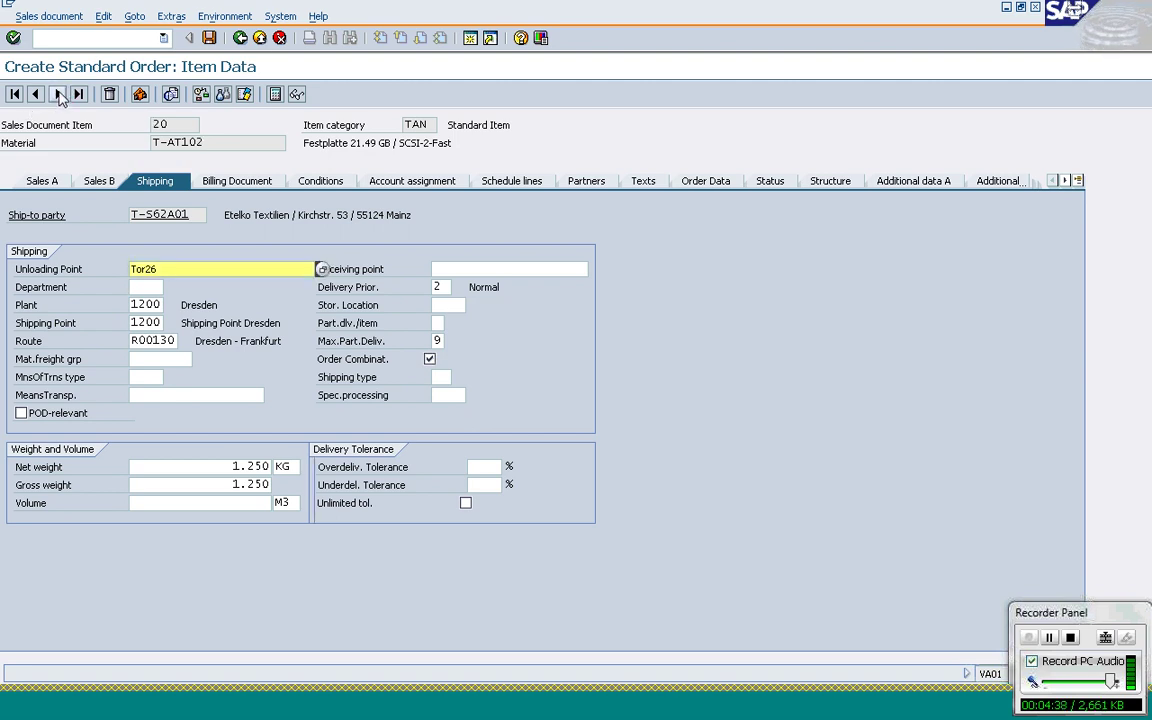
click(210, 40)
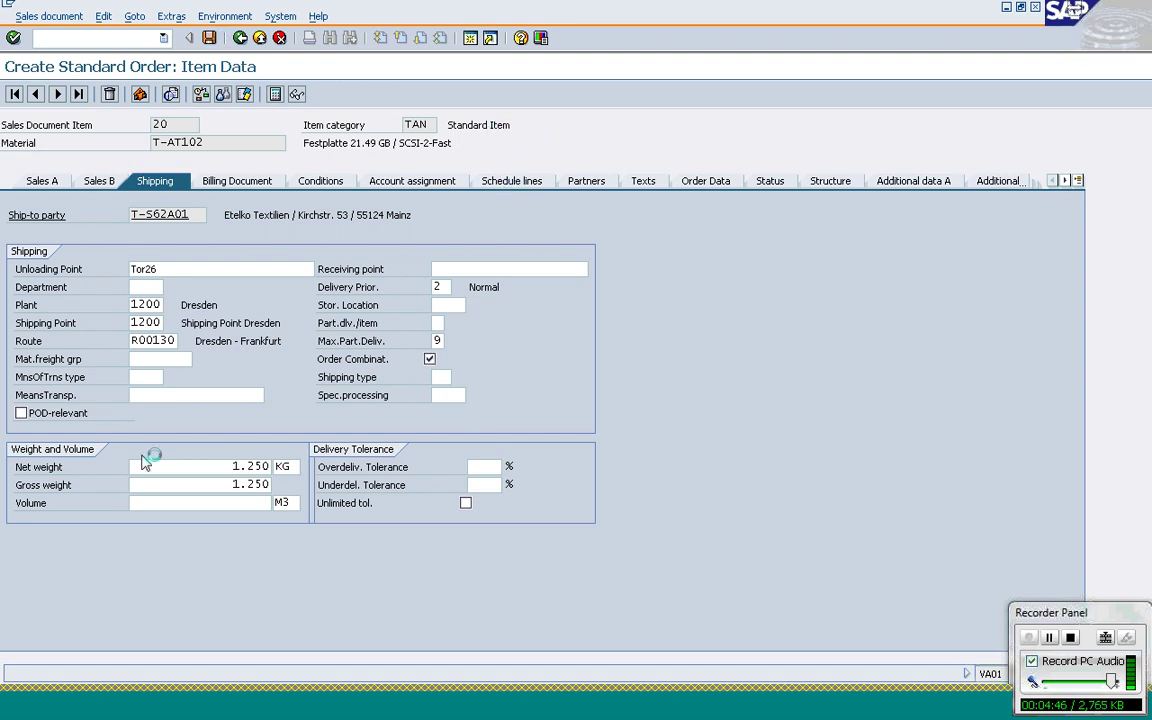
Open Notepad, place its window beside the order form and write the heading "Sales Orders"
click(28, 710)
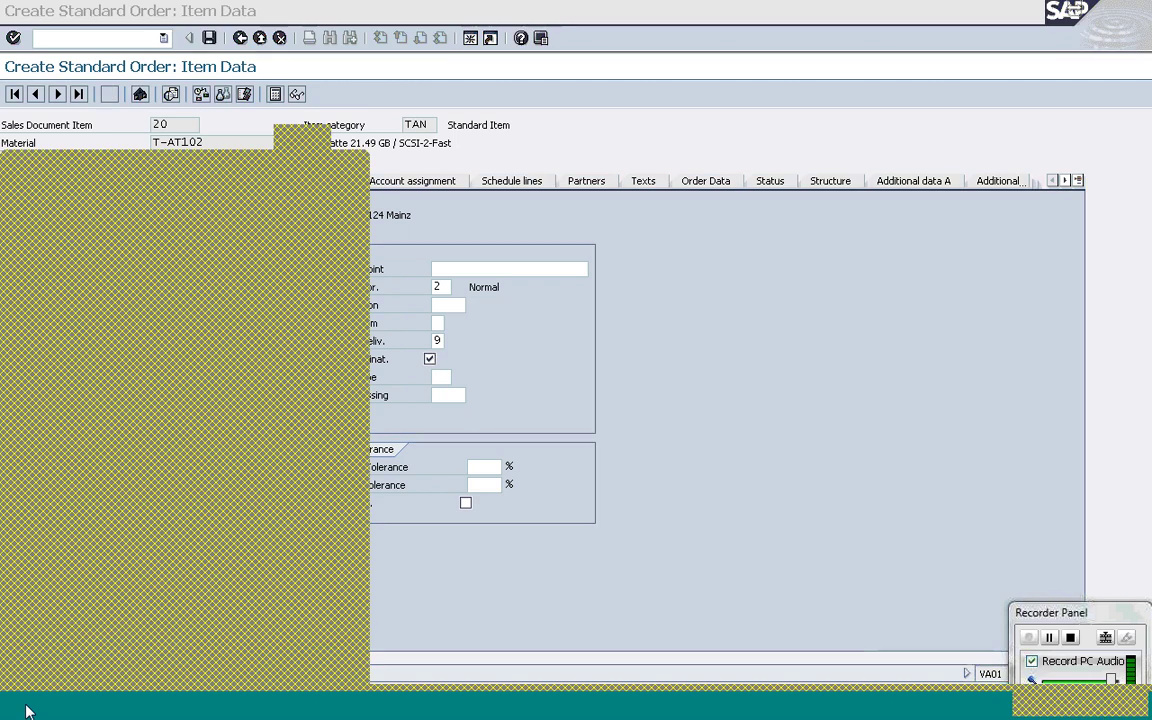
click(40, 648)
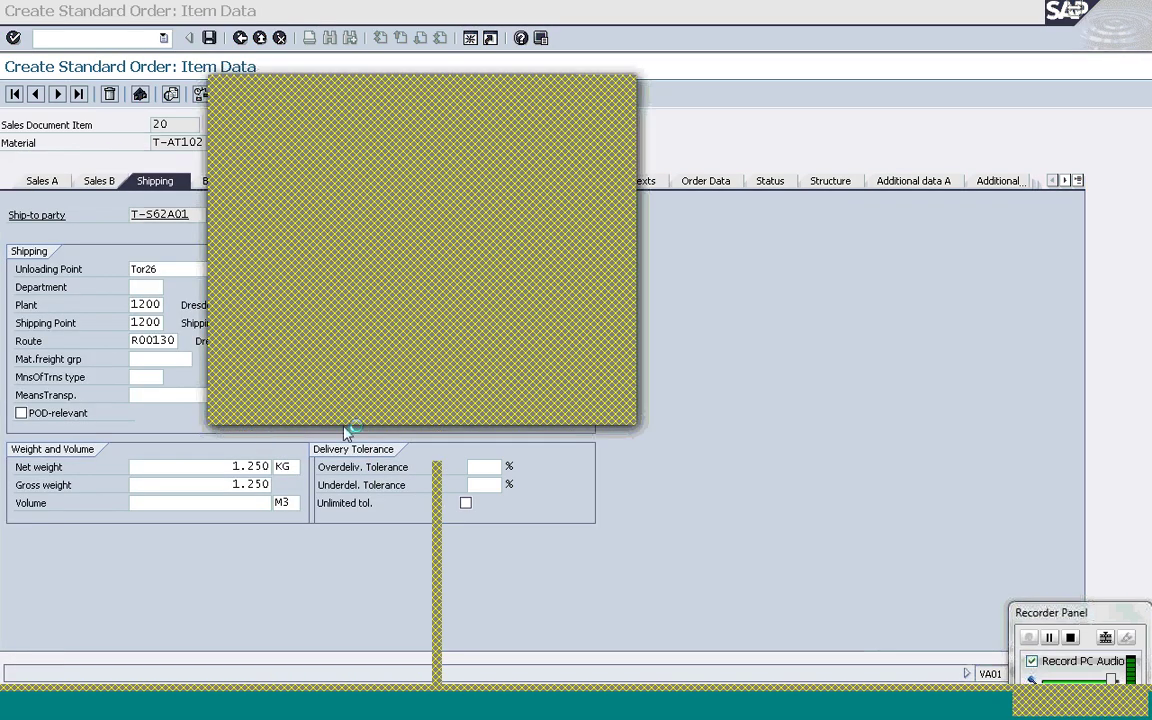
drag(287, 98, 762, 172)
click(35, 93)
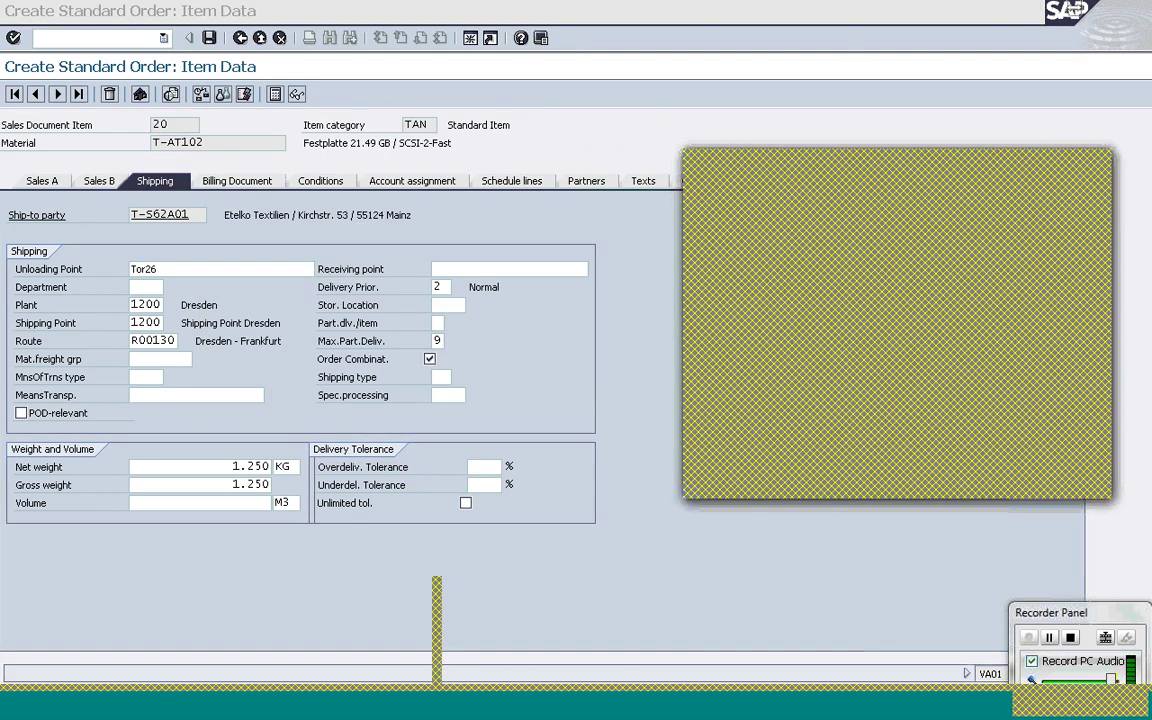
text(Sa)
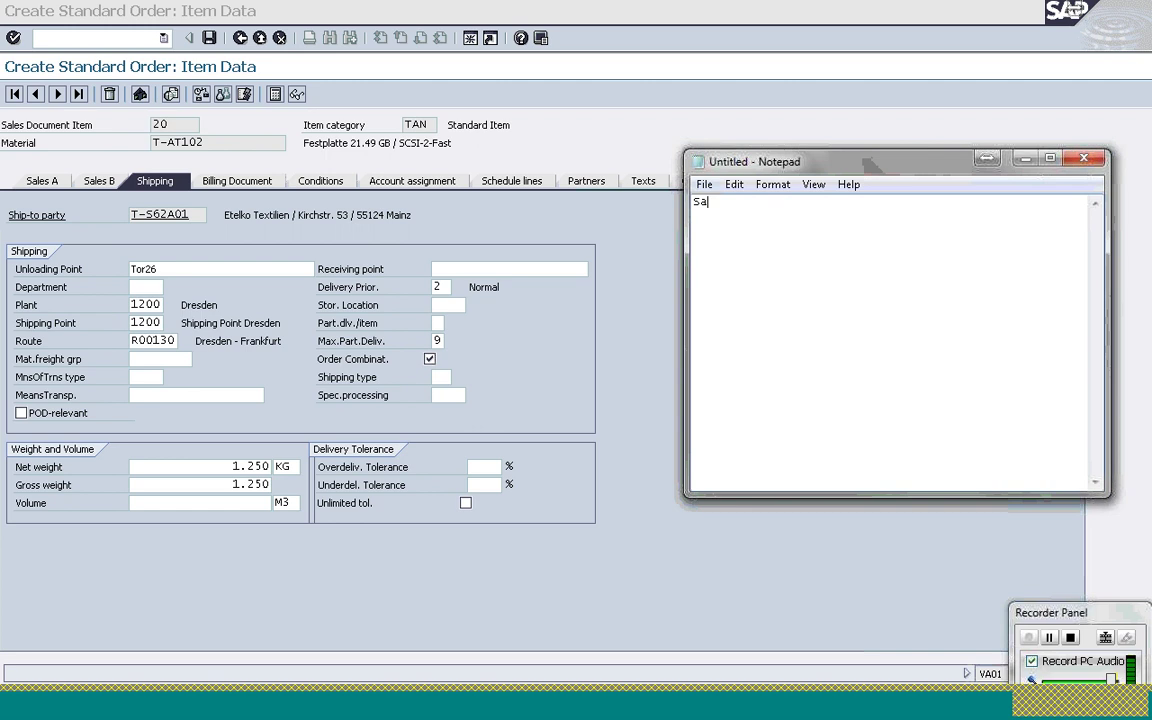
text(les Orders)
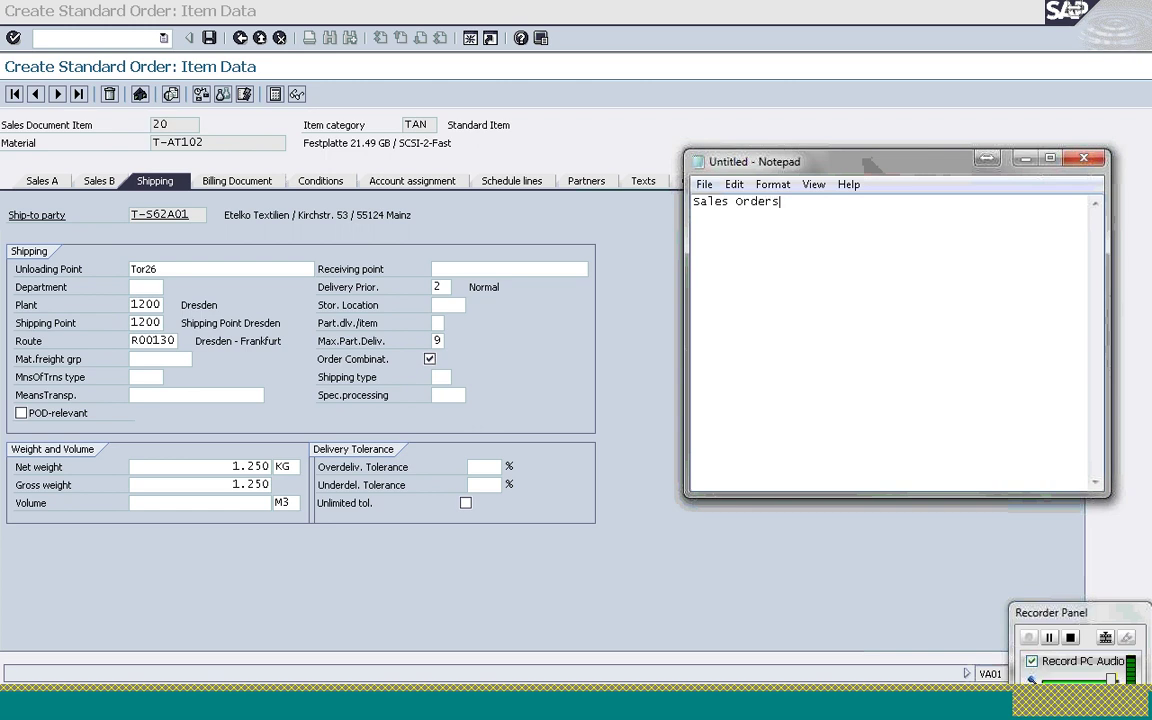
key(Return)
Note "Shipping Point: 1200" below the heading and write the saved sales order's number on the following line
click(612, 97)
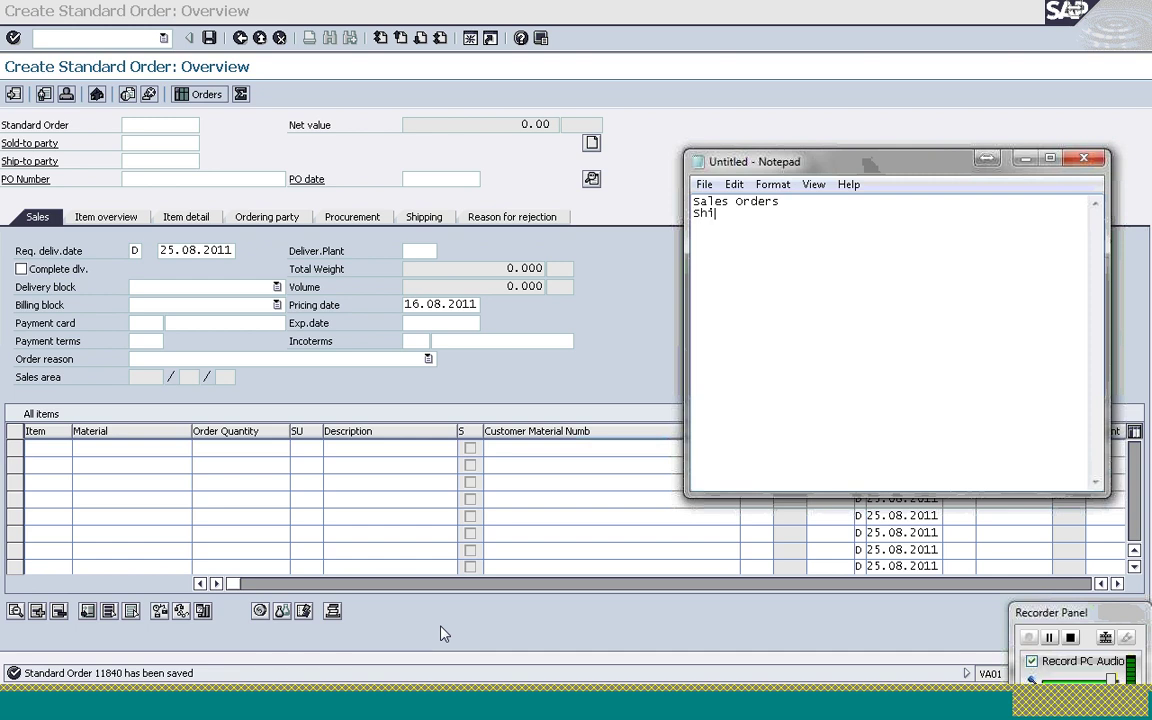
text(pping Point: 1200 )
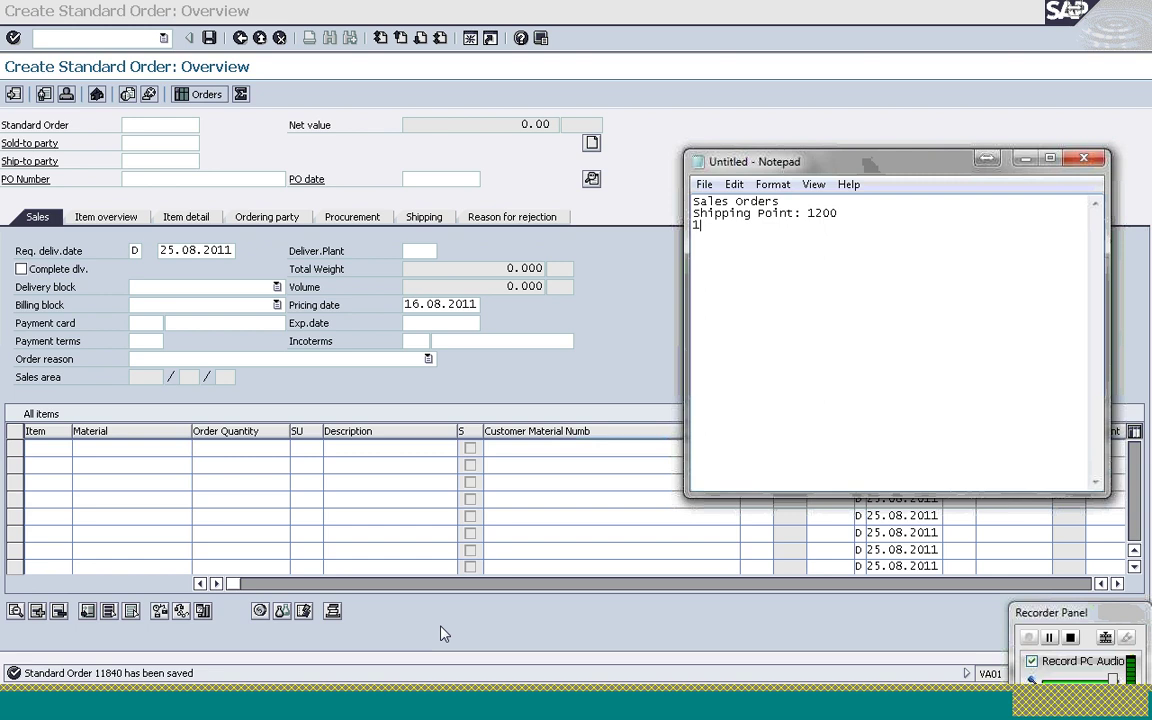
text(1)
Switch back to SAP and enter the second Etelko Textilien customer number as the new order's sold-to party
click(133, 143)
text(t)
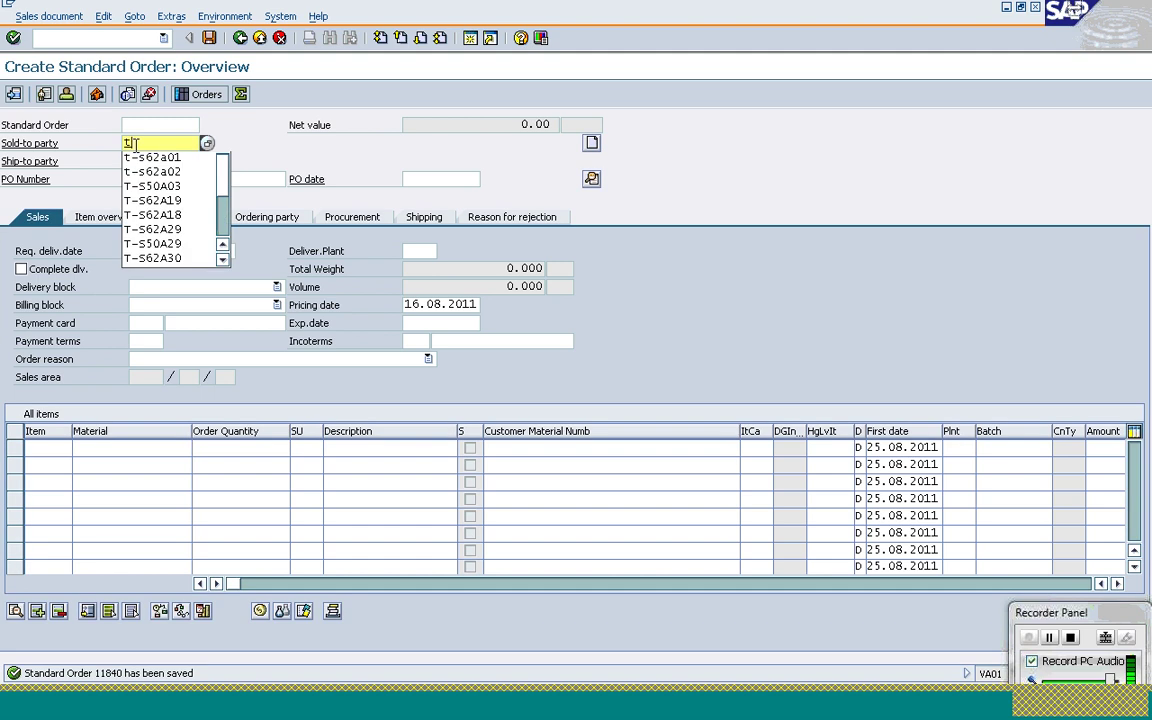
key(Down)
key(Down)
key(Return)
key(Tab)
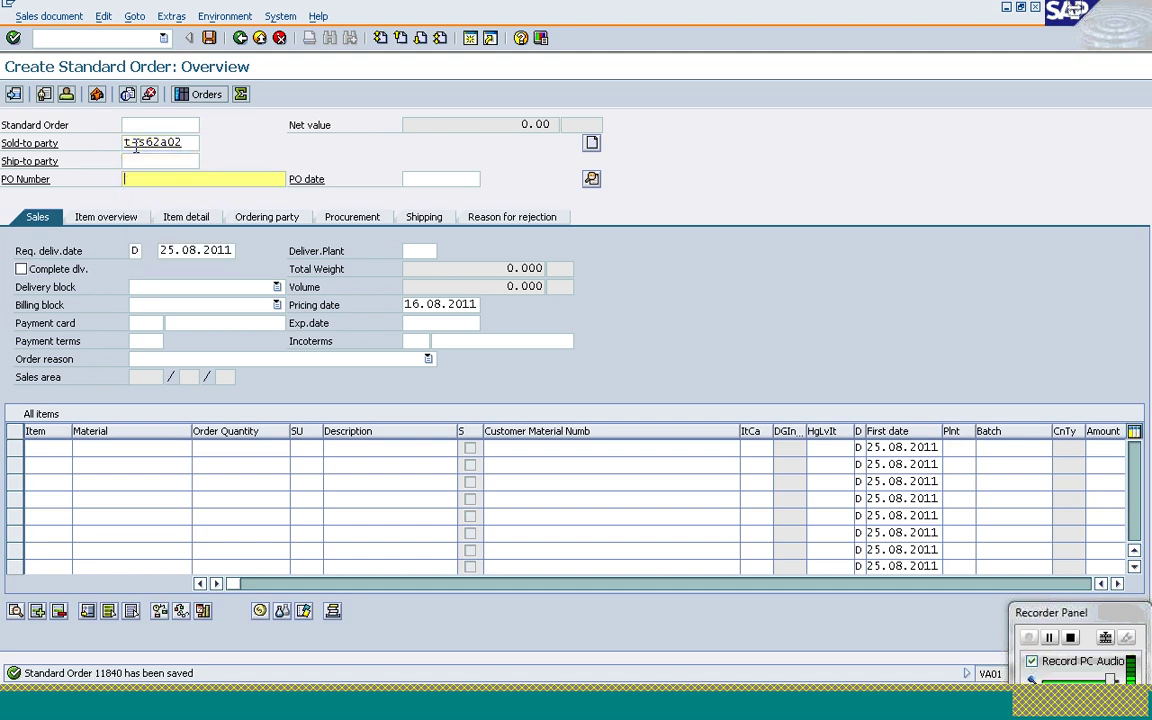
Set the new order's PO number to Collective Processing and accept the proposed payer and ship-to party
text(col)
key(Down)
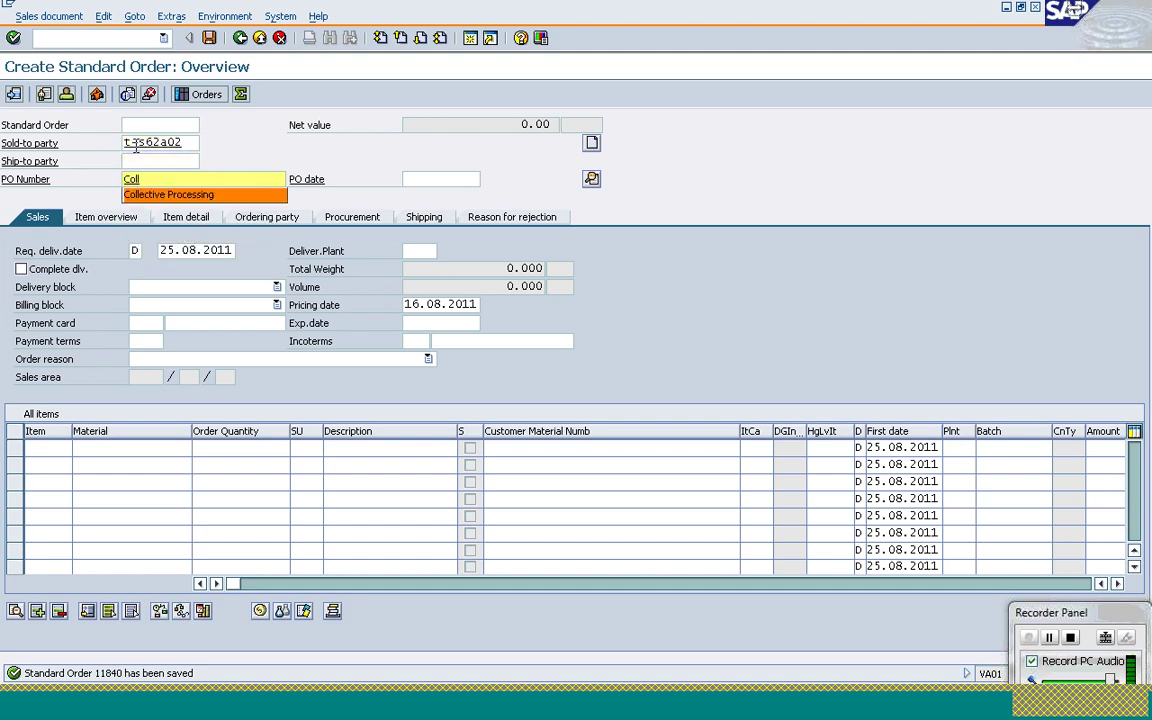
key(Return)
key(Return)
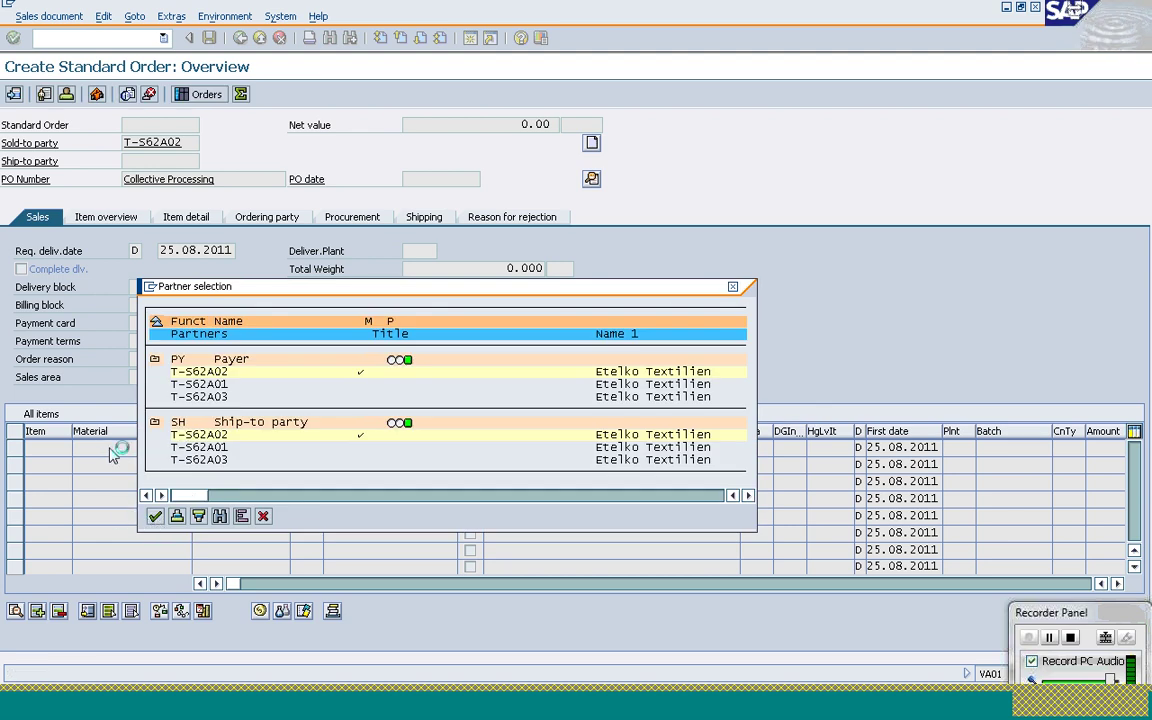
Enter material T-AT101 with an order quantity of 10 as the order's first item
text(t)
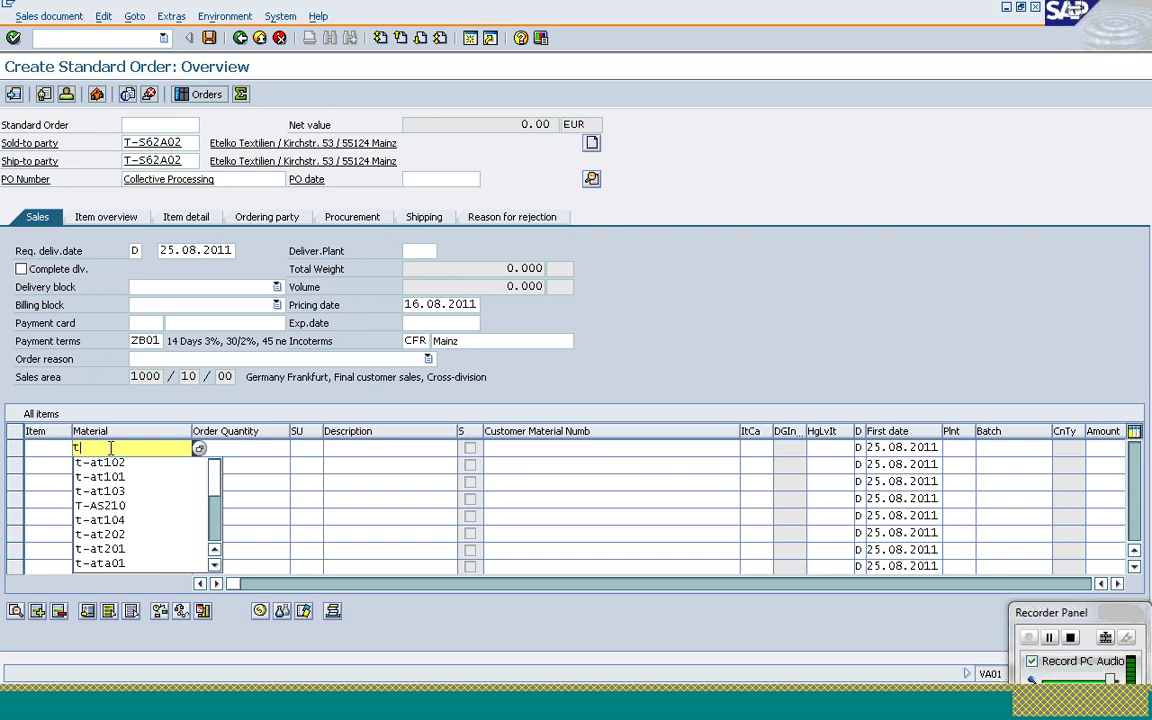
key(Down)
key(Down)
key(Return)
key(Tab)
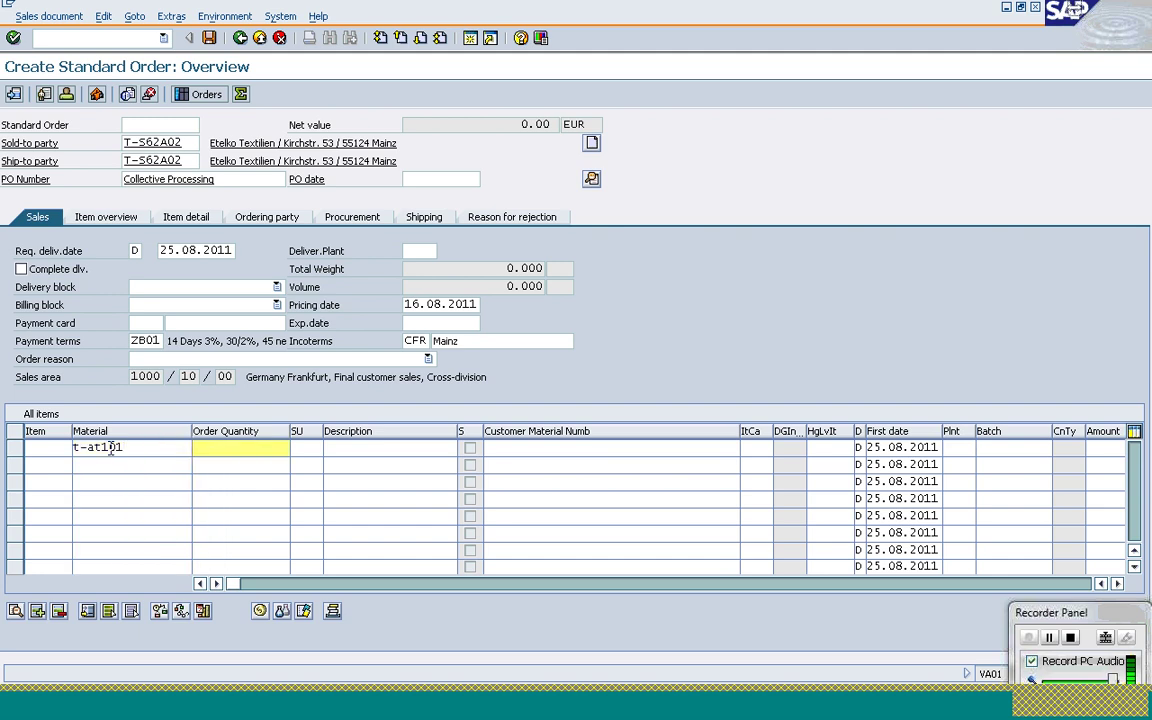
text(10)
Try to assign plant 1000 to the T-AT101 item
click(954, 448)
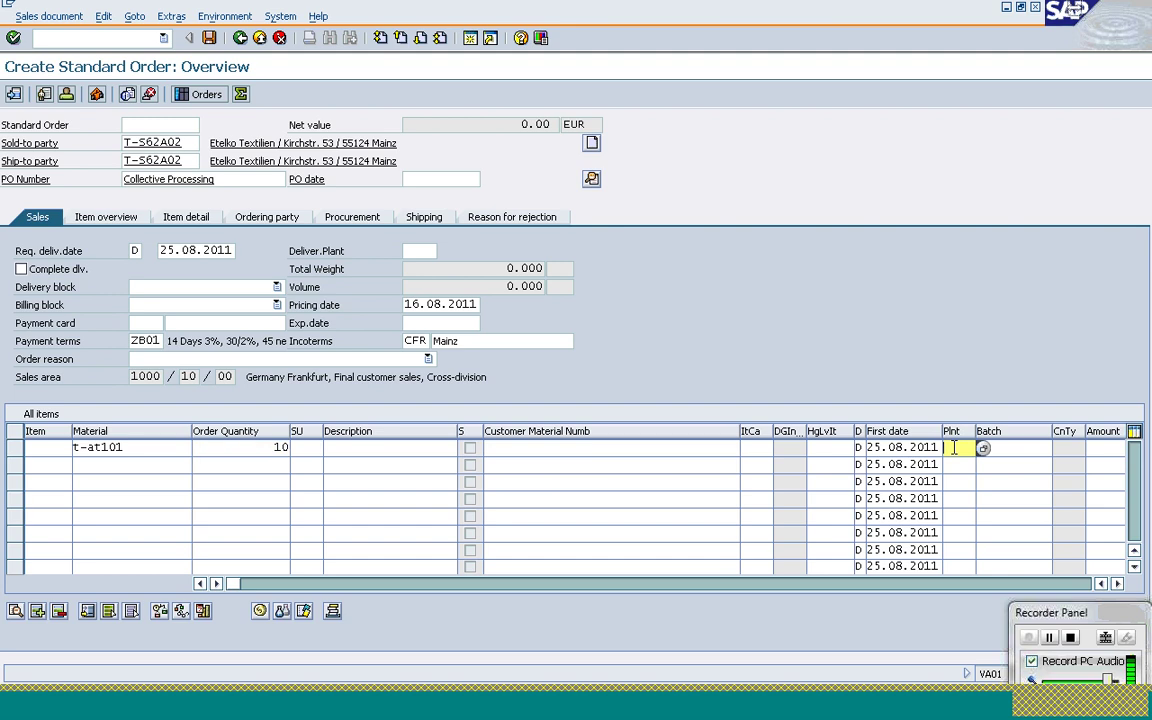
text(1)
key(Down)
key(Return)
key(Return)
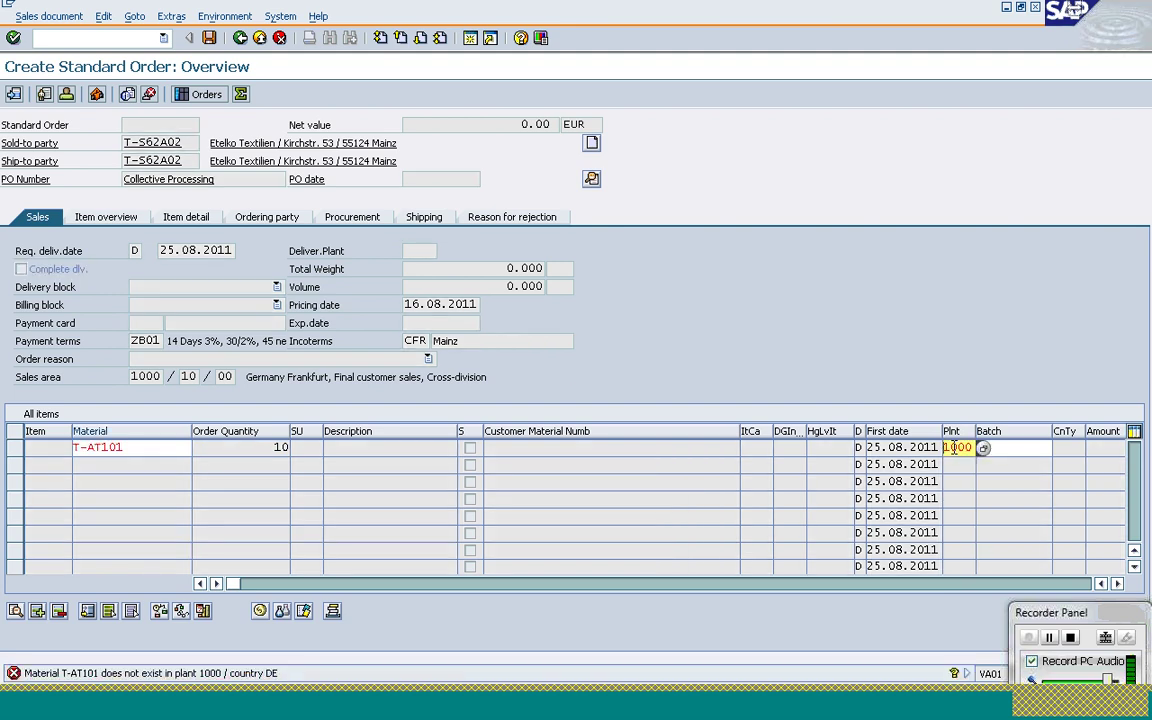
Set the T-AT101 item's plant to 1200 and validate the line
click(134, 446)
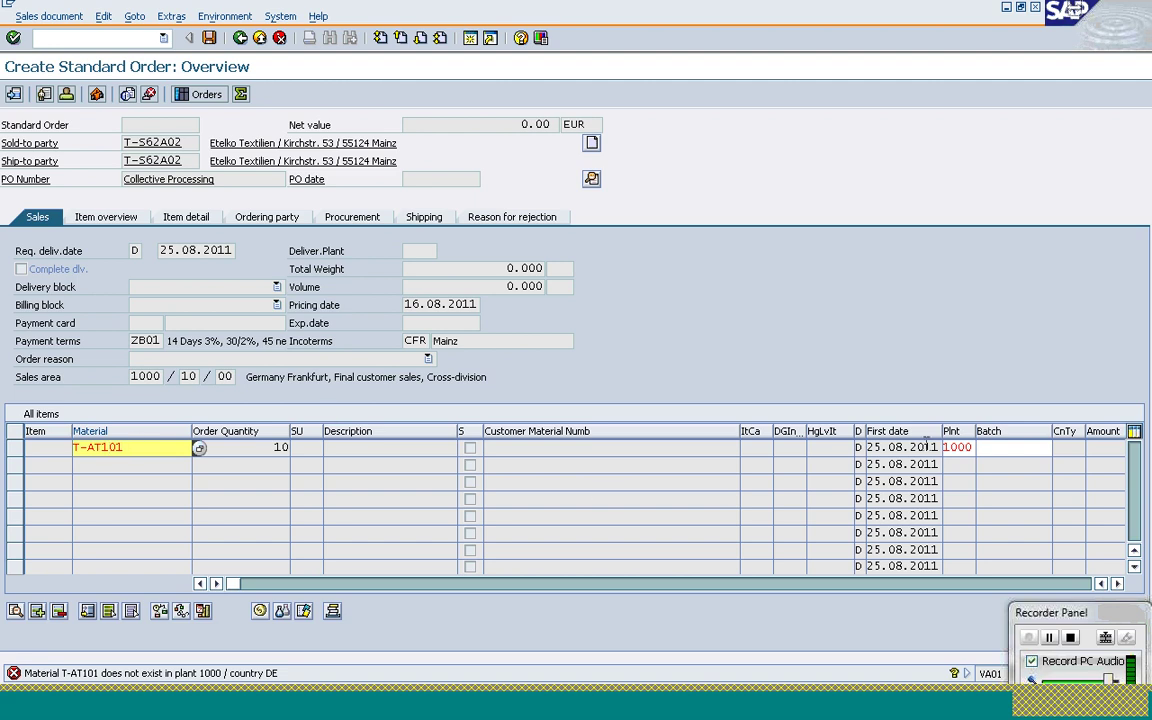
click(956, 448)
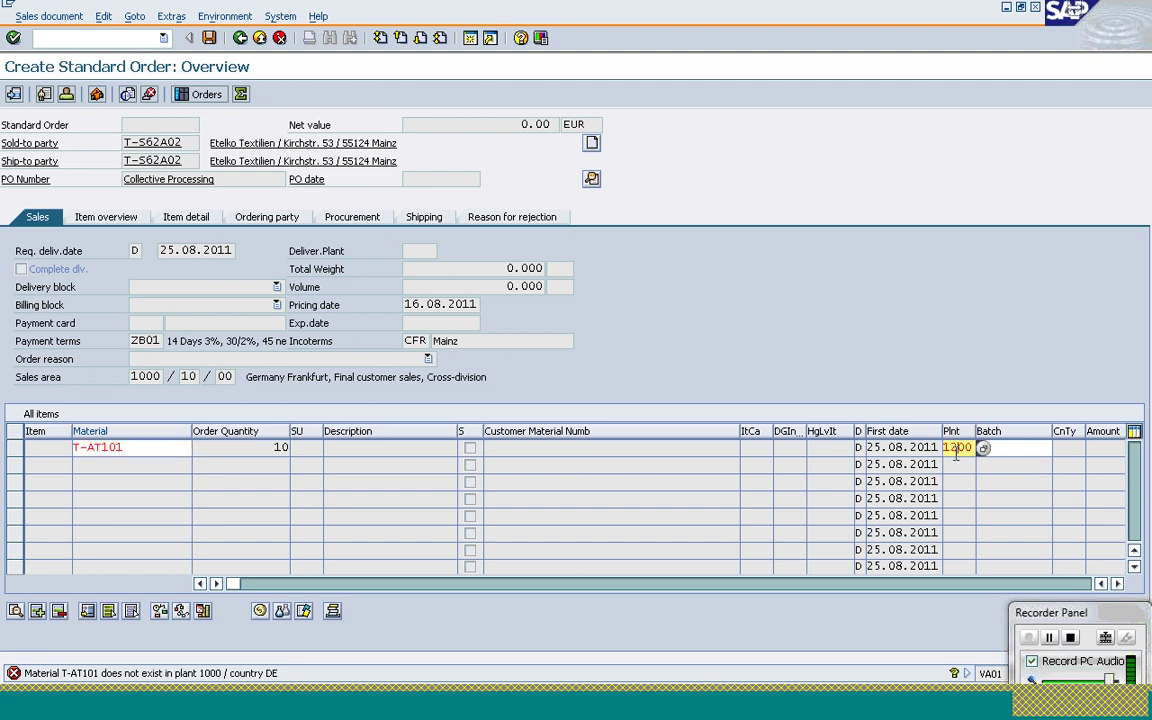
key(Return)
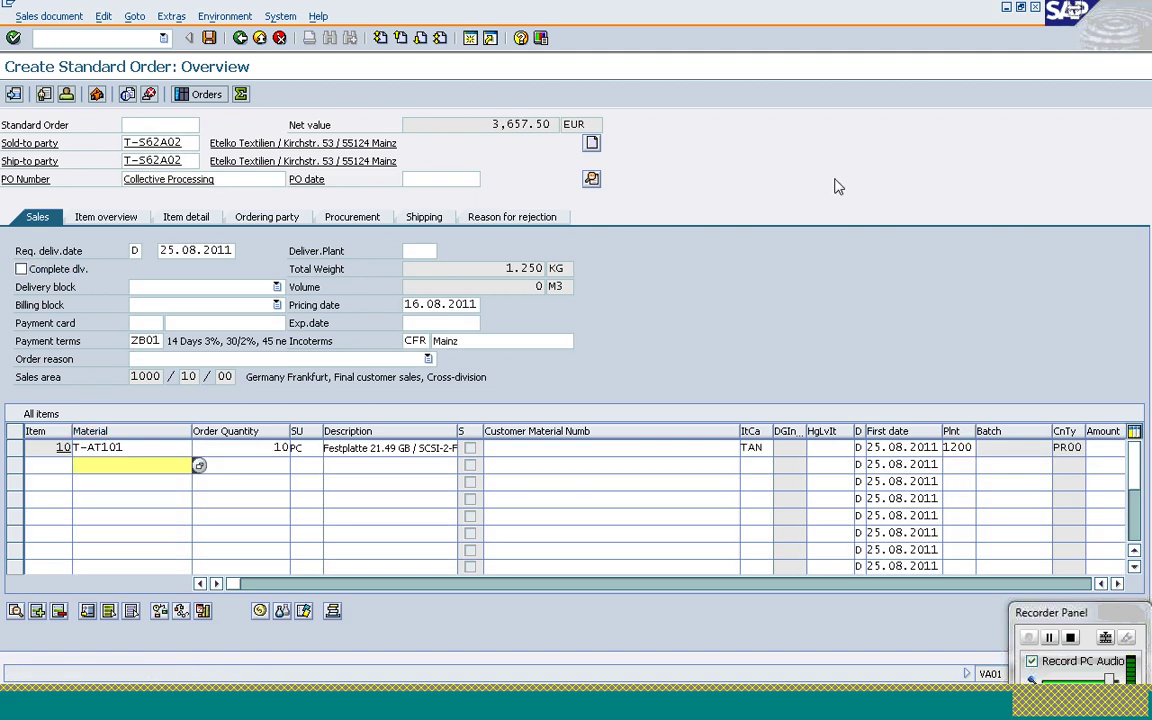
Review the T-AT101 item's shipping data and schedule lines, return to the overview and save the order
click(16, 448)
click(15, 612)
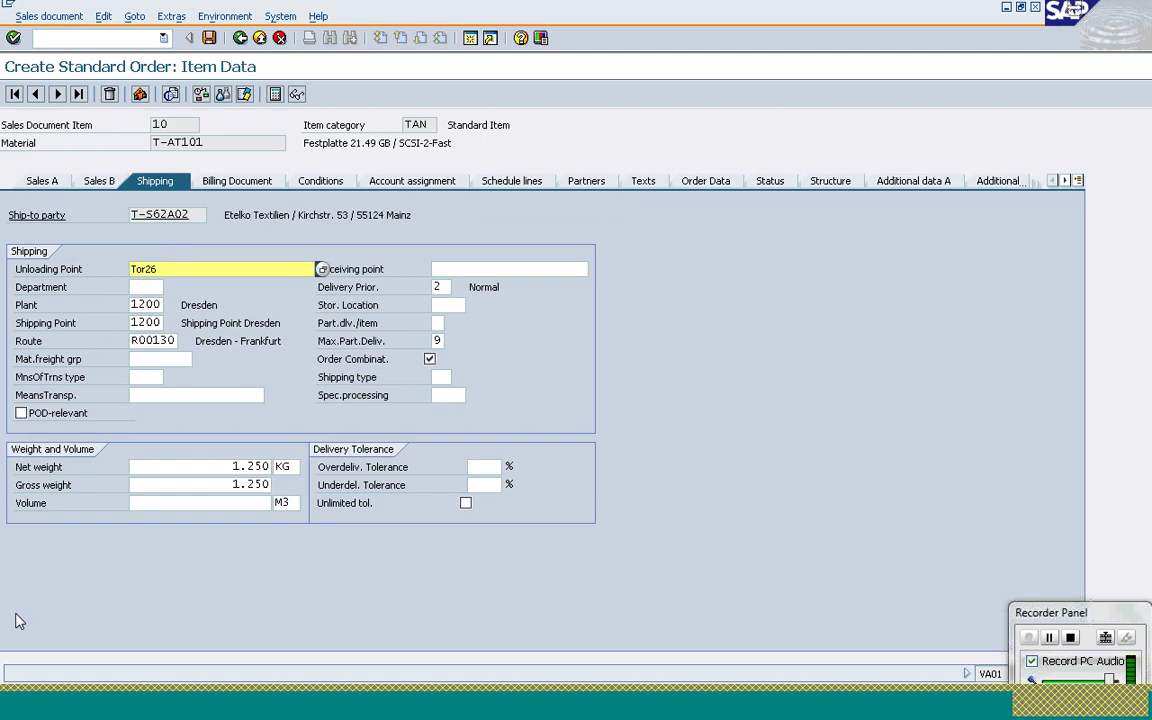
click(513, 189)
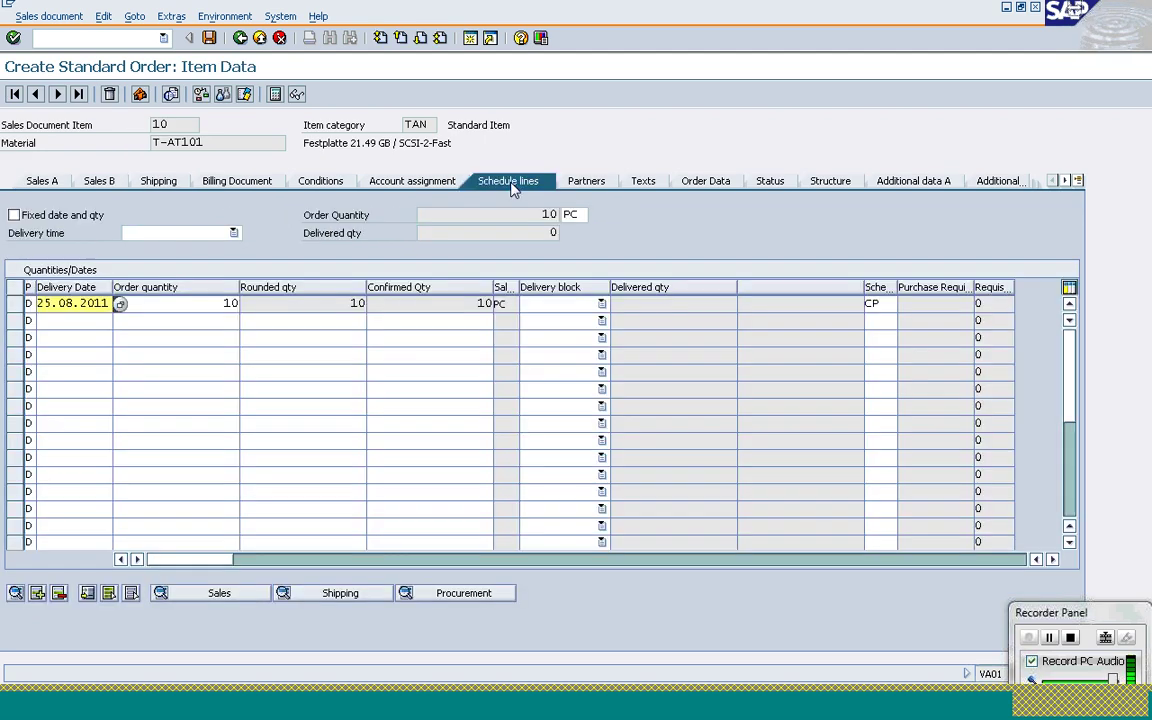
click(242, 39)
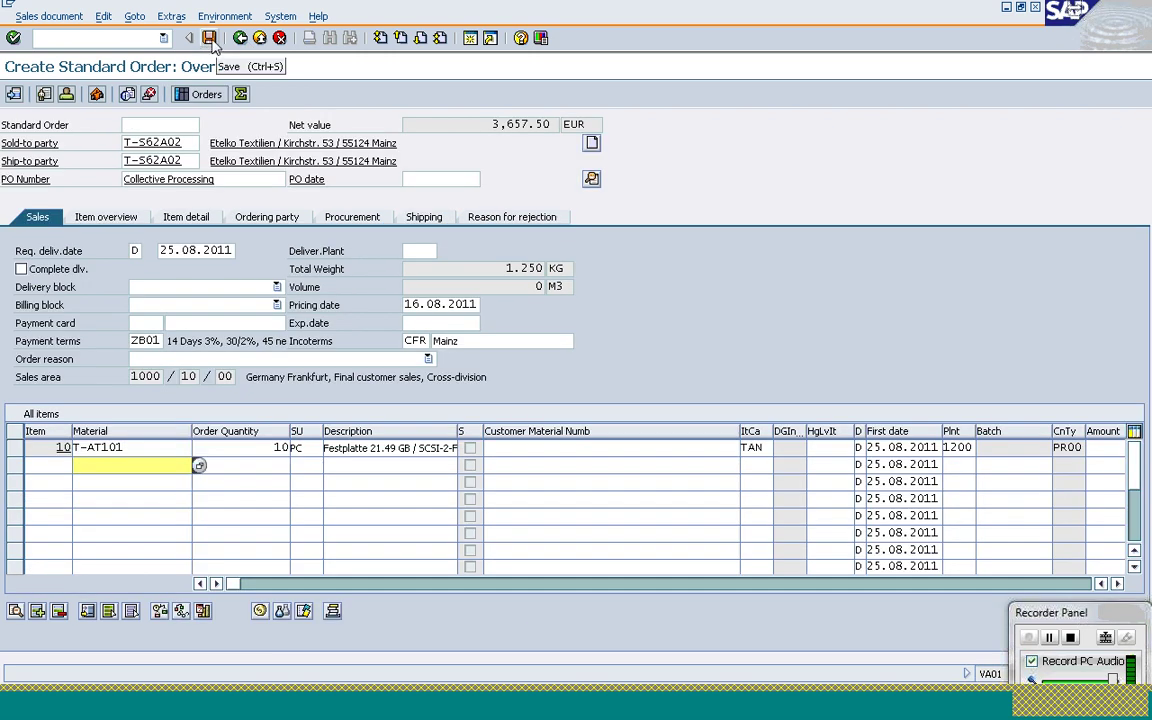
click(209, 40)
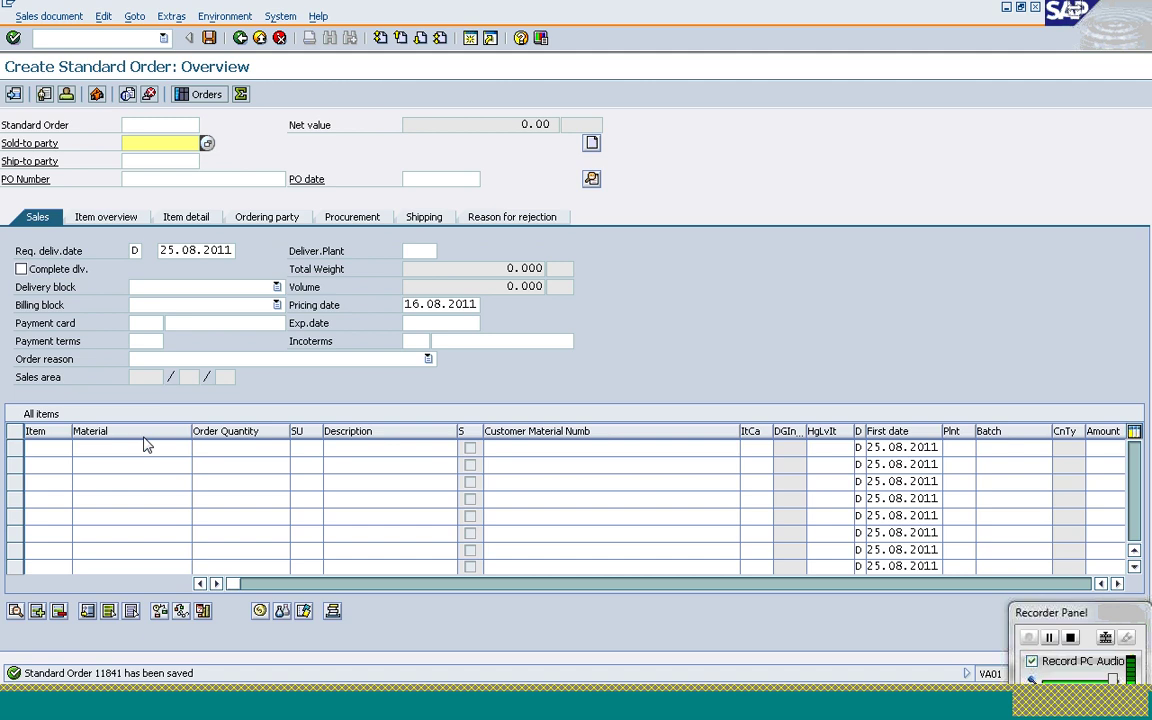
Enter the first Etelko Textilien customer number as the new order's sold-to party and Collective Processing as the PO number
click(157, 144)
key(Down)
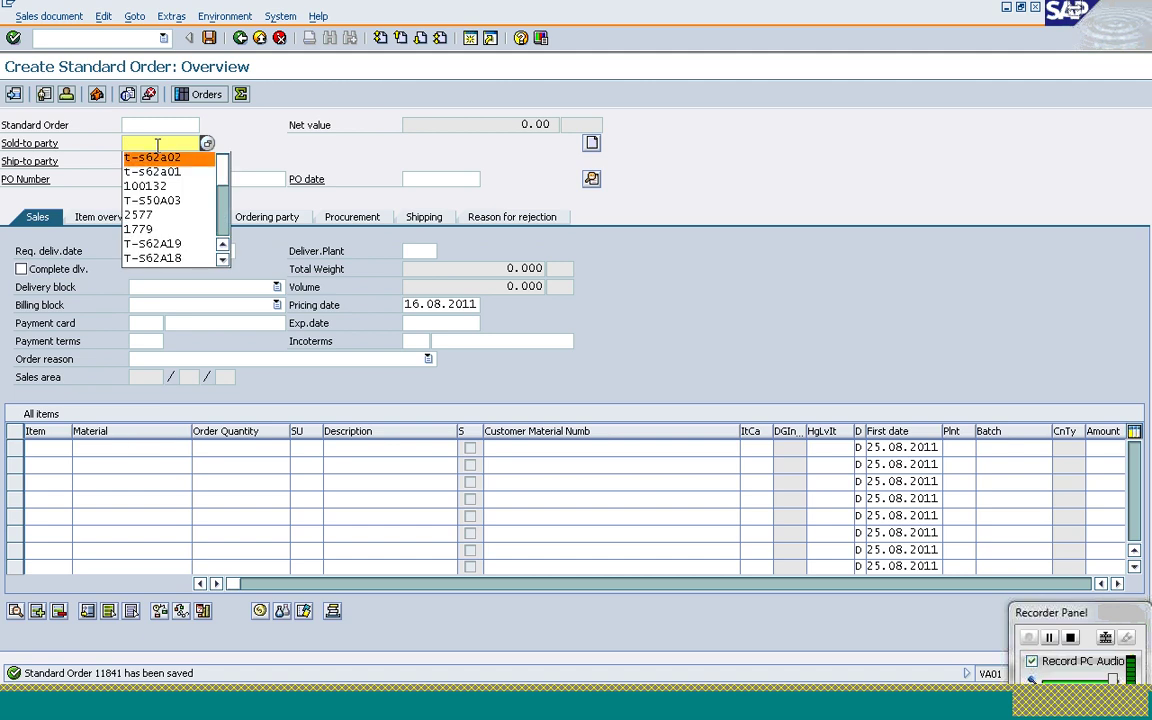
key(Down)
key(Down)
key(Up)
key(Return)
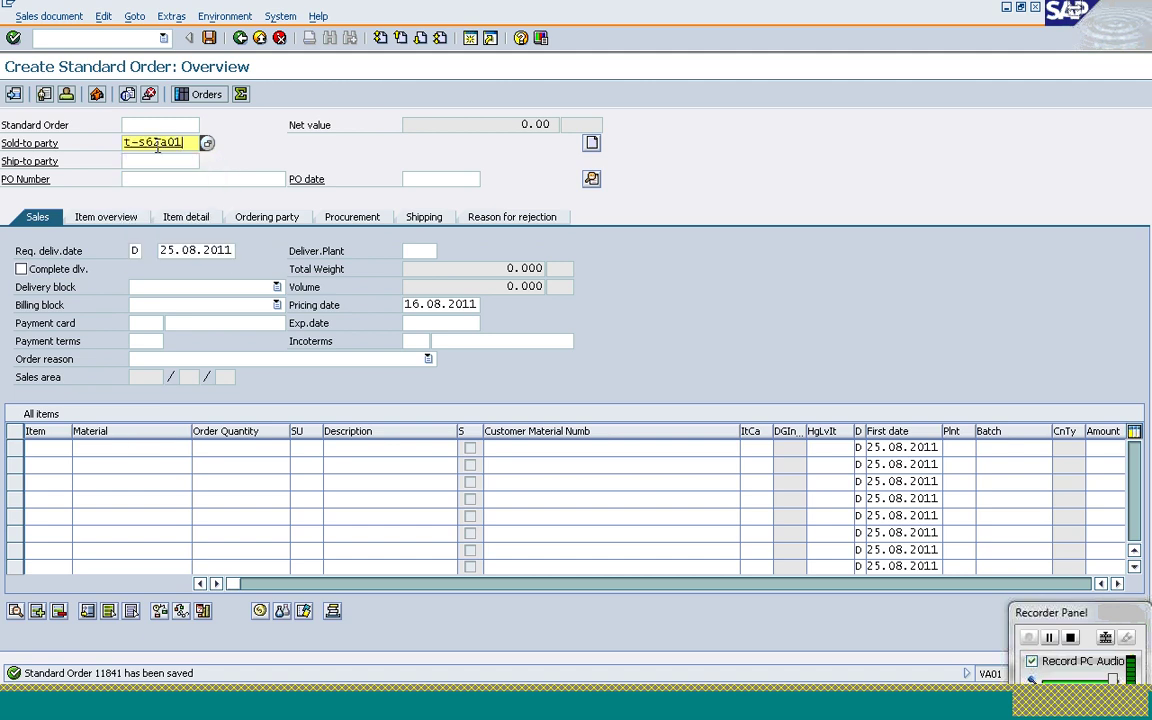
key(Tab)
key(Down)
key(Down)
key(Return)
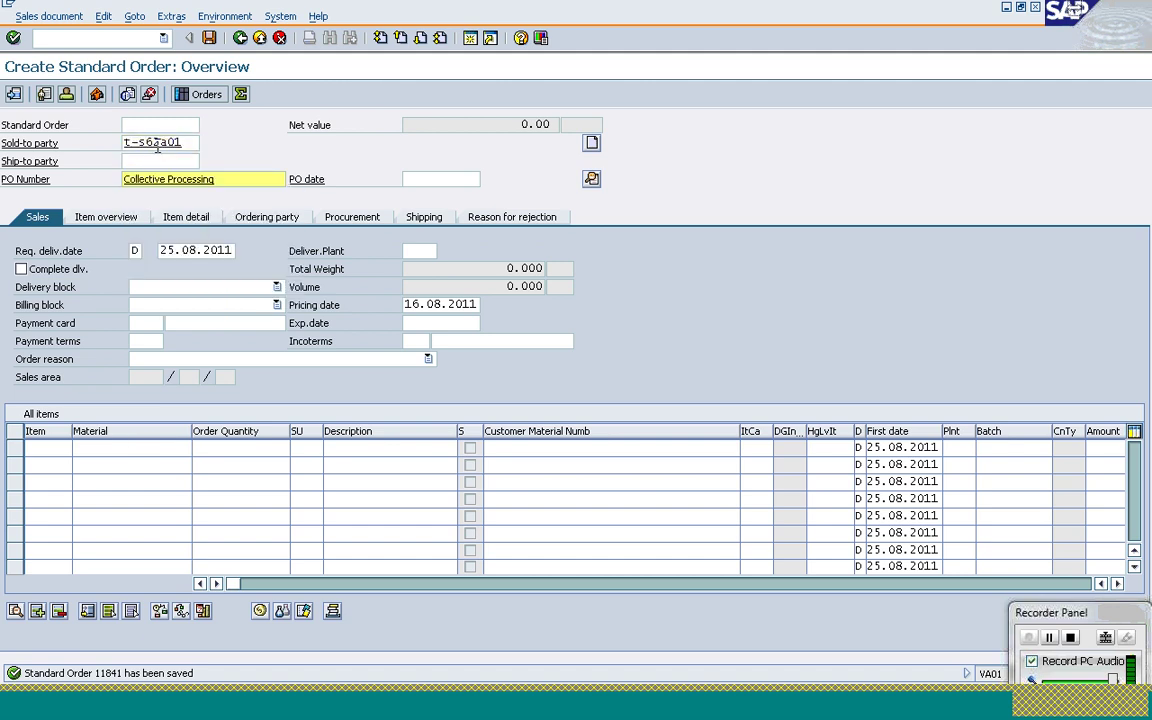
Enter material T-AS210 with an order quantity of 10 as the first item
click(129, 447)
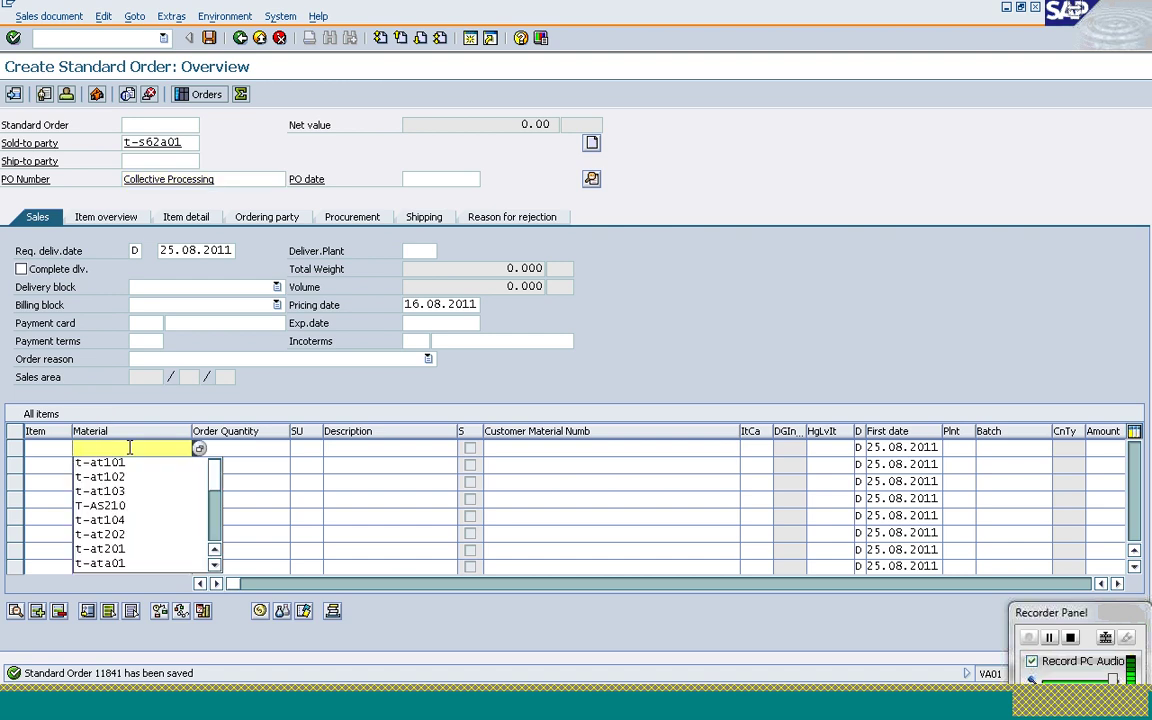
key(Down)
key(Down)
key(Down)
key(Down)
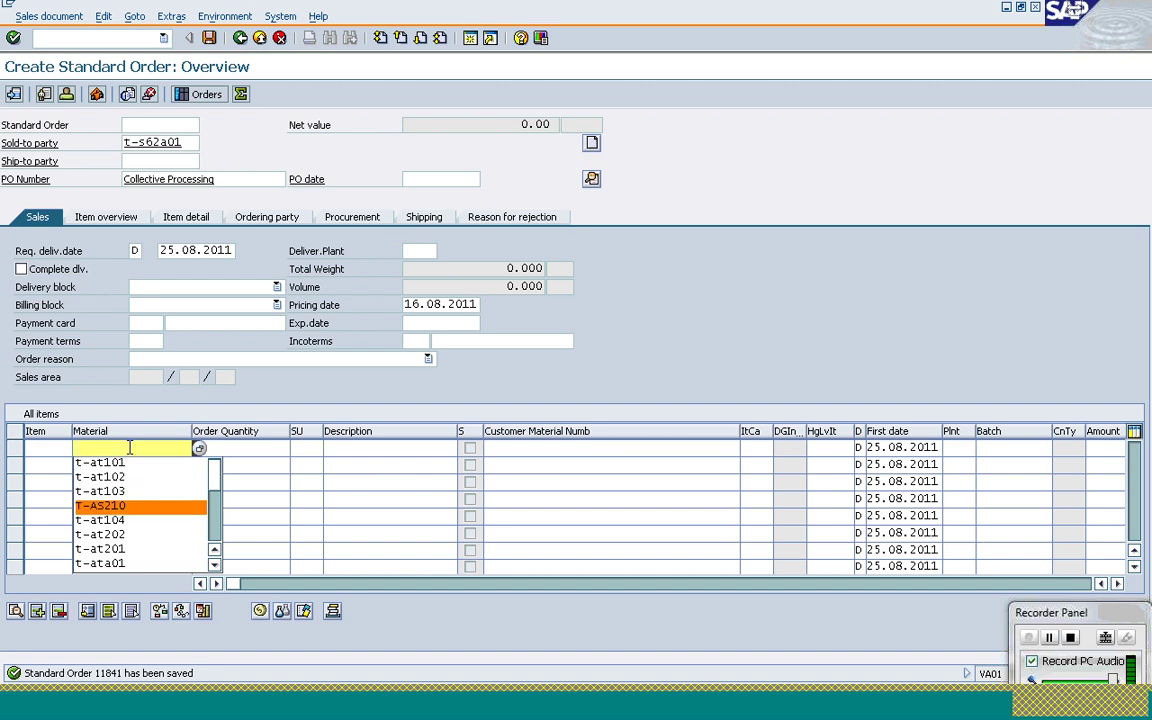
key(Return)
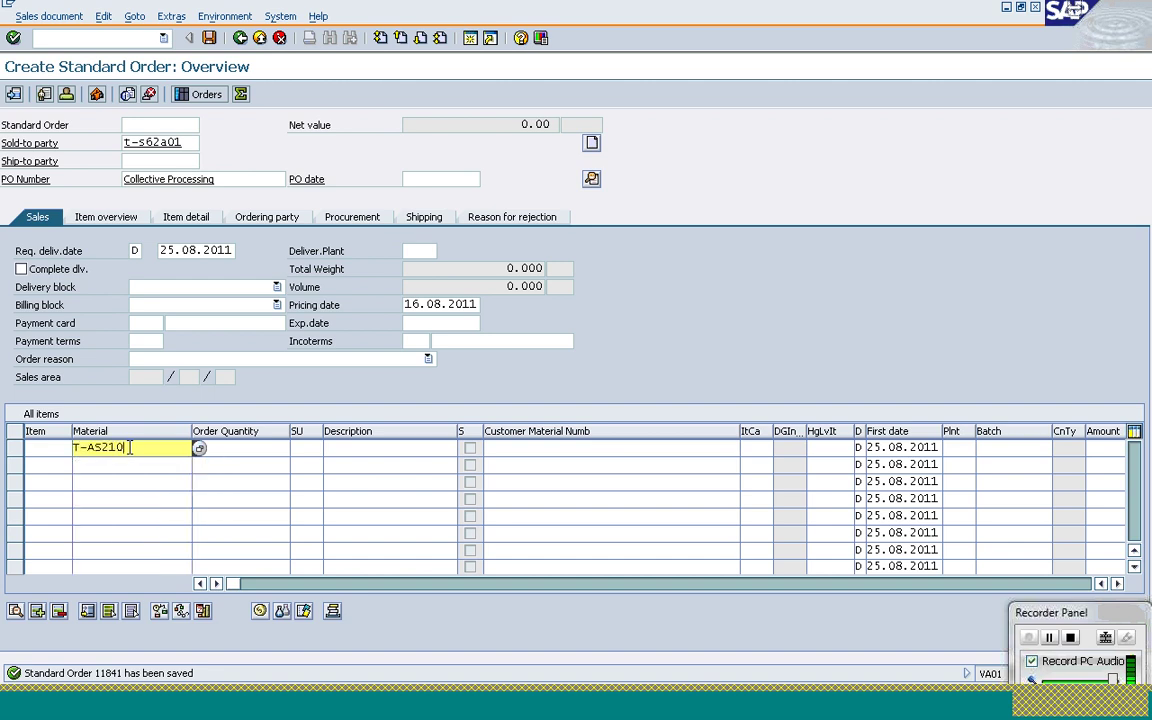
key(Tab)
text(1)
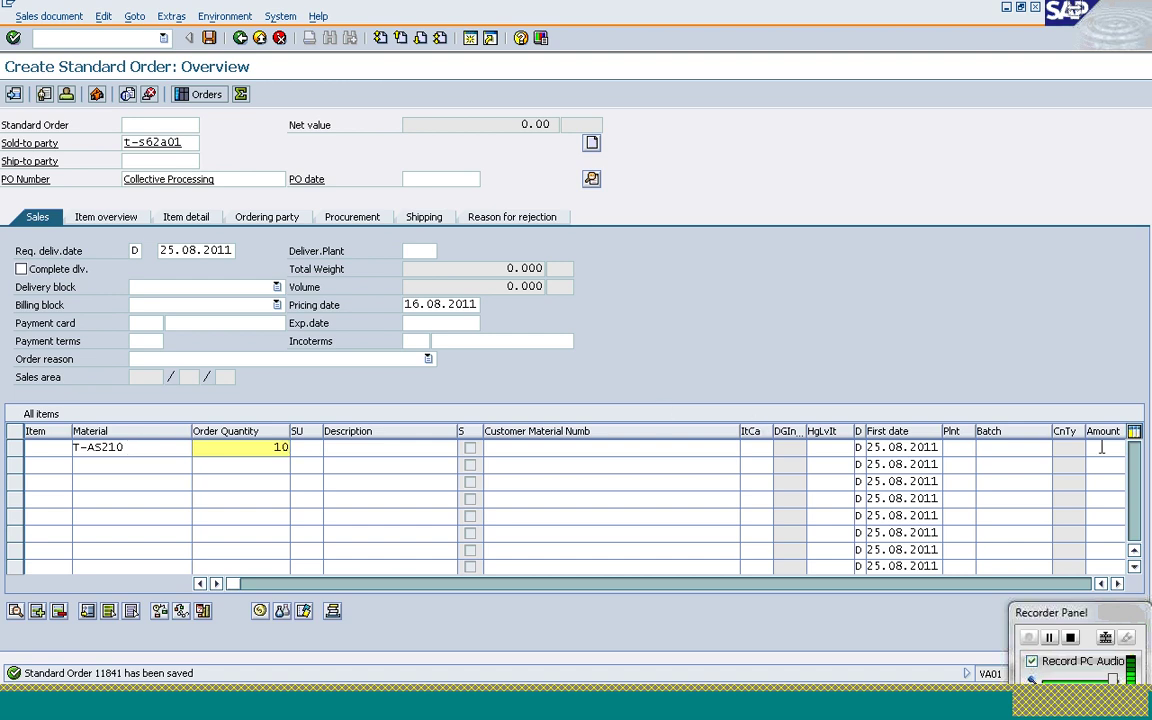
Set the item's plant to 1000, validate the order and accept the proposed sales area
click(962, 451)
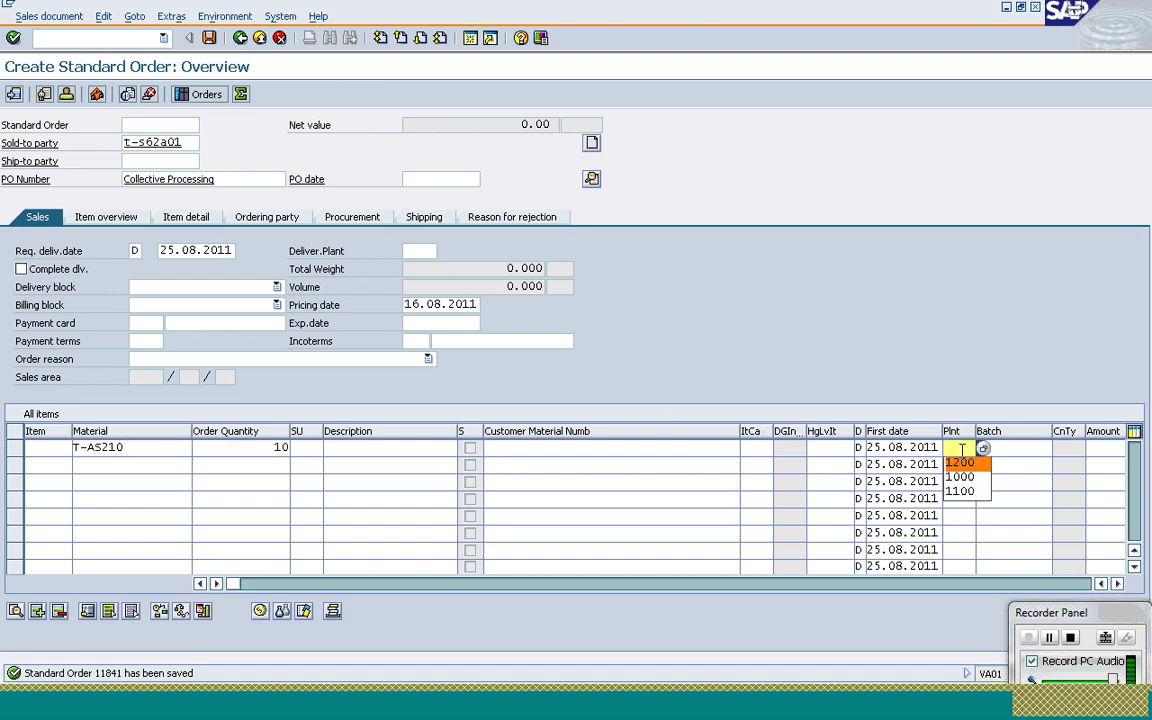
click(962, 460)
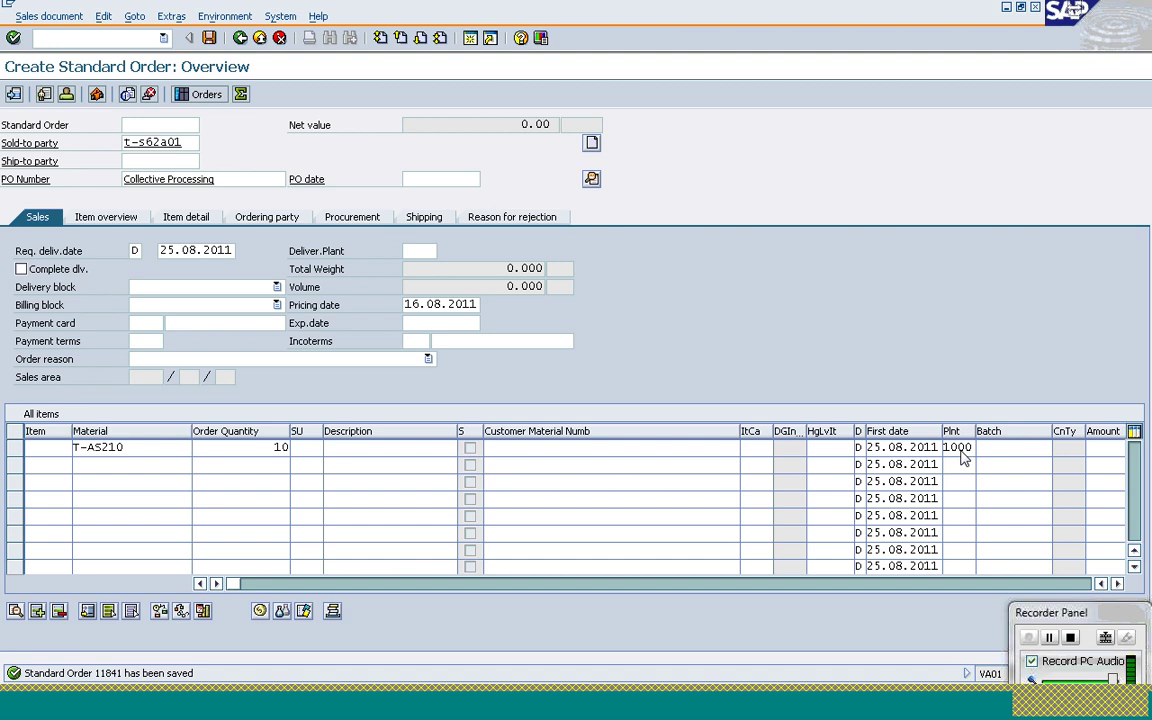
key(Return)
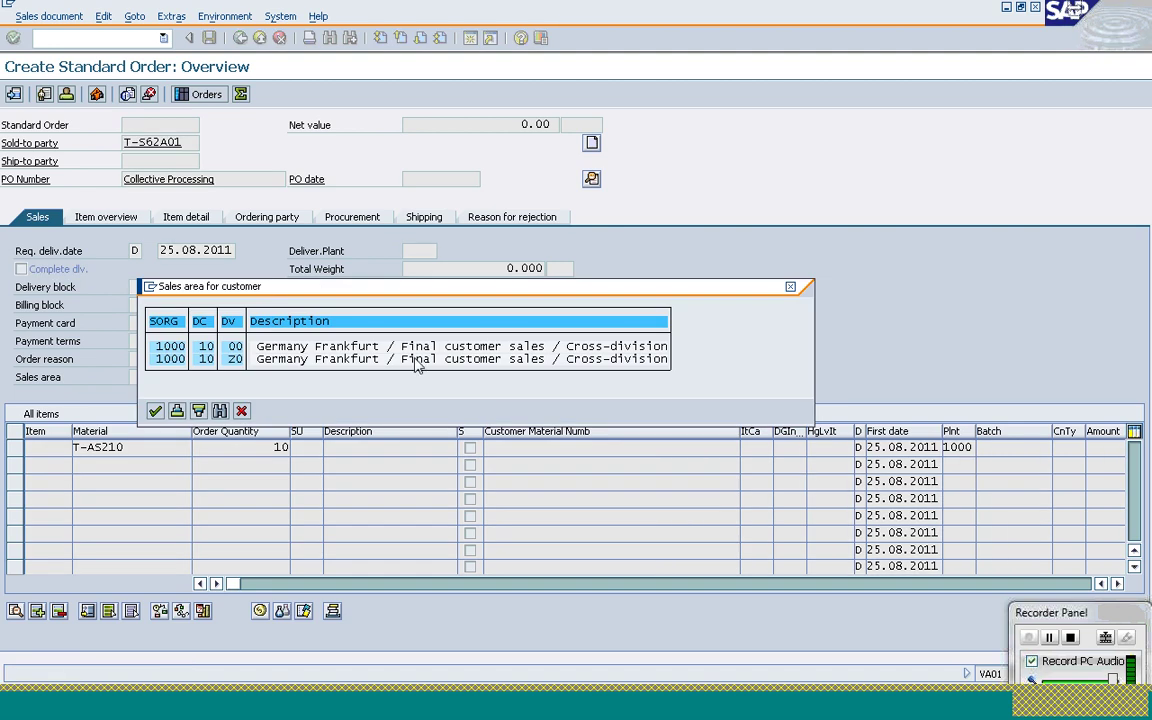
click(155, 411)
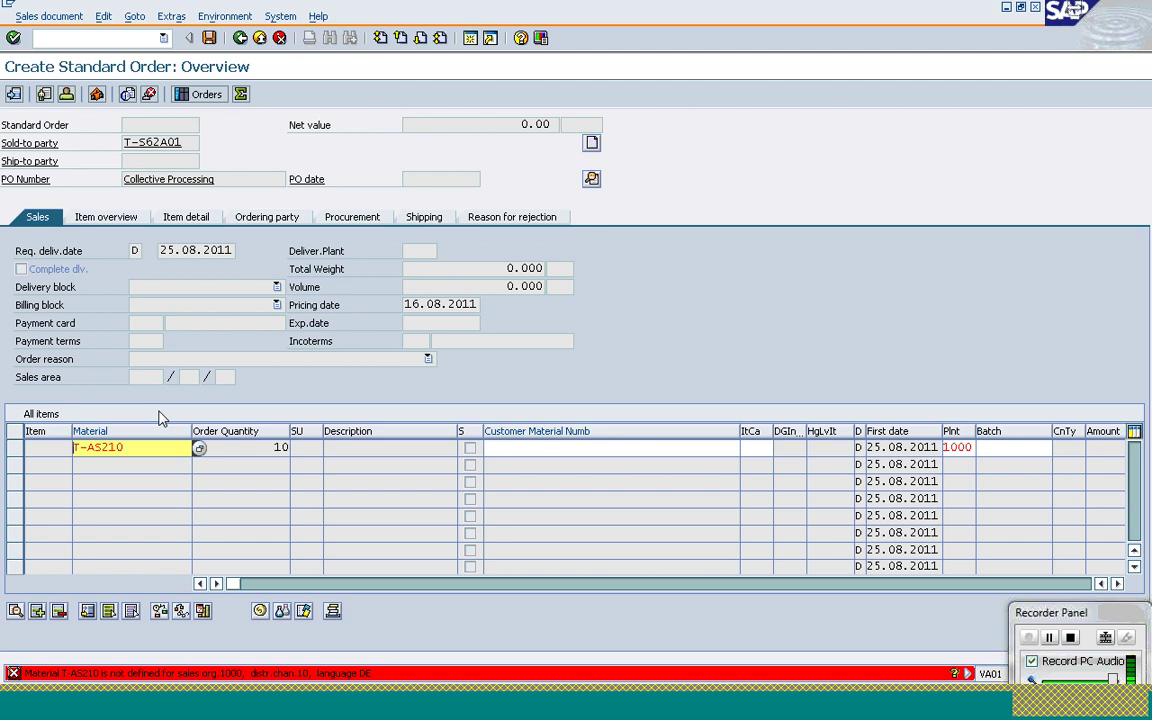
Try to replace the item's material T-AS210 with T-AT104 for plant 1000
key(Delete)
key(Delete)
key(Delete)
key(Delete)
key(Delete)
key(Delete)
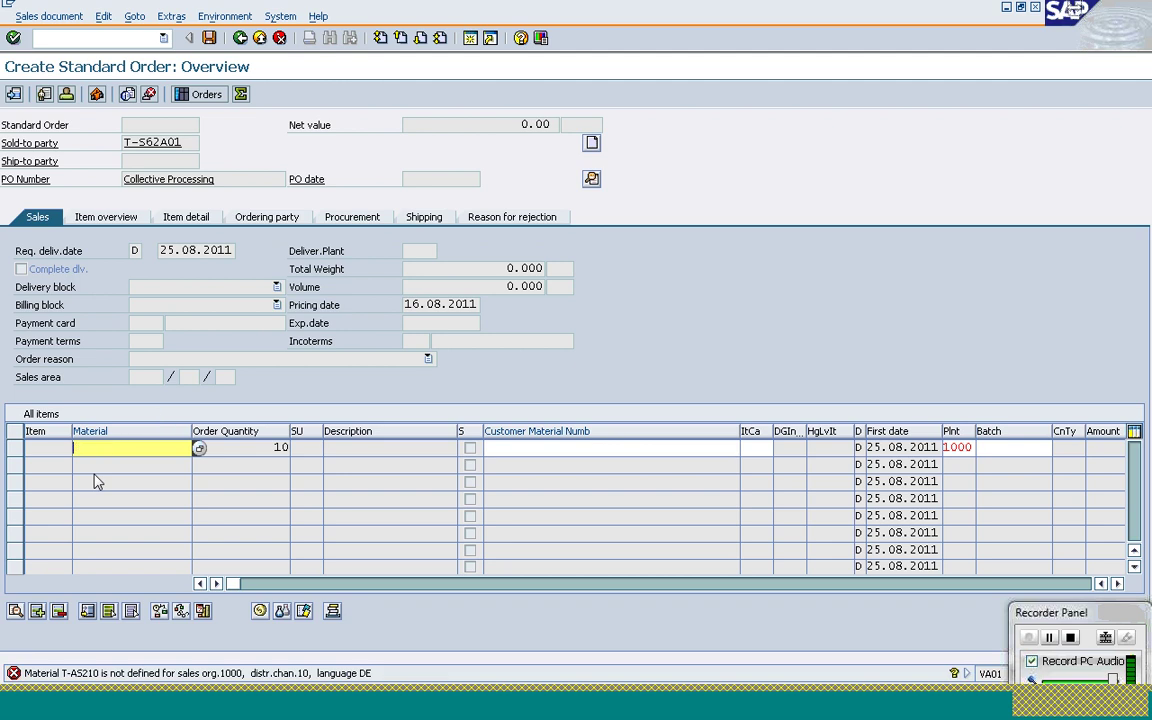
text(t-at)
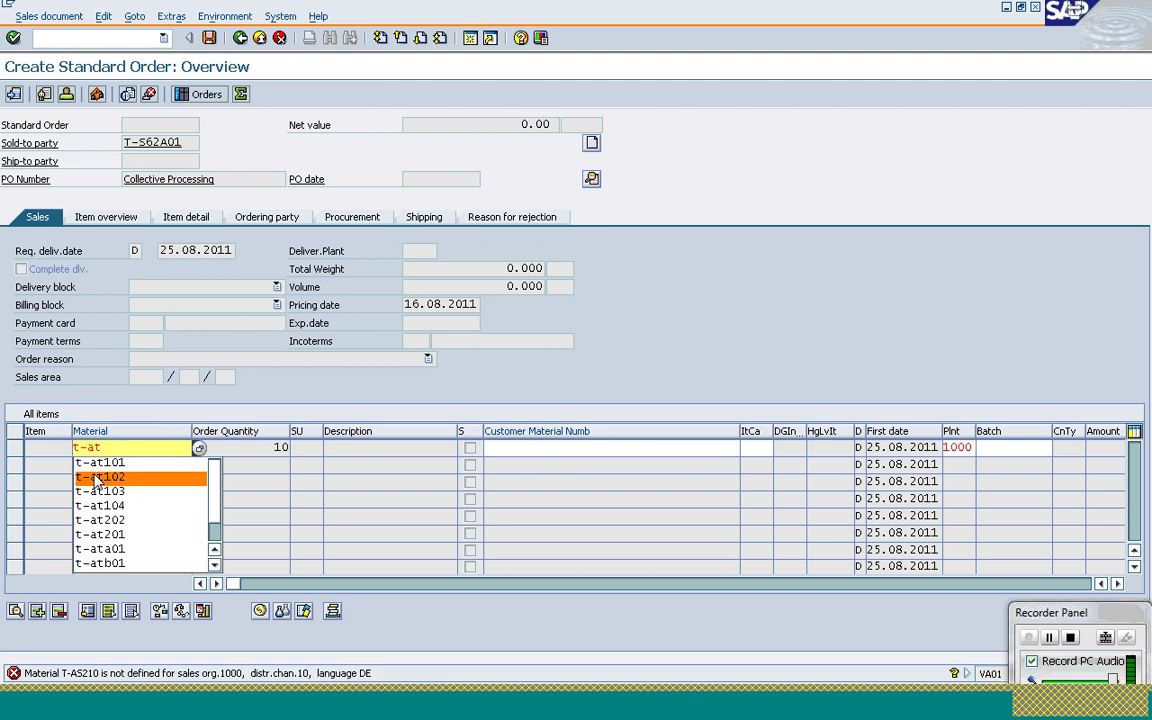
text(1)
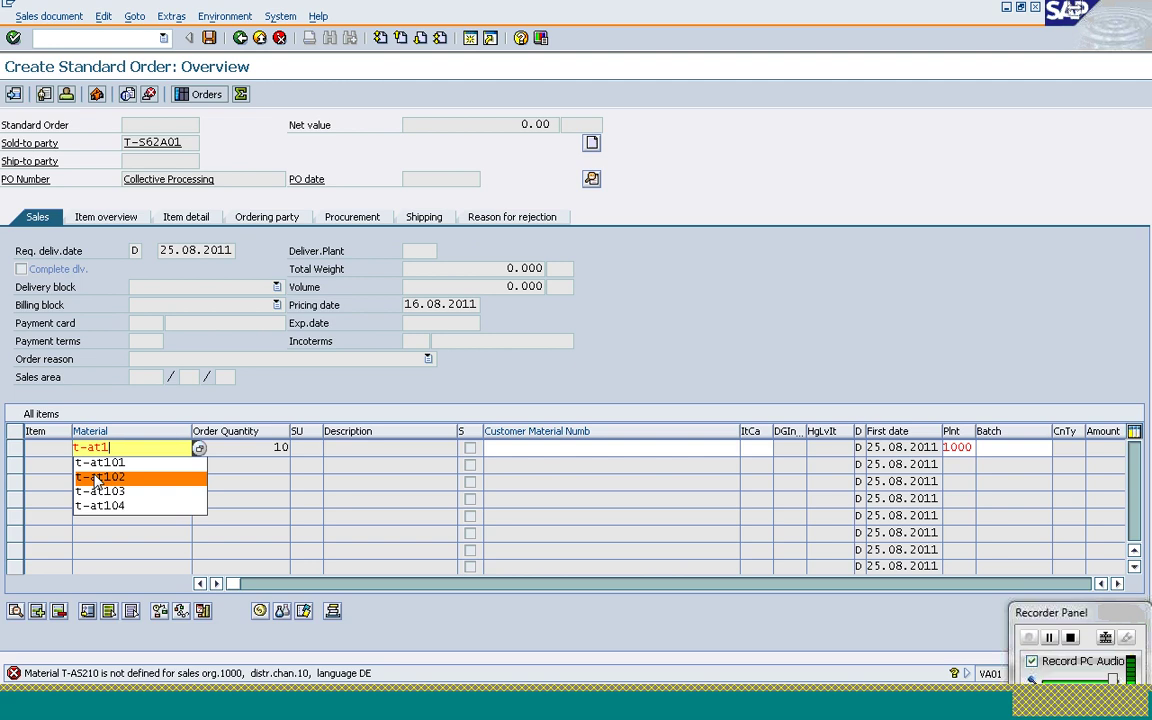
text(04)
key(Return)
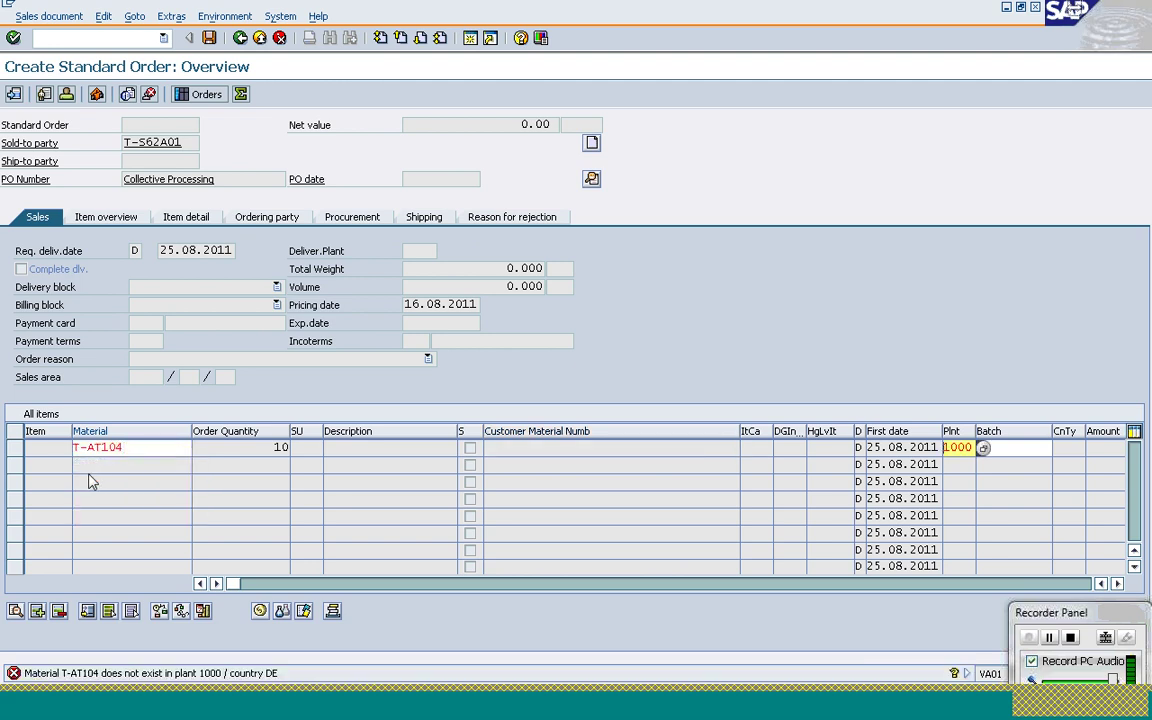
Copy the item's material number and leave the order for transaction MM01 to create a material
drag(140, 447, 55, 435)
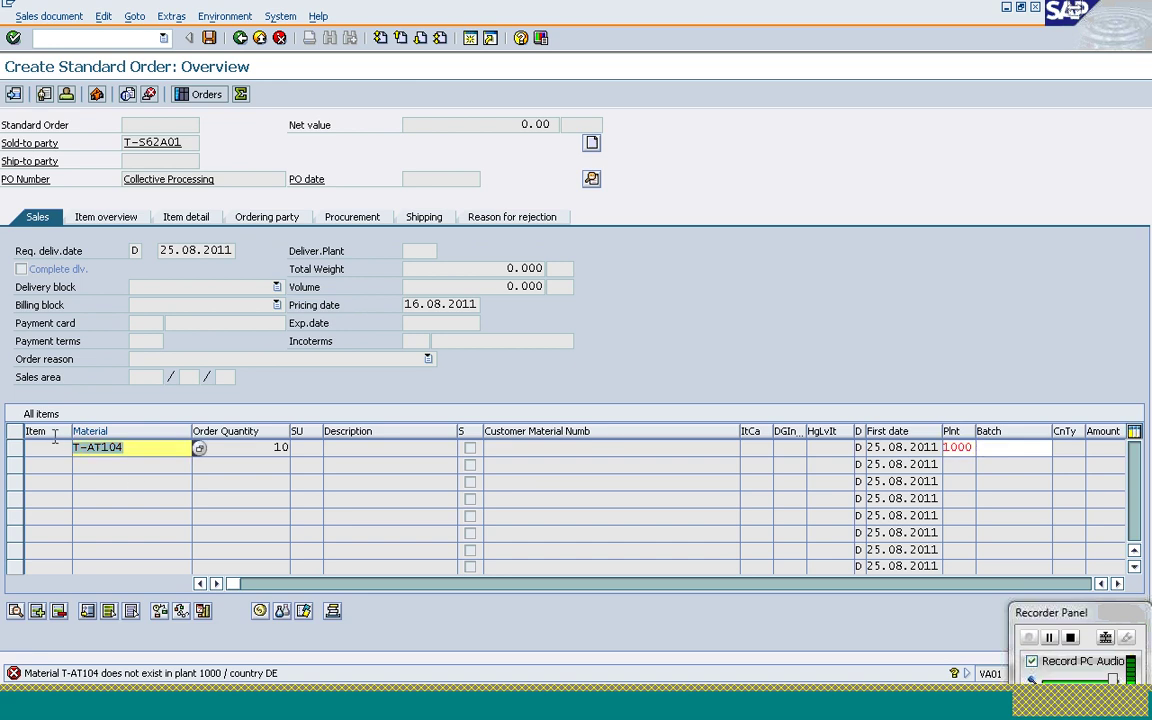
click(125, 40)
text(/nmm0)
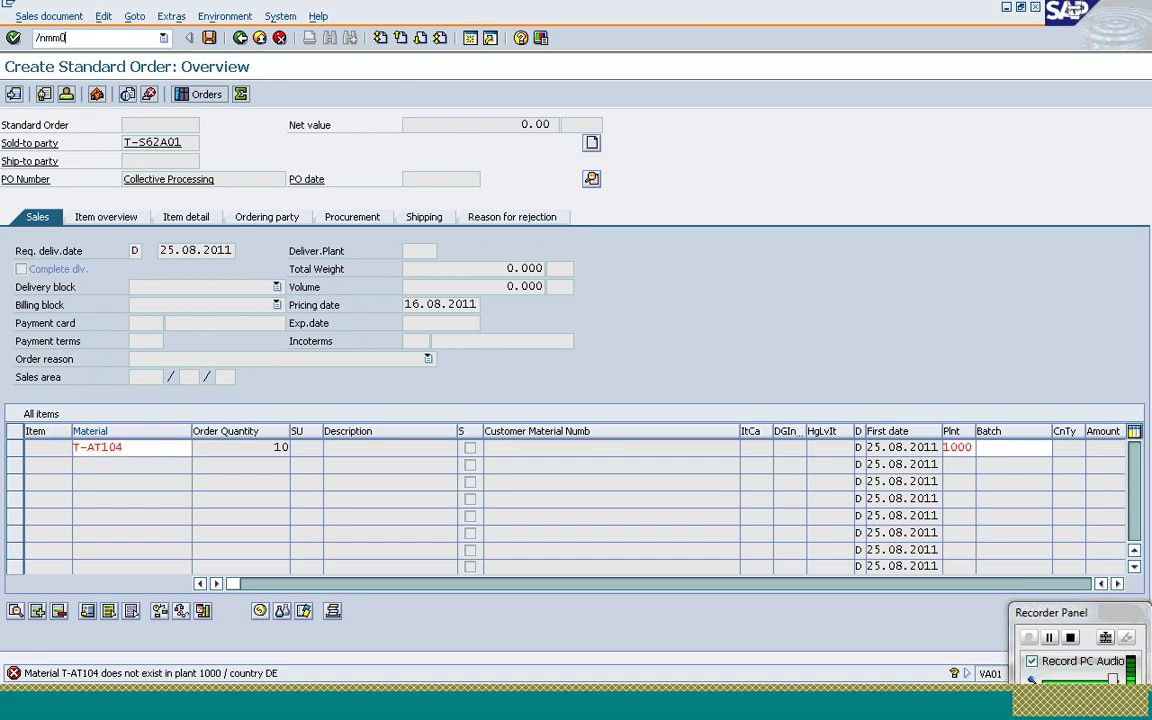
text(1)
key(Return)
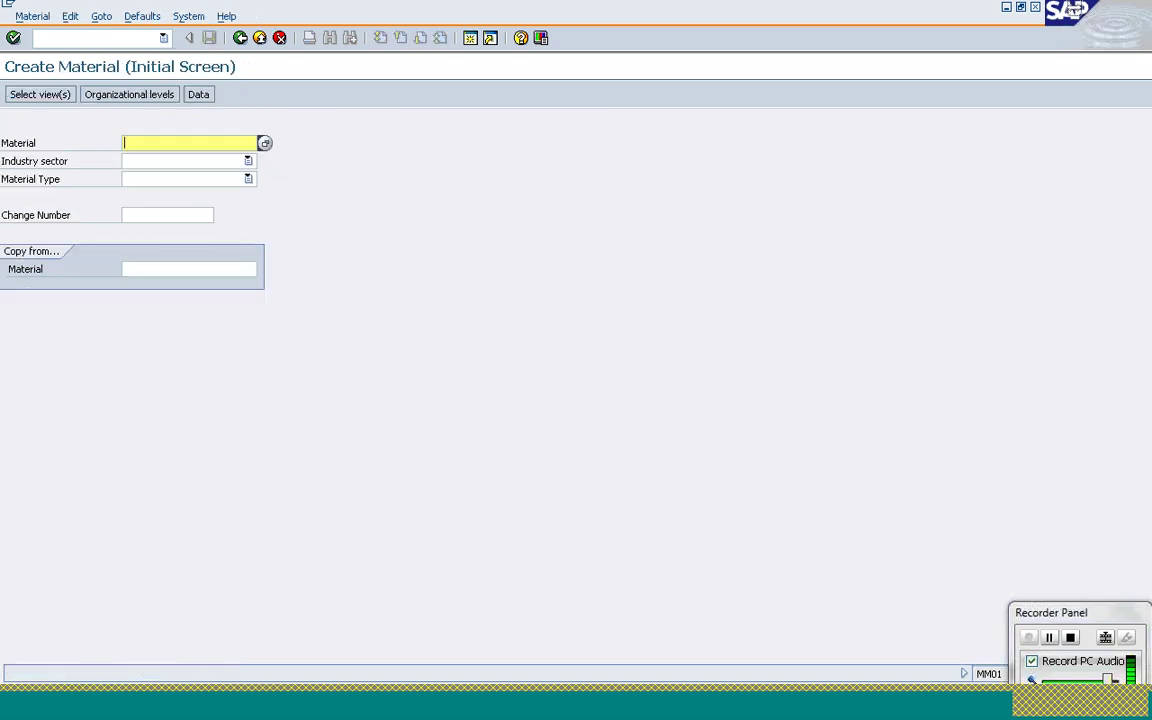
Enter T-AT104 as both the material and the copy-from material, and proceed to the view selection
text(T-AT104)
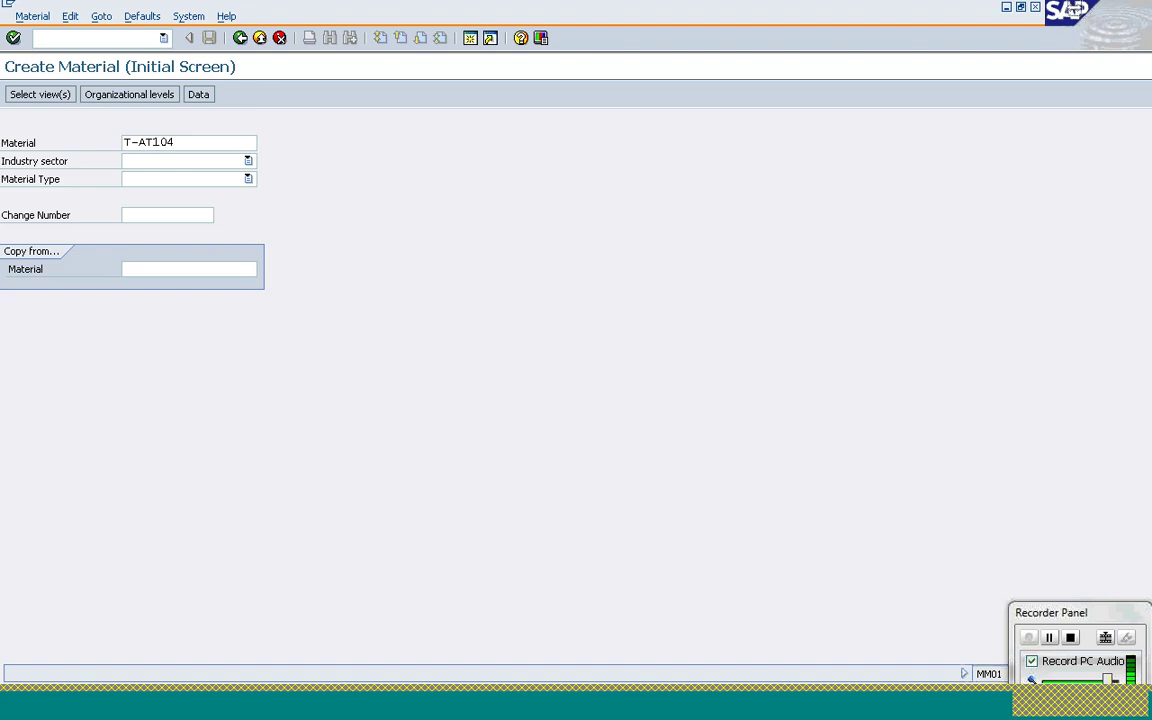
key(Return)
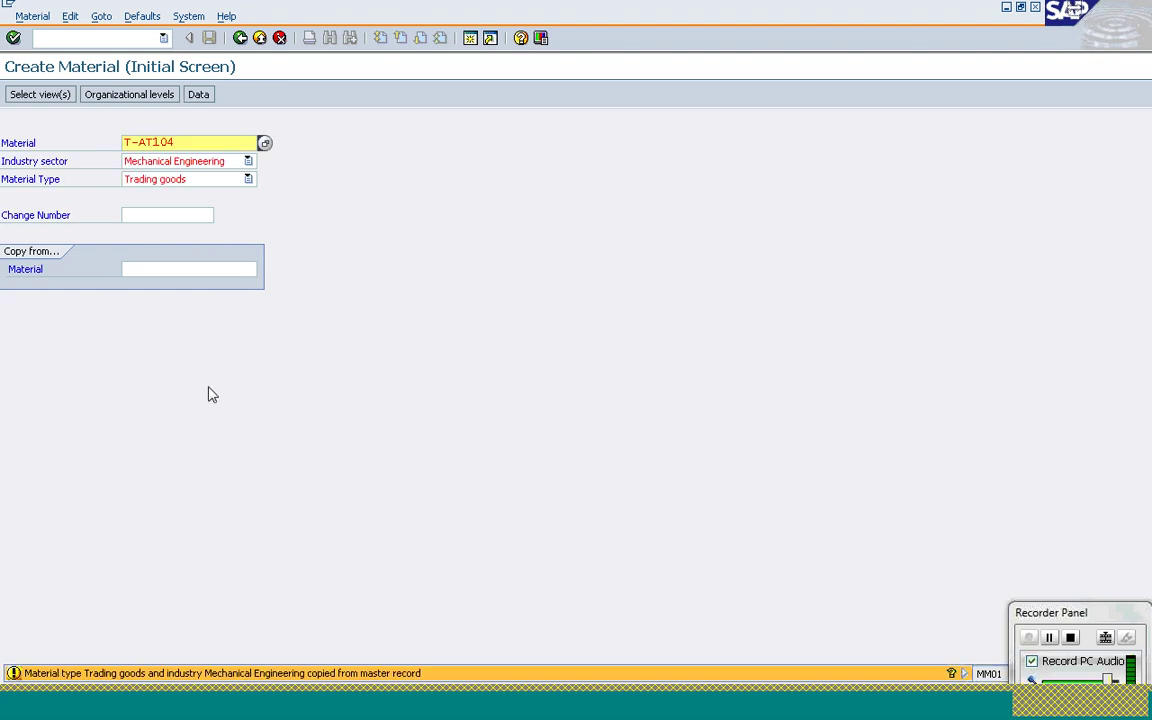
click(178, 272)
text(T-AT104)
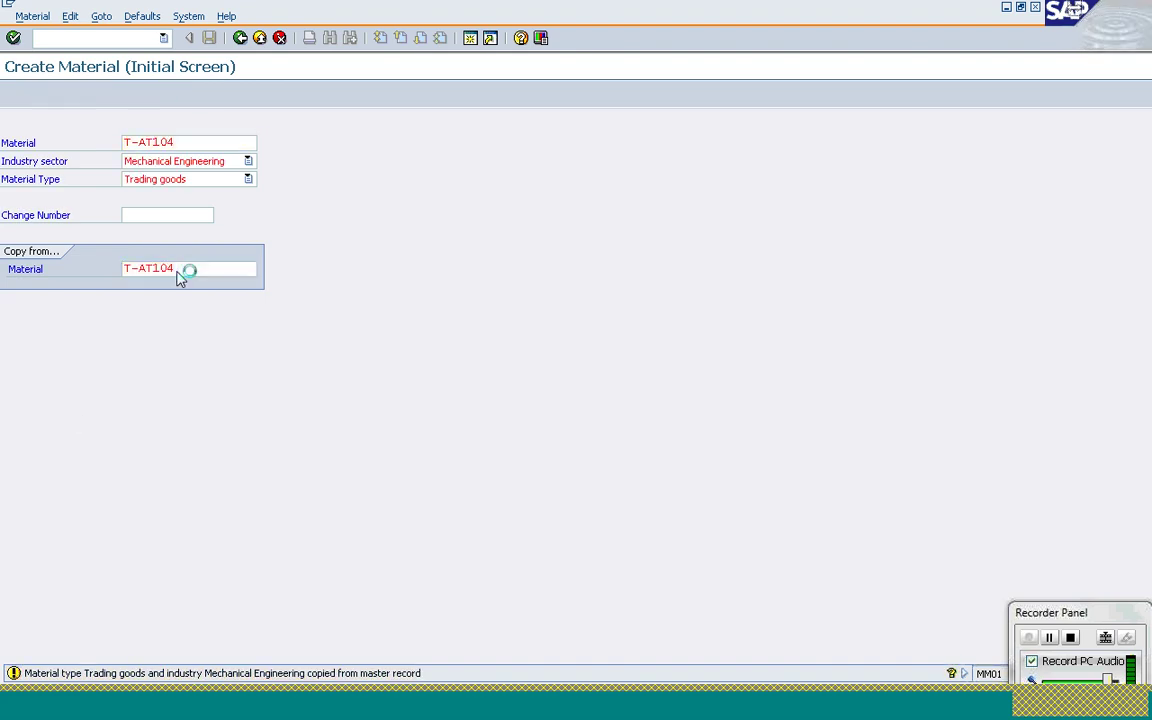
key(Return)
Select the Sales: General/Plant Data, MRP 3 and General Plant Data / Storage 1 and 2 views, and continue to the organizational levels
click(294, 291)
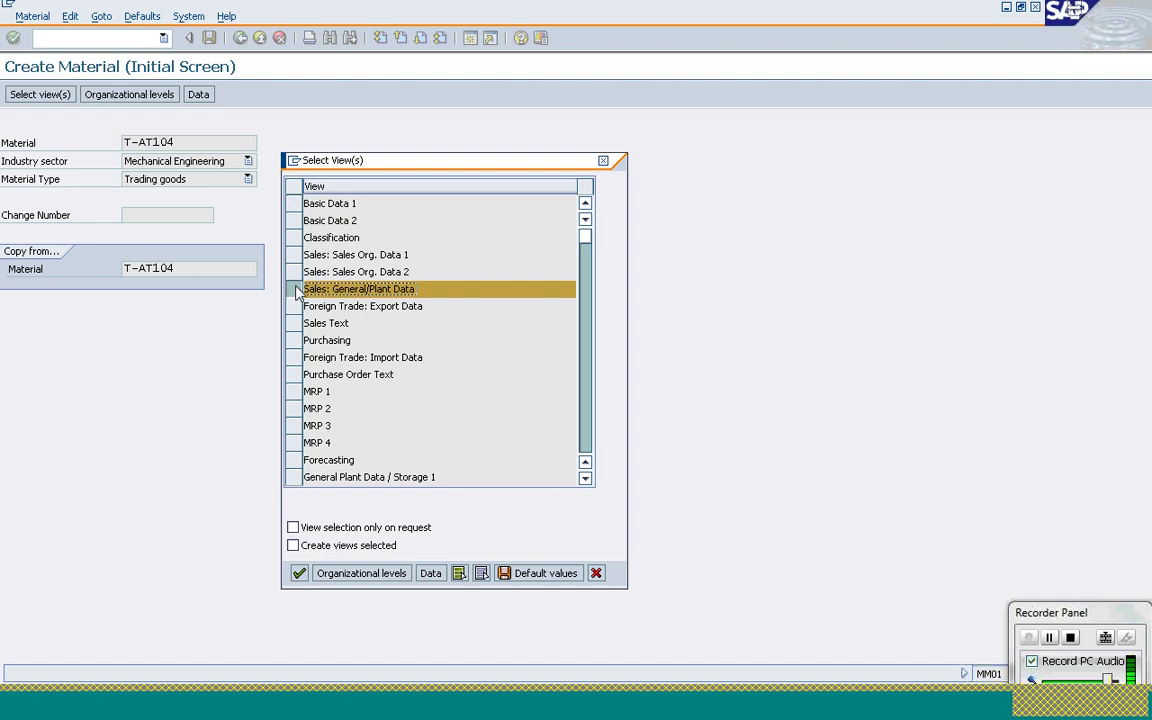
click(585, 479)
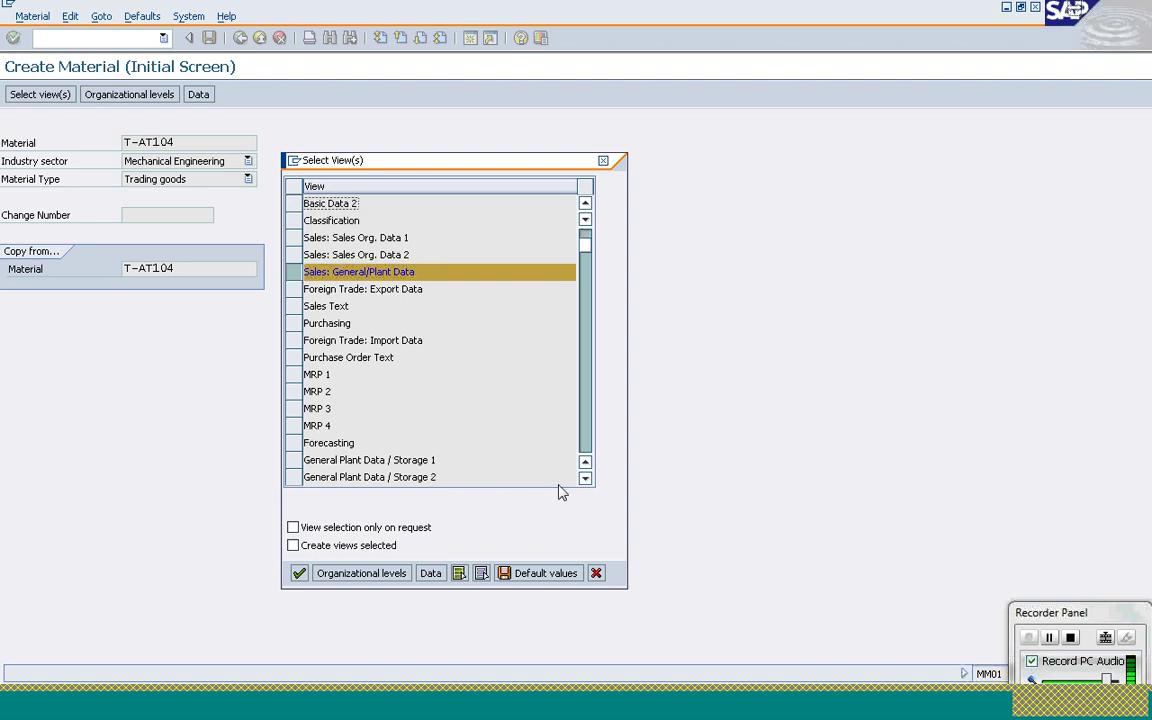
click(294, 408)
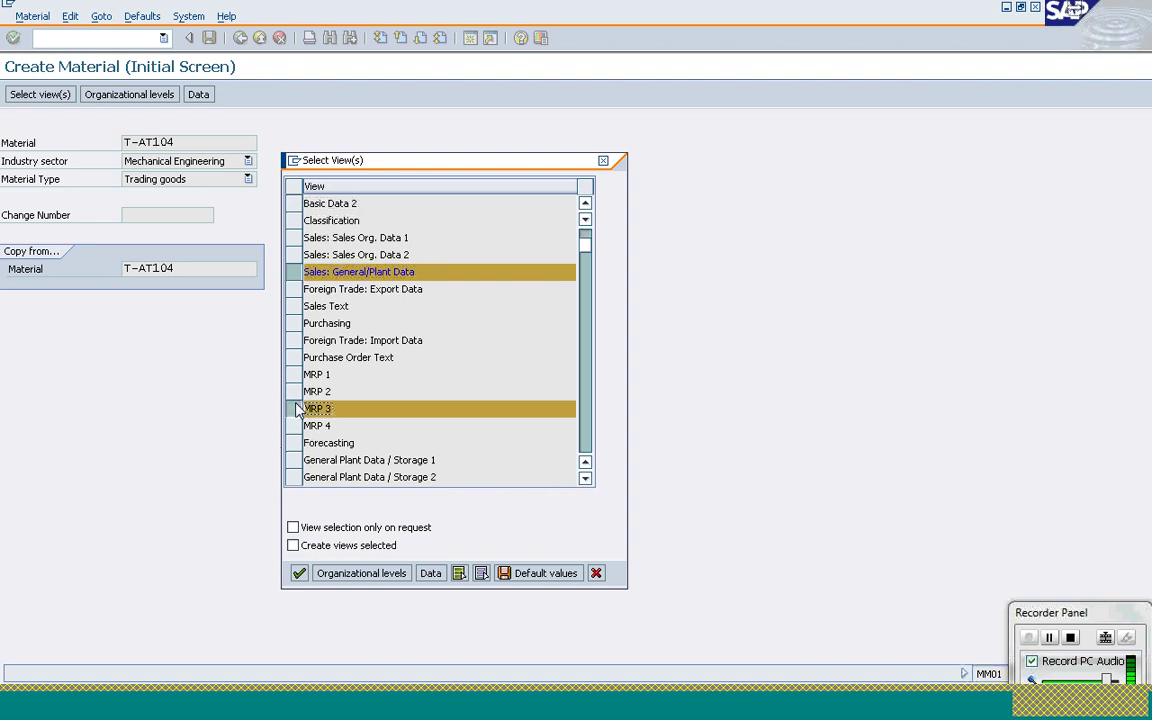
click(586, 479)
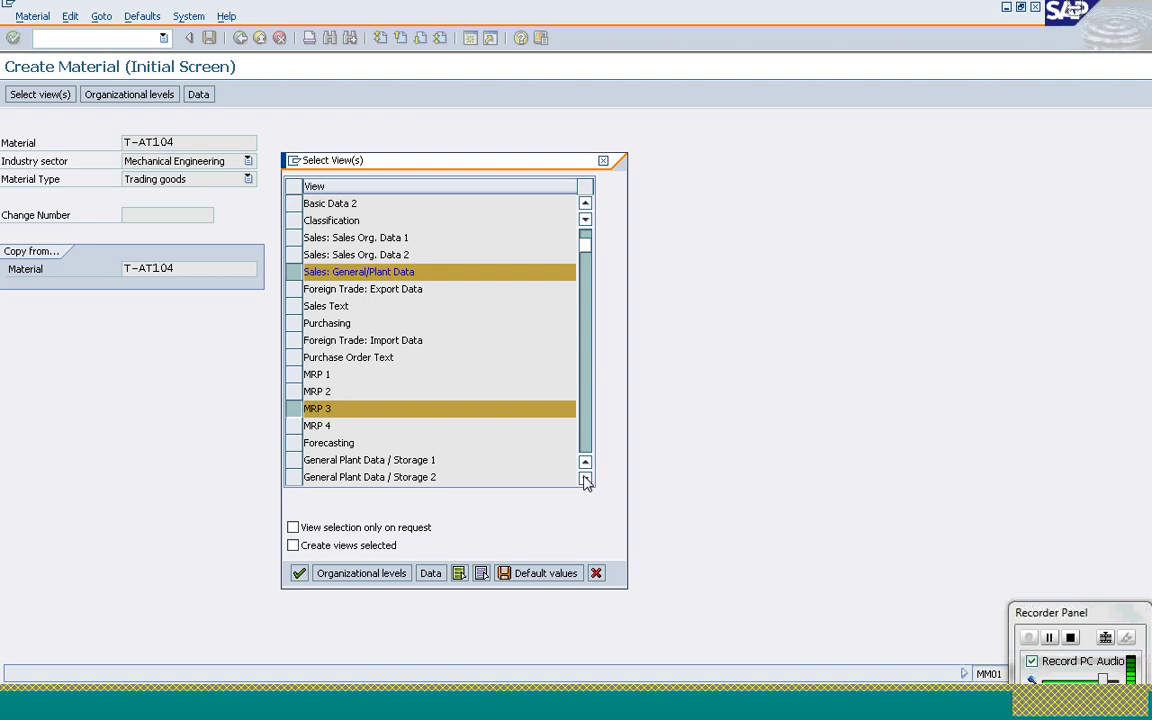
click(586, 479)
click(586, 479)
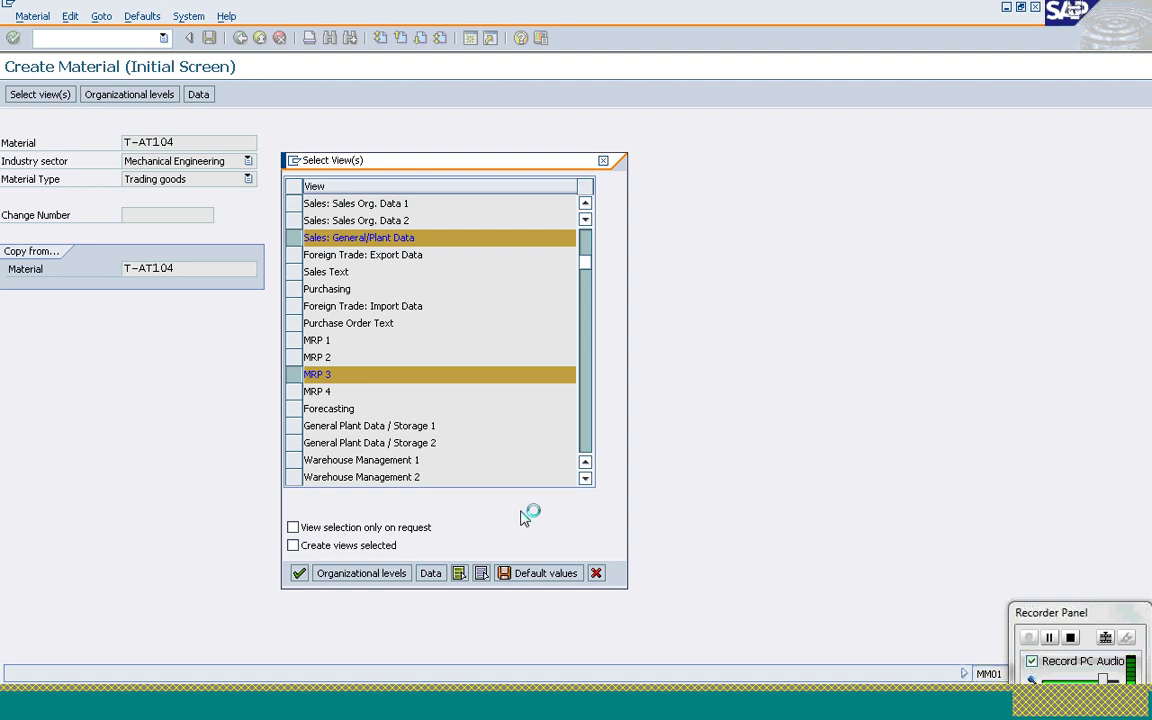
click(587, 479)
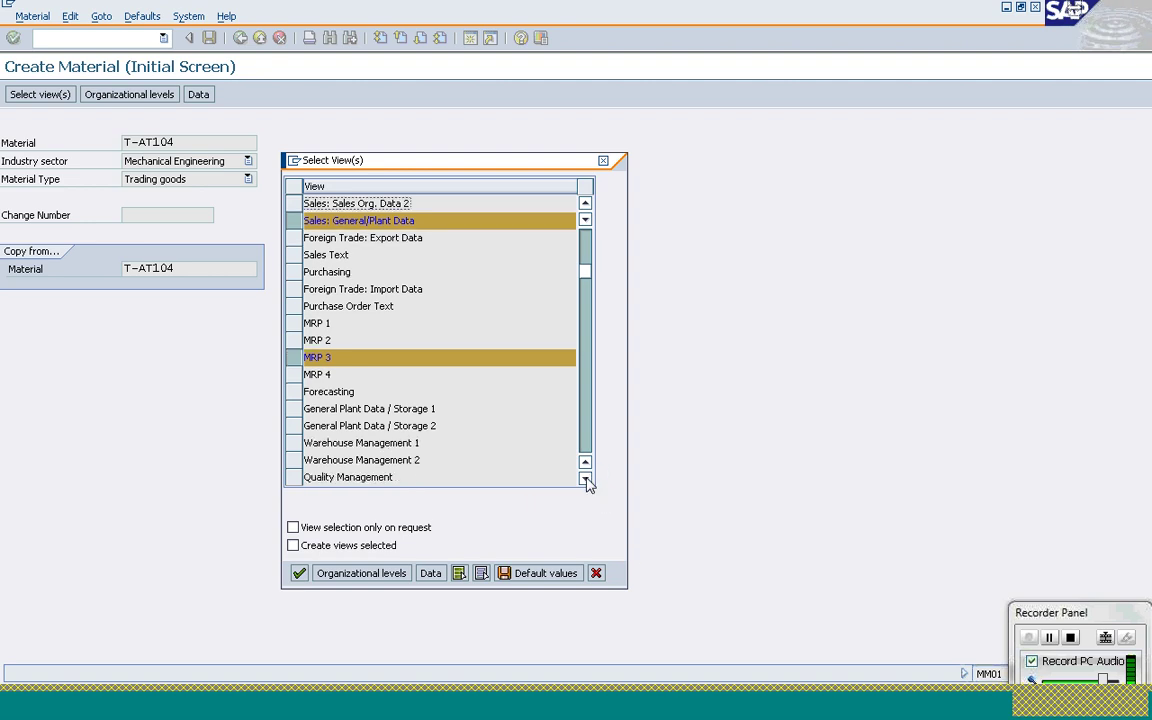
click(587, 479)
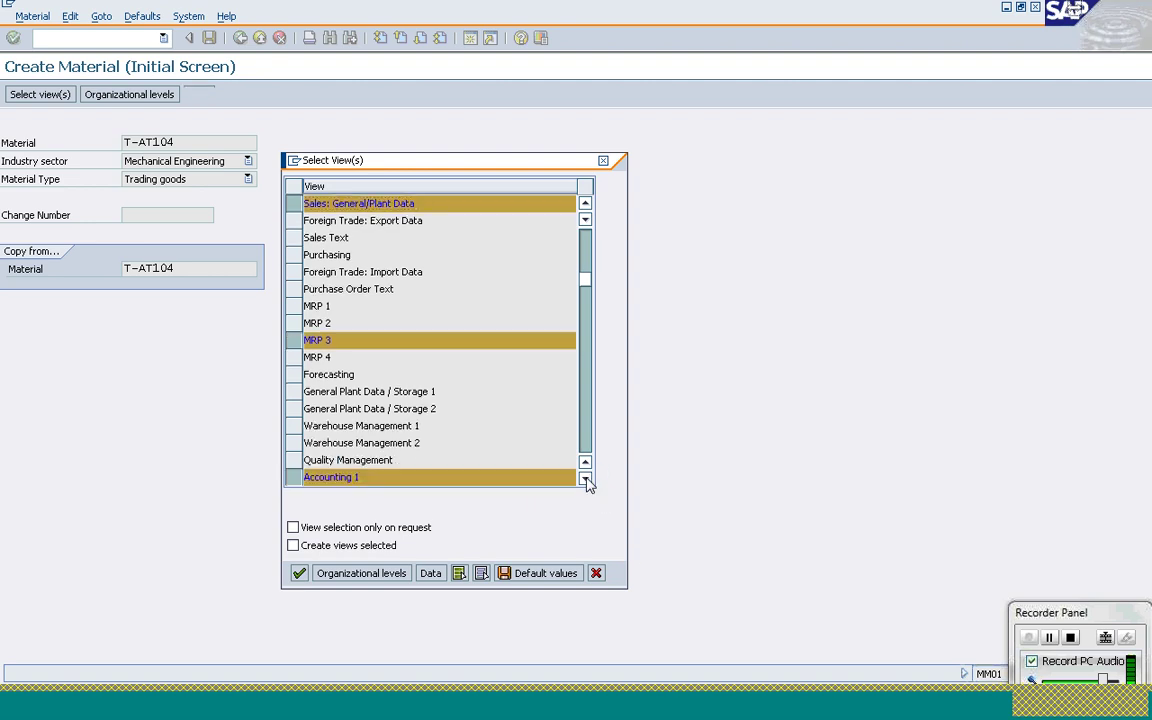
click(587, 479)
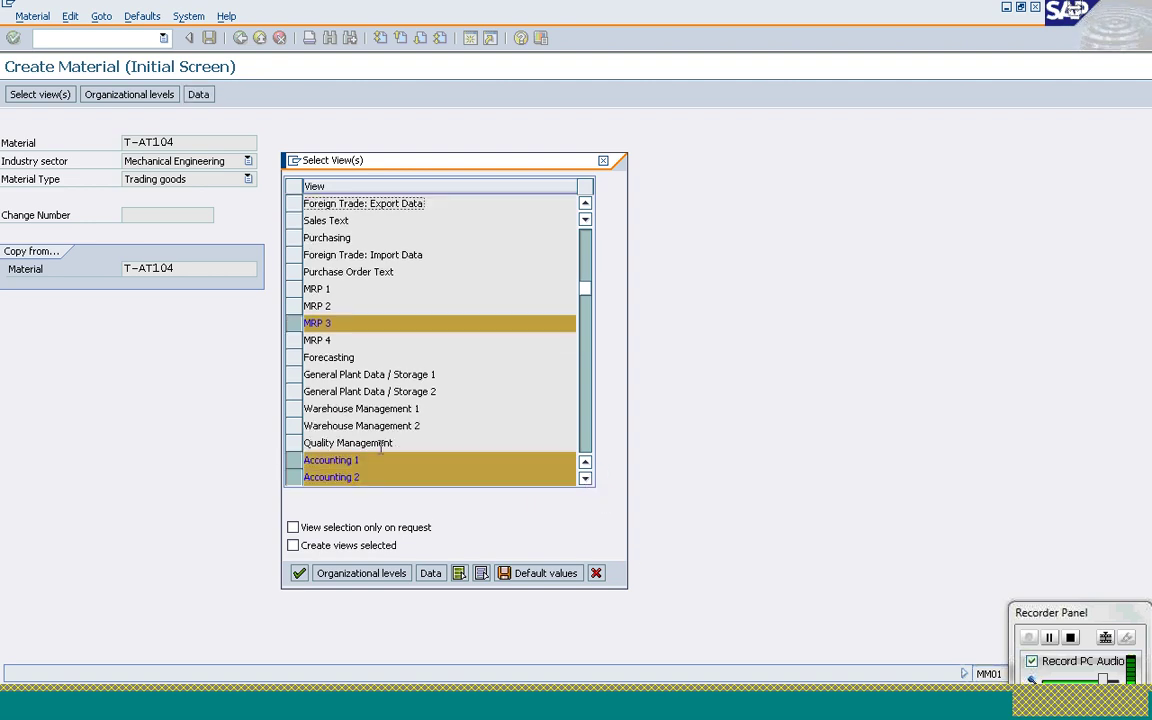
click(294, 375)
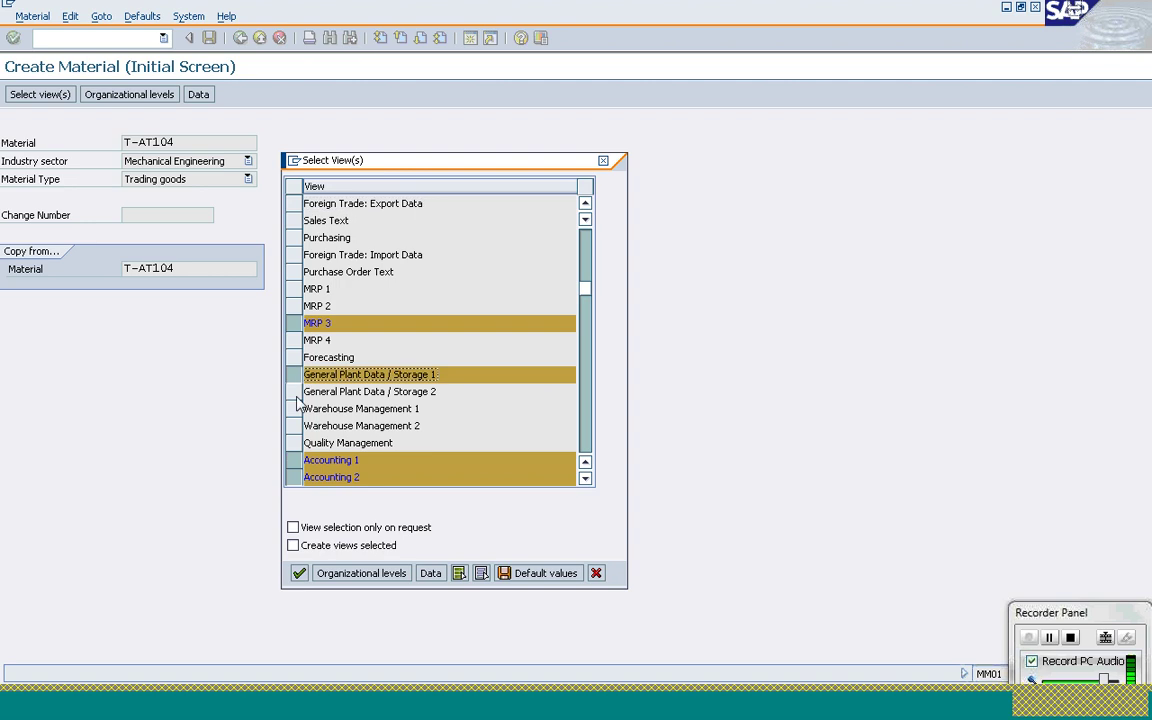
click(294, 392)
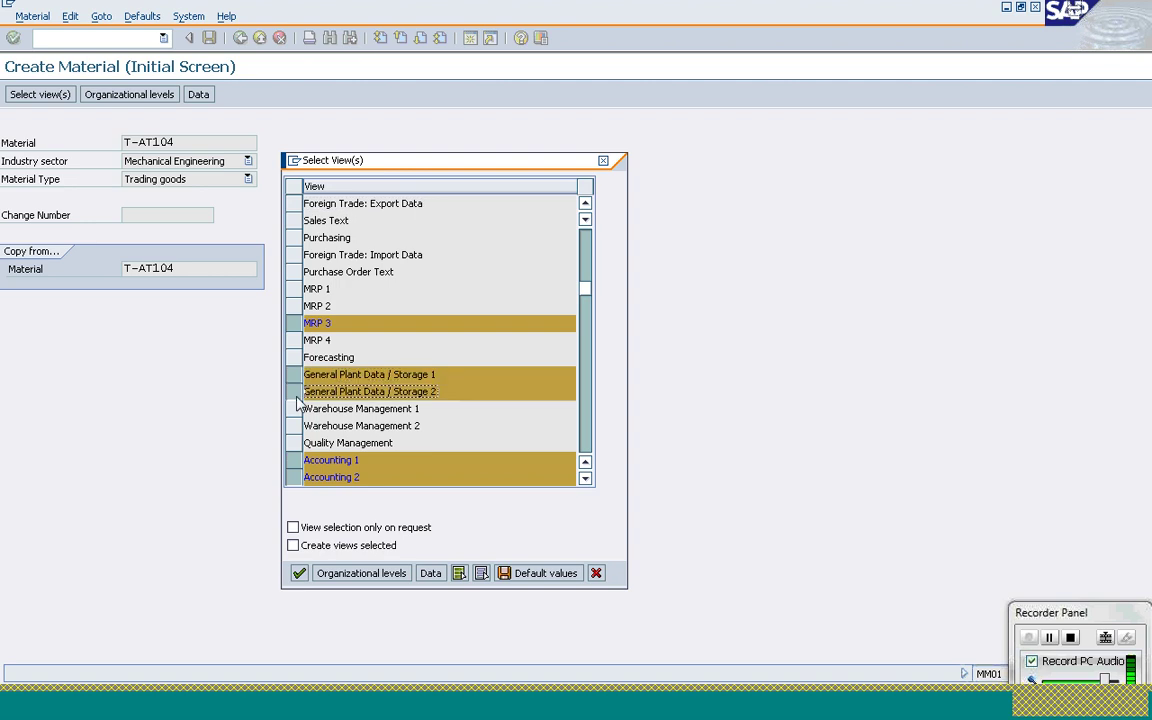
click(301, 580)
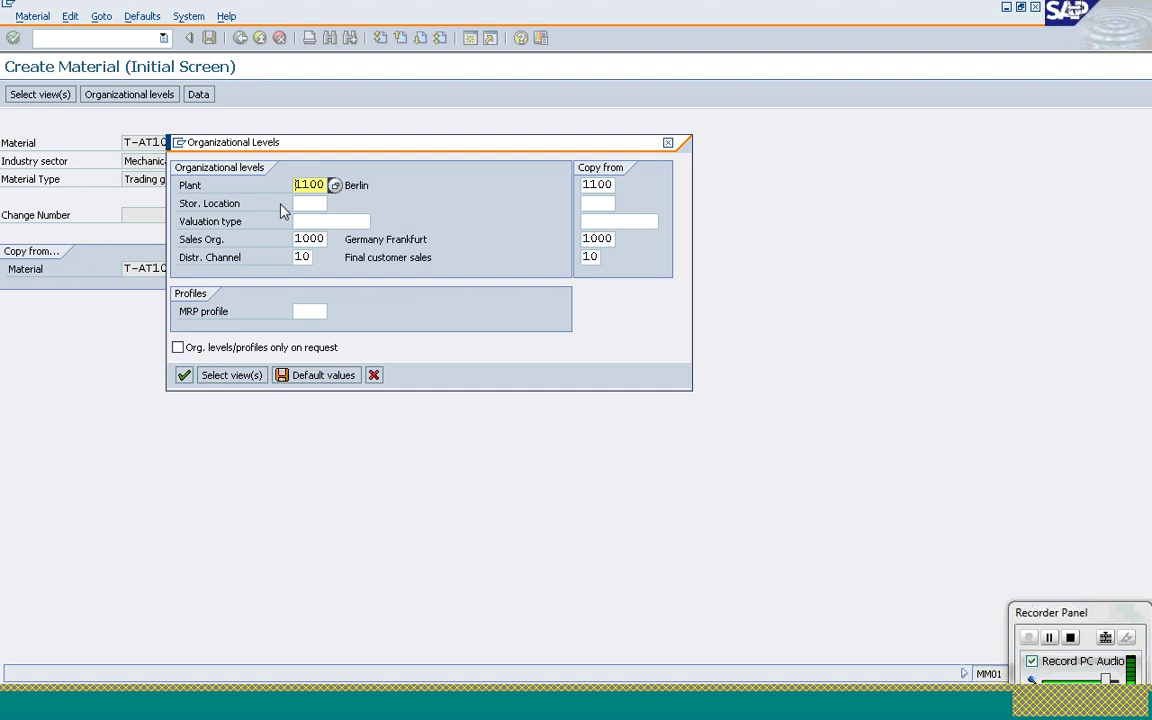
Try to extend the material to plant 1000, storage location 0001, copying from plant 1200, storage location 0001, and close the organizational levels
key(Tab)
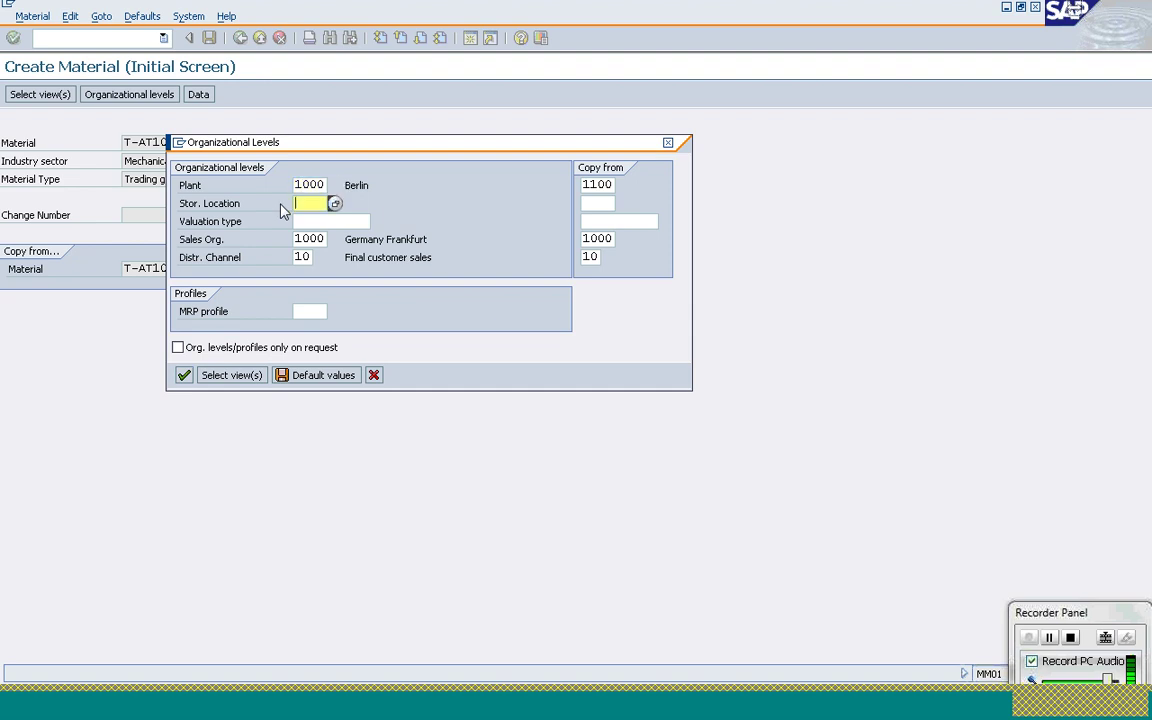
text(0001)
key(Tab)
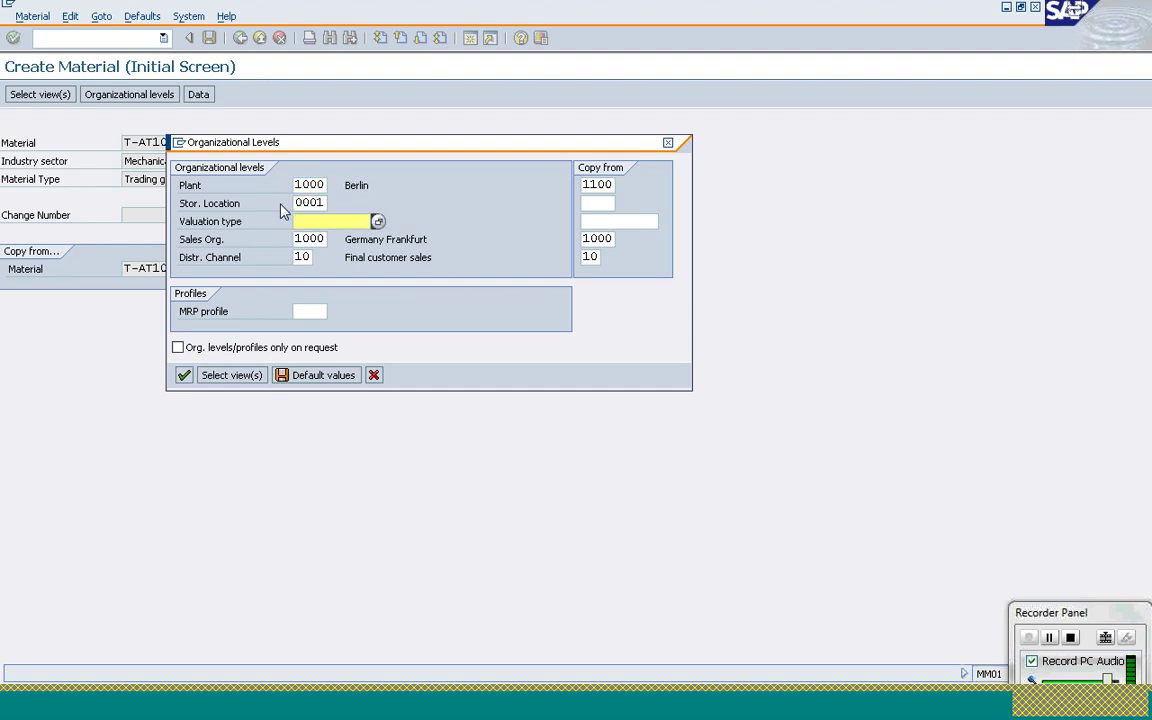
click(591, 183)
key(Tab)
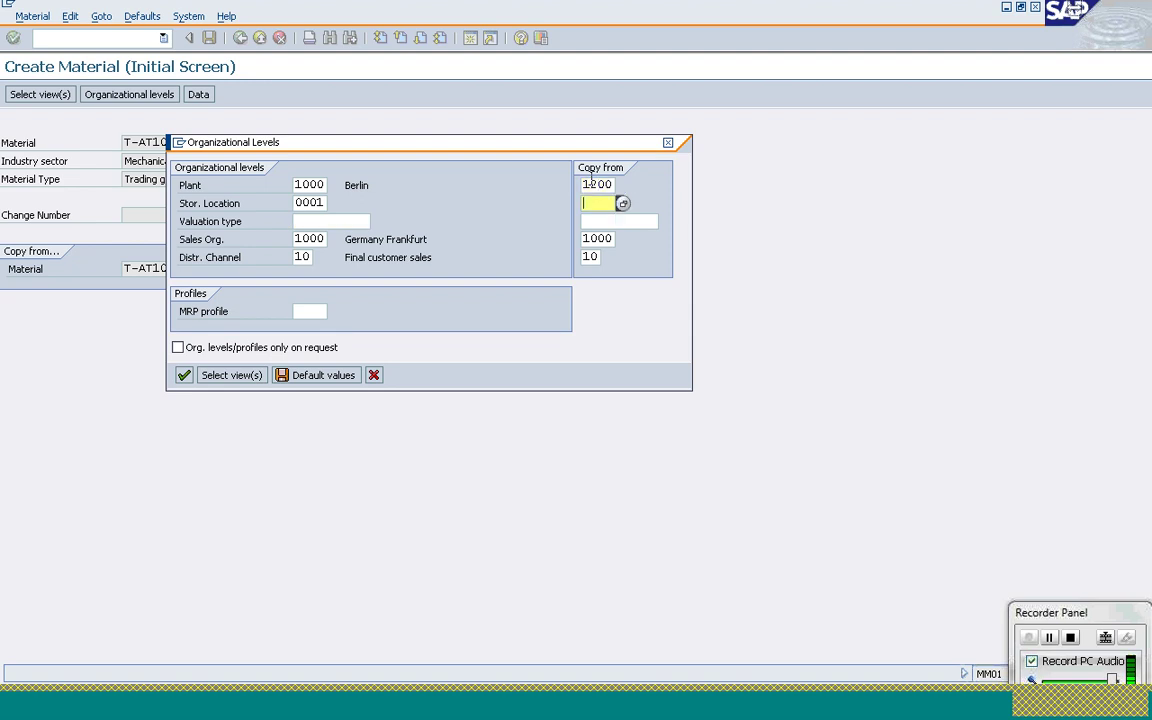
text(0001)
key(Tab)
key(Return)
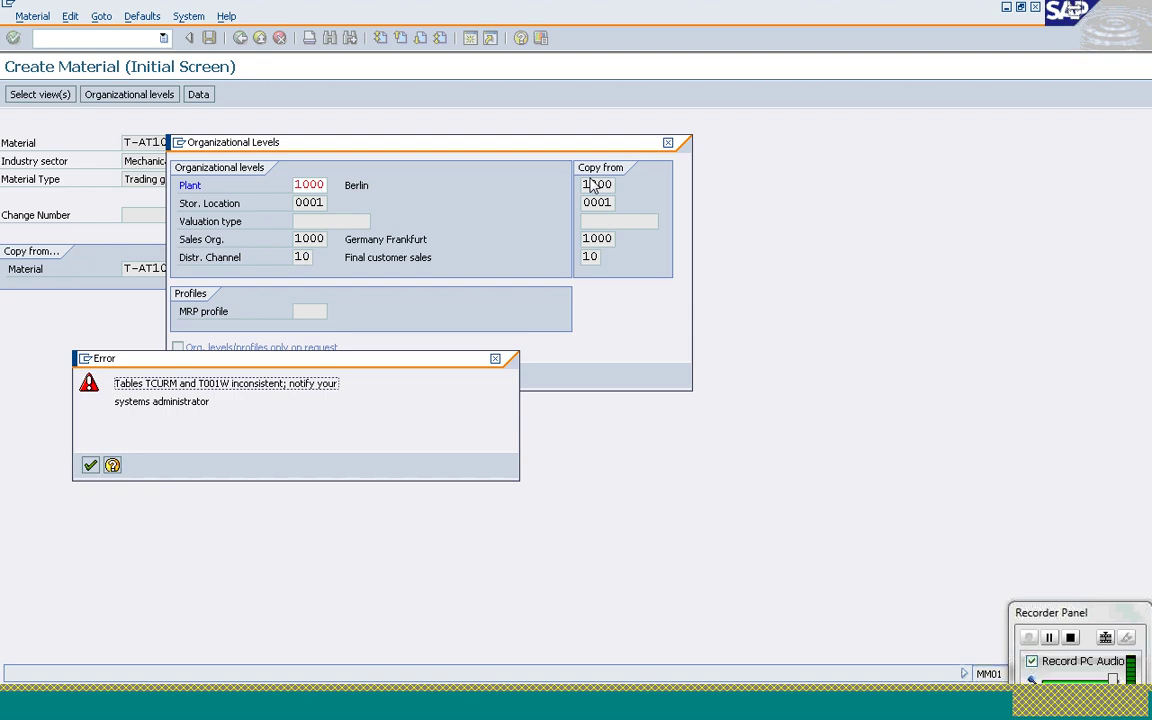
click(89, 465)
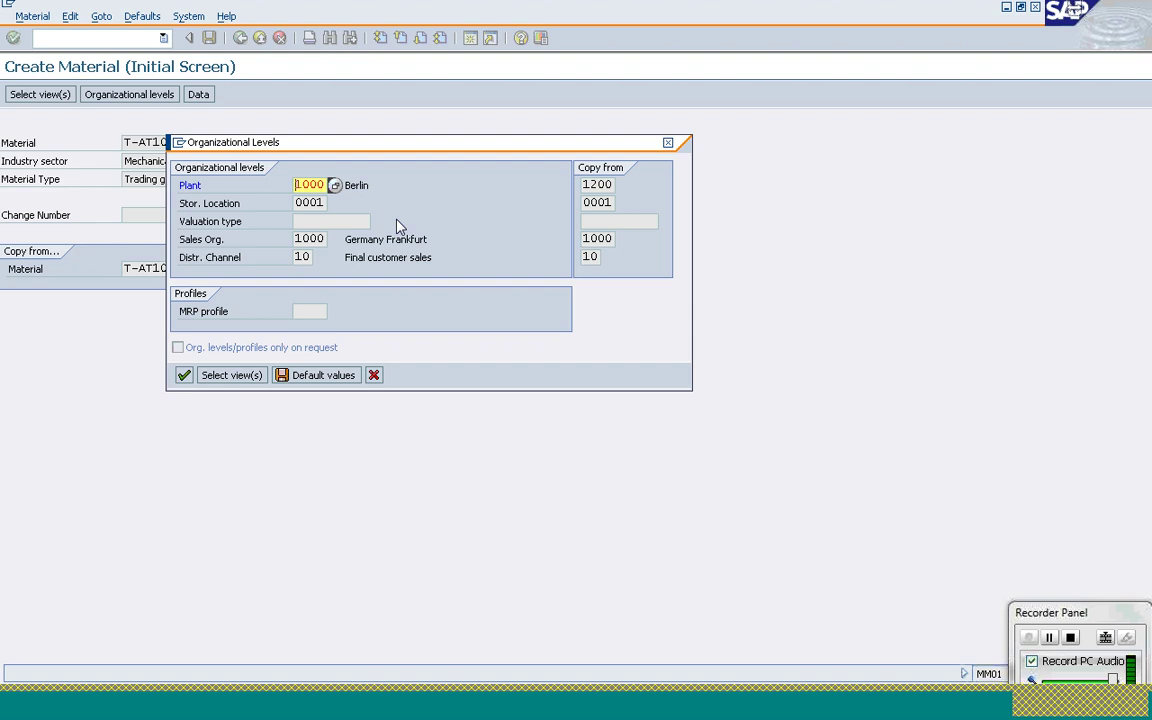
click(669, 145)
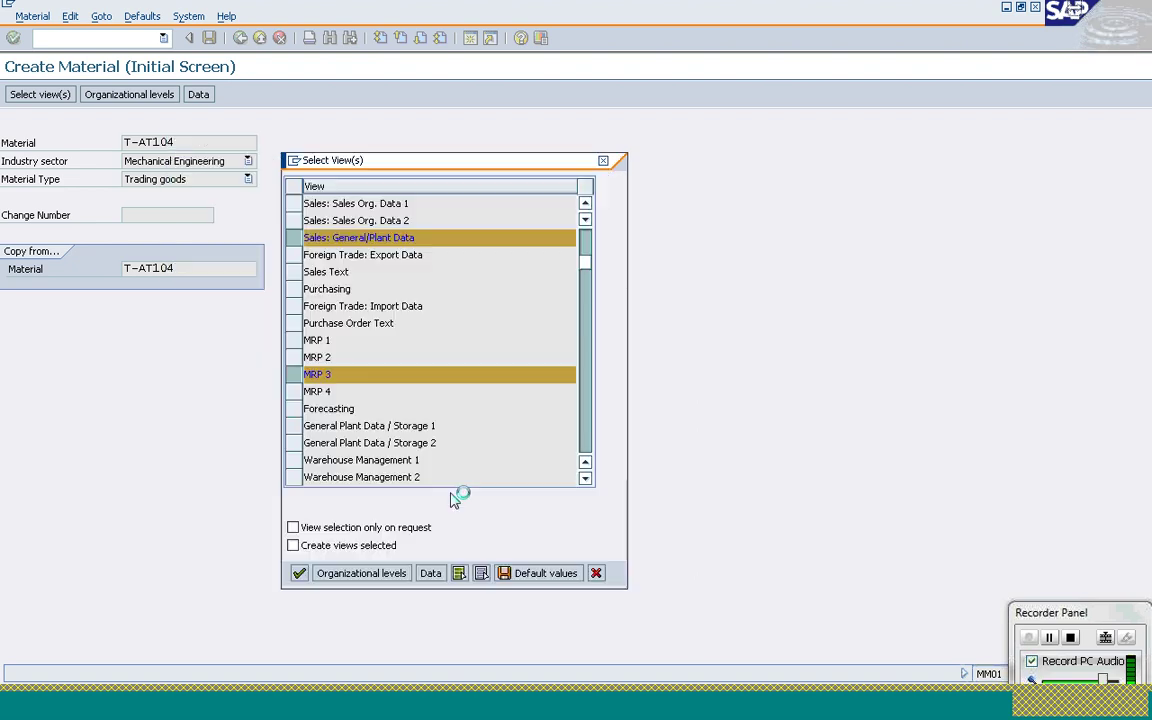
click(672, 145)
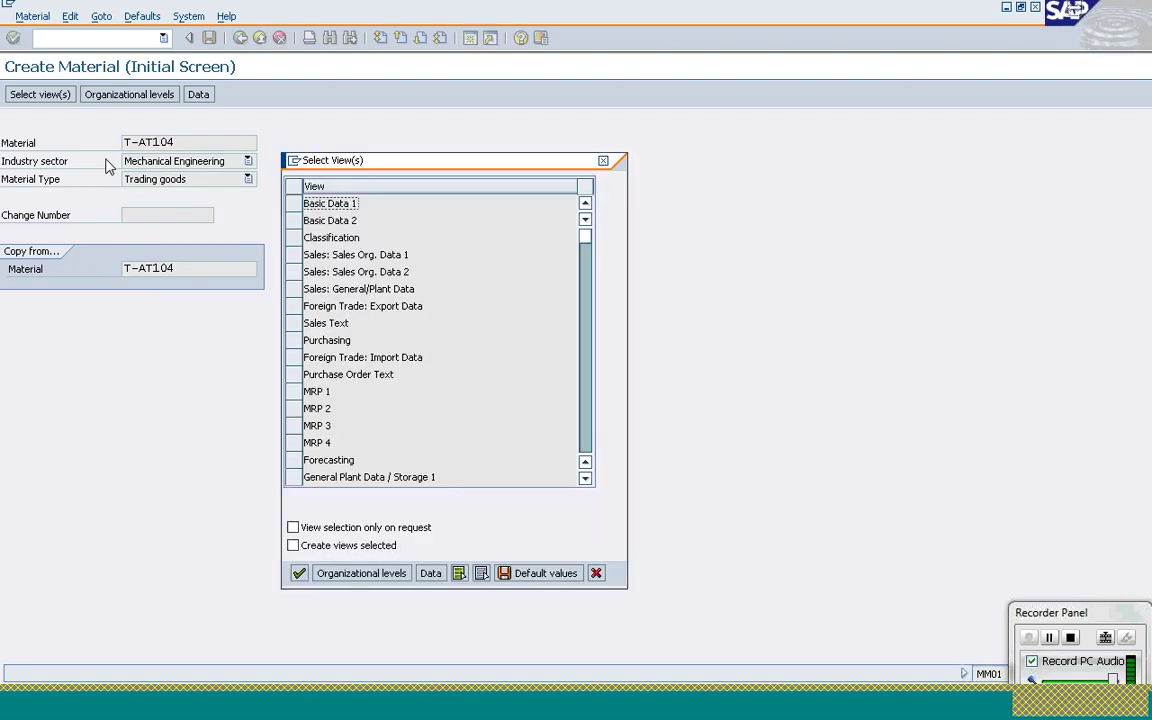
Try the extension with only the Sales: General/Plant Data view for plant 1000, copied from plant 1100, and cancel it
click(292, 289)
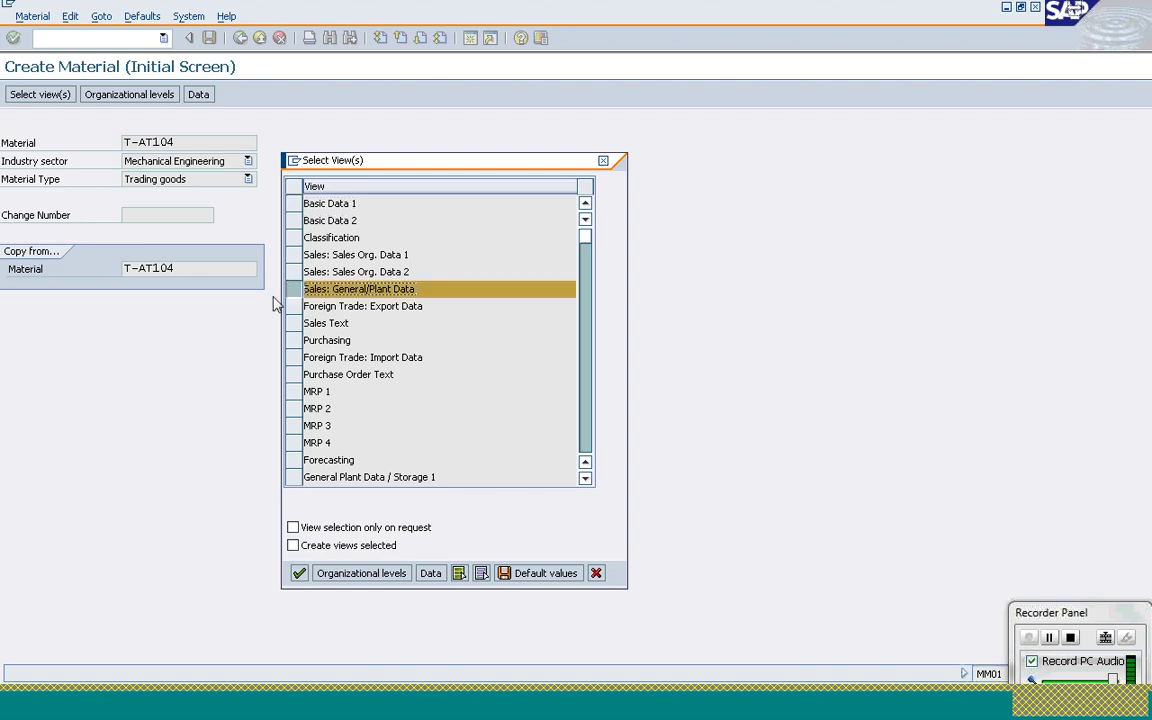
click(299, 574)
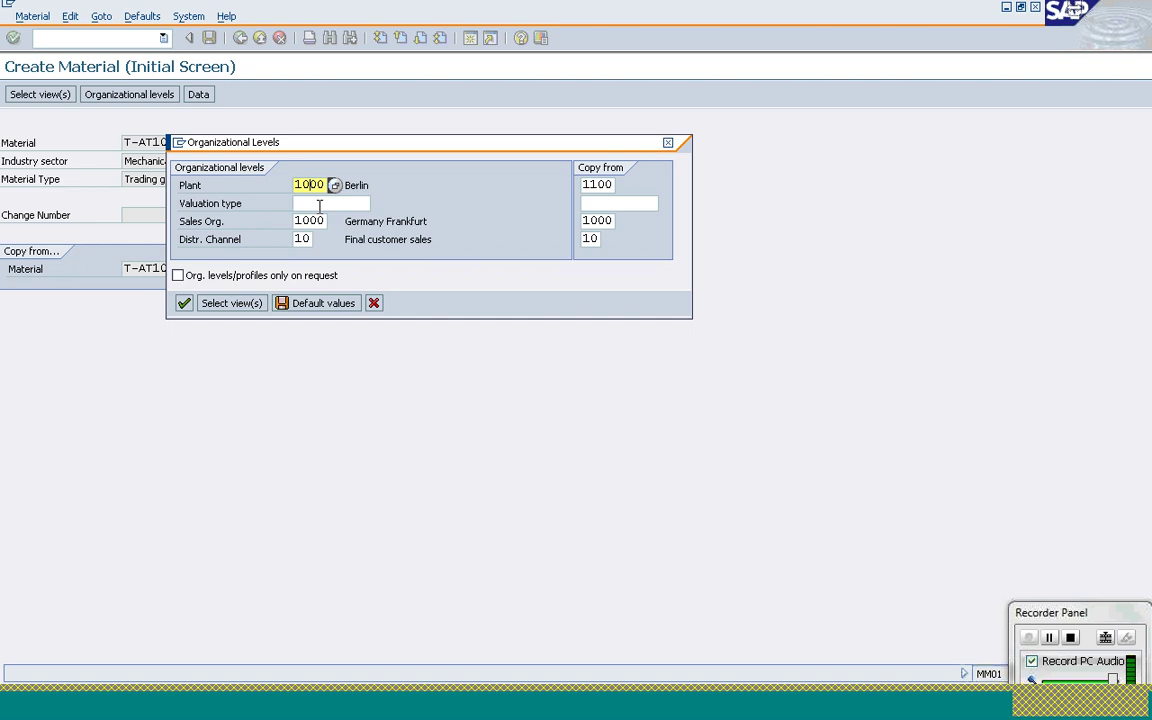
click(320, 205)
drag(316, 147, 463, 102)
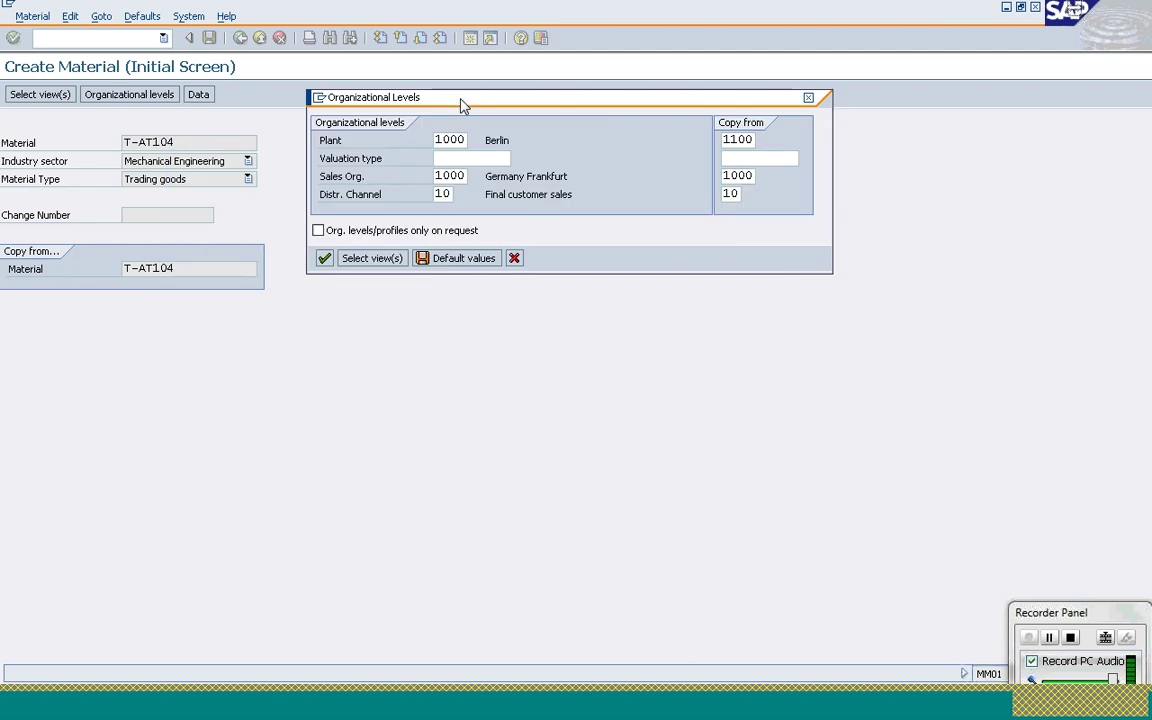
click(325, 259)
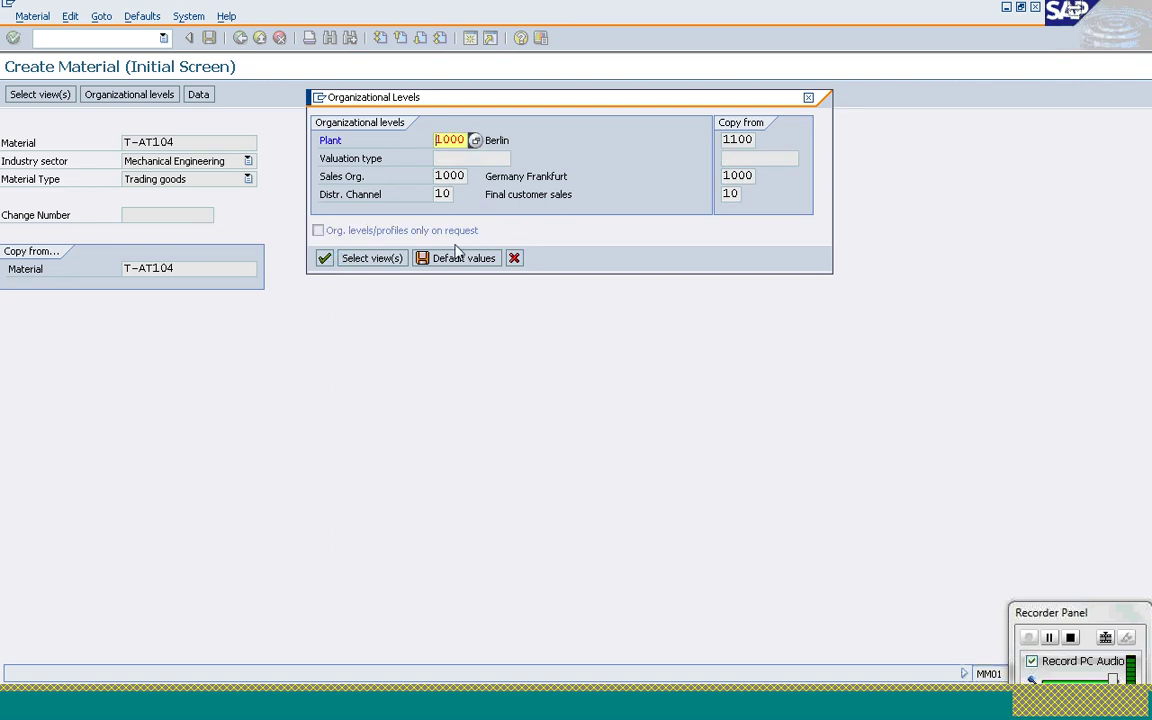
click(514, 258)
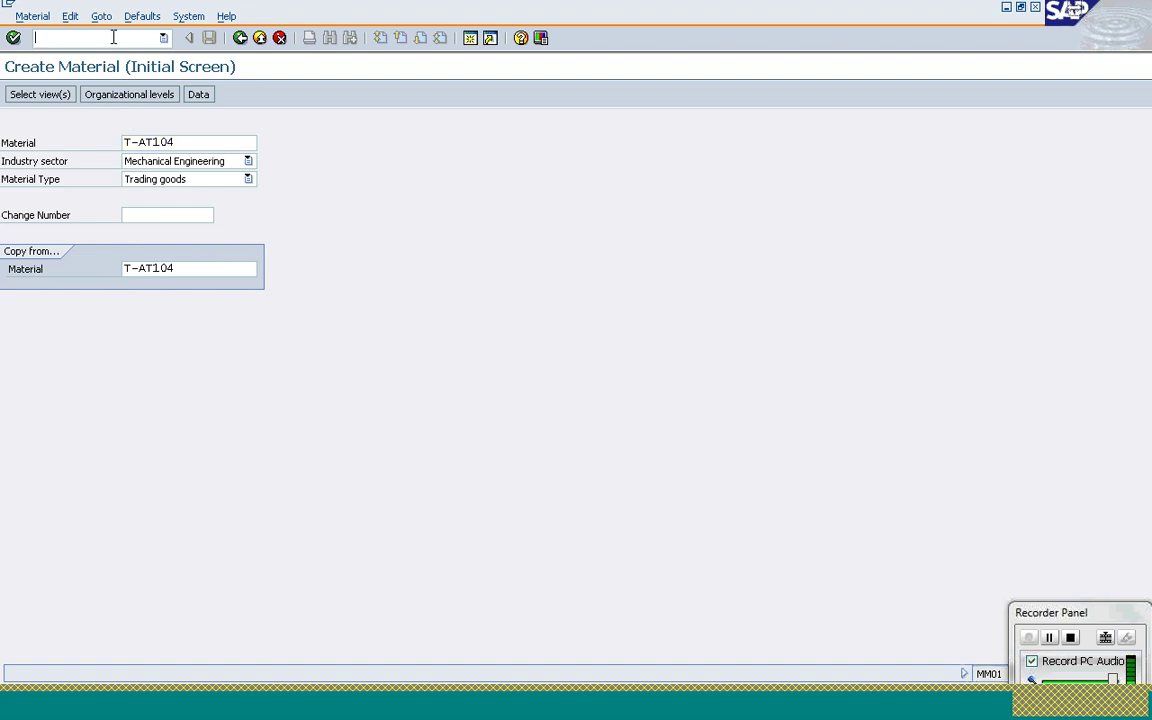
Start a new VA01 standard order with the sold-to party, PO number Collective Processing and sales area 1000/10/00
text(/nva01)
key(Return)
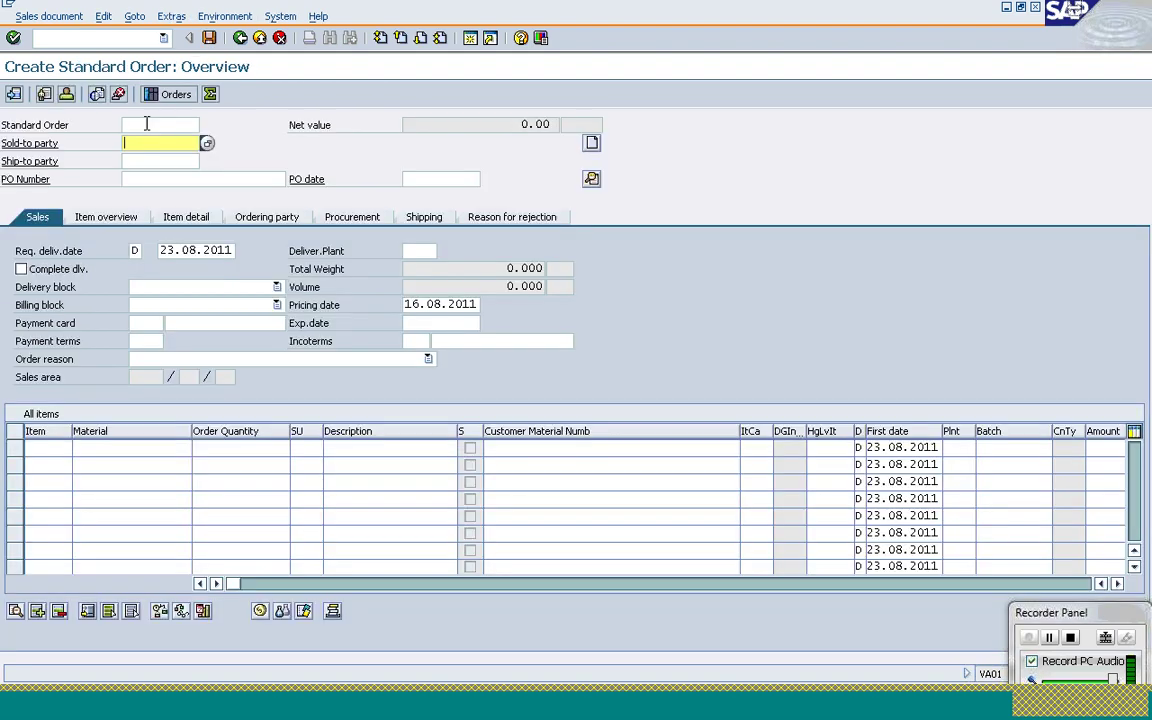
click(162, 142)
key(Down)
key(Return)
key(Tab)
key(Tab)
text(Collective Processing)
key(Return)
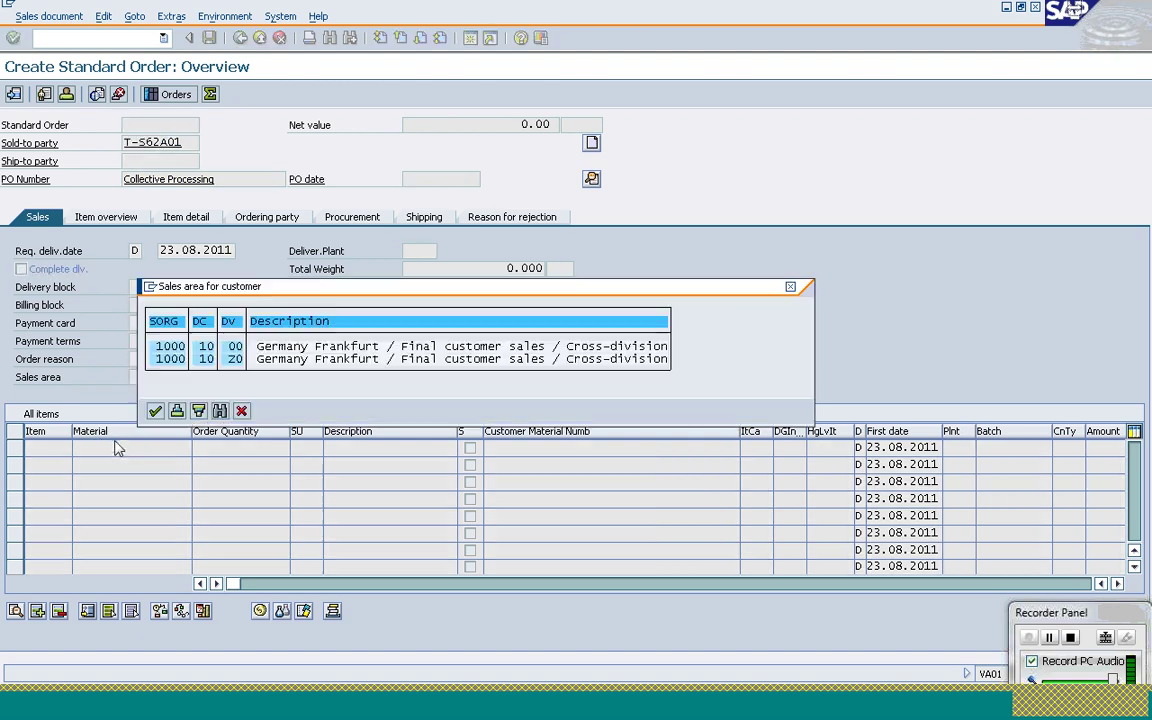
double_click(172, 350)
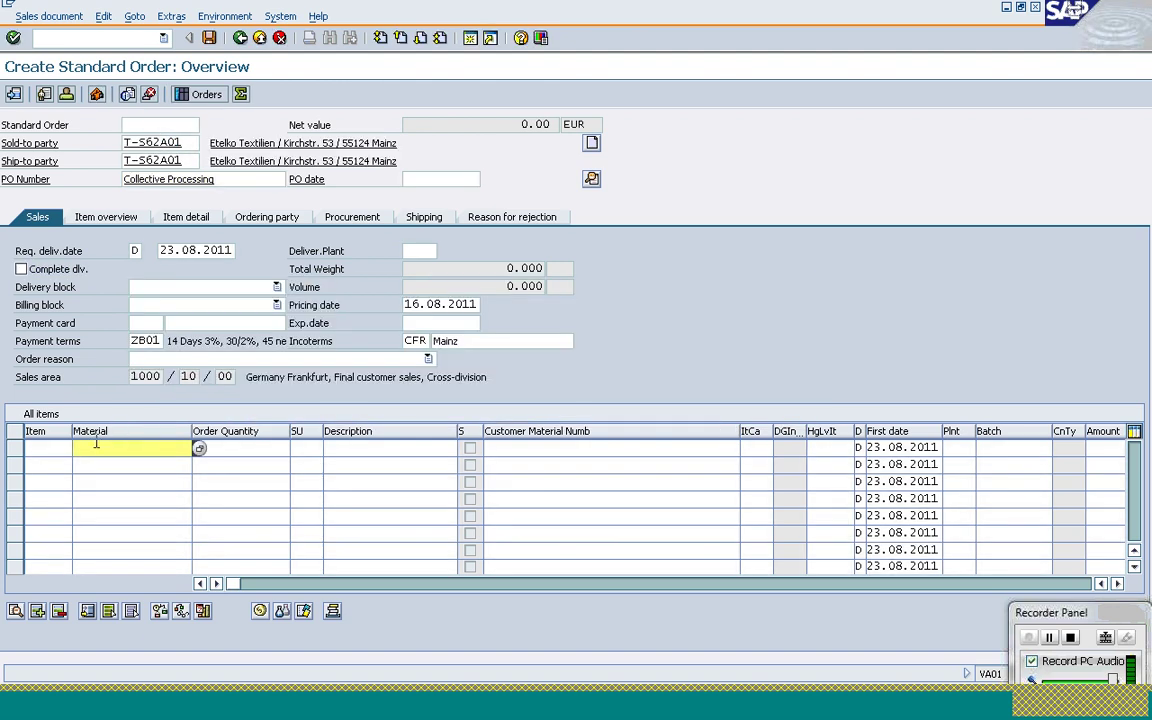
Try to add an item for material T-AT101 with quantity 1 and plant 1100, and delete the item line
click(100, 447)
text(t-at101)
key(Tab)
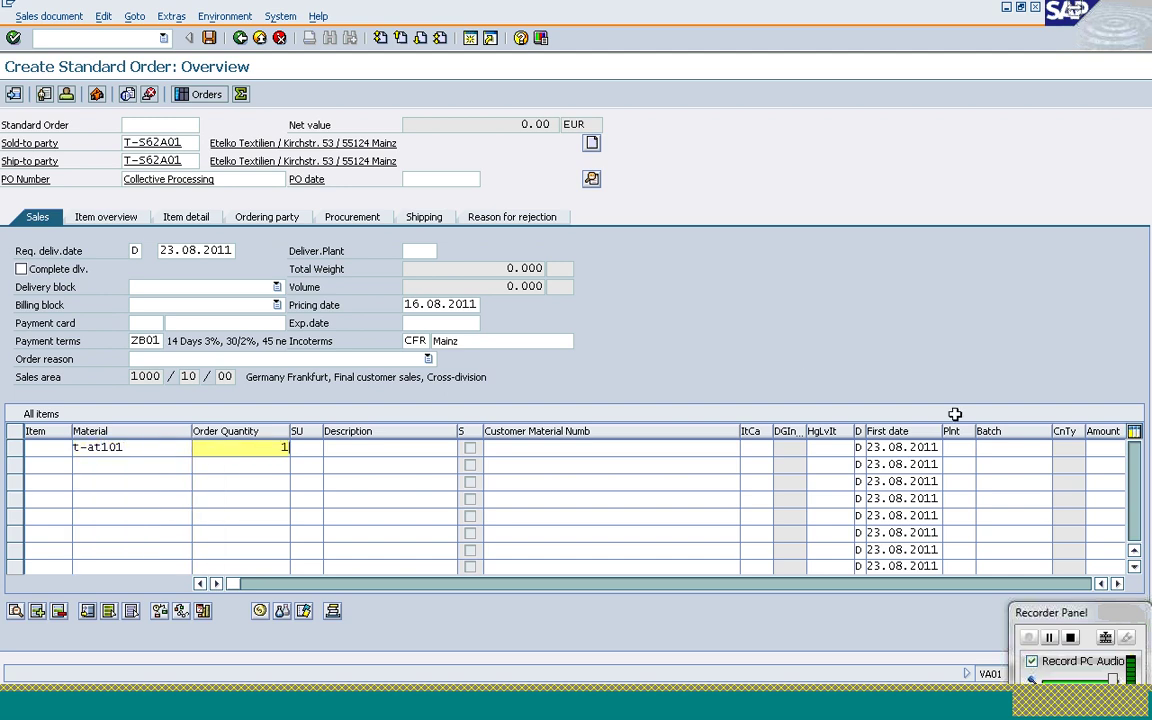
click(960, 449)
text(1100)
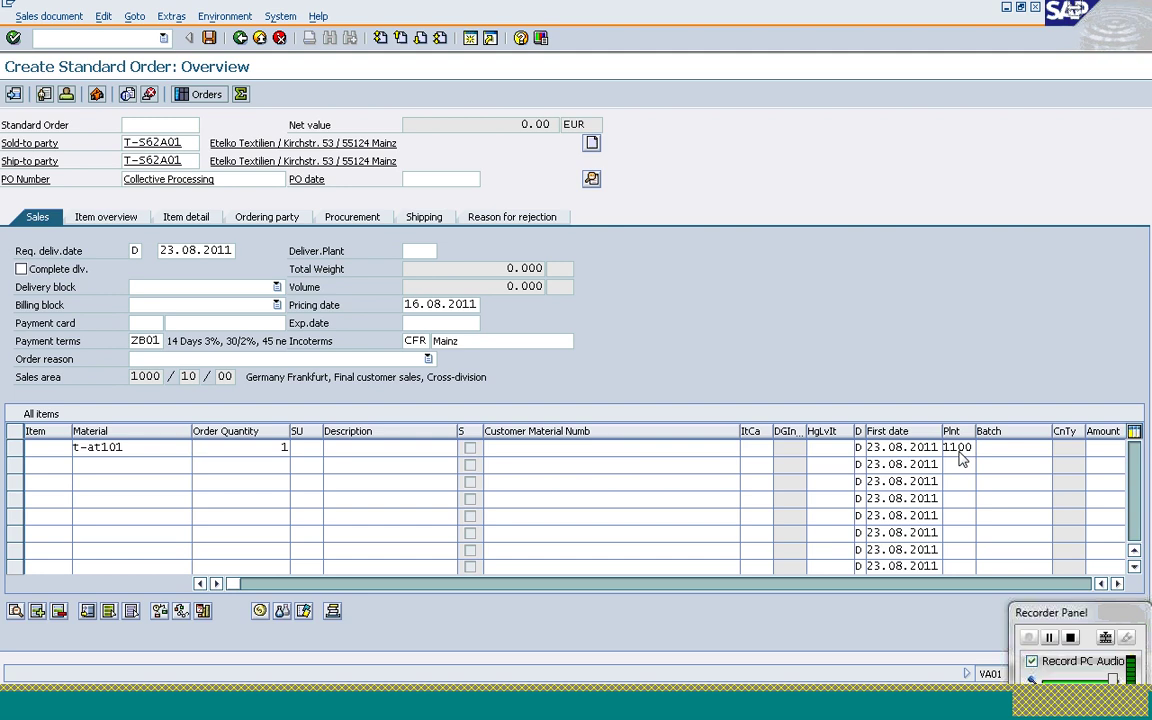
key(Return)
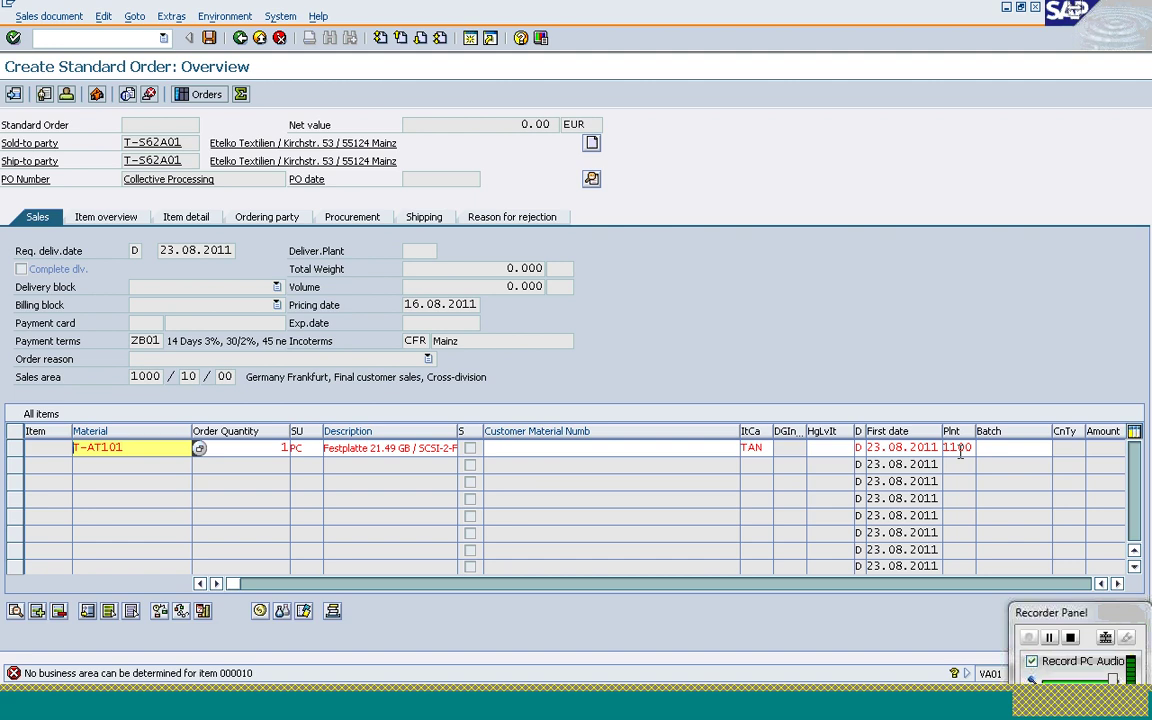
click(58, 611)
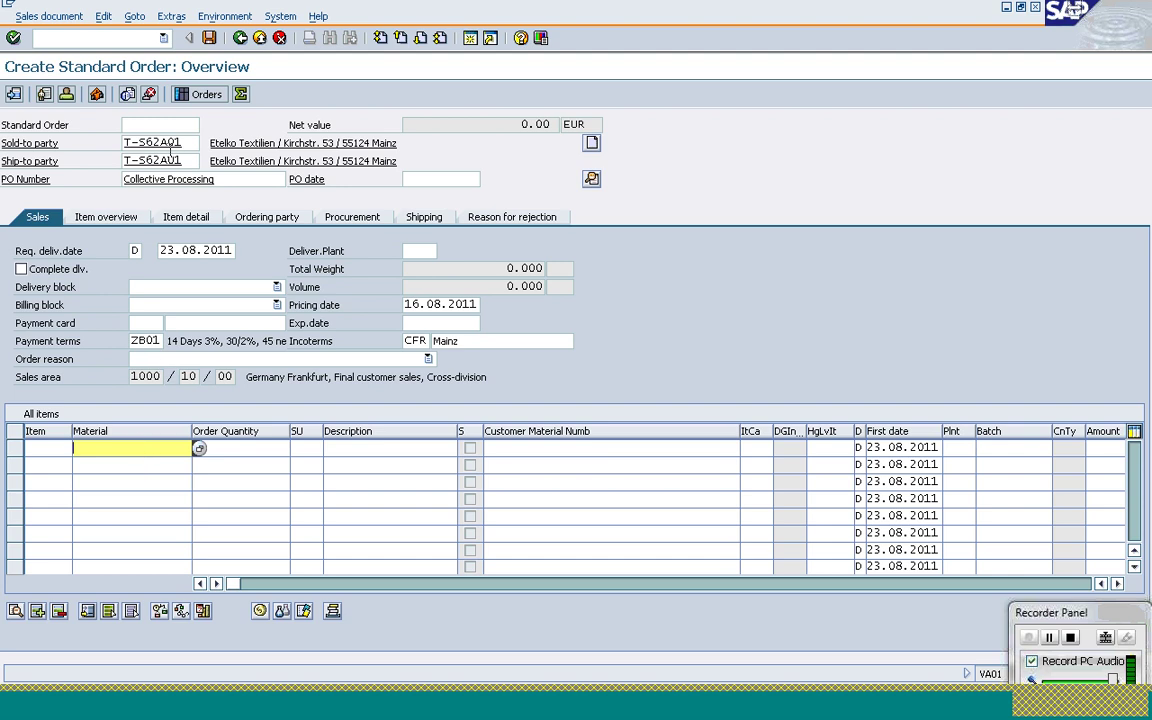
Change the order's sold-to party to a different customer number and acknowledge the information messages
click(186, 142)
key(BackSpace)
text(3)
key(Tab)
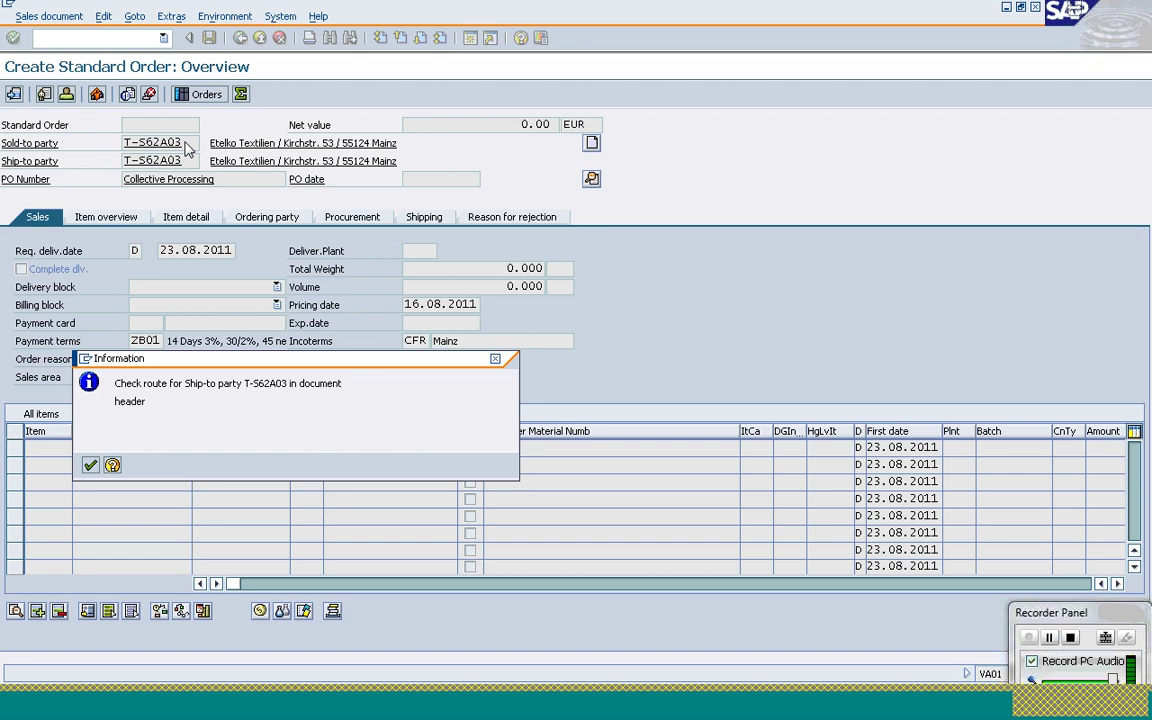
key(Return)
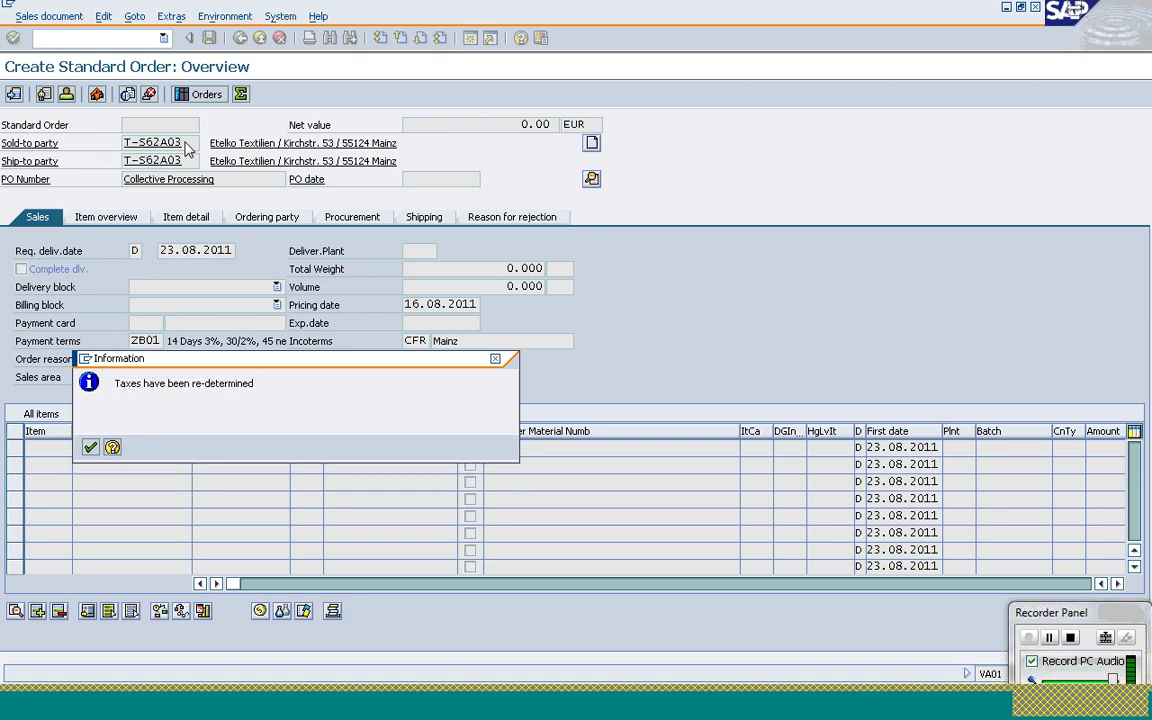
key(Return)
key(Return)
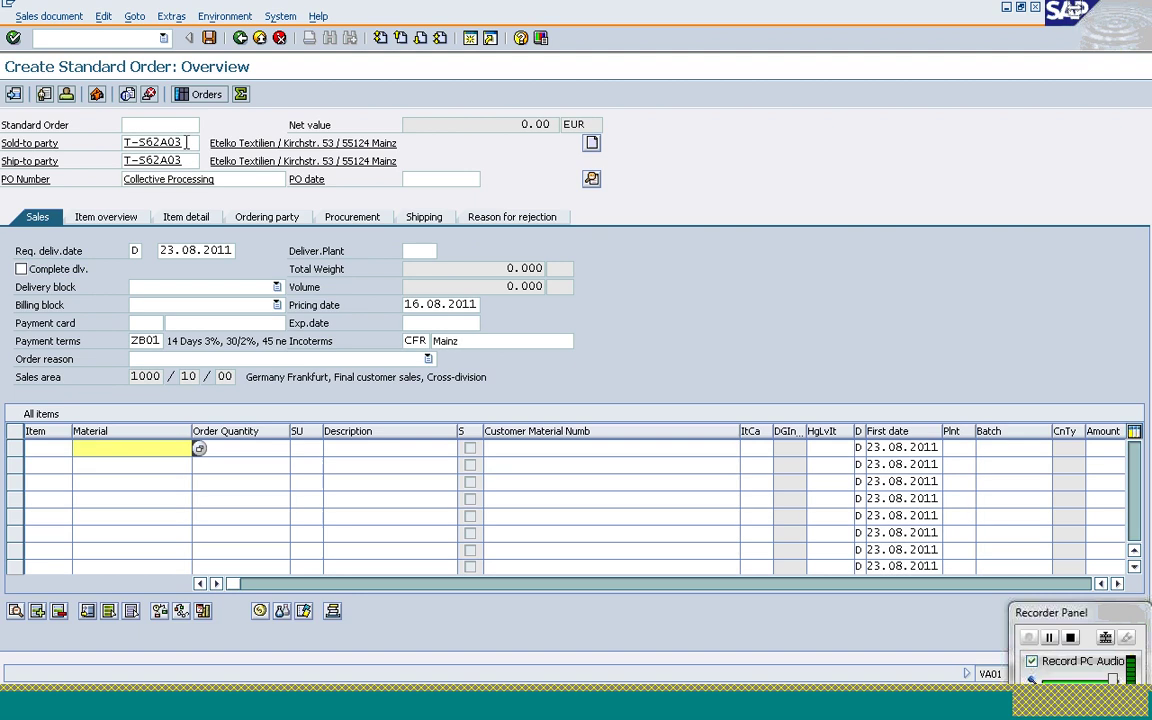
Add an order item for material T-AT102 with an order quantity of 10
text(T-AT104)
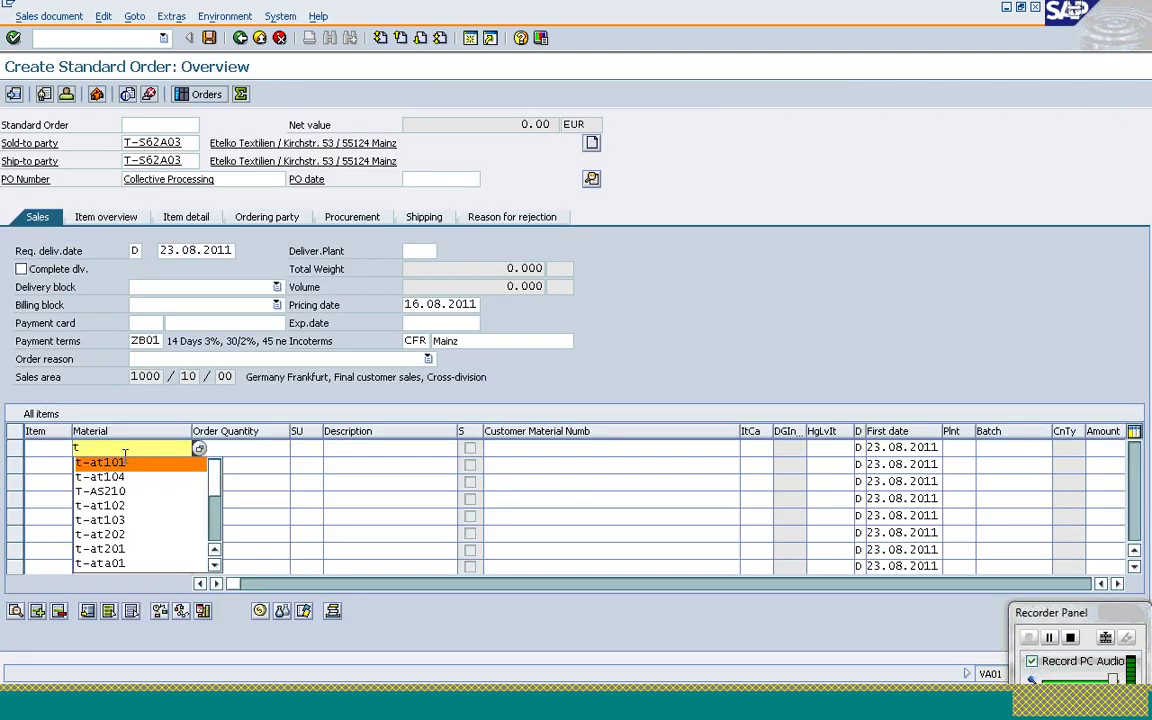
key(Down)
key(Down)
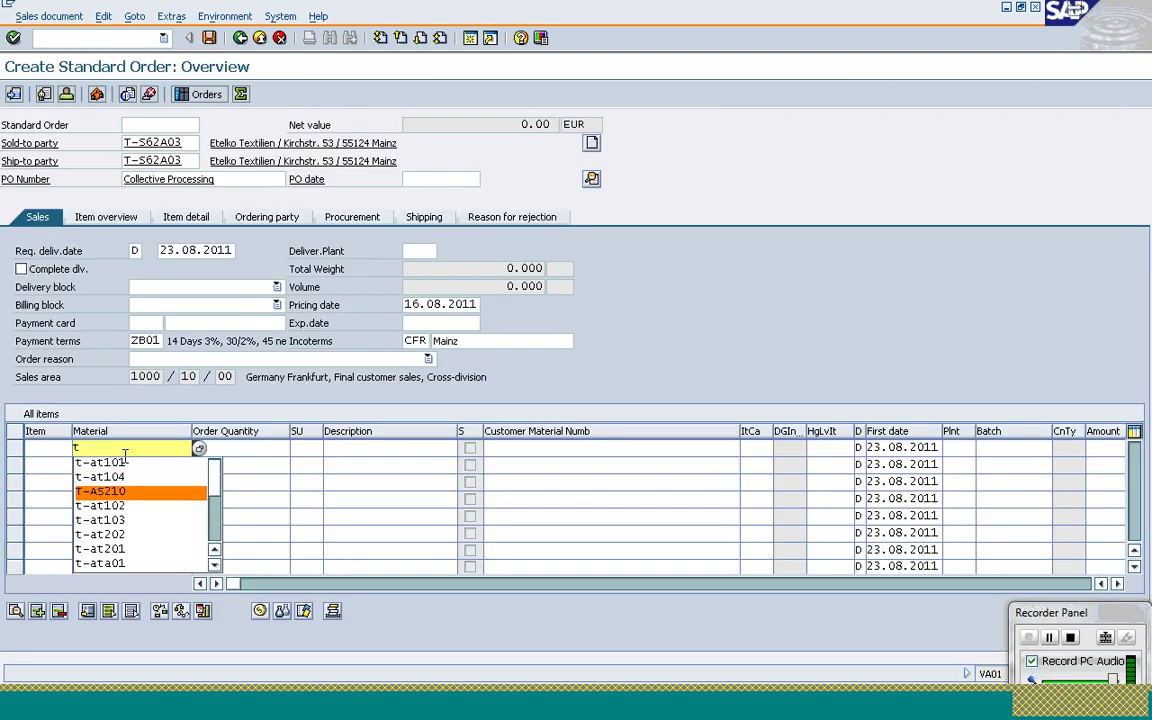
key(Return)
key(Tab)
text(1)
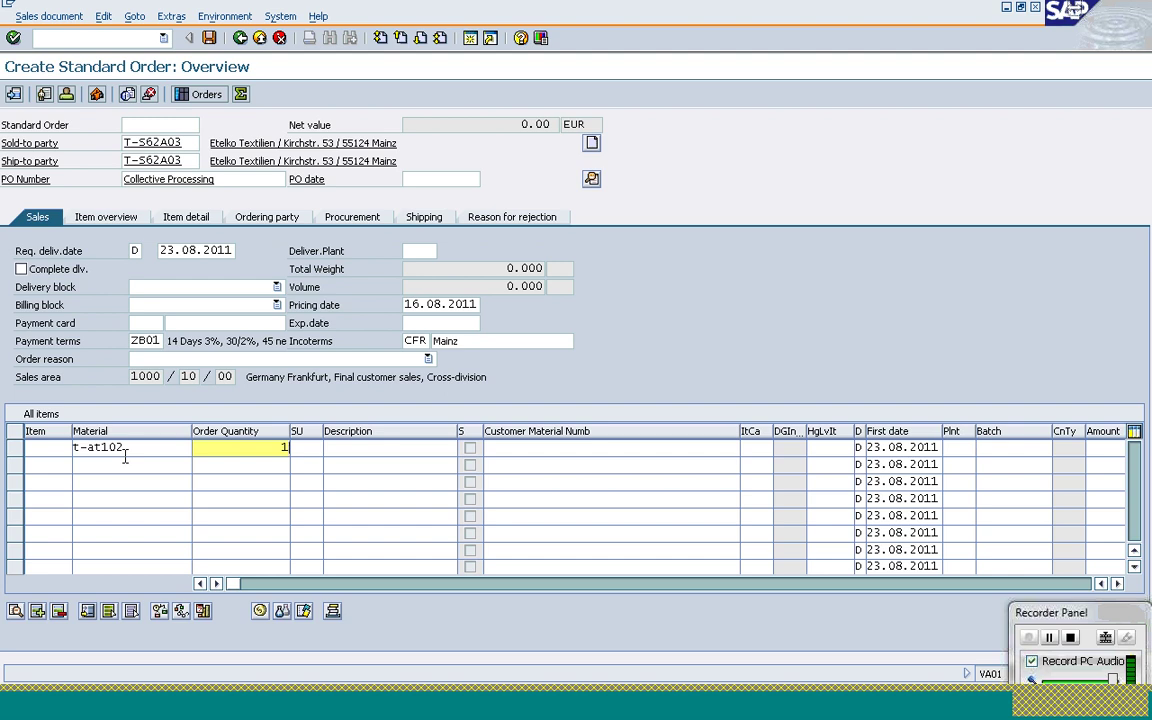
text(0)
key(Return)
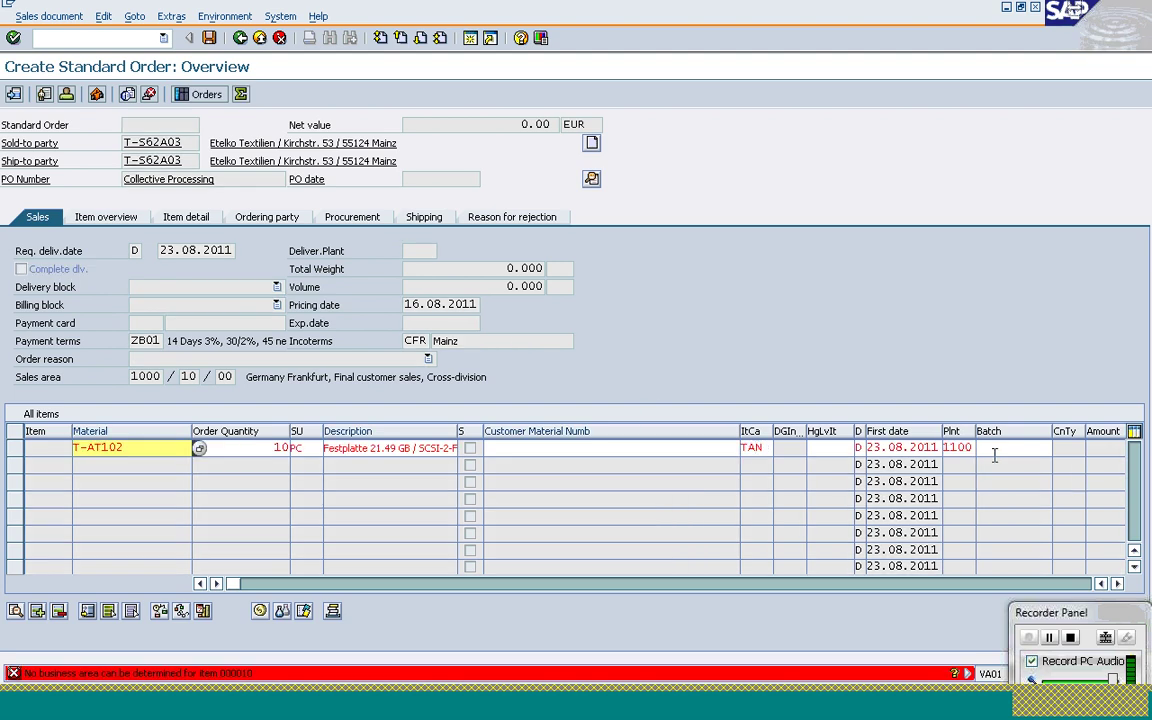
Set the T-AT102 item's plant to 1200 and save the standard order
click(946, 448)
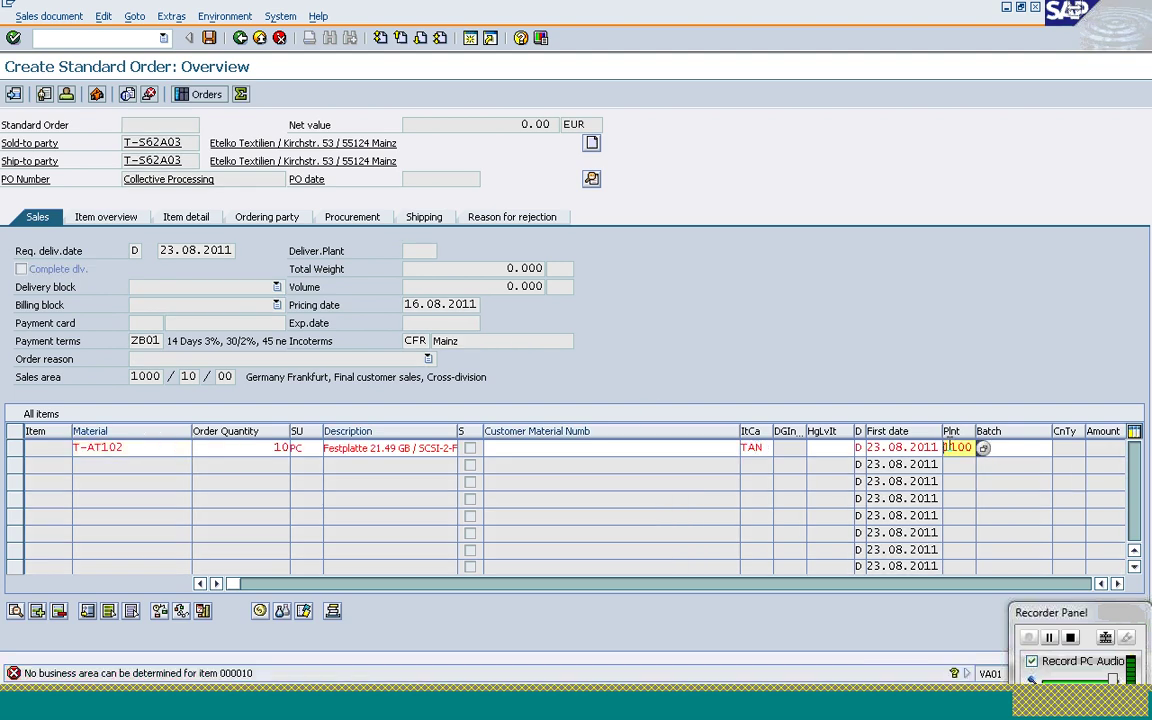
key(Delete)
text(2)
key(Return)
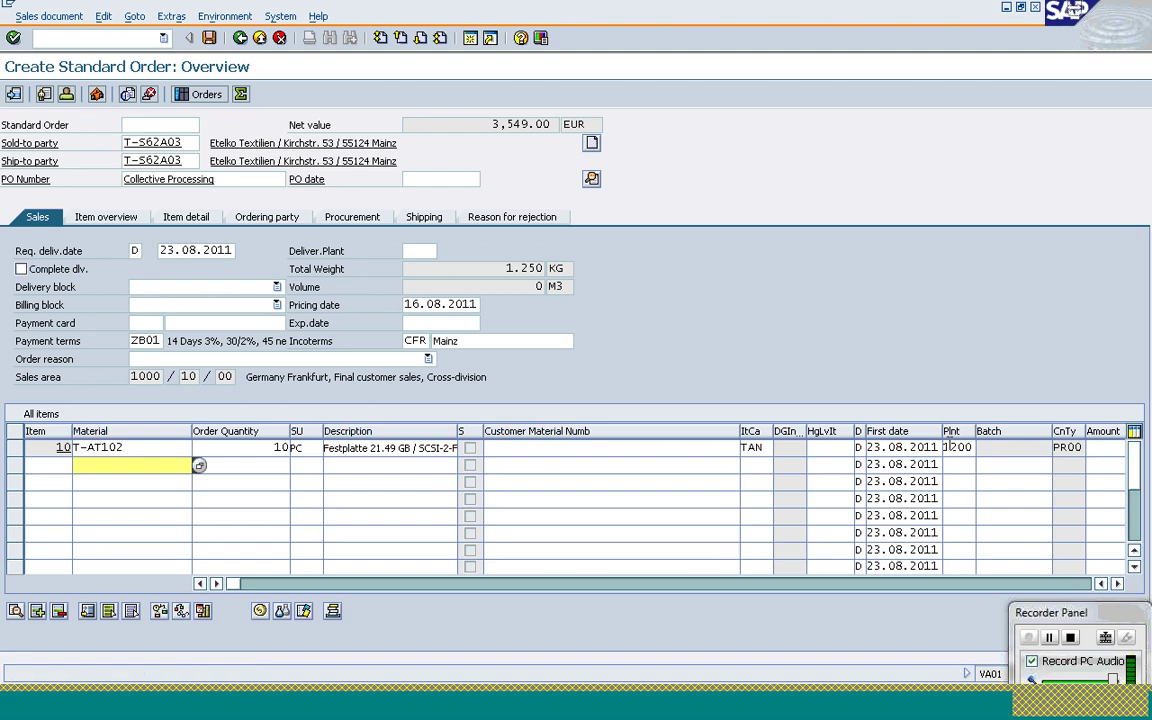
click(210, 40)
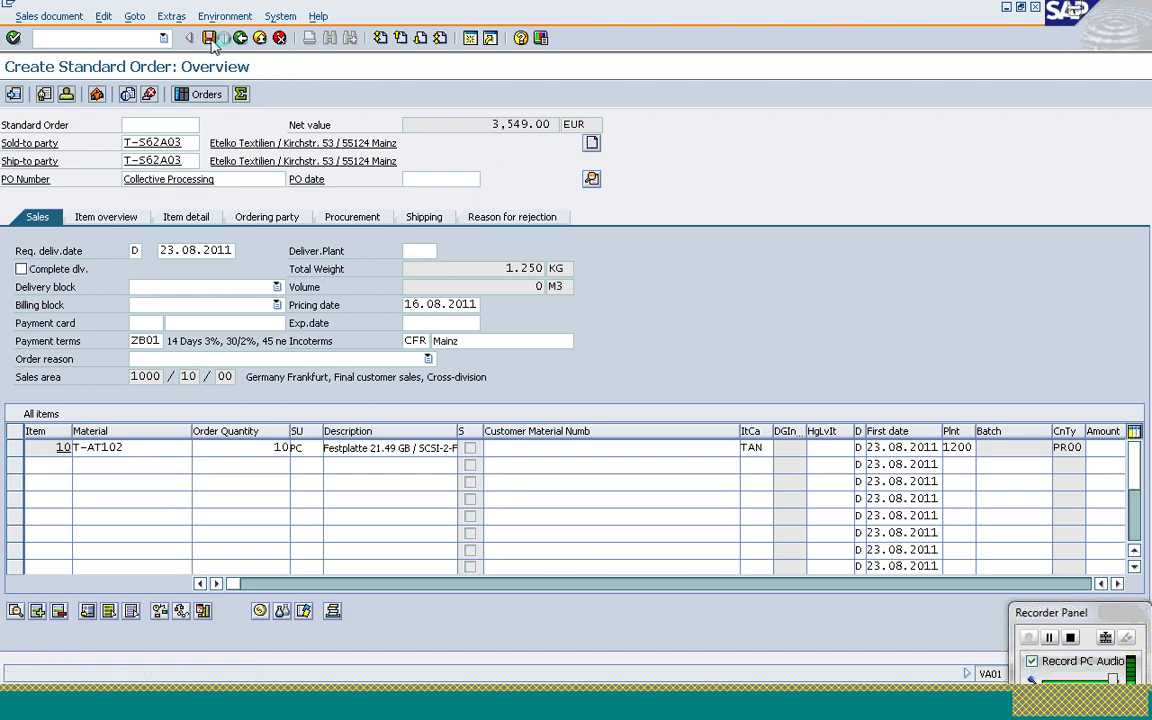
Switch to Notepad and add the second and third sales order numbers to the list for shipping point 1200
key(alt+Tab)
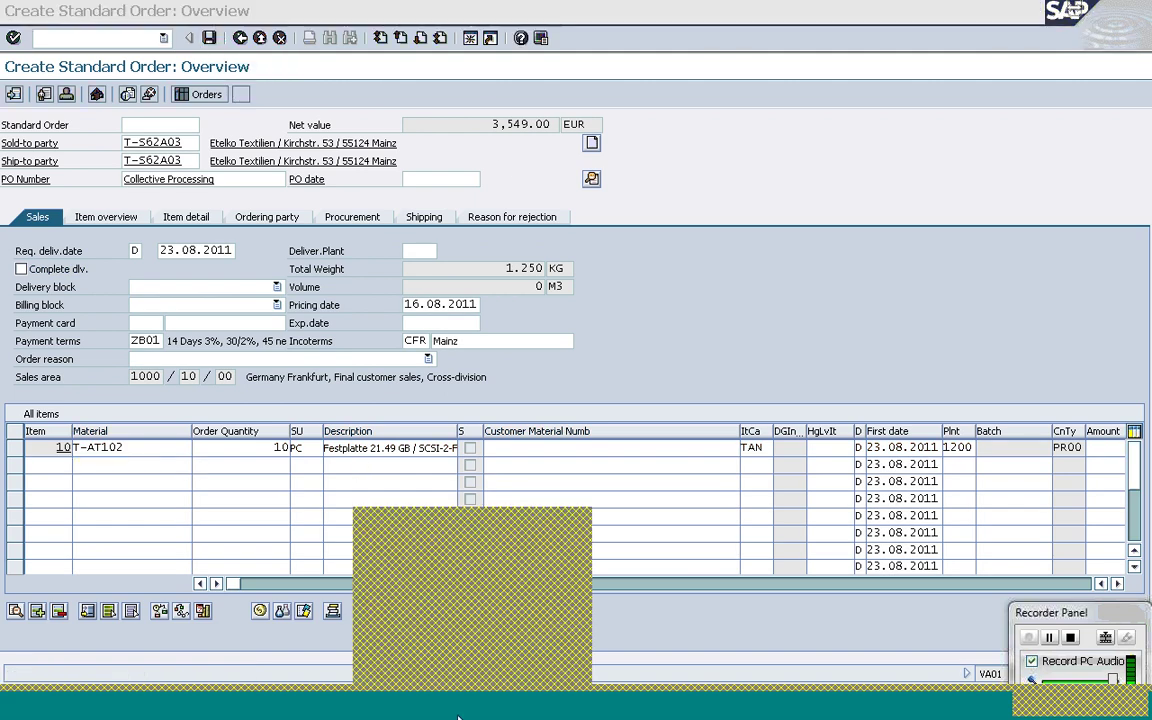
key(Return)
text(1184)
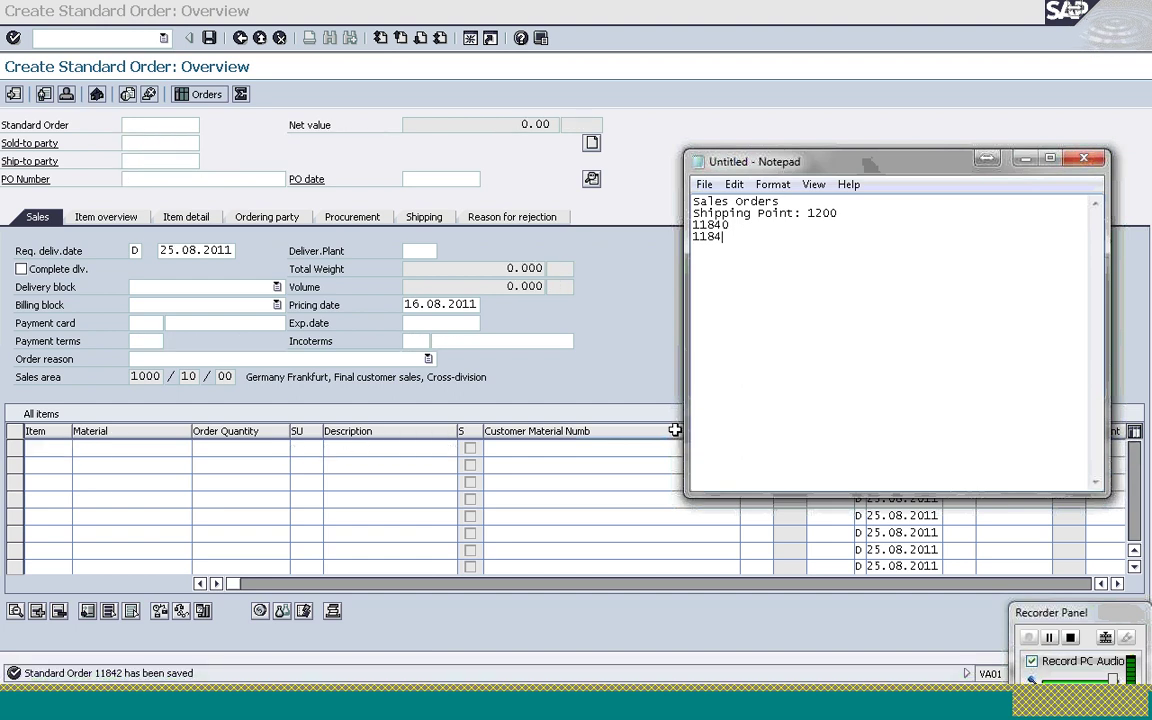
text(1 11842)
drag(740, 247, 690, 222)
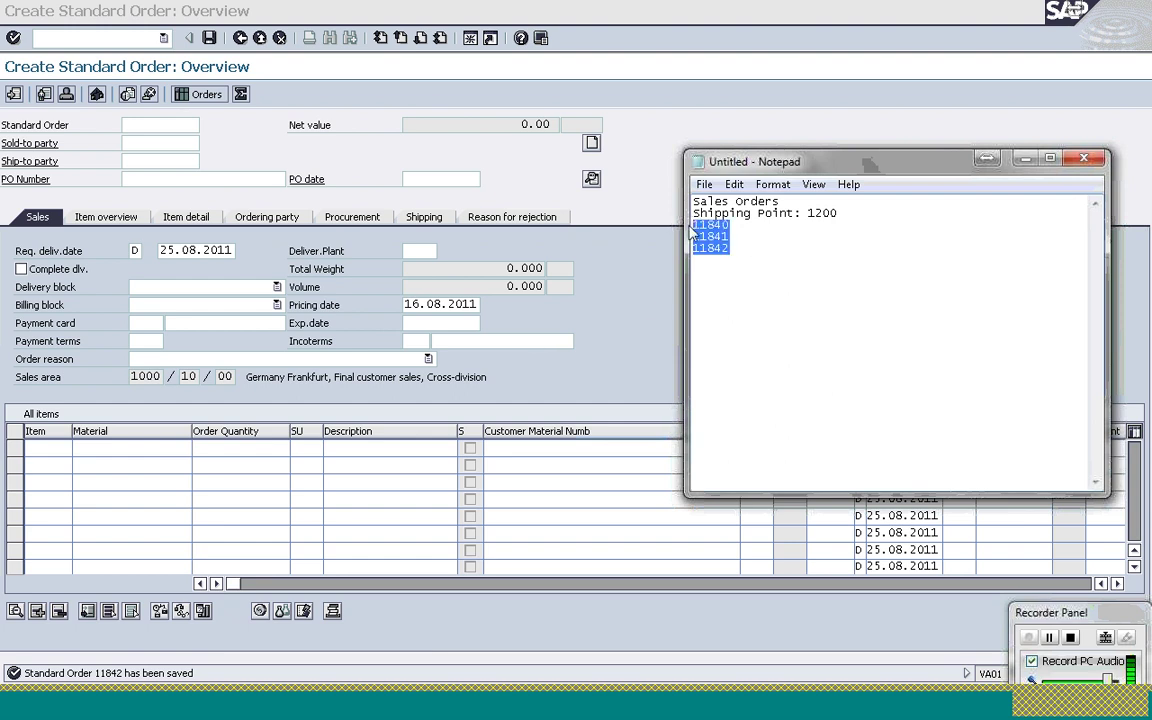
click(791, 283)
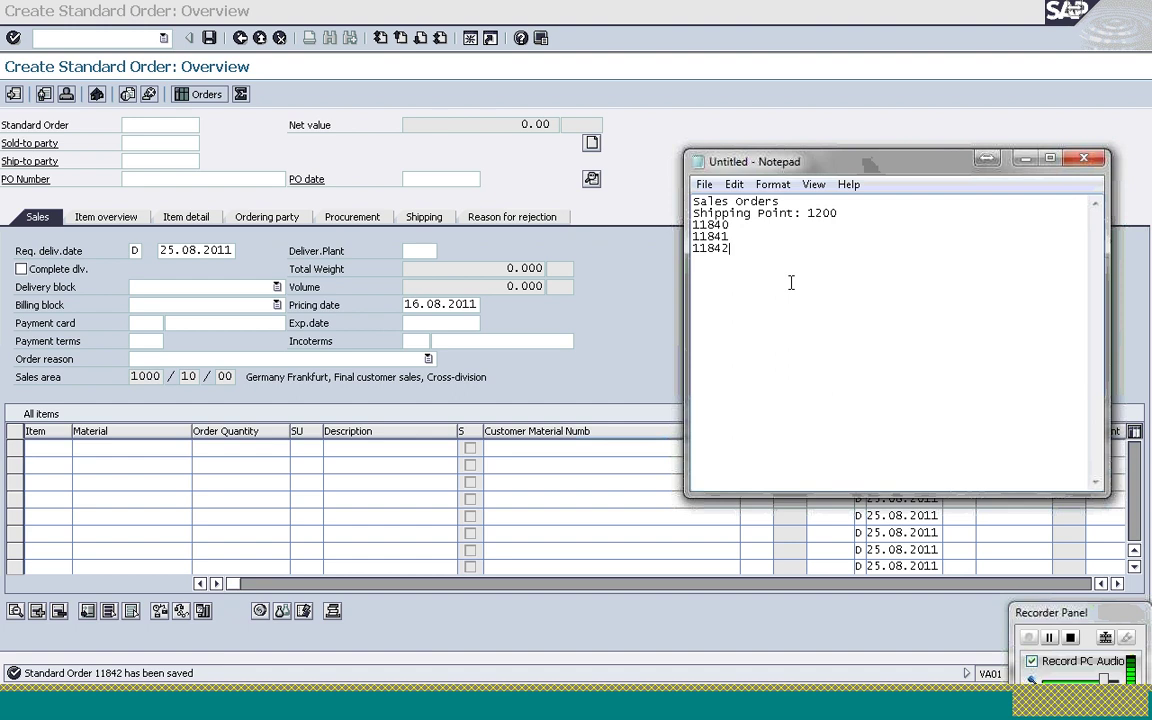
Leave order creation and expand Logistics Execution's outbound delivery creation branch down to Collective Processing of Documents Due for Delivery
click(240, 38)
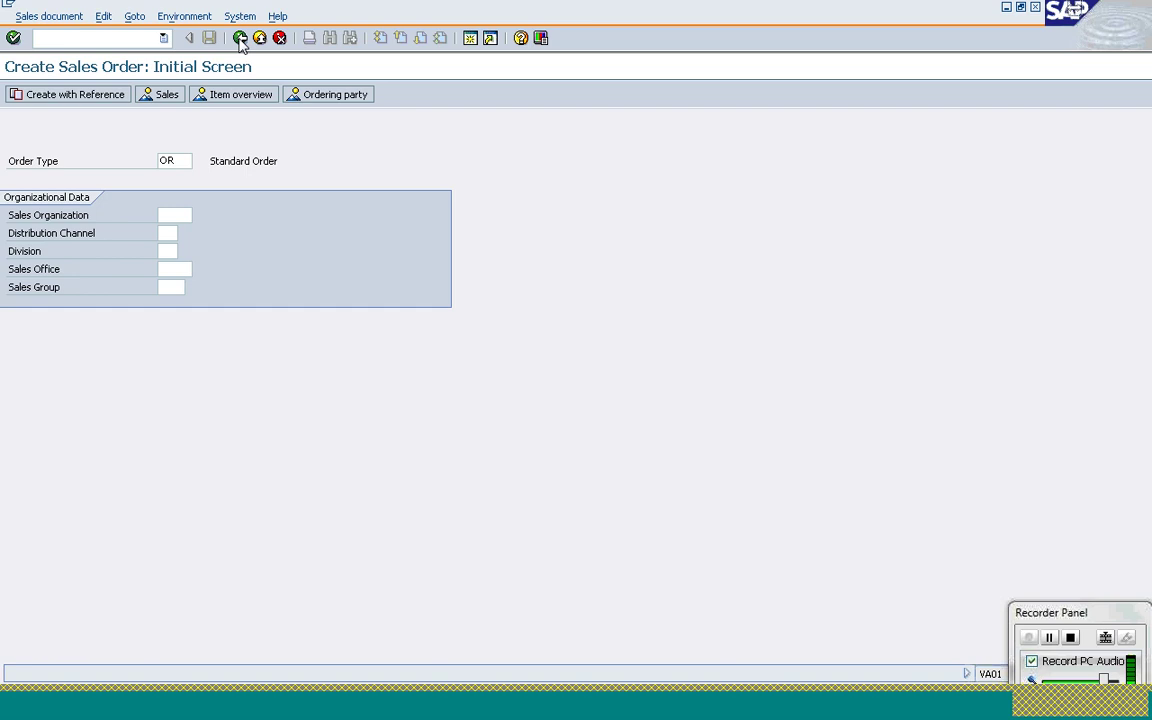
click(240, 38)
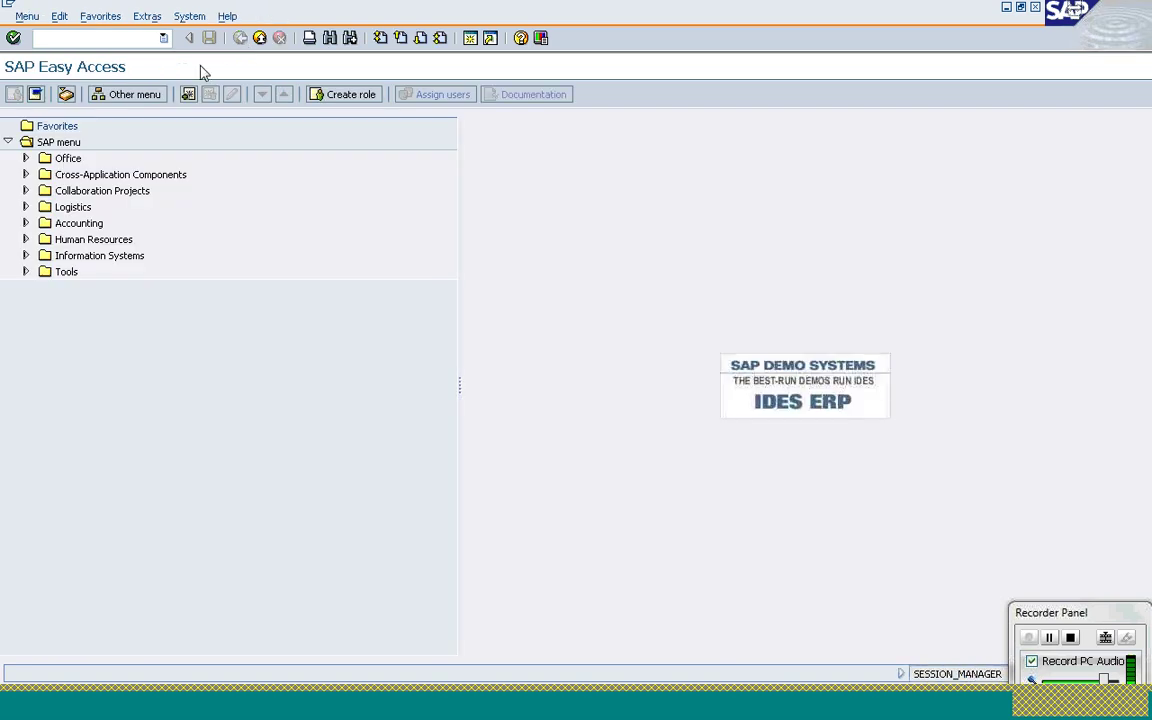
click(26, 207)
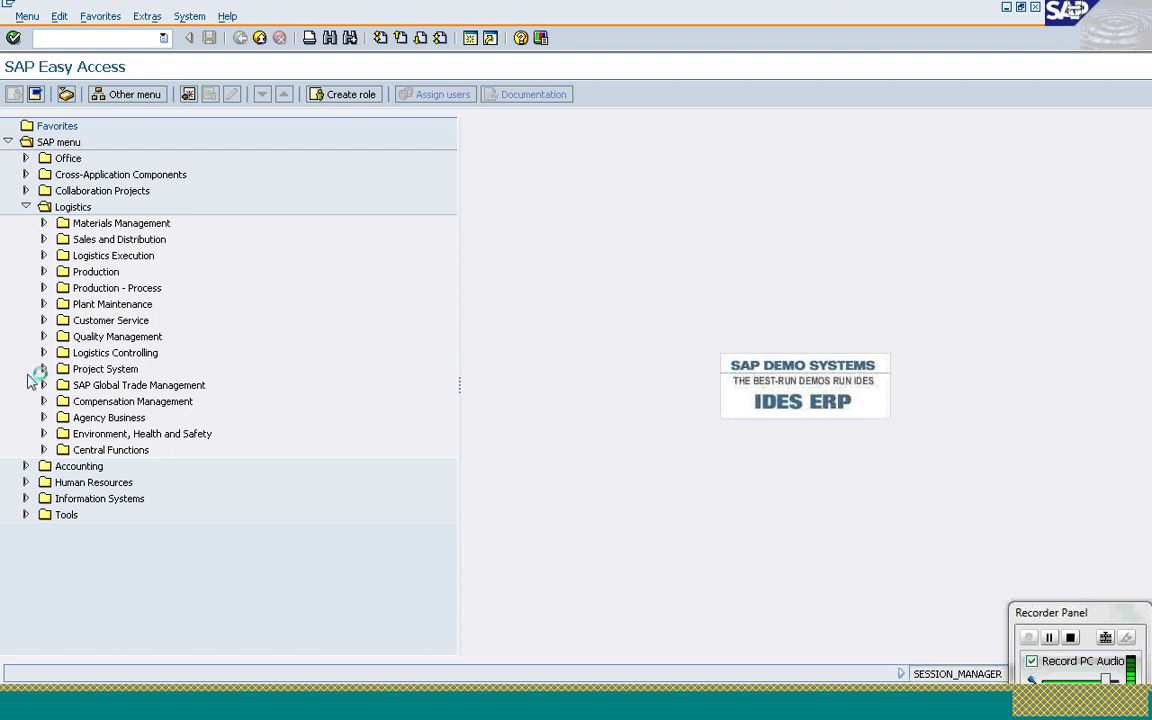
click(43, 256)
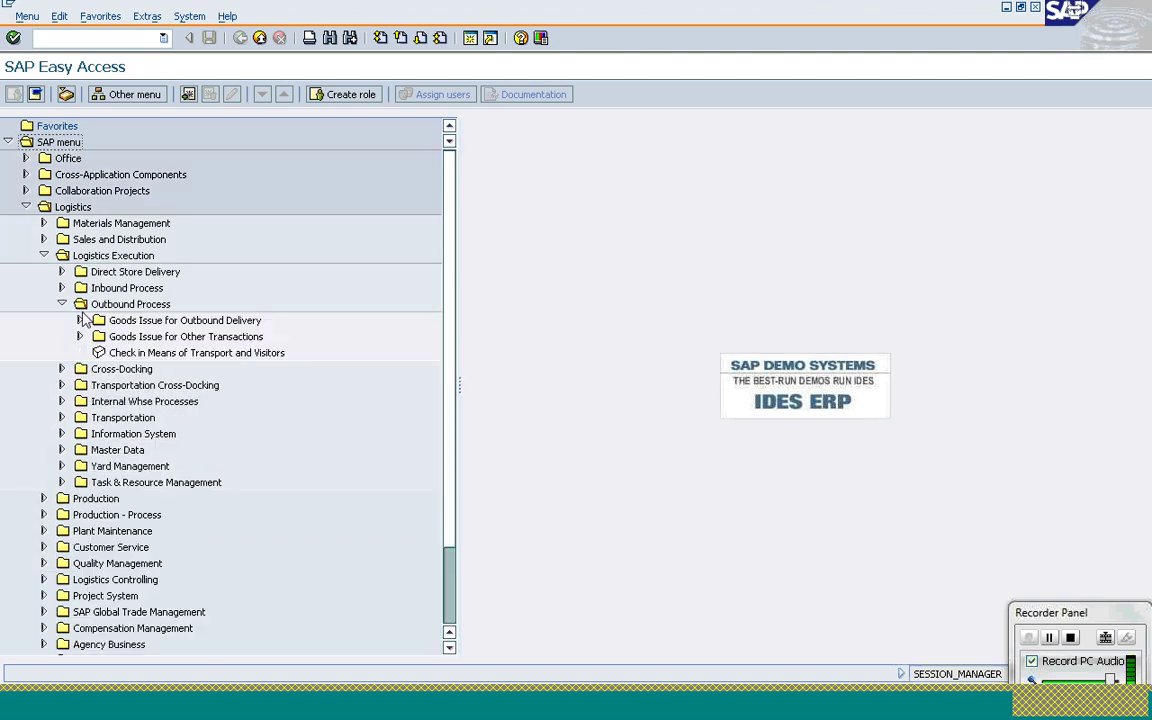
click(81, 319)
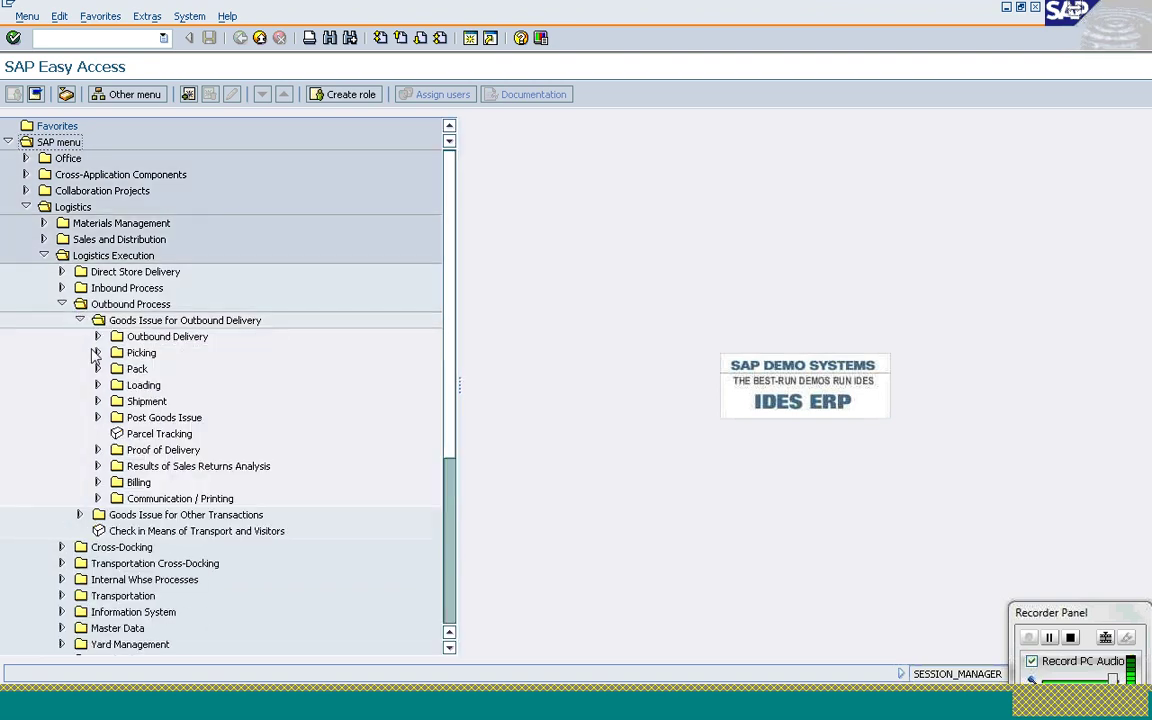
click(97, 336)
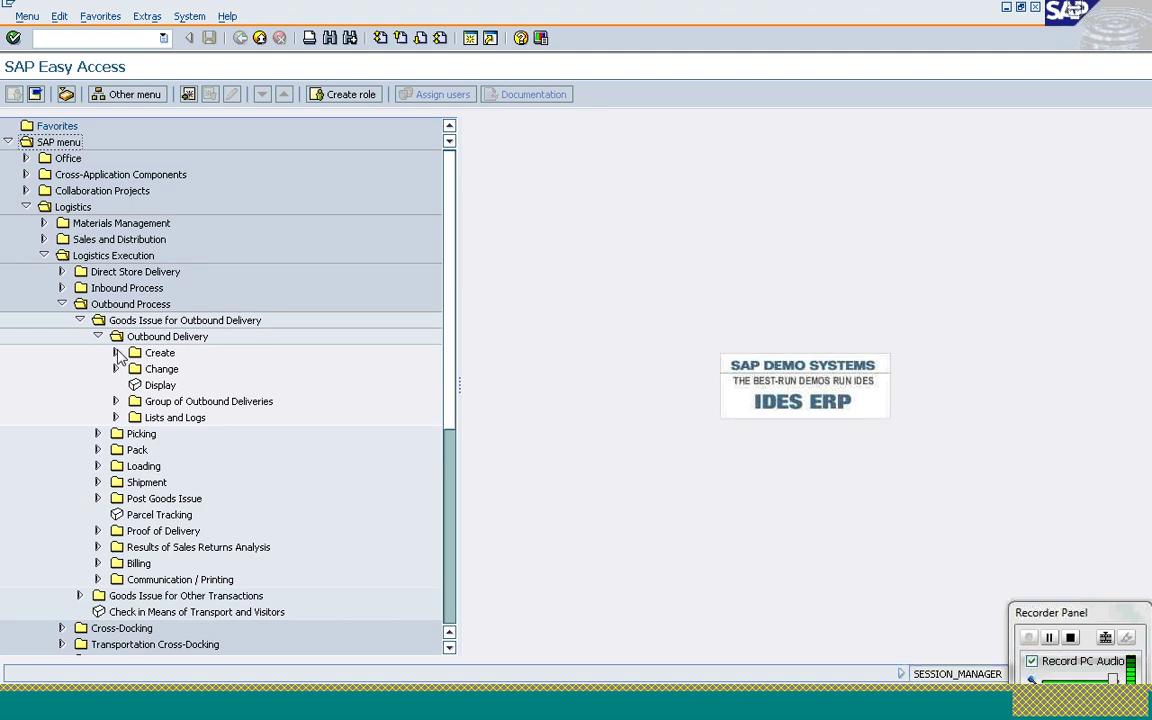
click(116, 353)
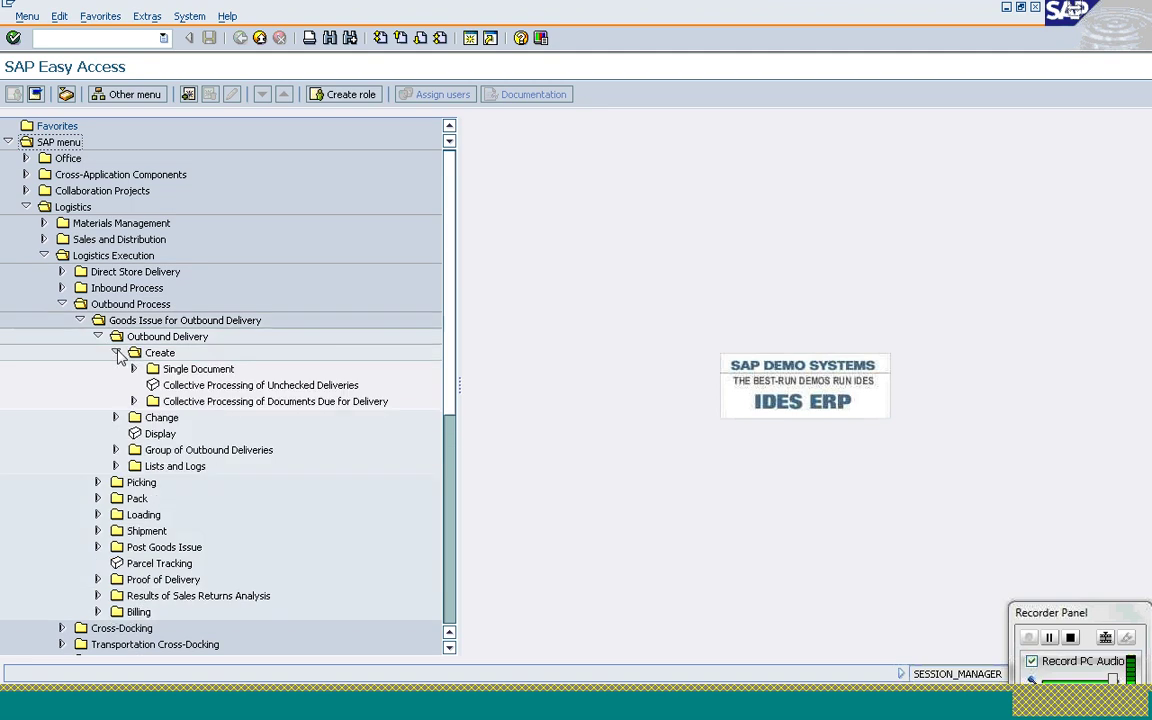
click(157, 403)
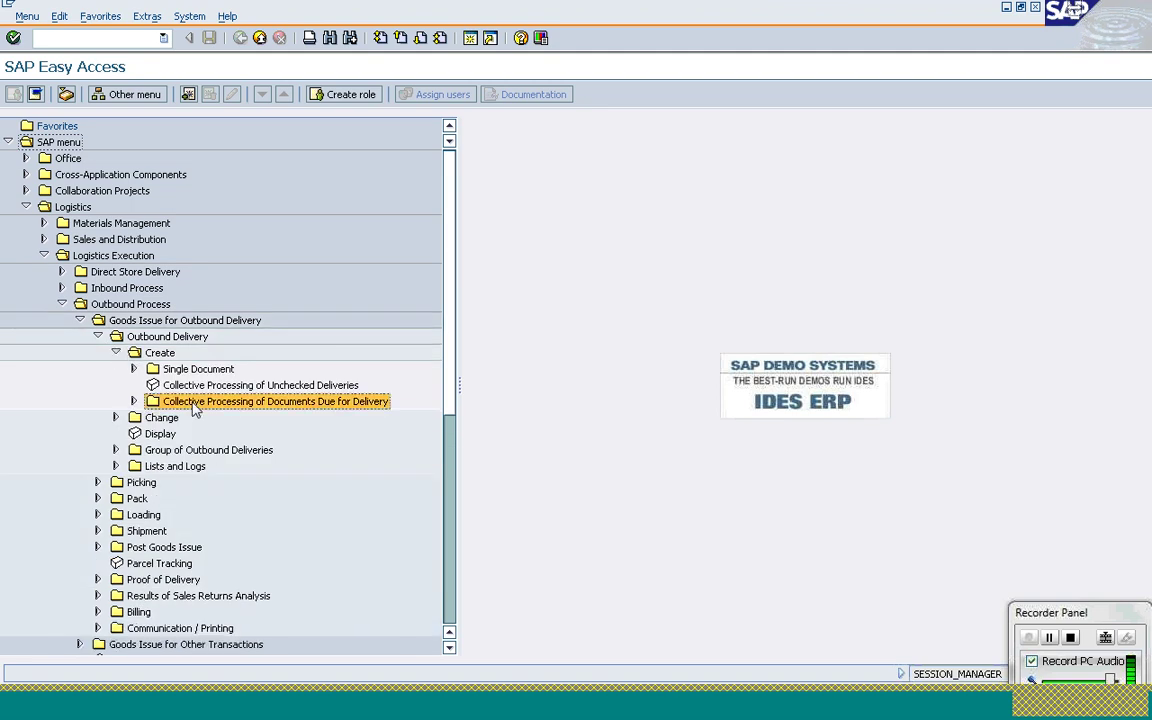
click(134, 401)
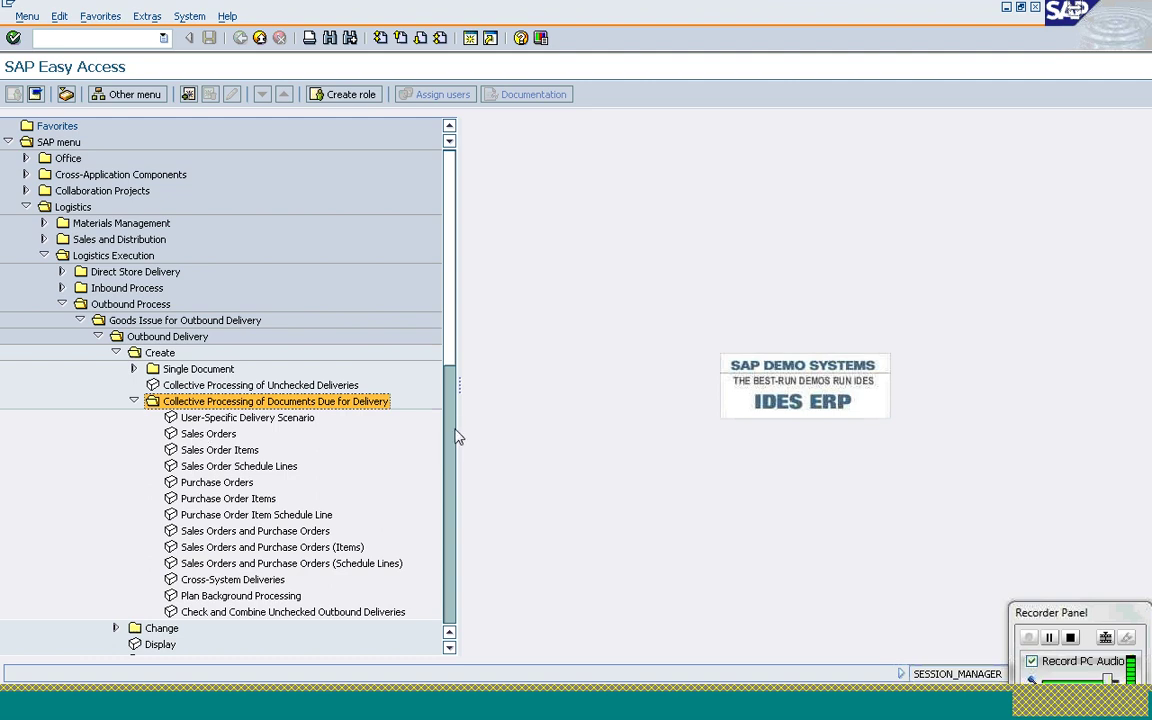
Open the Sales Orders transaction for collective processing of documents due for delivery
drag(459, 427, 510, 431)
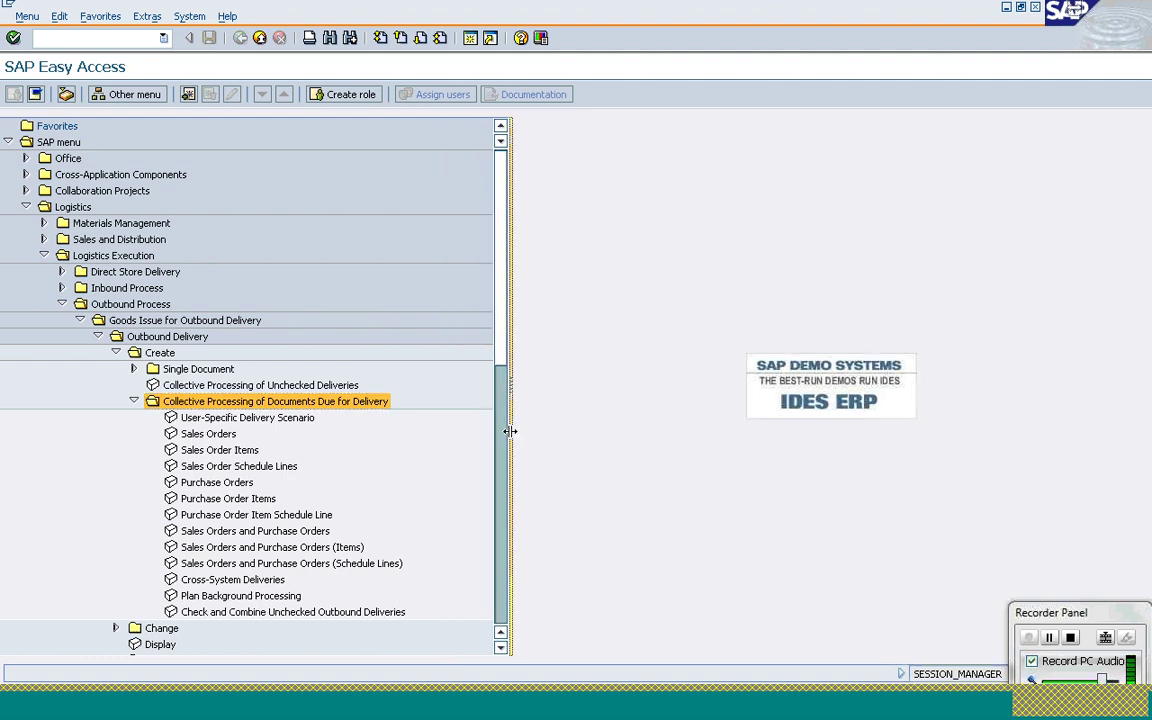
scroll(503, 355, down, 1)
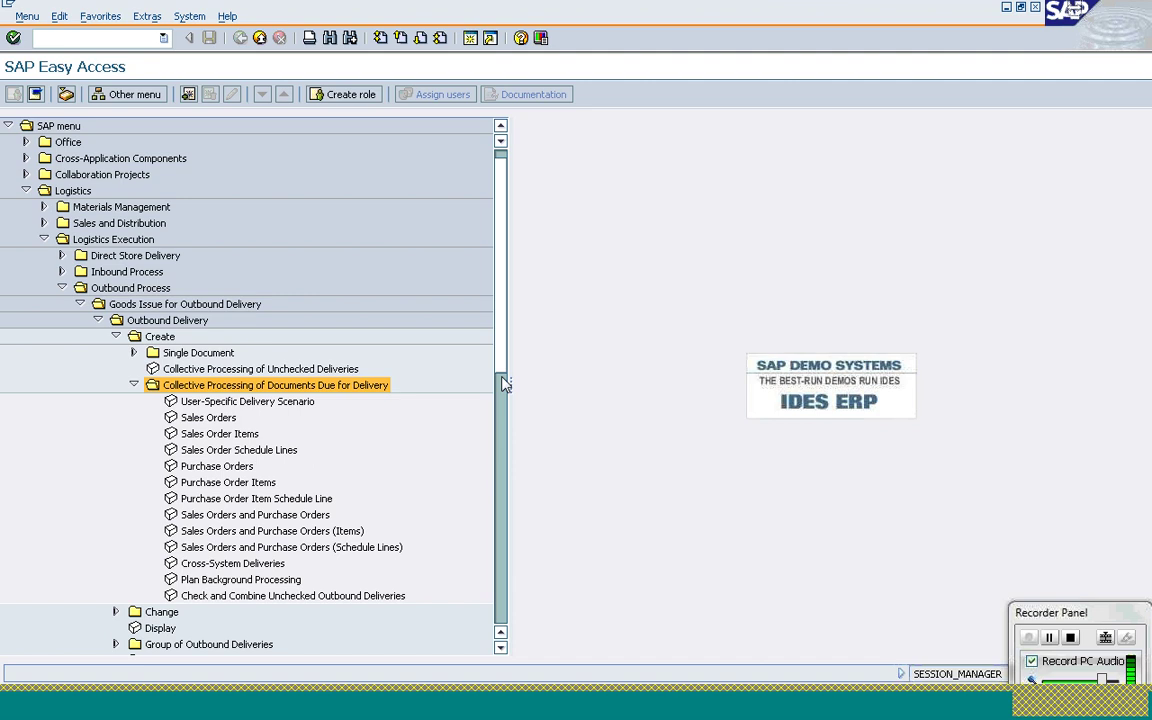
scroll(505, 383, down, 5)
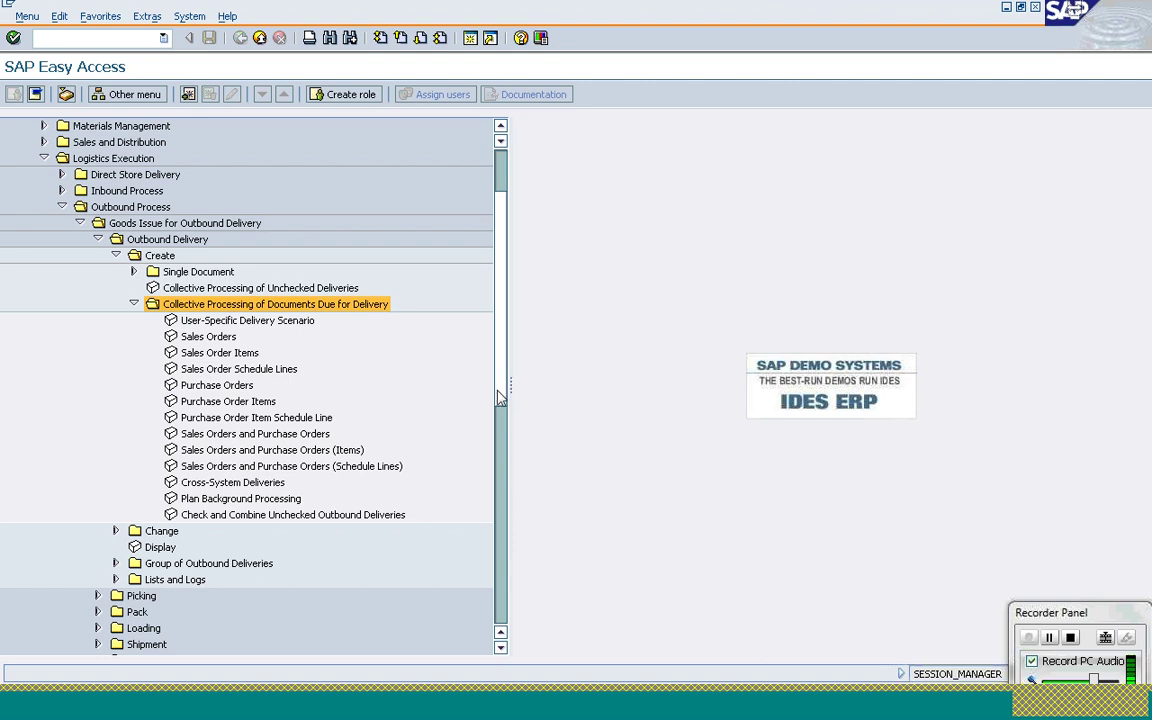
double_click(210, 340)
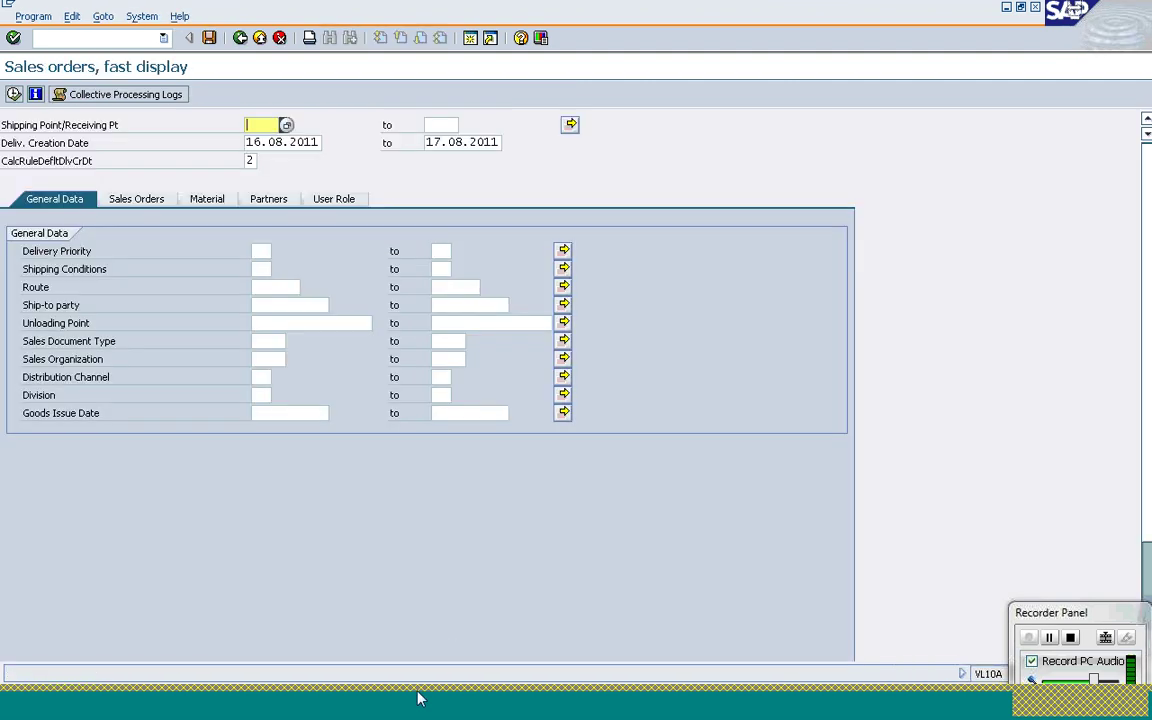
Run the delivery due list for shipping point 1200 with the delivery creation date range ending 20.08.2011
click(418, 698)
text(1200)
key(Tab)
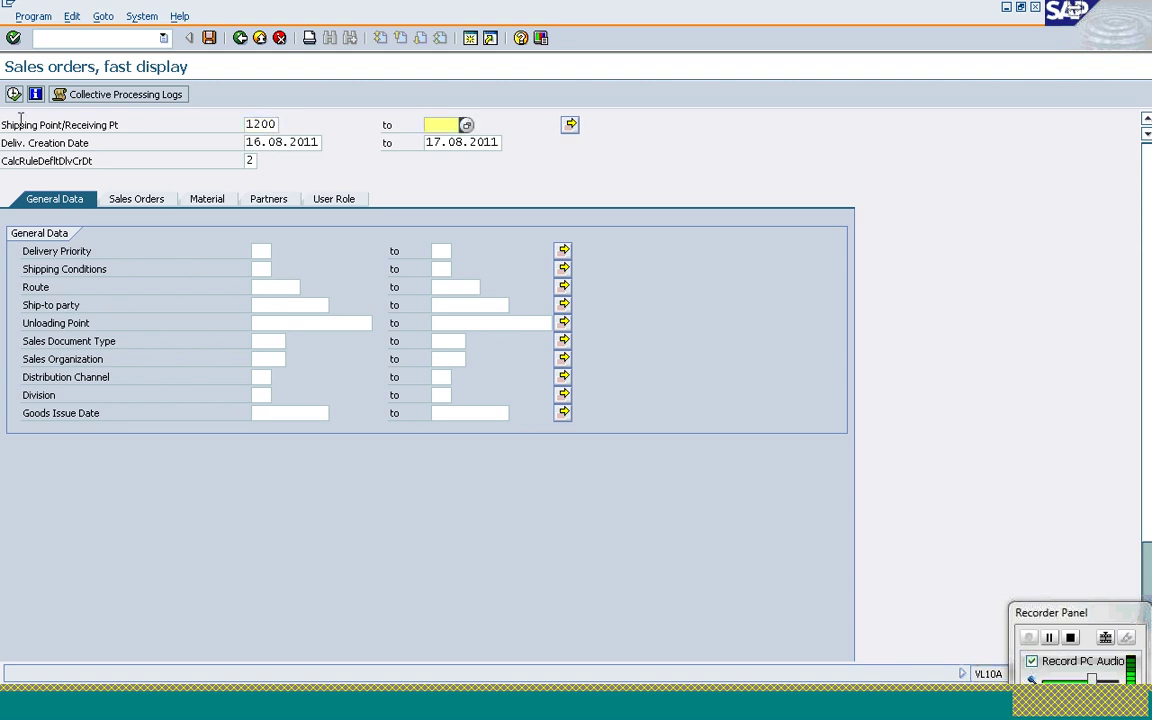
click(47, 143)
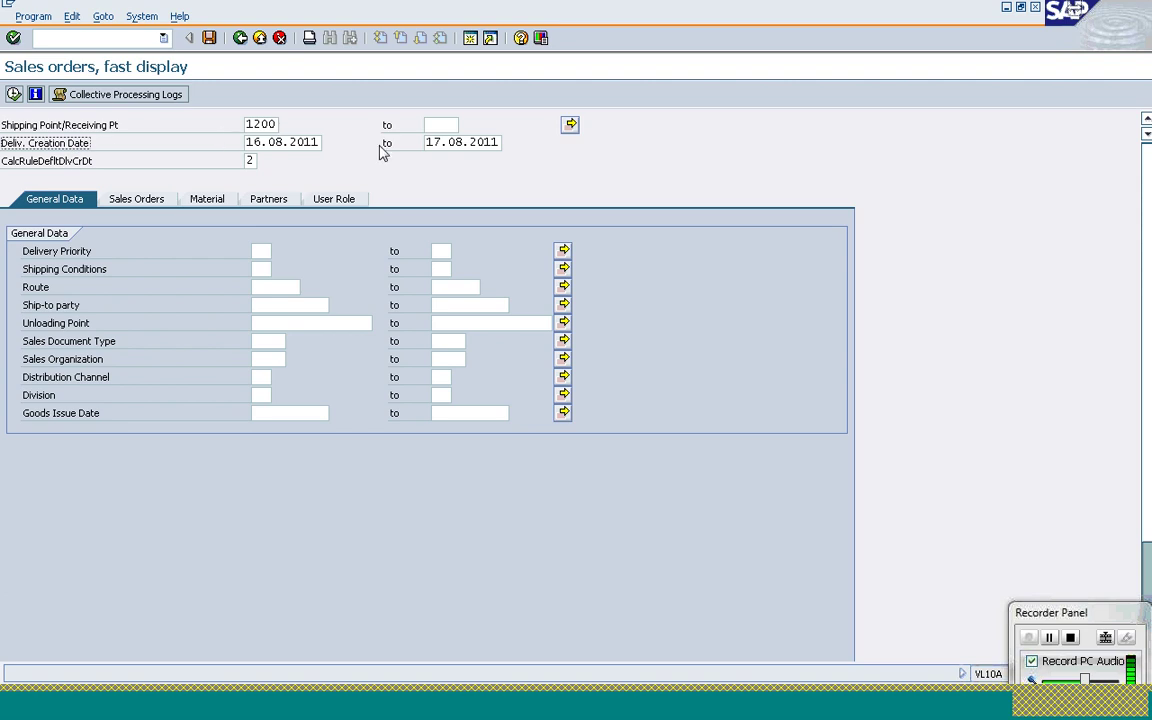
click(438, 137)
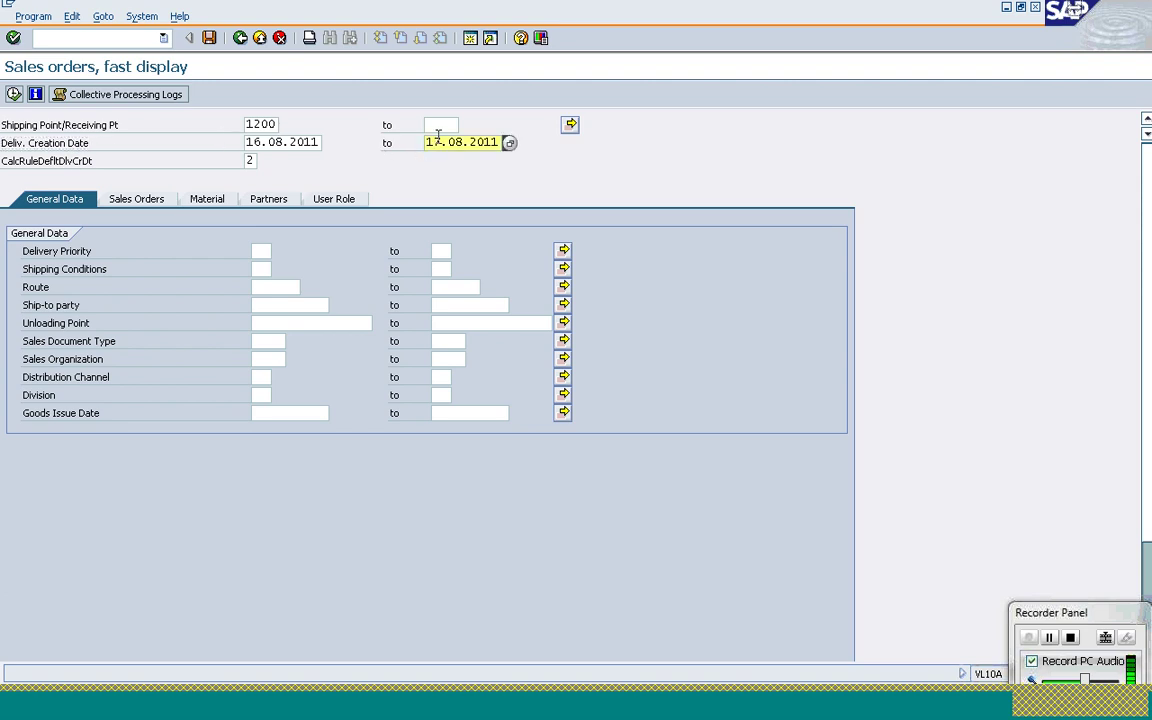
text(20)
click(255, 125)
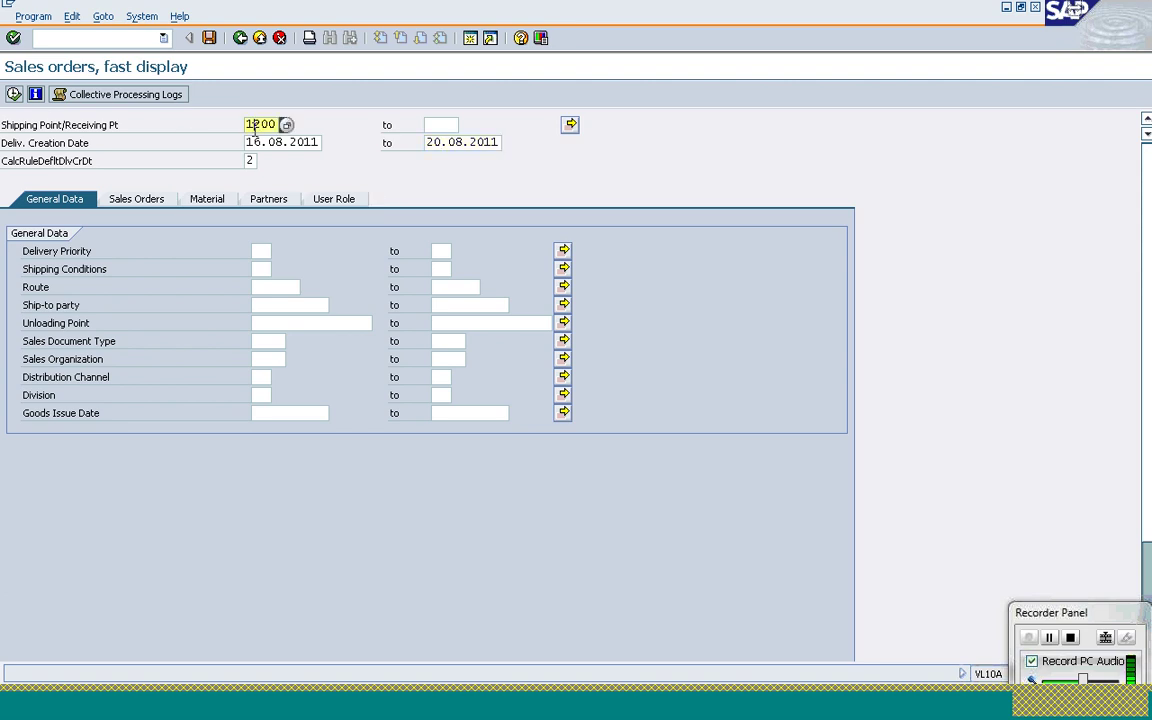
click(13, 95)
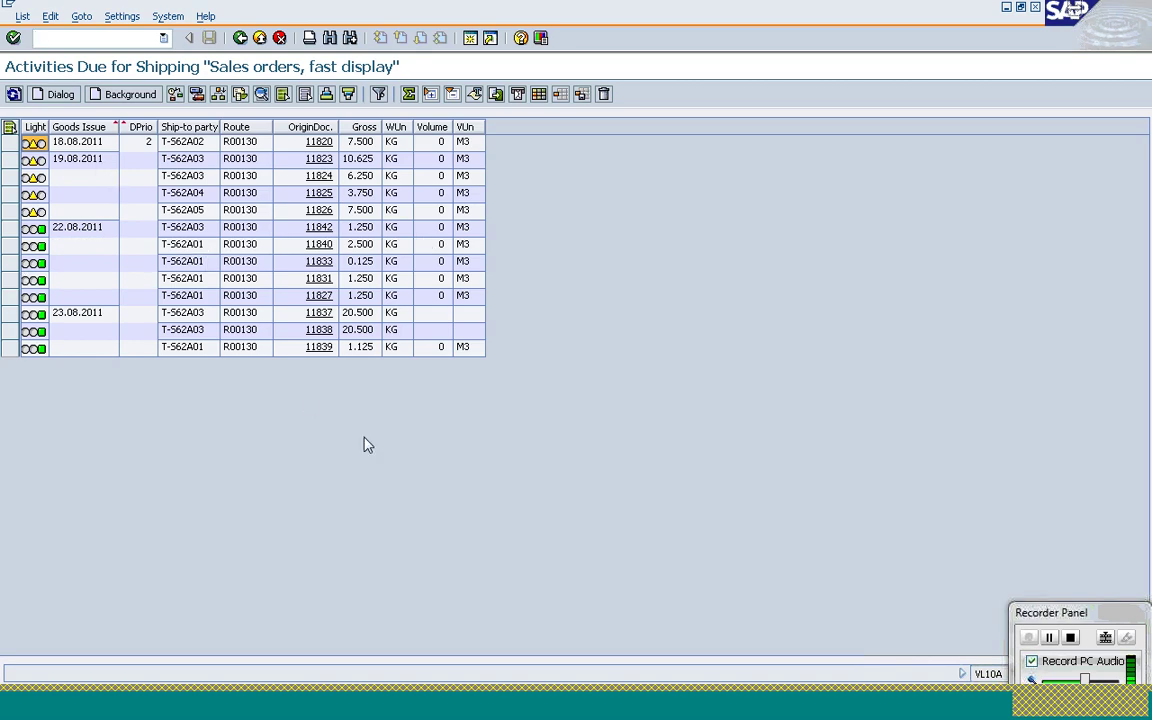
Check the order numbers noted in Notepad and select the matching orders with goods issue date 22.08.2011 in the due list
key(alt+Tab)
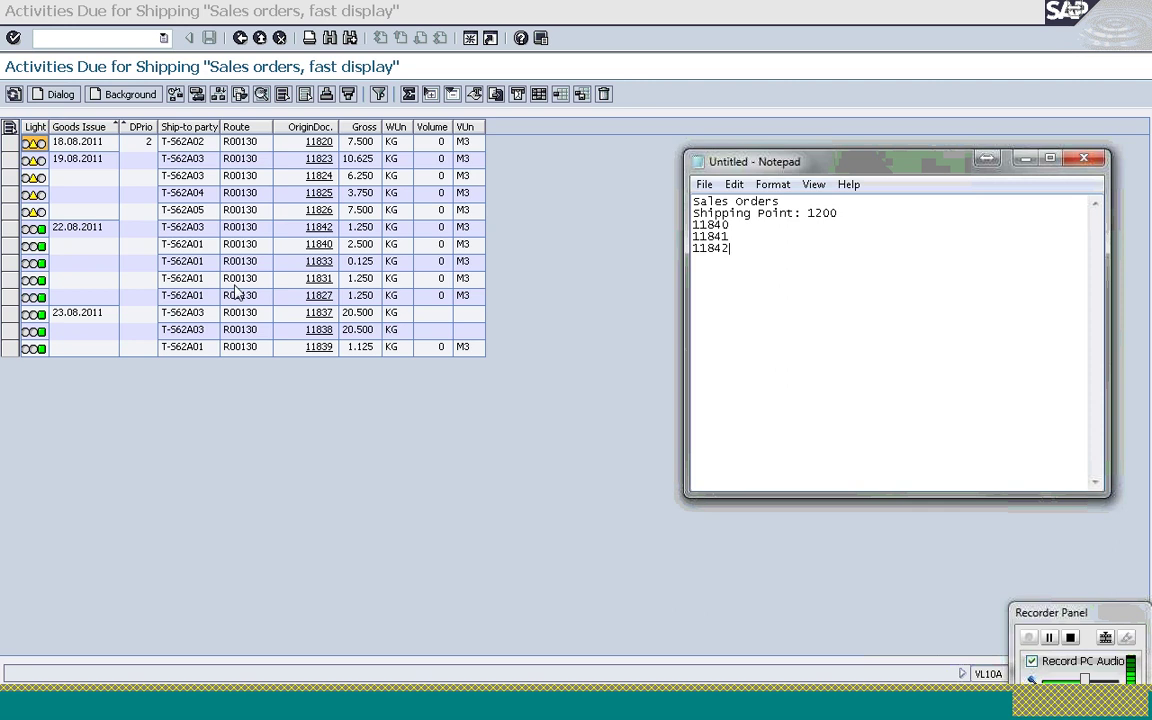
click(7, 244)
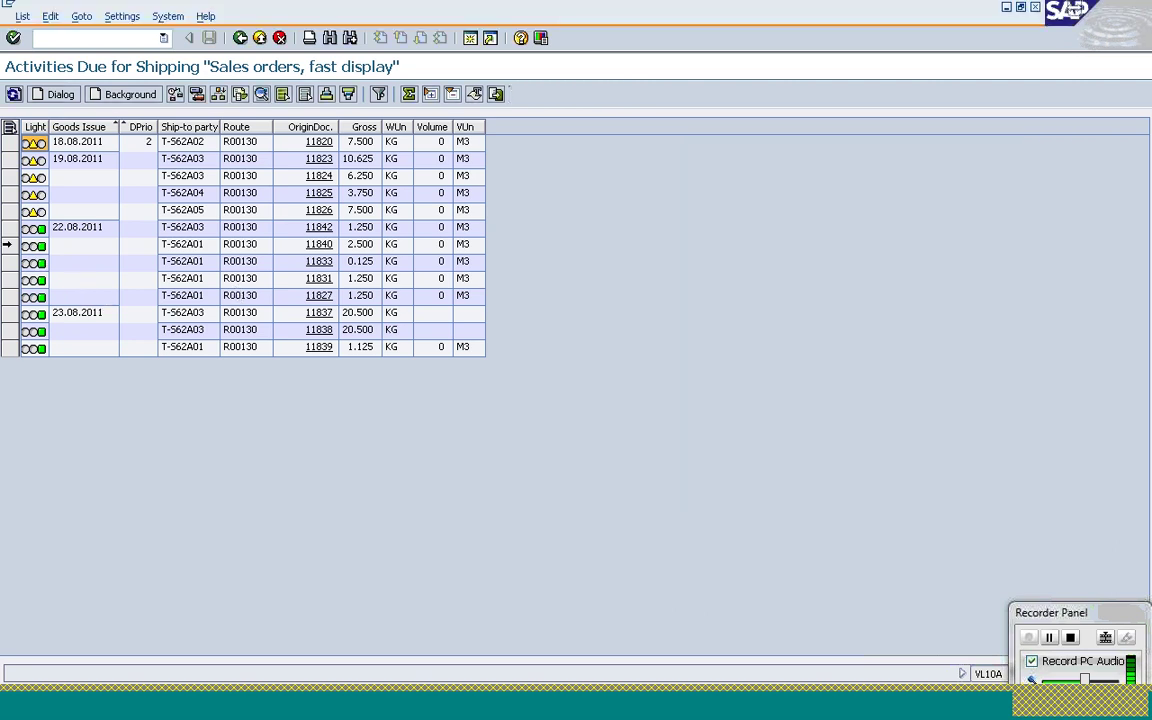
click(7, 245)
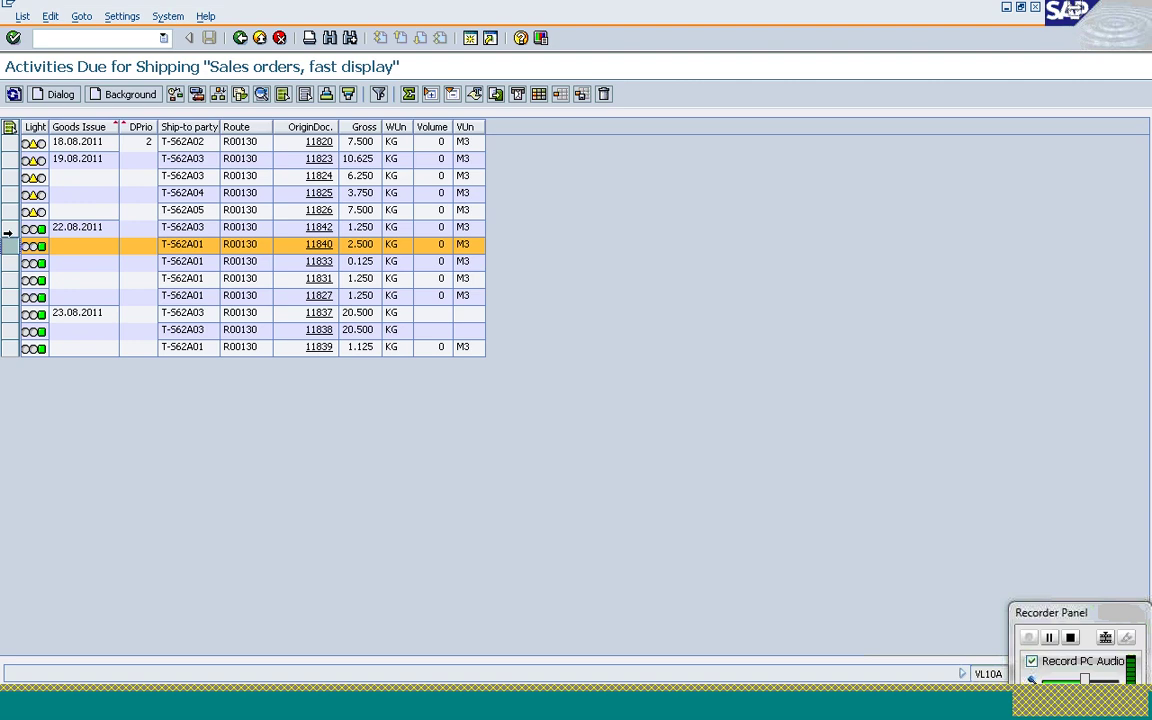
ctrl+click(8, 228)
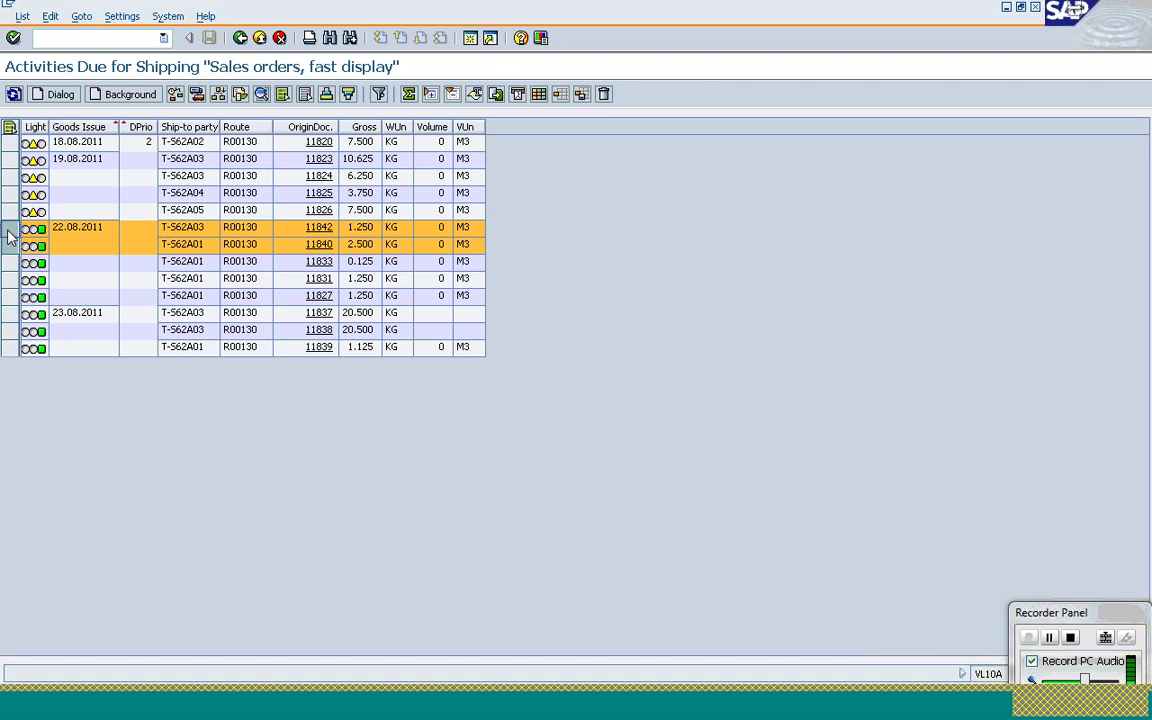
Start VA02 in a new session and open the second sales order noted in Notepad for changing
click(117, 35)
text(/ova02)
key(Return)
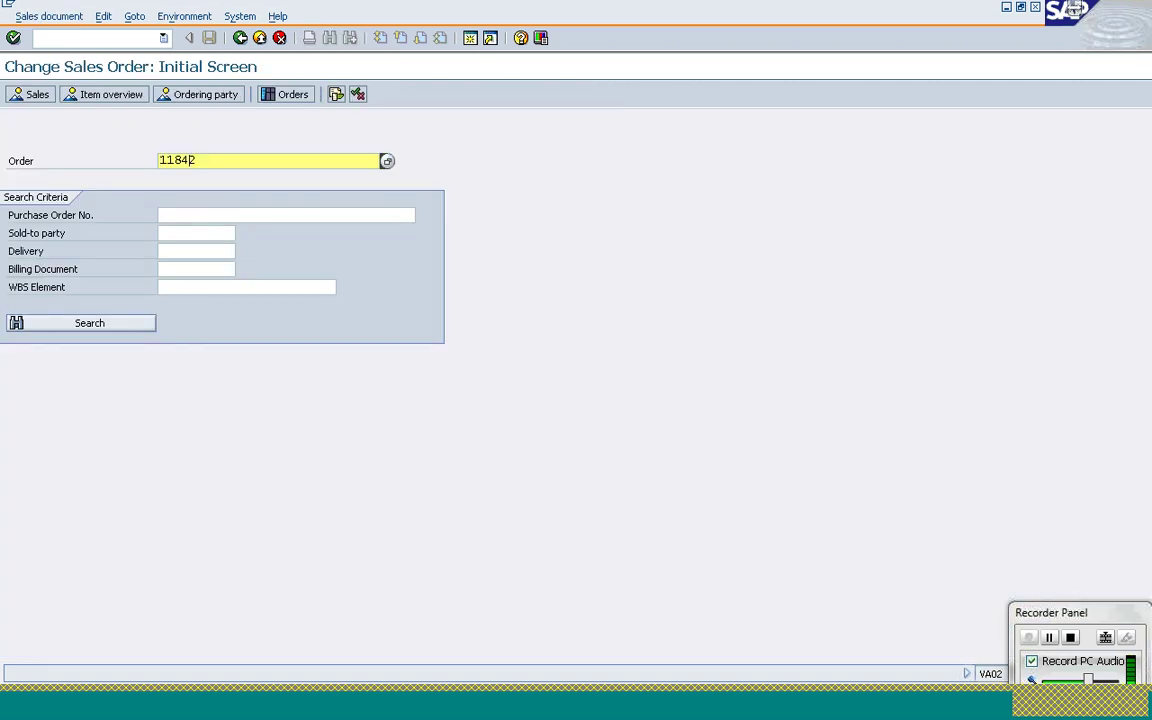
key(BackSpace)
text(1)
key(Return)
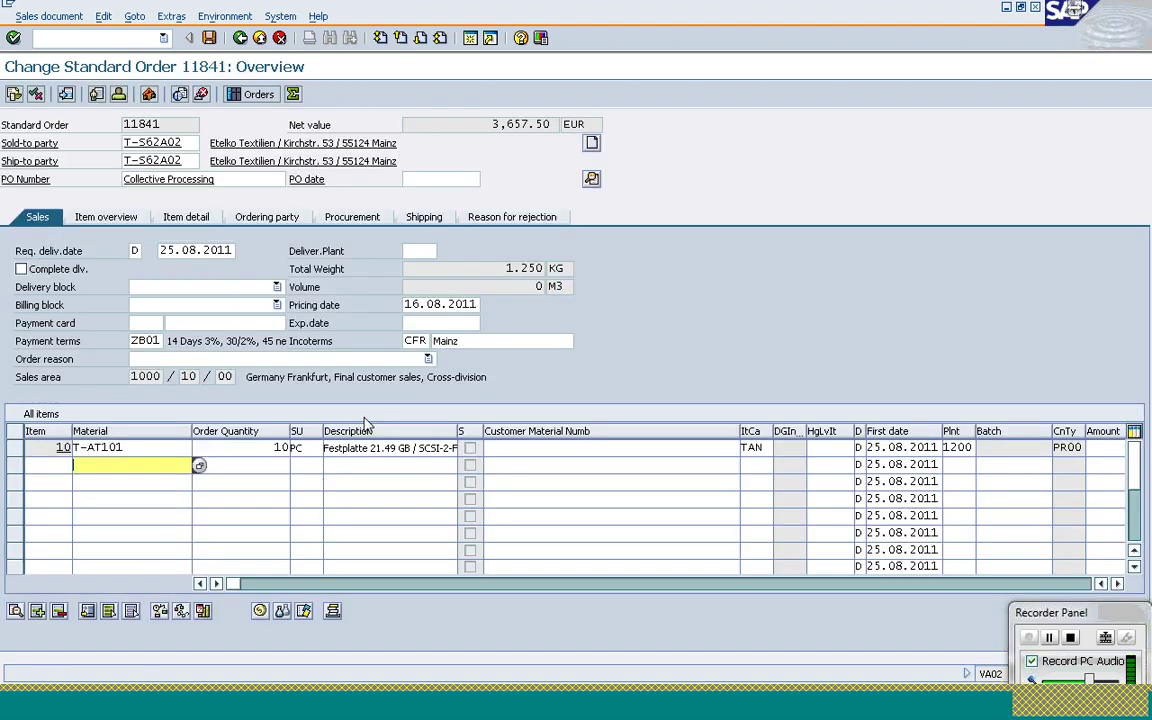
Check the schedule lines of item 10, material T-AT101, in the sales order, and return to the order overview
double_click(115, 448)
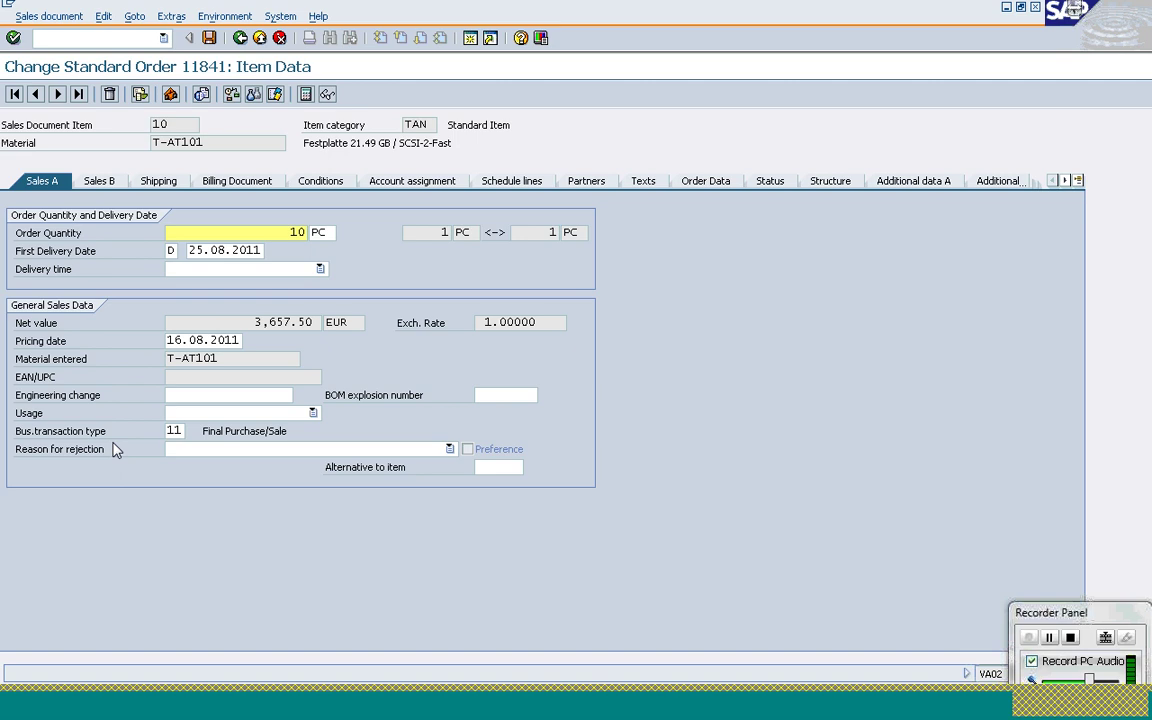
click(512, 181)
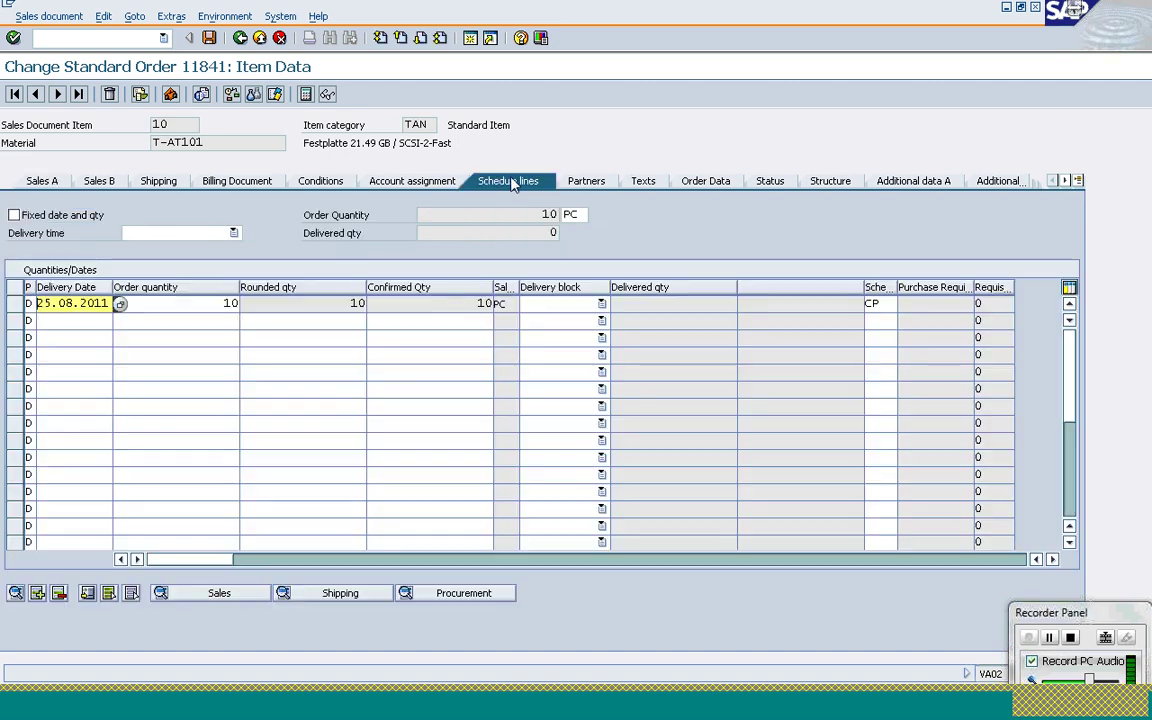
click(241, 40)
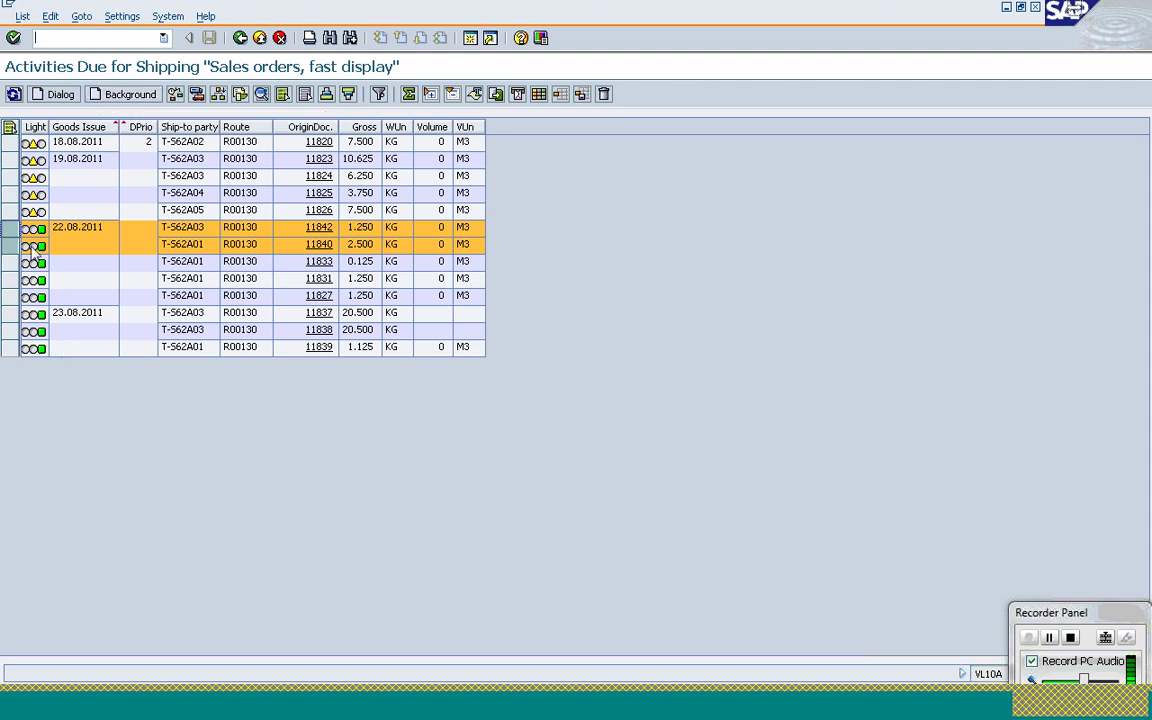
Create deliveries in the background for the selected orders in the shipping due list and open the delivery creation log
click(136, 96)
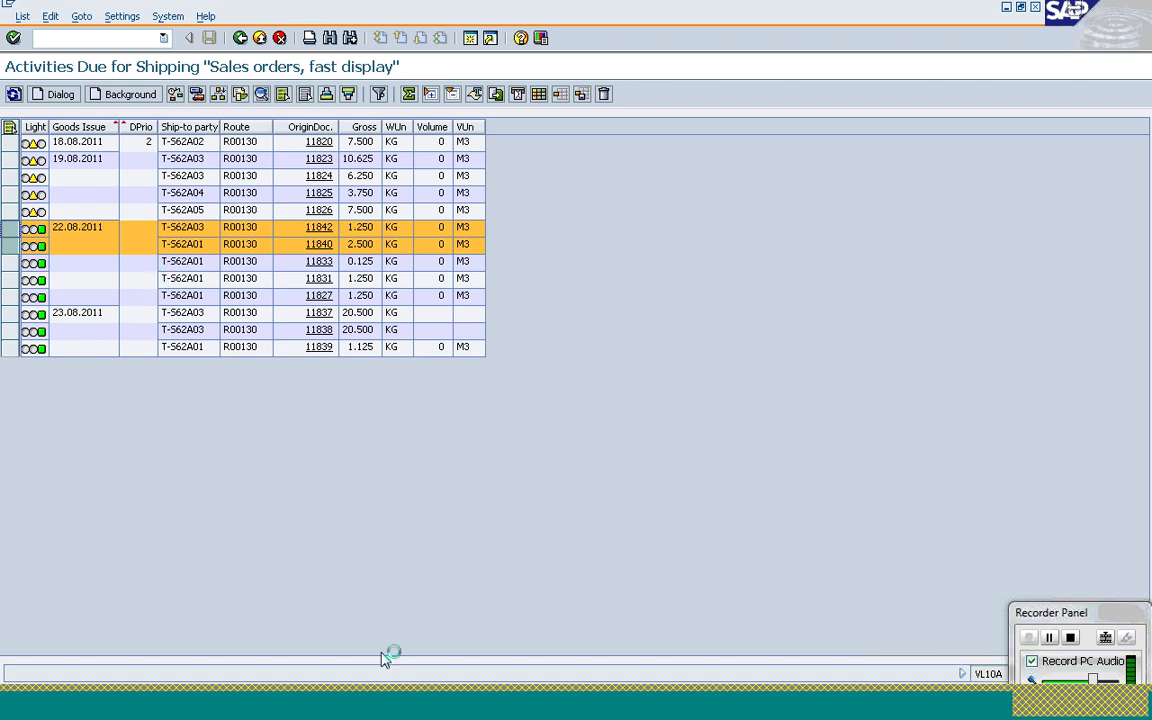
click(415, 714)
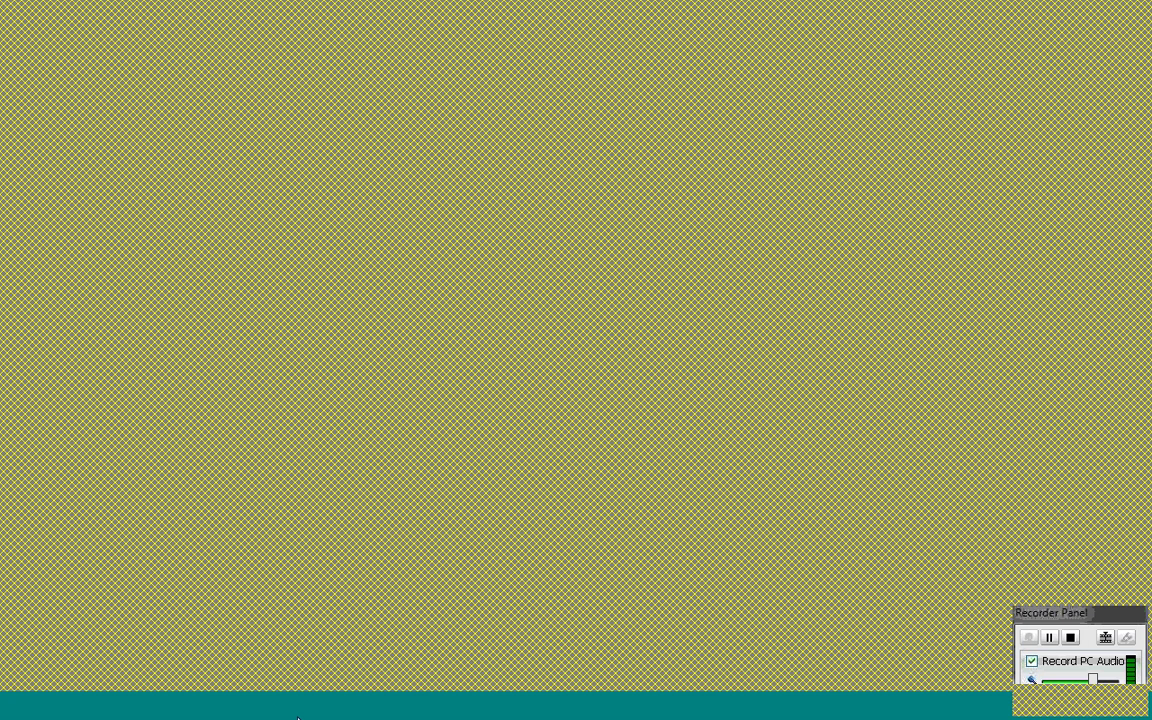
click(298, 716)
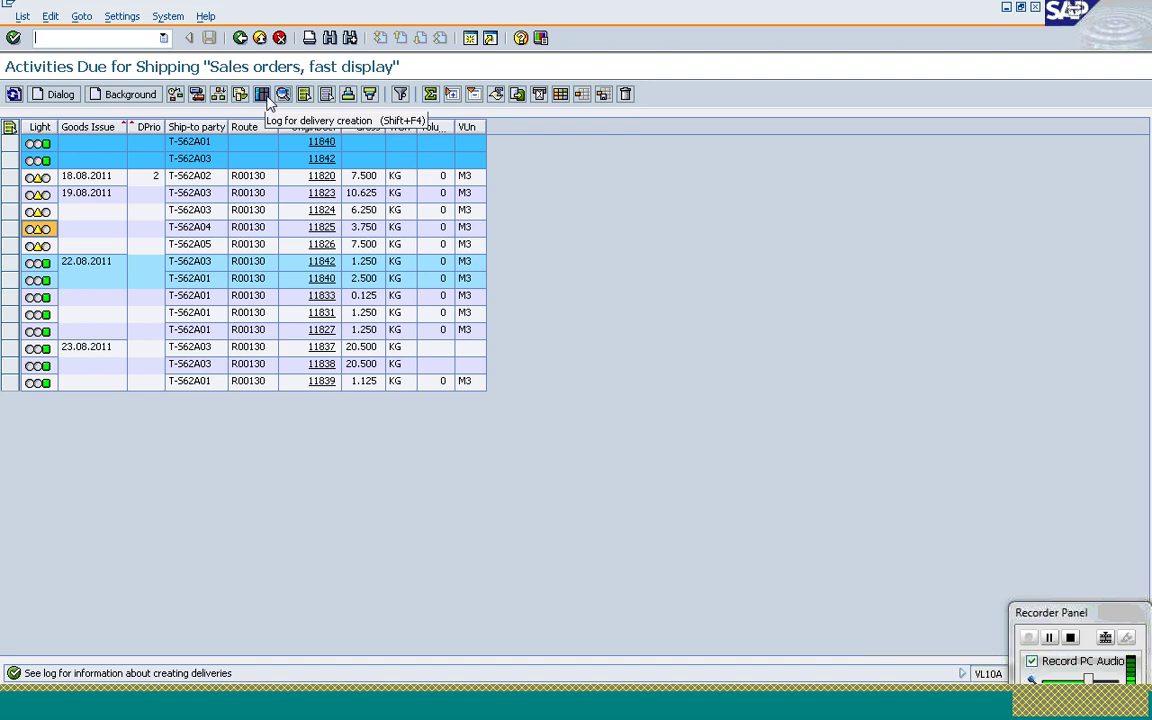
click(267, 101)
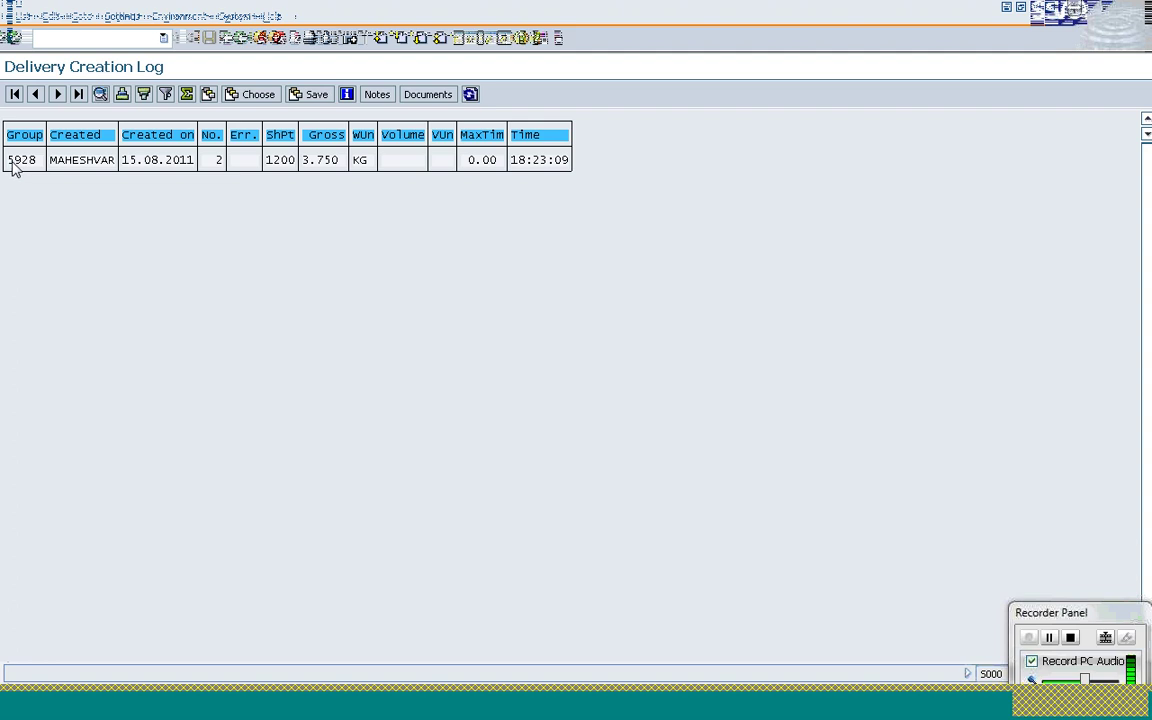
Copy the group number from the delivery creation log, start VG02 in the sales order session, and open that group's documents
drag(8, 160, 40, 163)
key(ctrl+c)
mouse_move(305, 708)
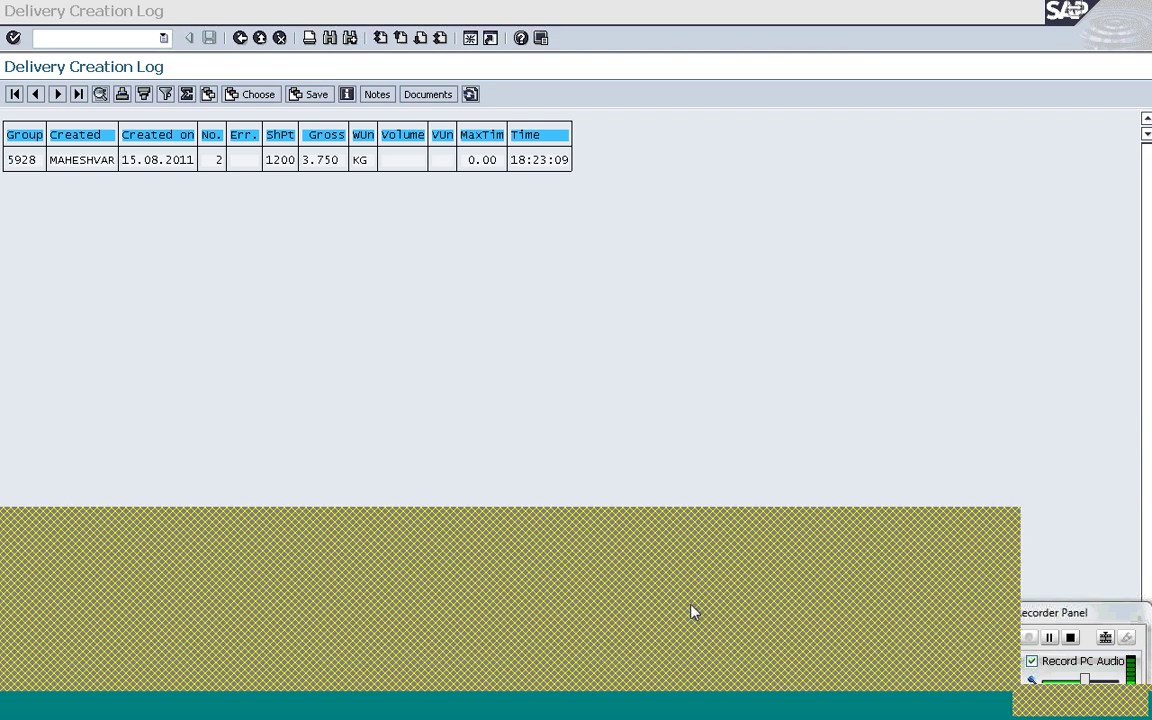
click(643, 617)
key(F3)
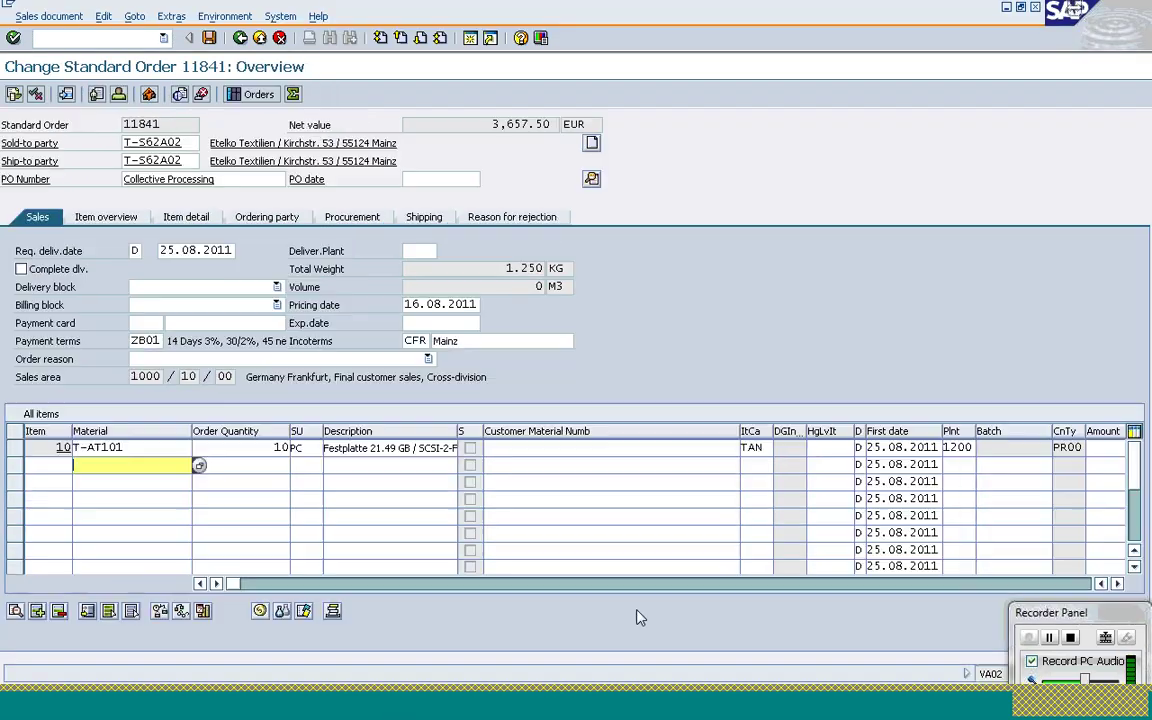
click(94, 40)
text(/nvg02)
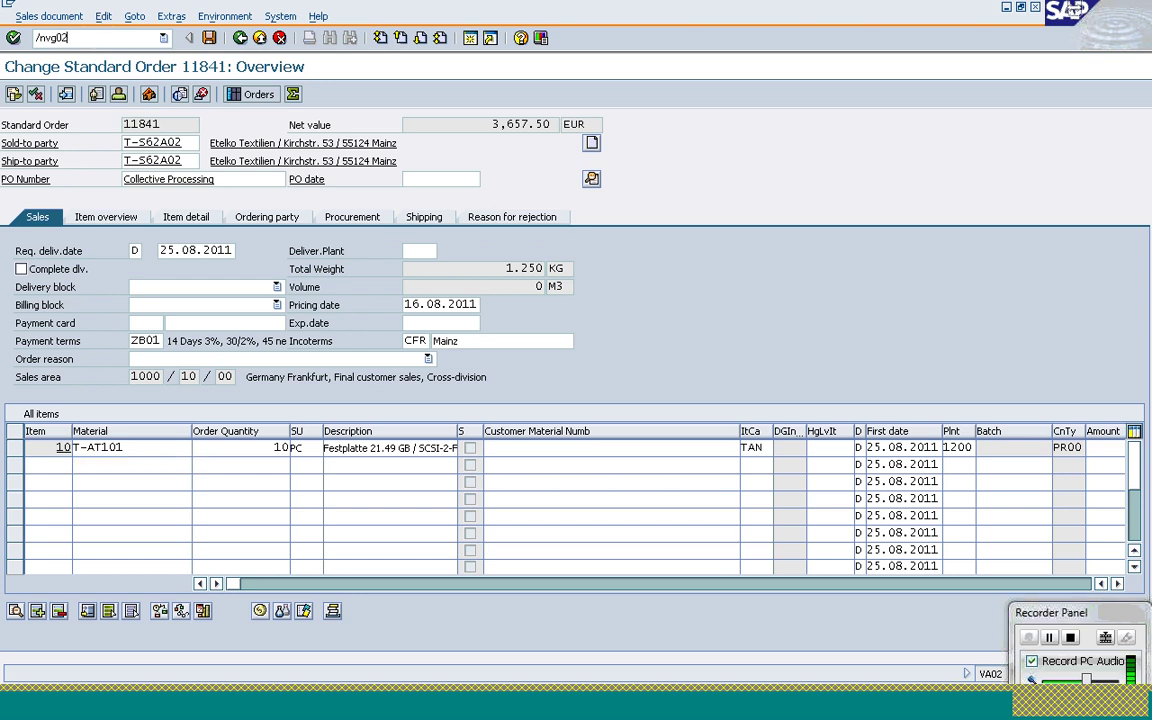
key(Return)
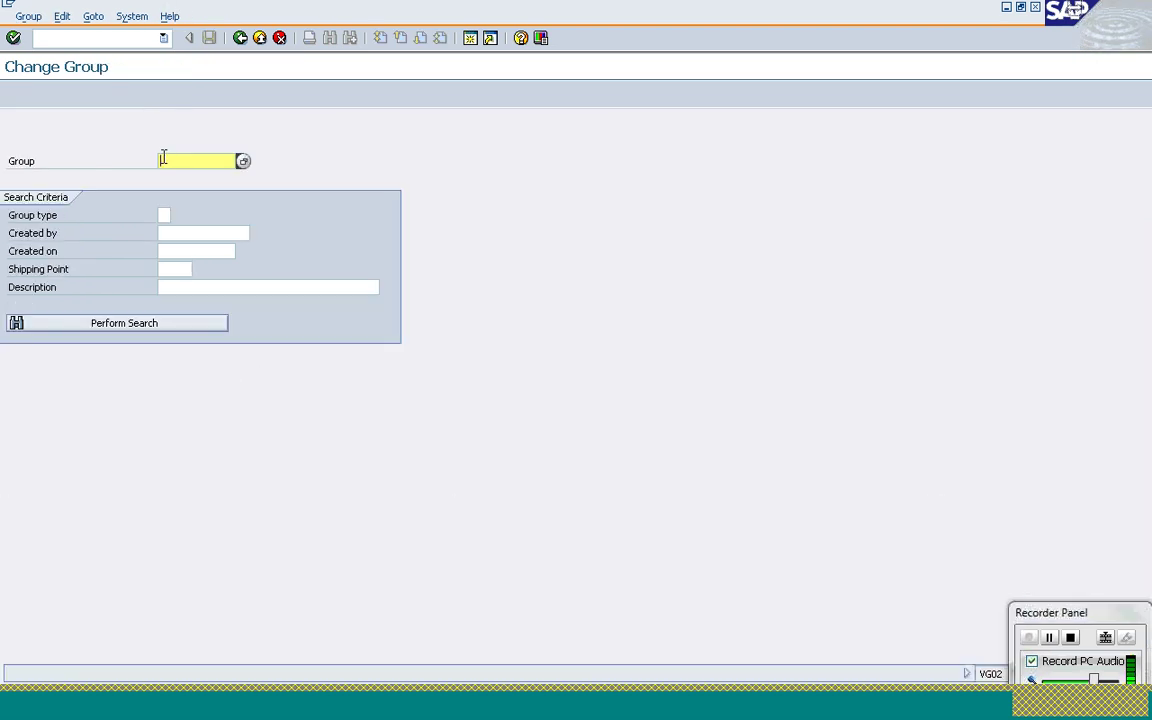
text(1928)
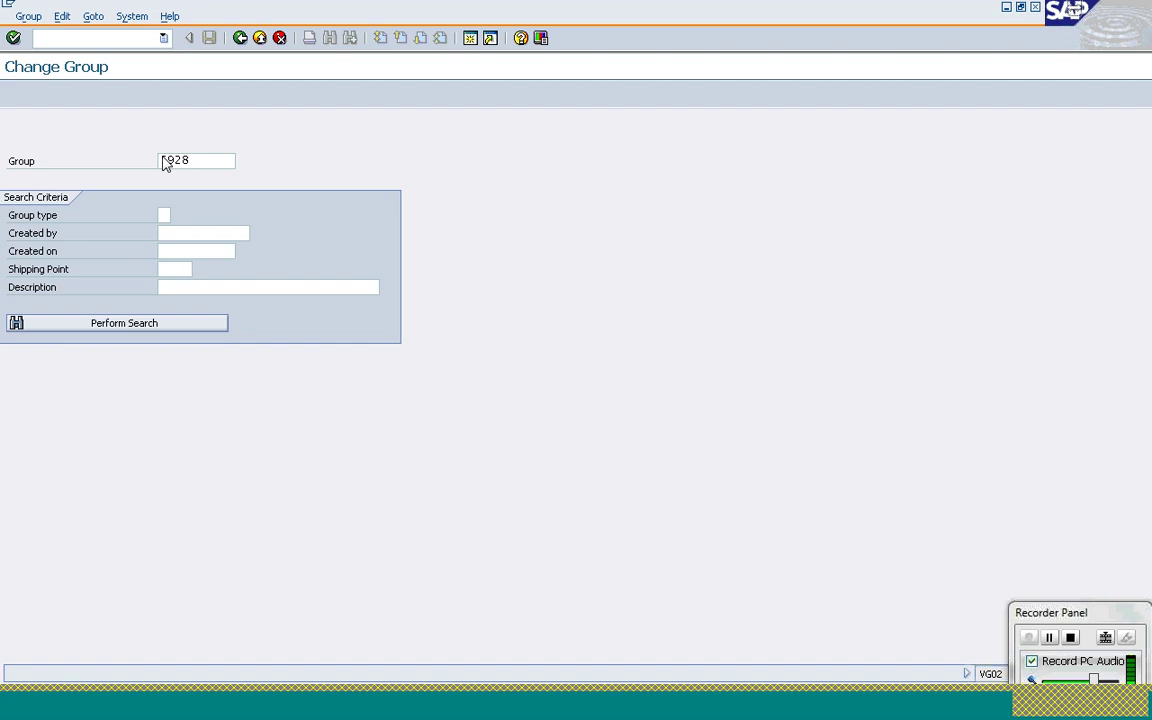
click(166, 164)
key(Return)
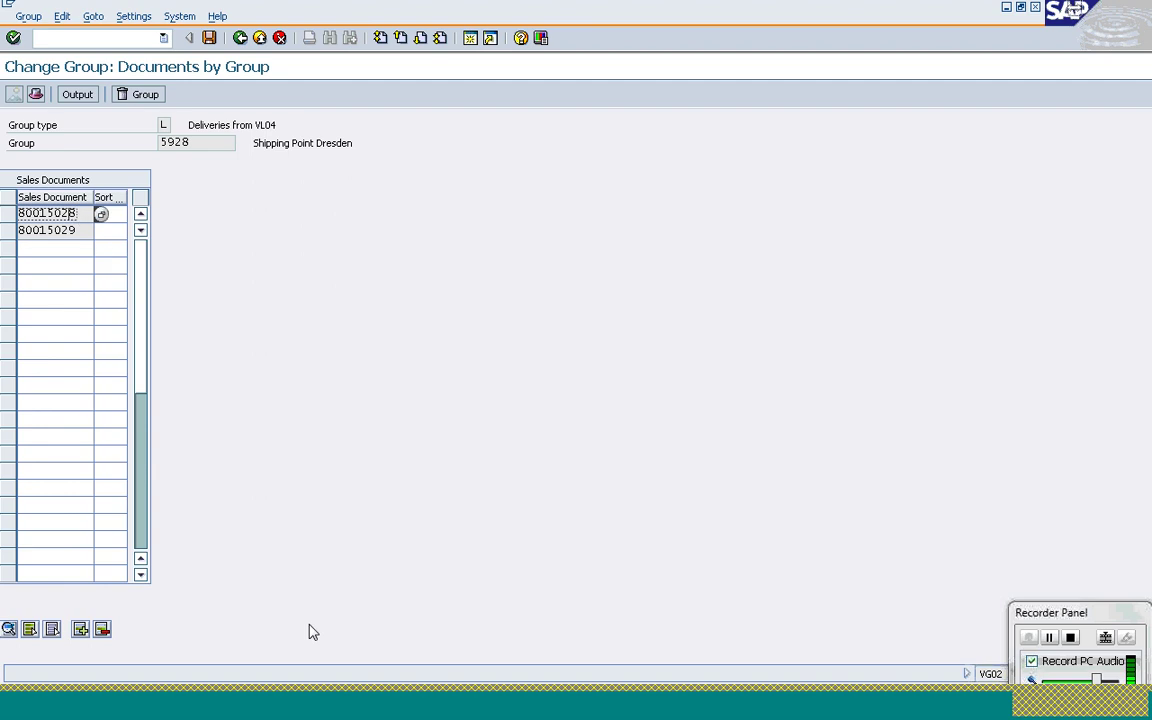
Switch back to the delivery creation log and list the delivery documents of the group
click(325, 712)
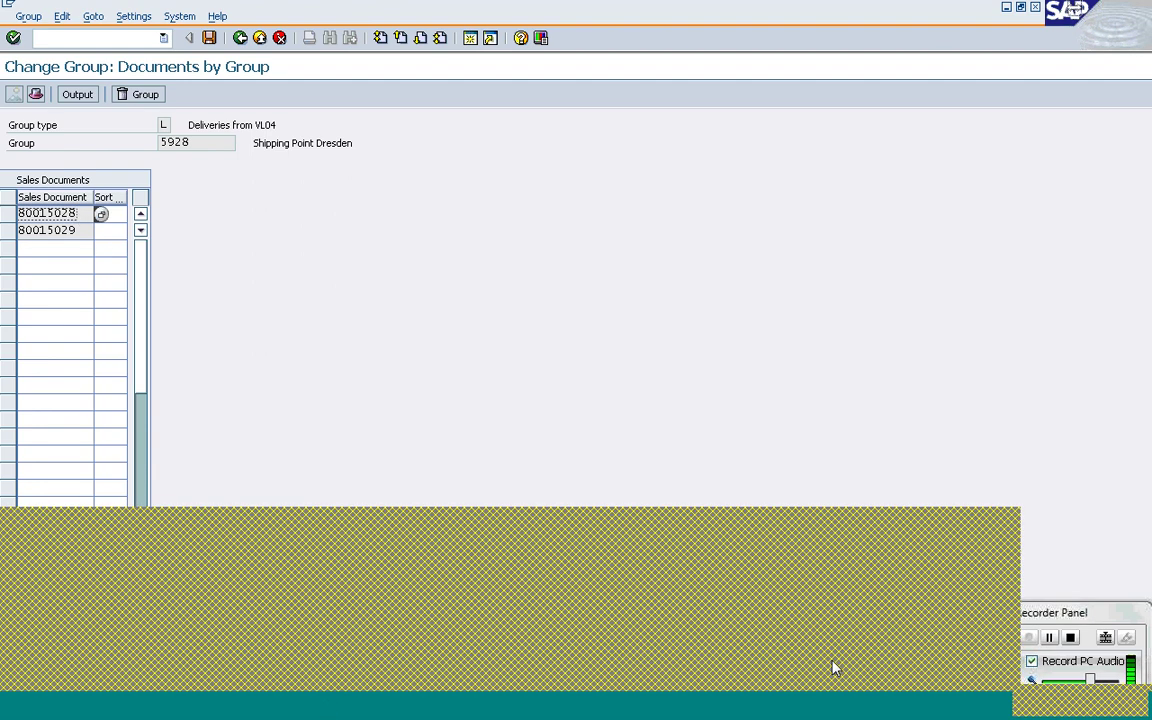
click(864, 643)
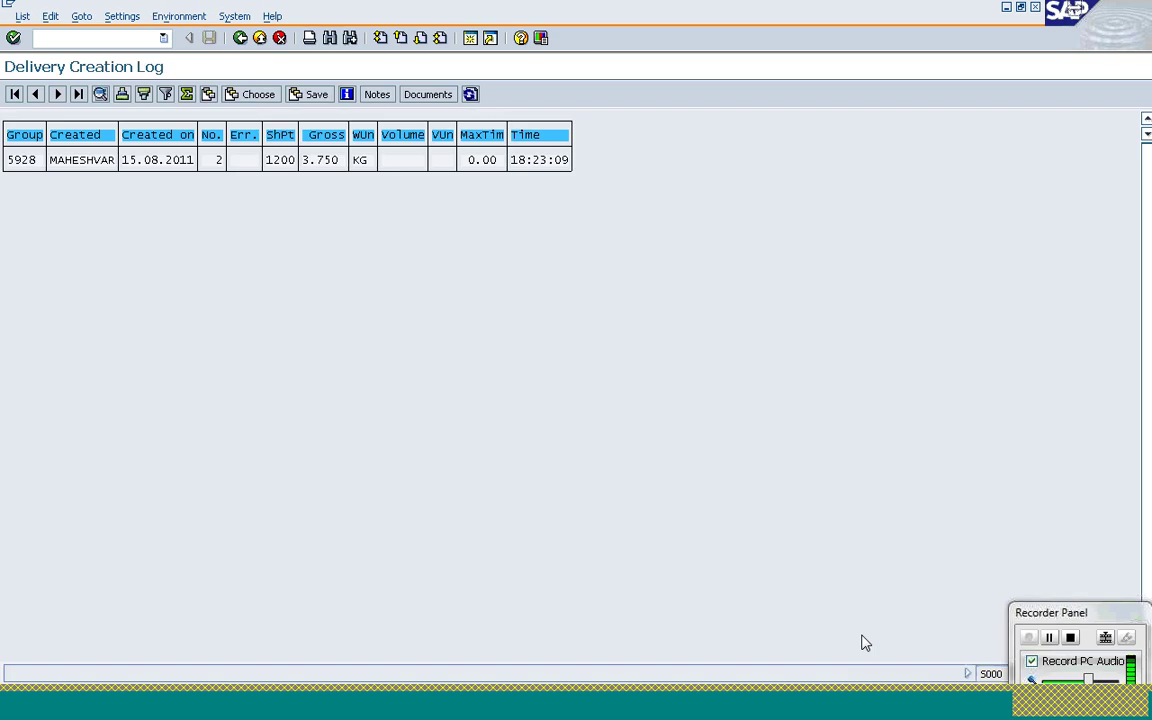
click(427, 100)
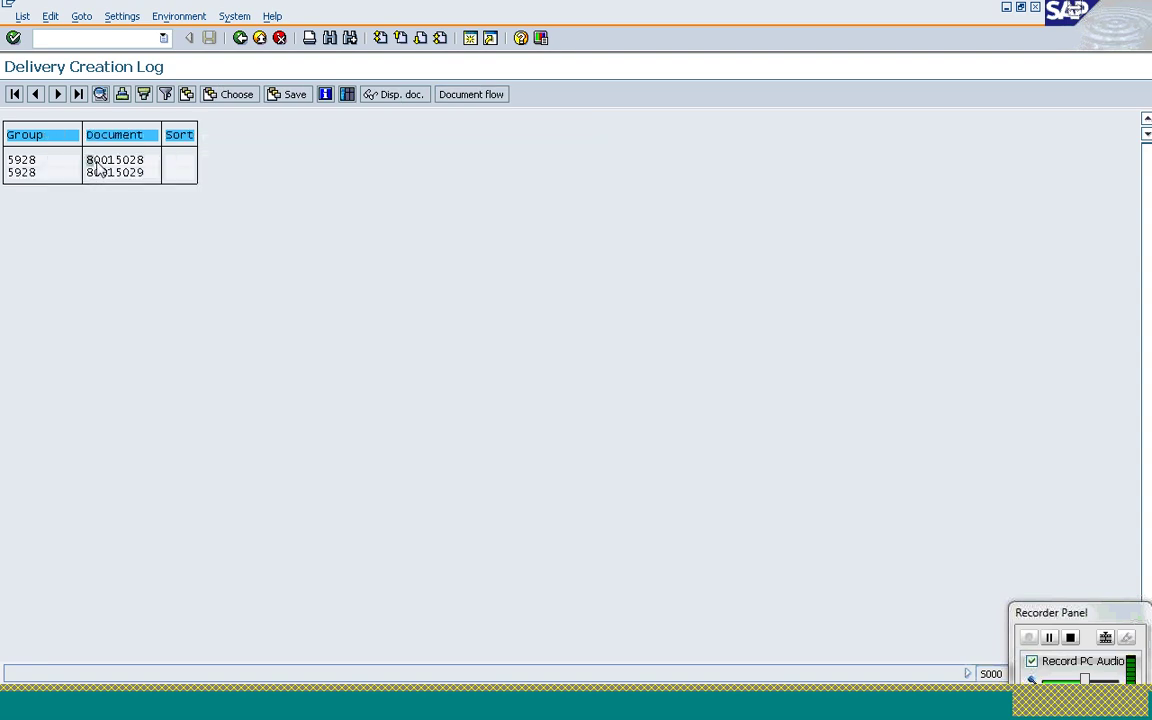
Copy the first delivery number from the log, start VL02N, and check the document flow of that outbound delivery
drag(85, 160, 152, 168)
key(ctrl+c)
click(91, 37)
text(/nvl02n)
key(Return)
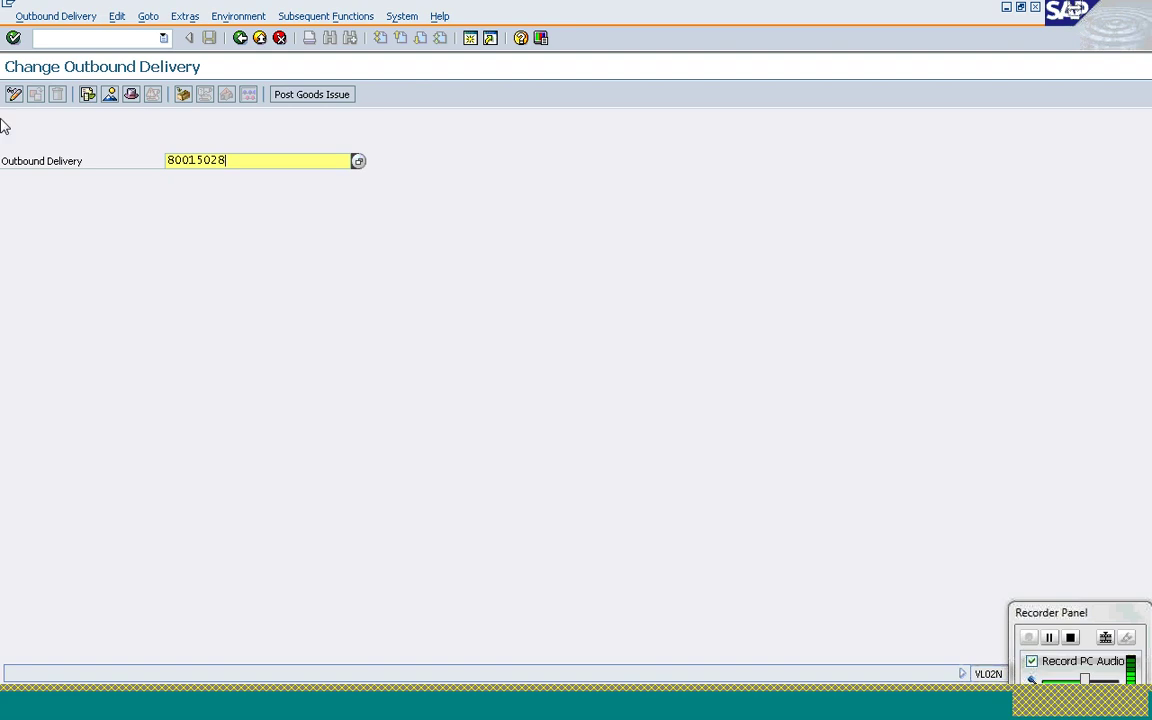
click(87, 95)
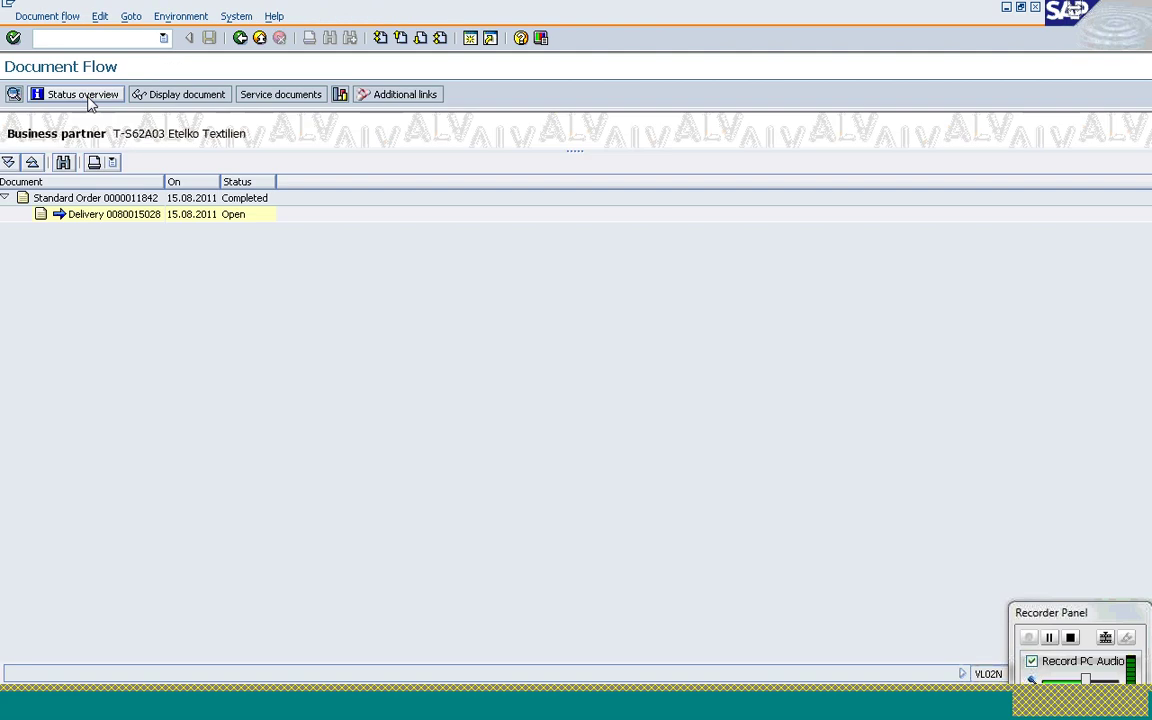
click(126, 198)
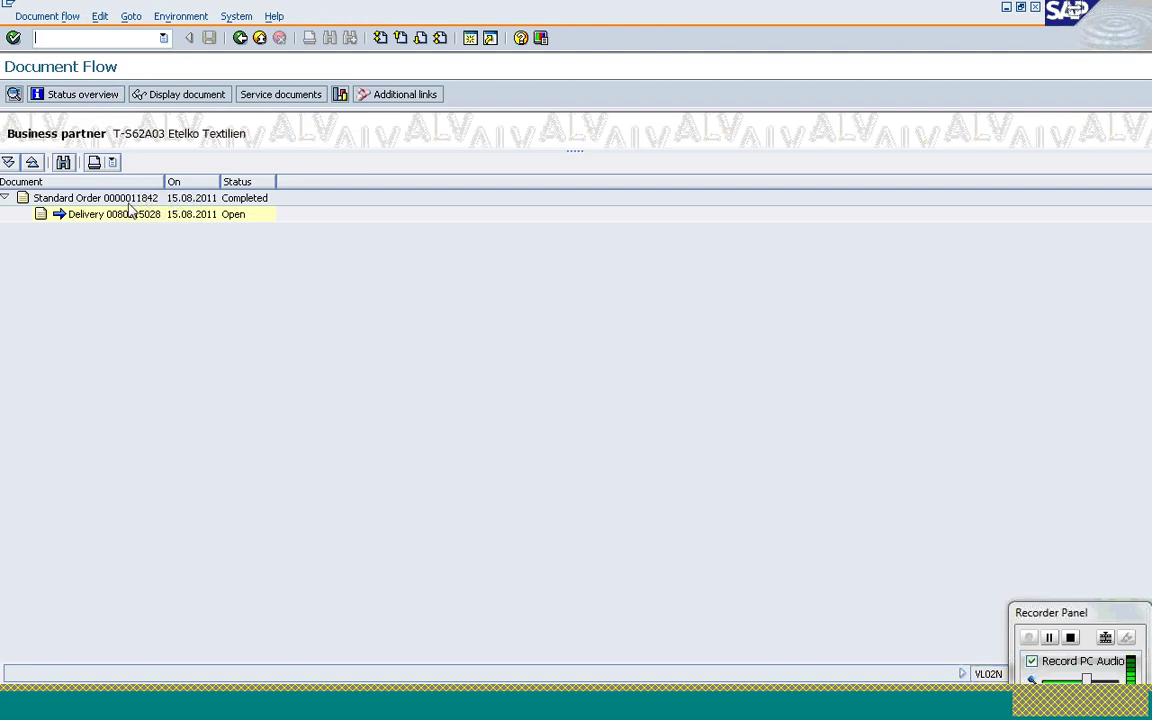
Check the document flow of the second outbound delivery in the group, whose number ends in 9, and leave VL02N
click(240, 38)
click(226, 158)
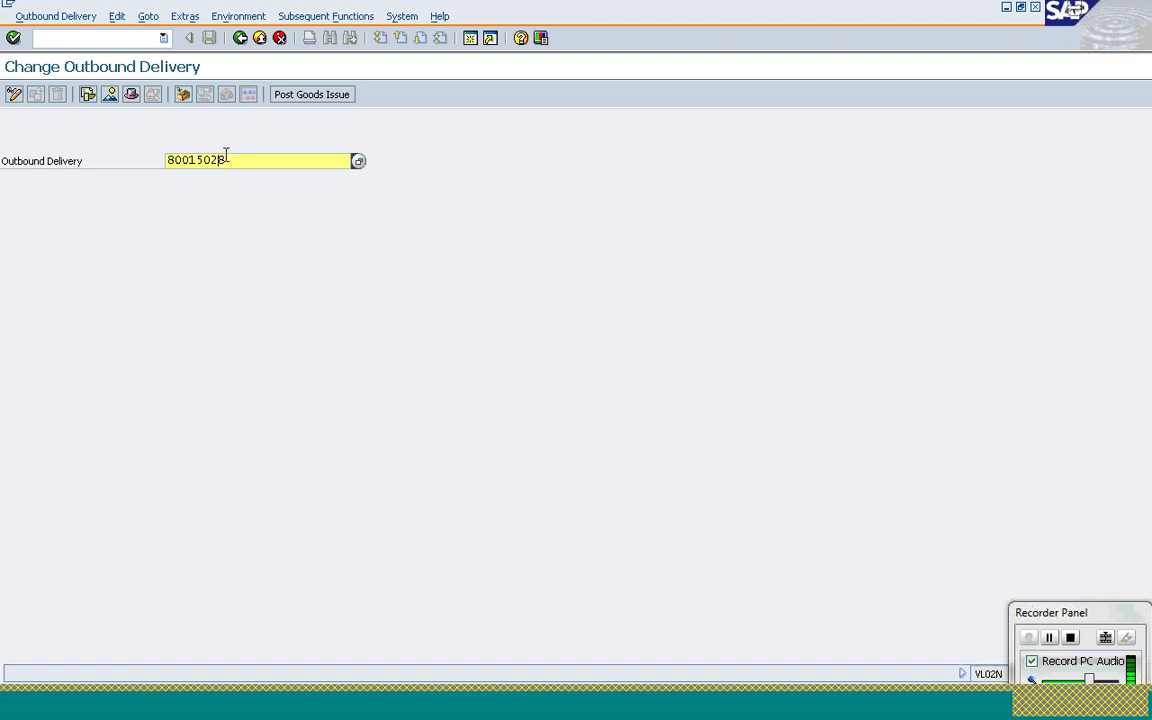
key(BackSpace)
text(9)
key(Return)
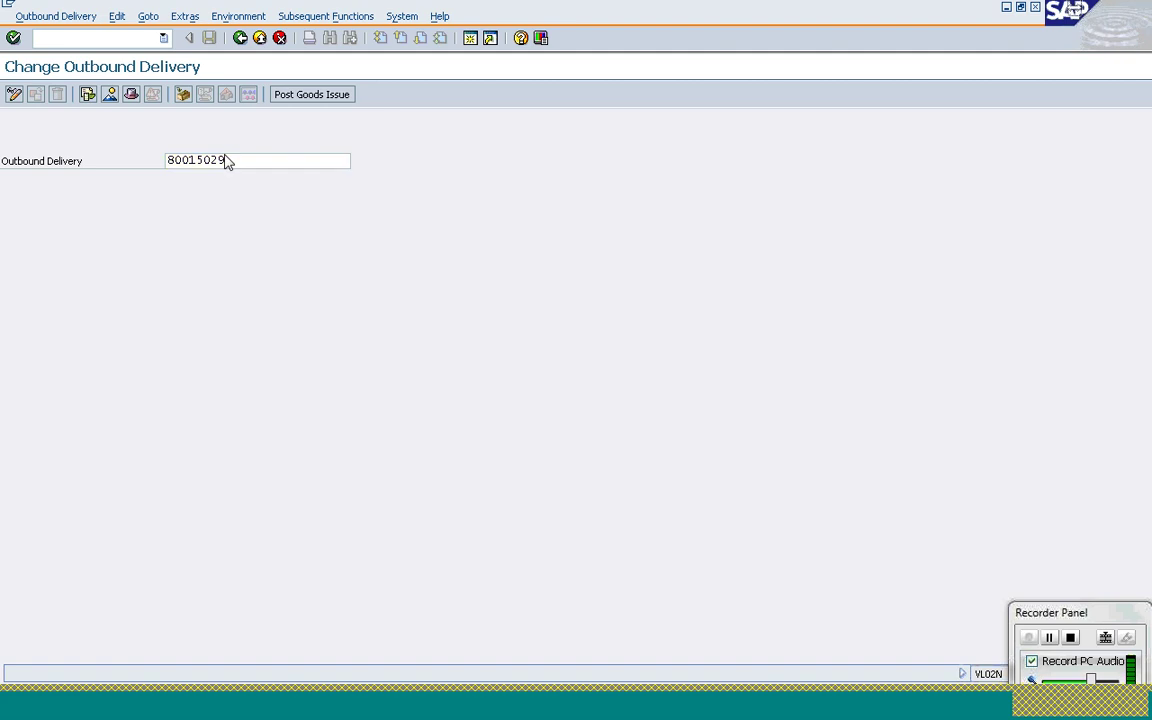
click(88, 95)
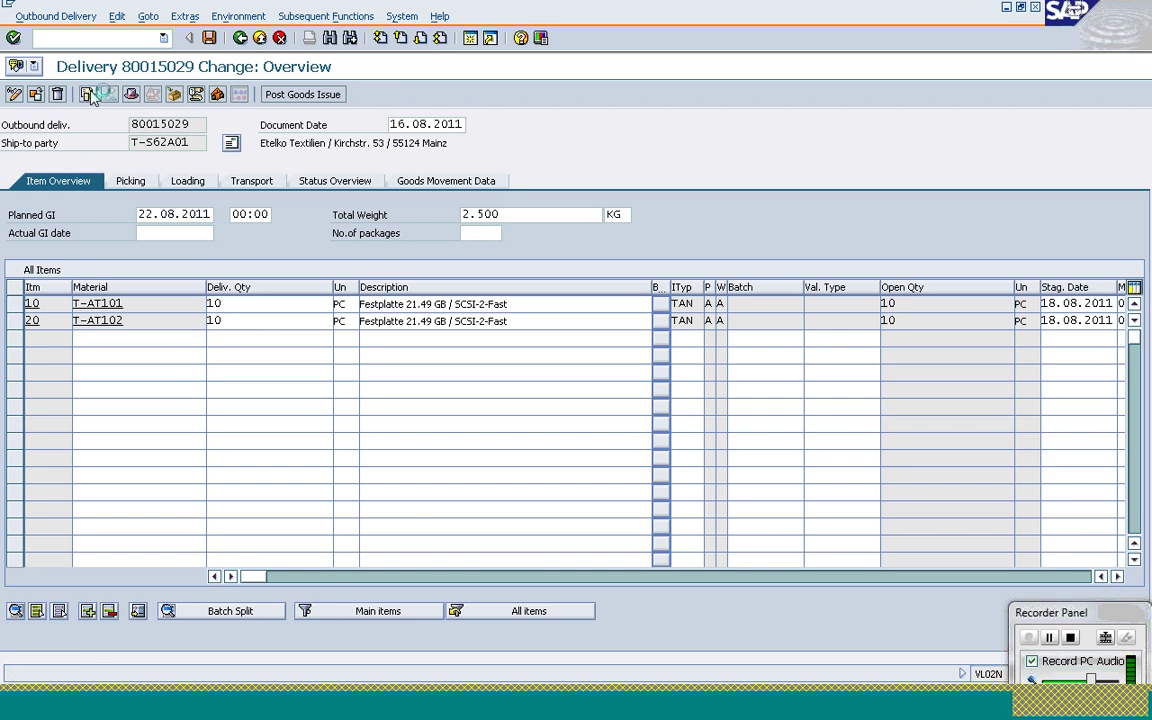
click(89, 95)
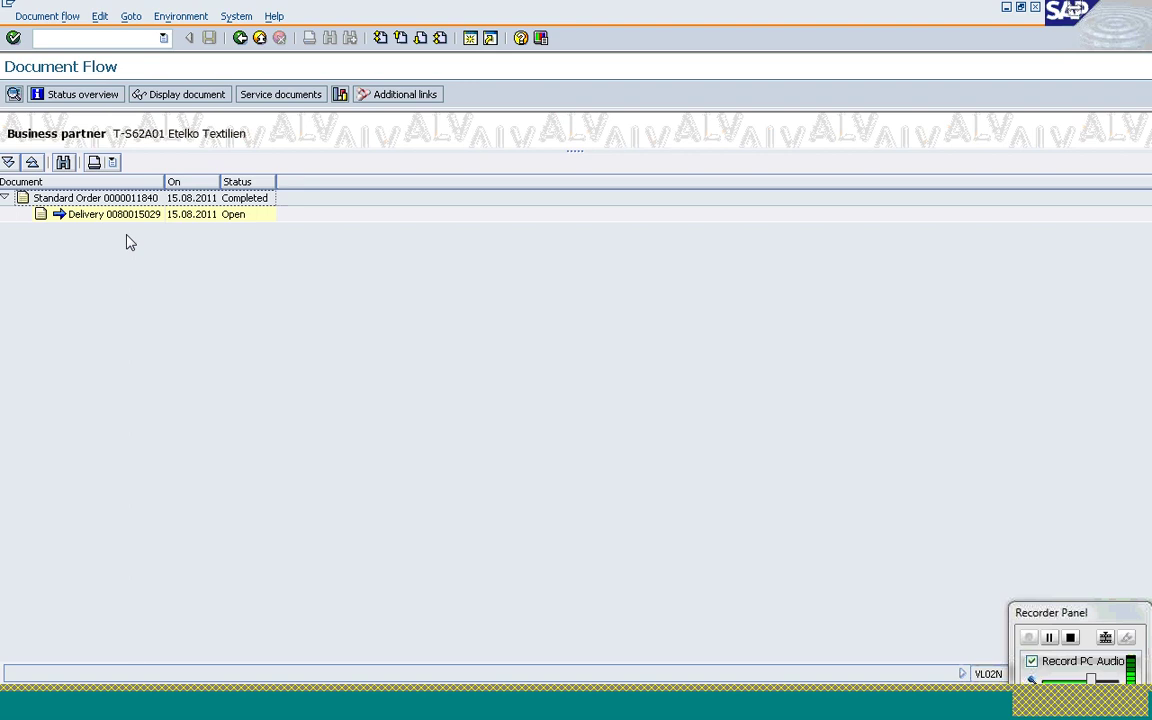
click(241, 38)
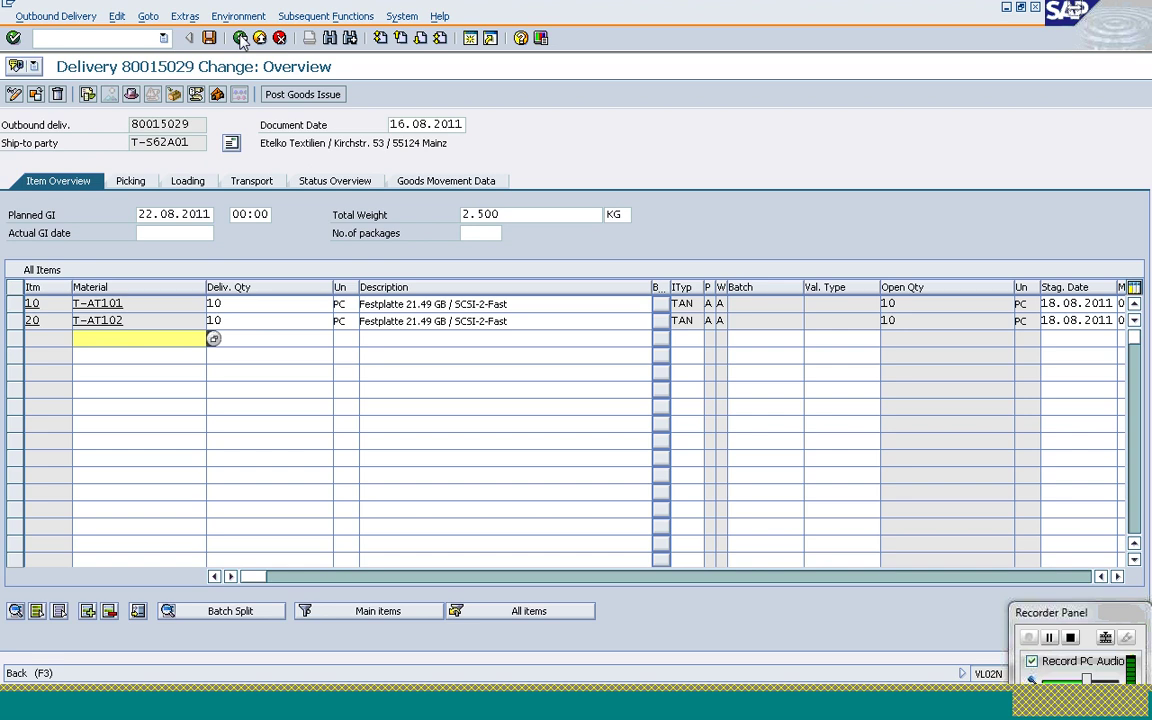
click(241, 38)
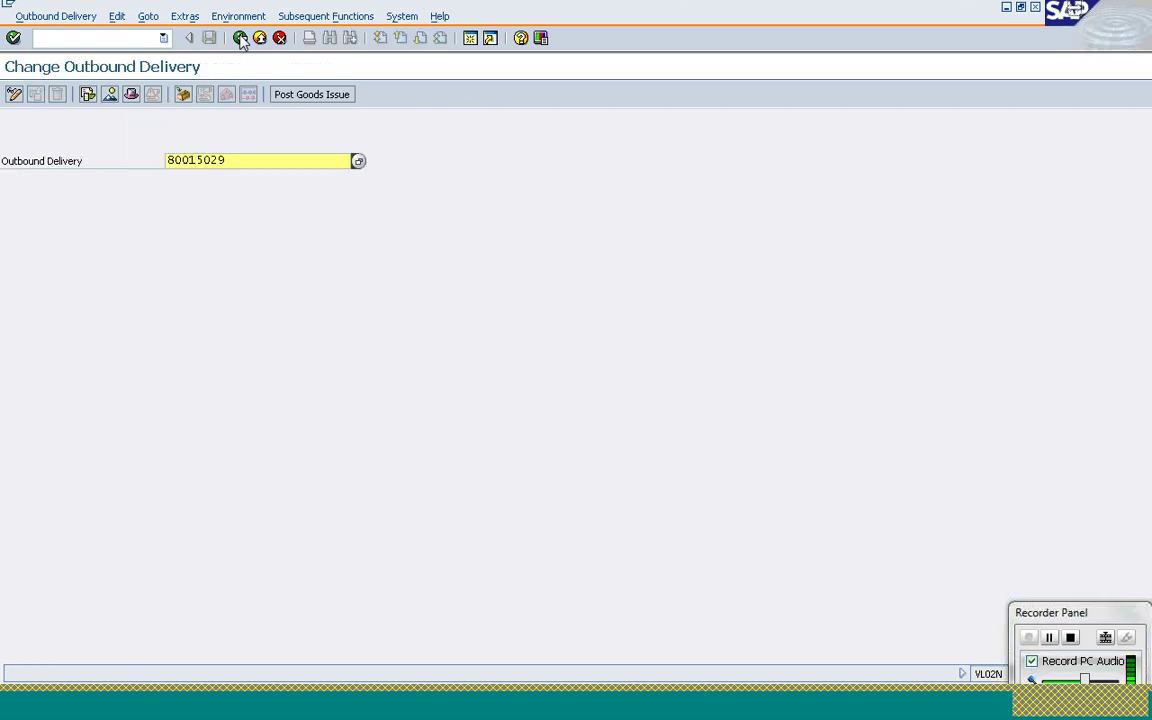
click(241, 38)
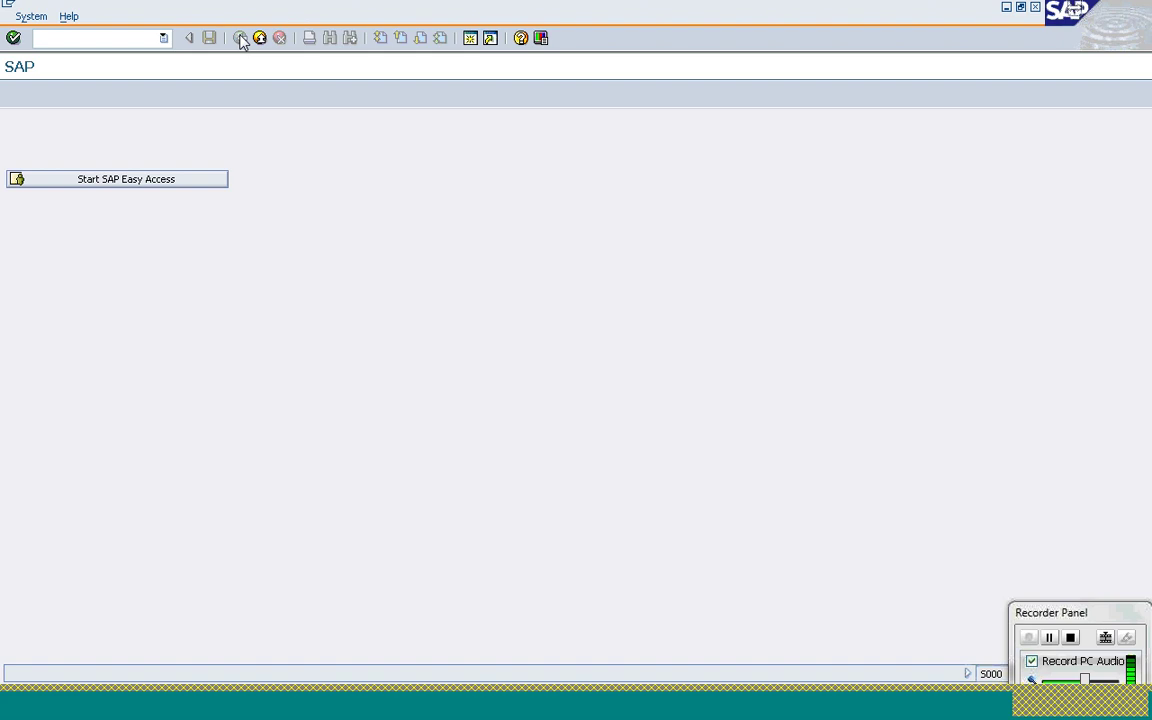
Start SAP Easy Access and open the Outbound Delivery Monitor from the lists and logs for outbound deliveries
click(121, 186)
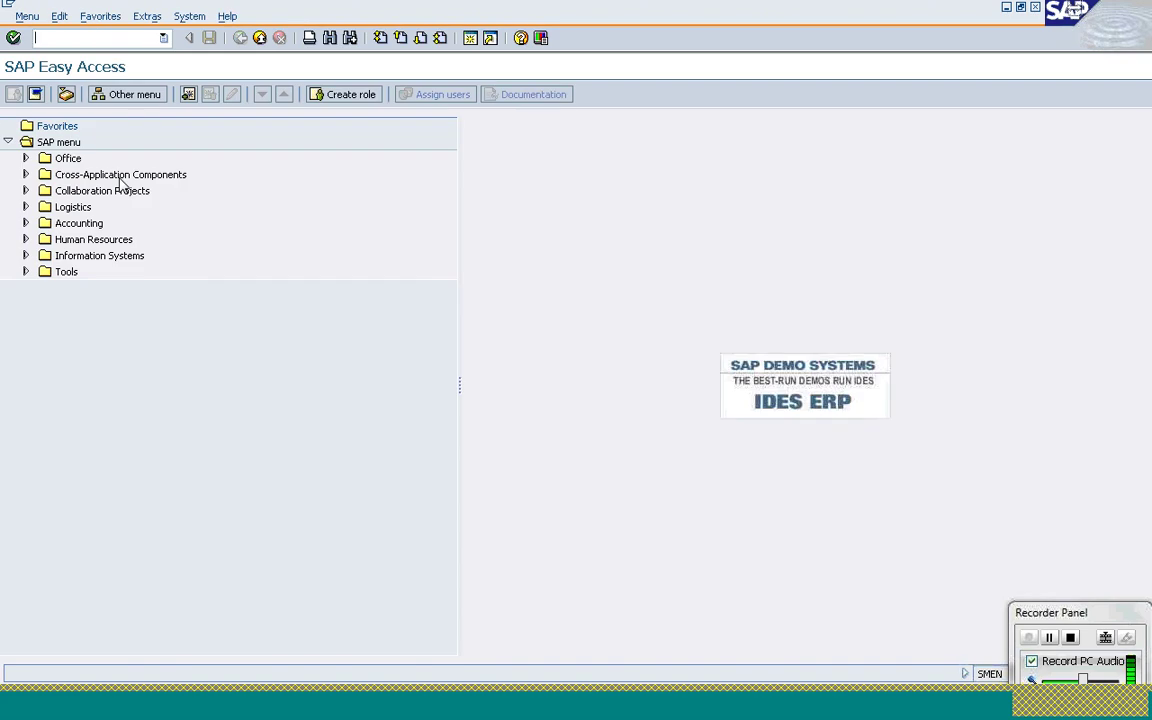
click(26, 207)
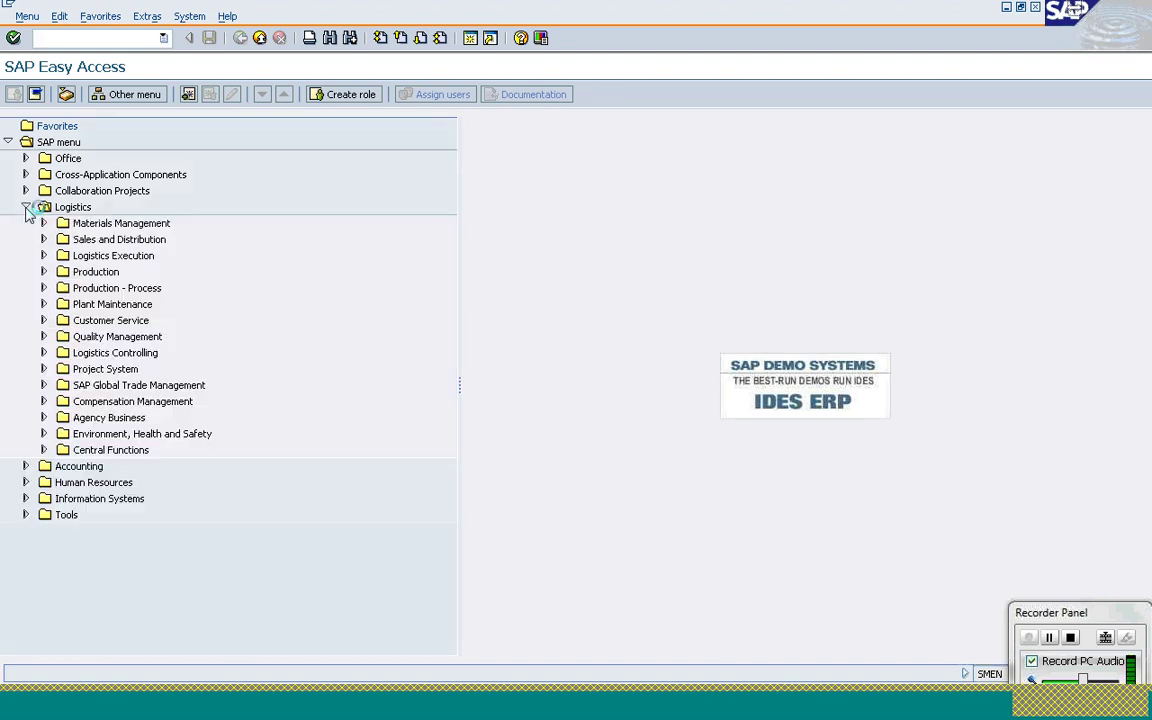
click(43, 256)
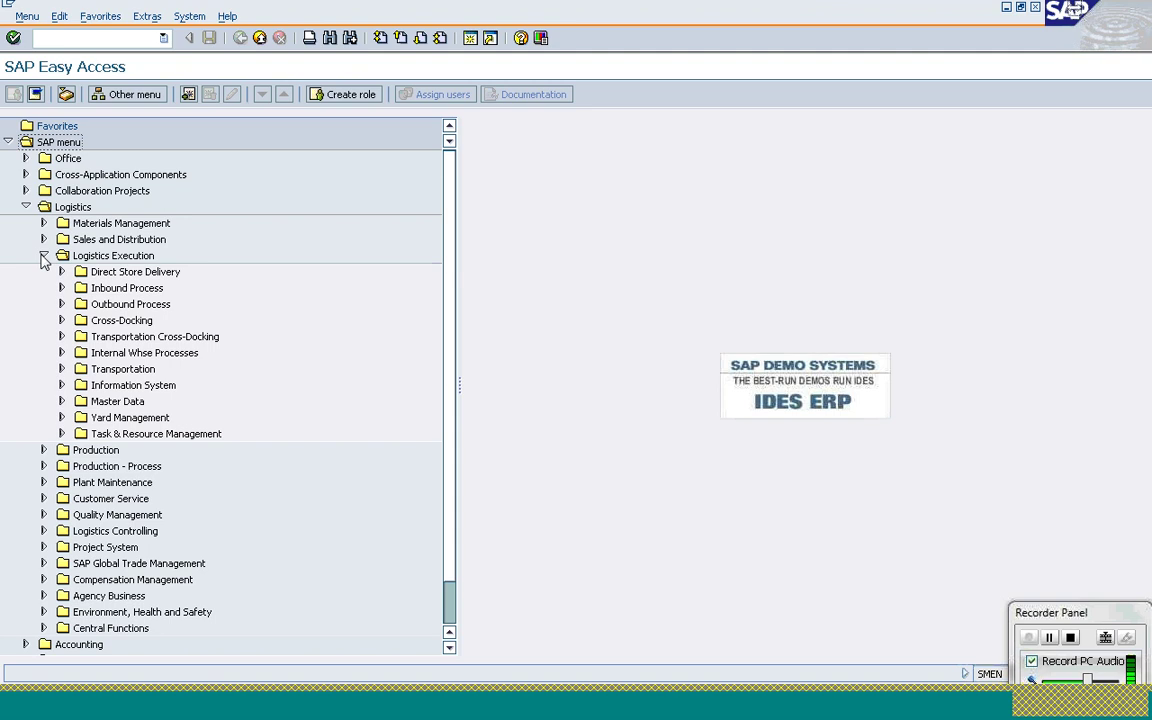
click(61, 305)
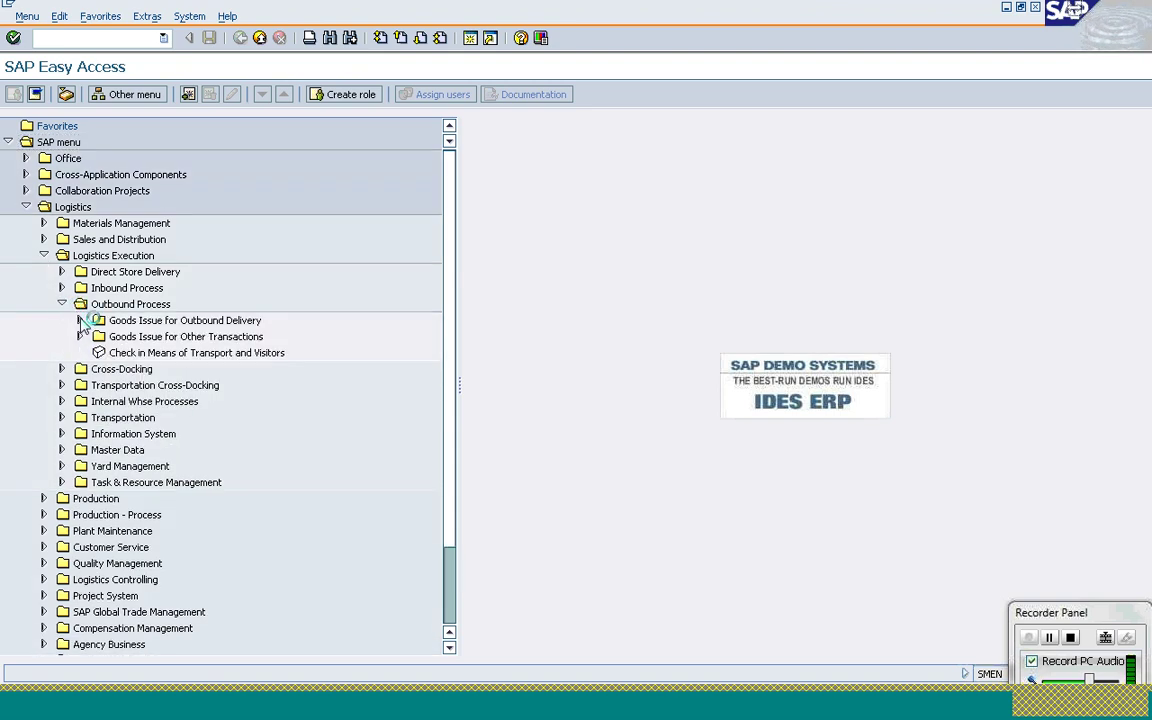
click(80, 320)
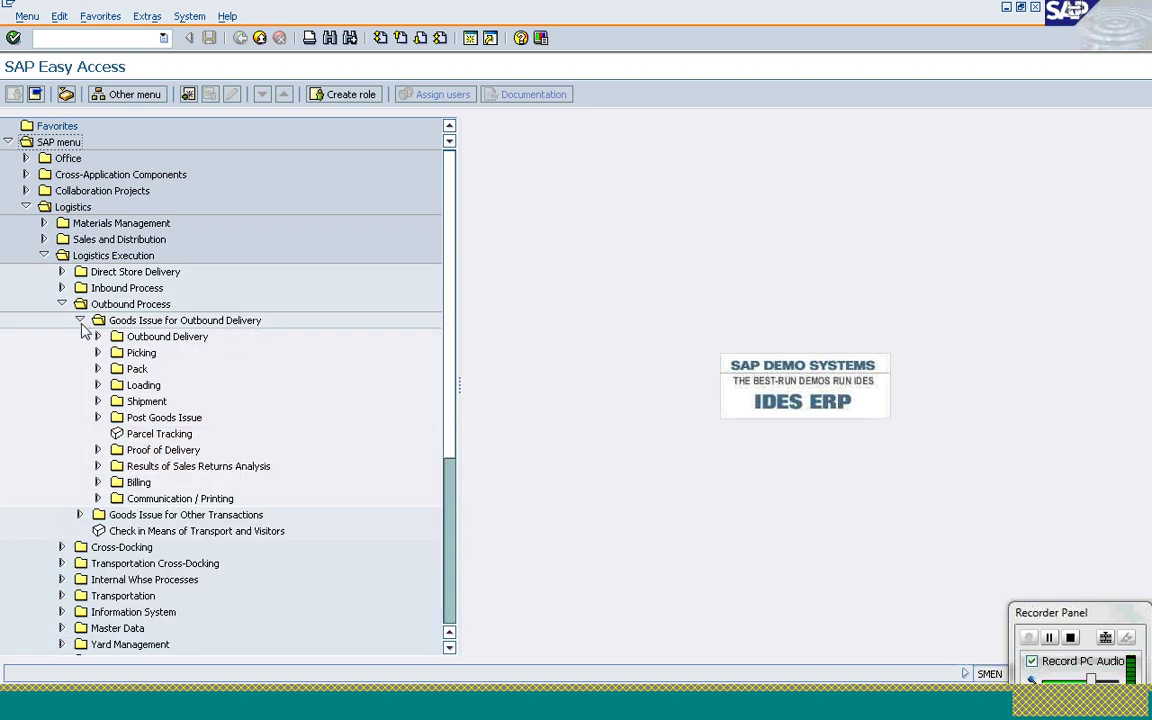
click(80, 320)
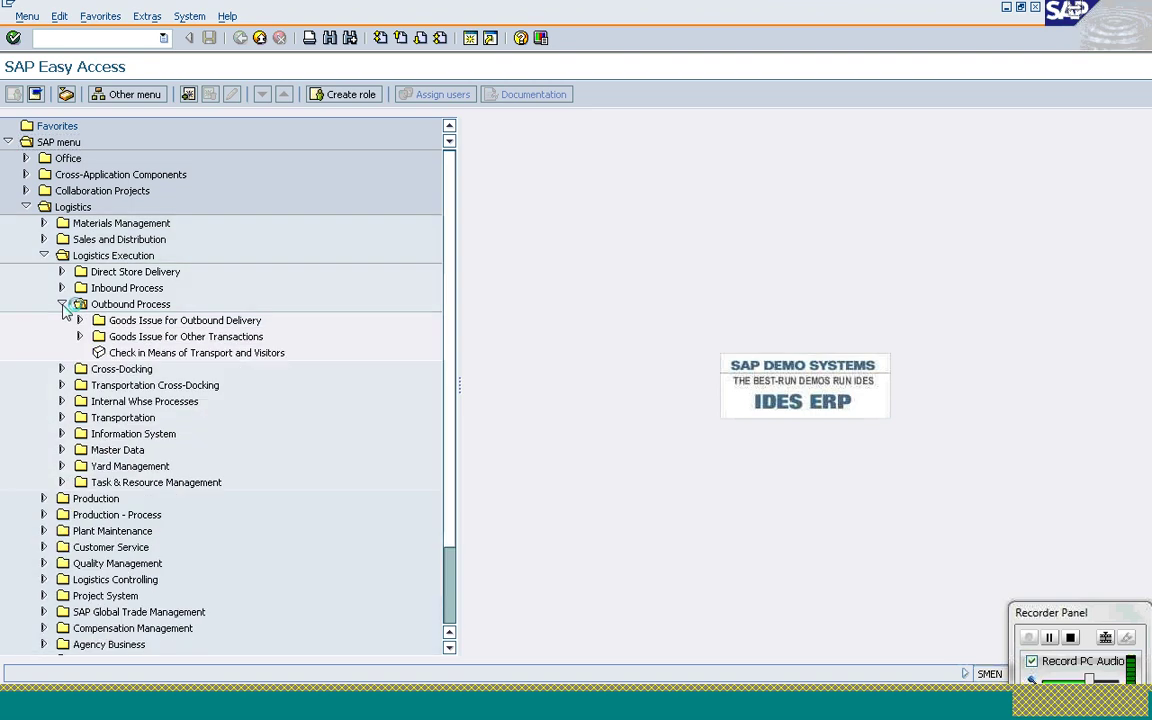
click(80, 320)
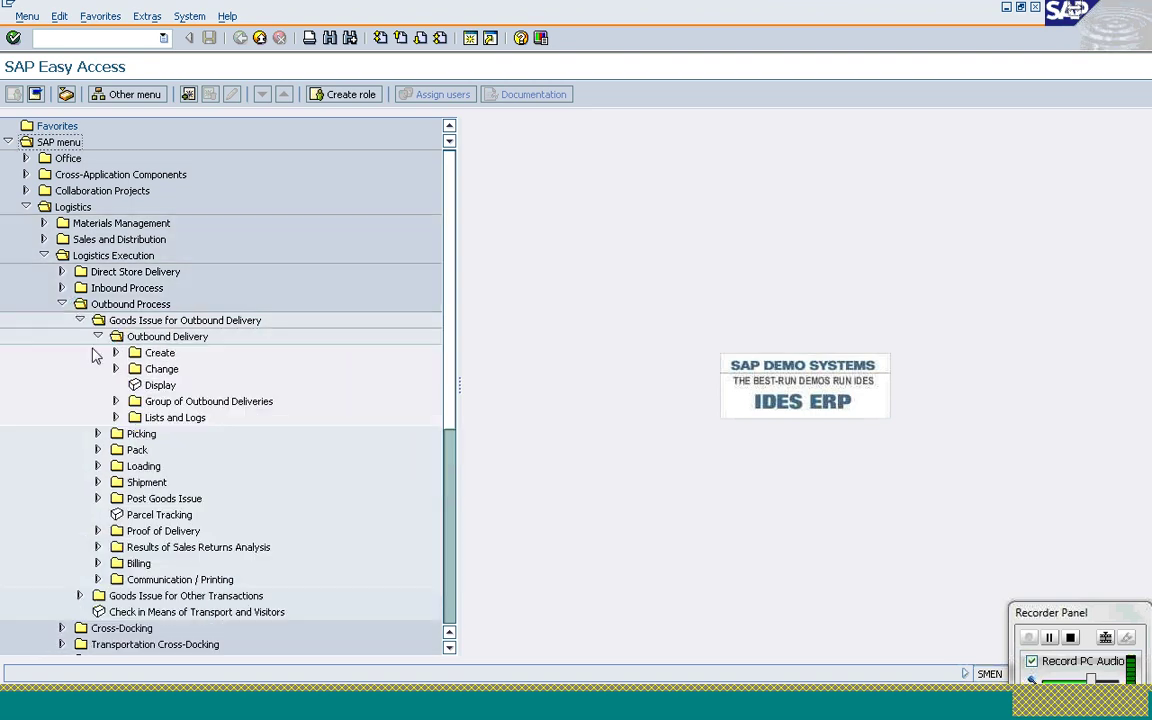
click(115, 418)
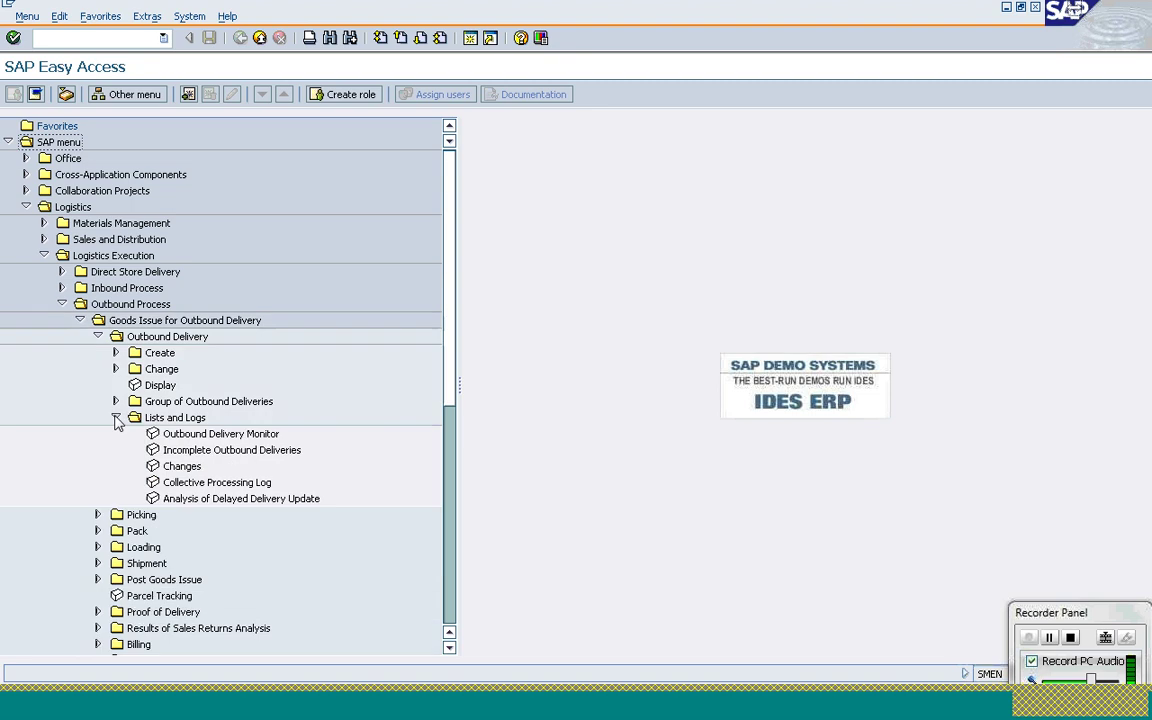
double_click(167, 437)
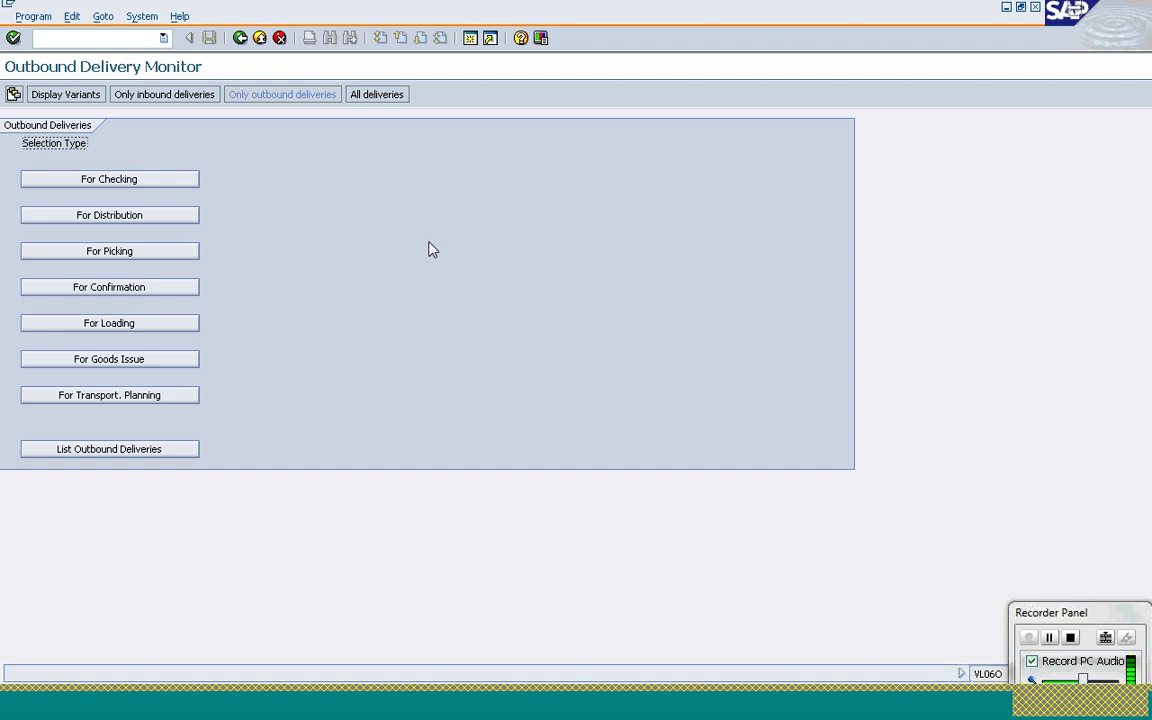
Open the selection of outbound deliveries for picking and enter shipping point 1200
mouse_move(472, 713)
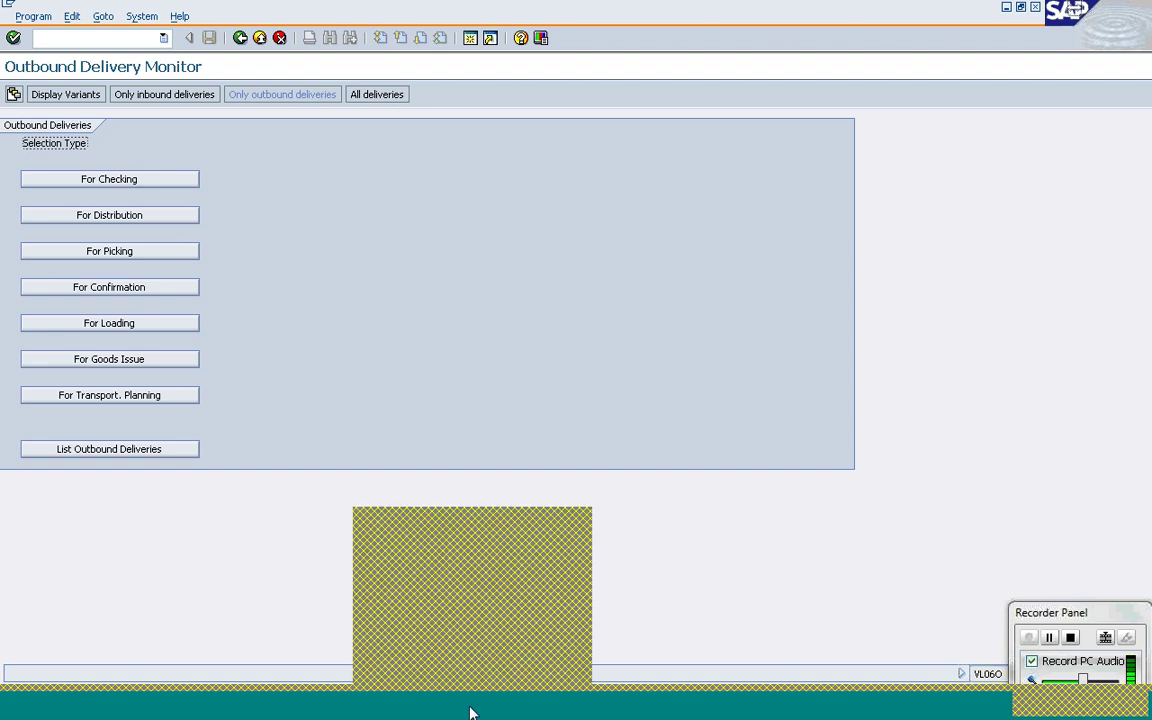
click(415, 285)
key(F3)
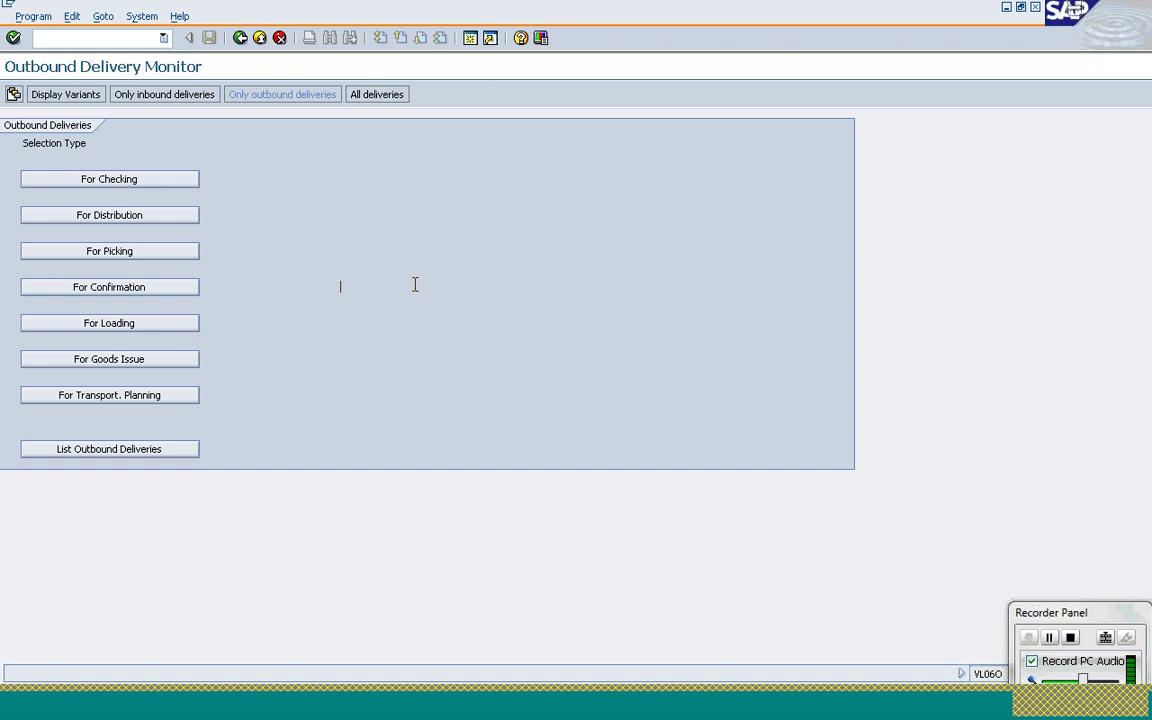
click(75, 258)
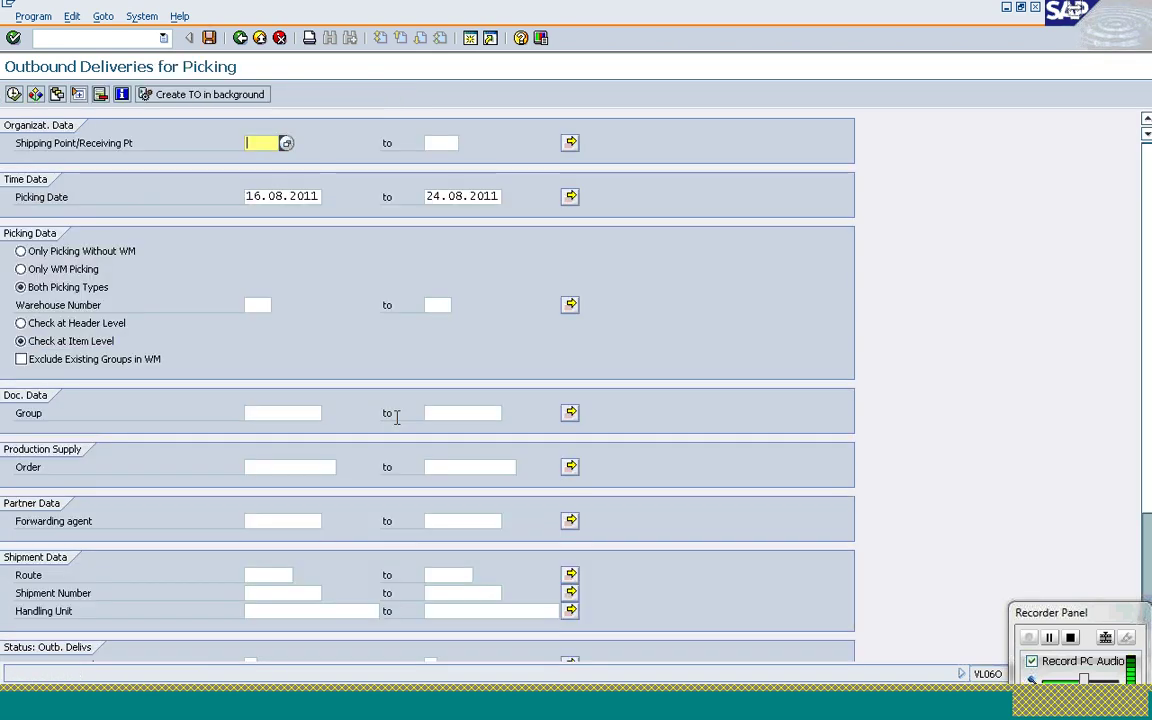
text(1200)
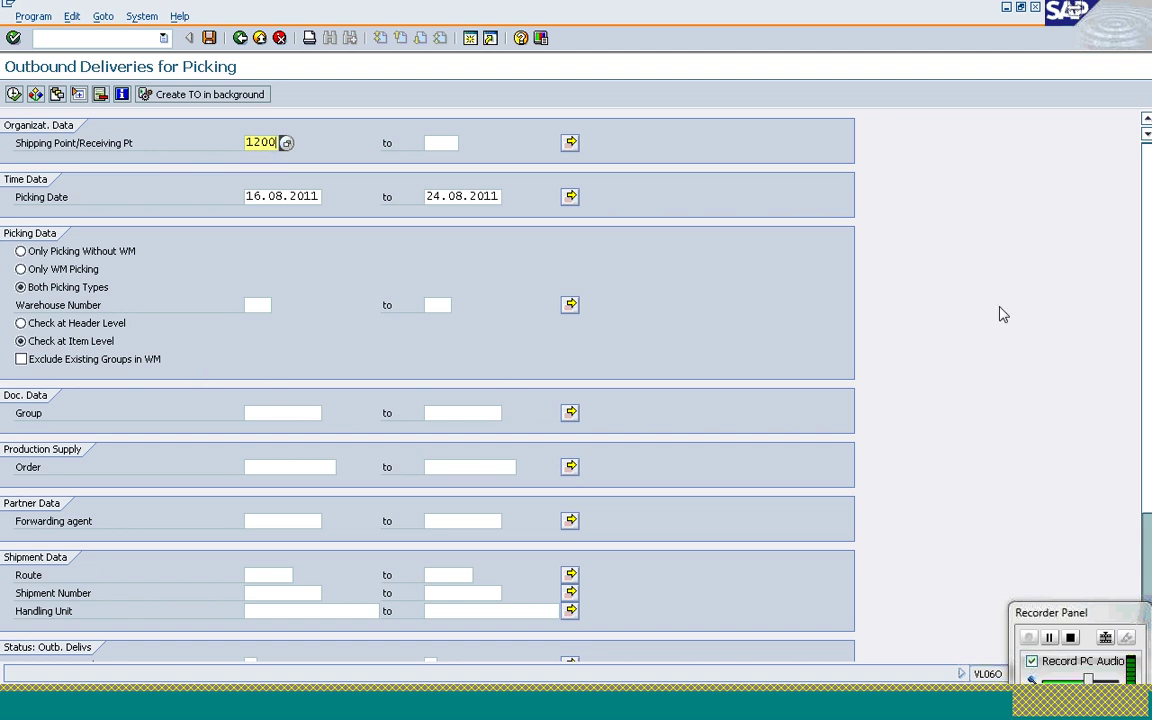
Review the remaining picking selection criteria and list the outbound deliveries due for picking
drag(1147, 218, 1147, 270)
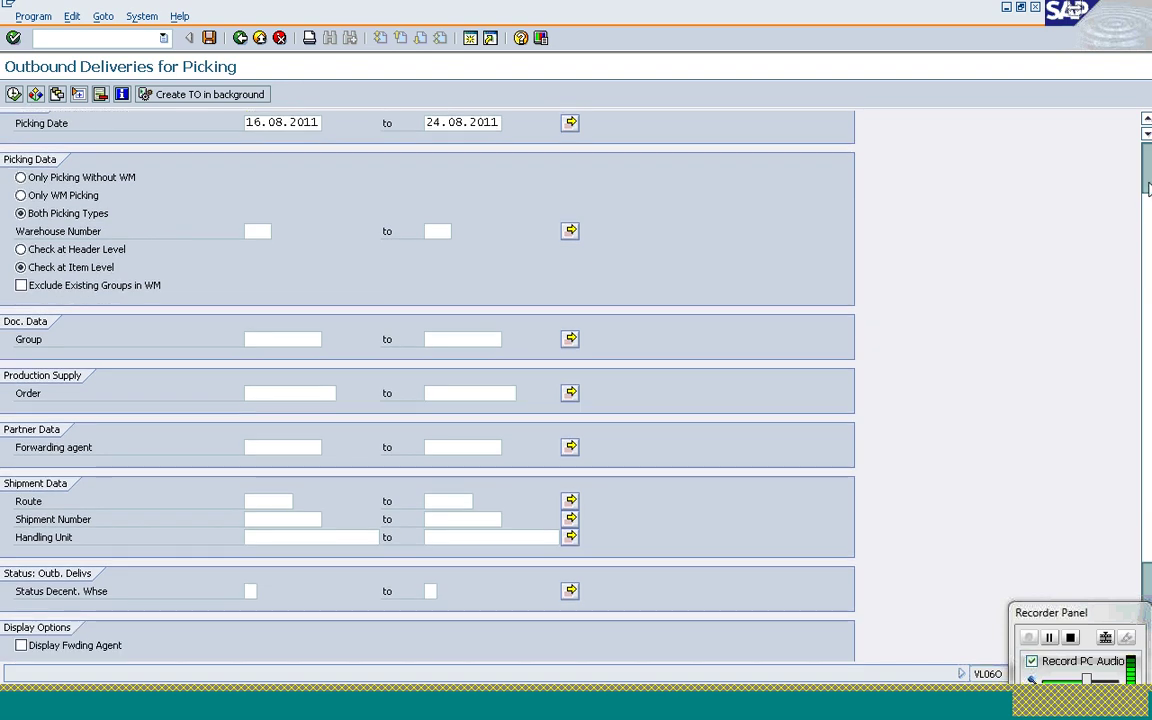
drag(1147, 270, 1148, 190)
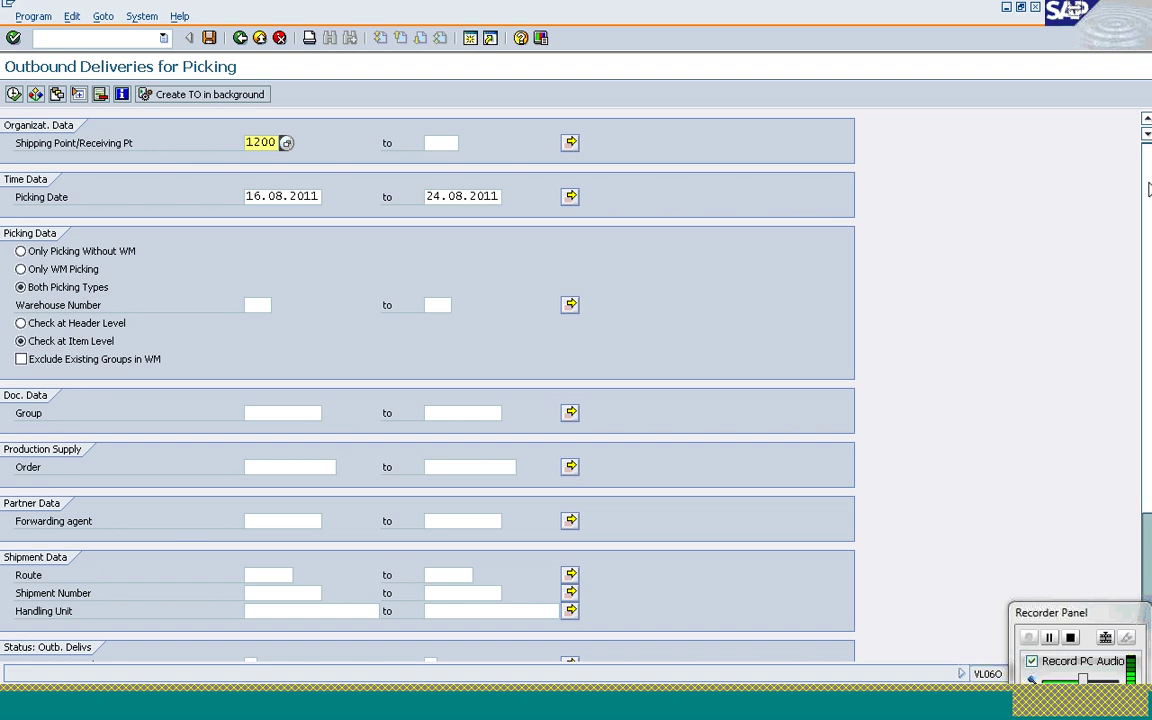
drag(1148, 190, 1148, 197)
scroll(1148, 197, down, 3)
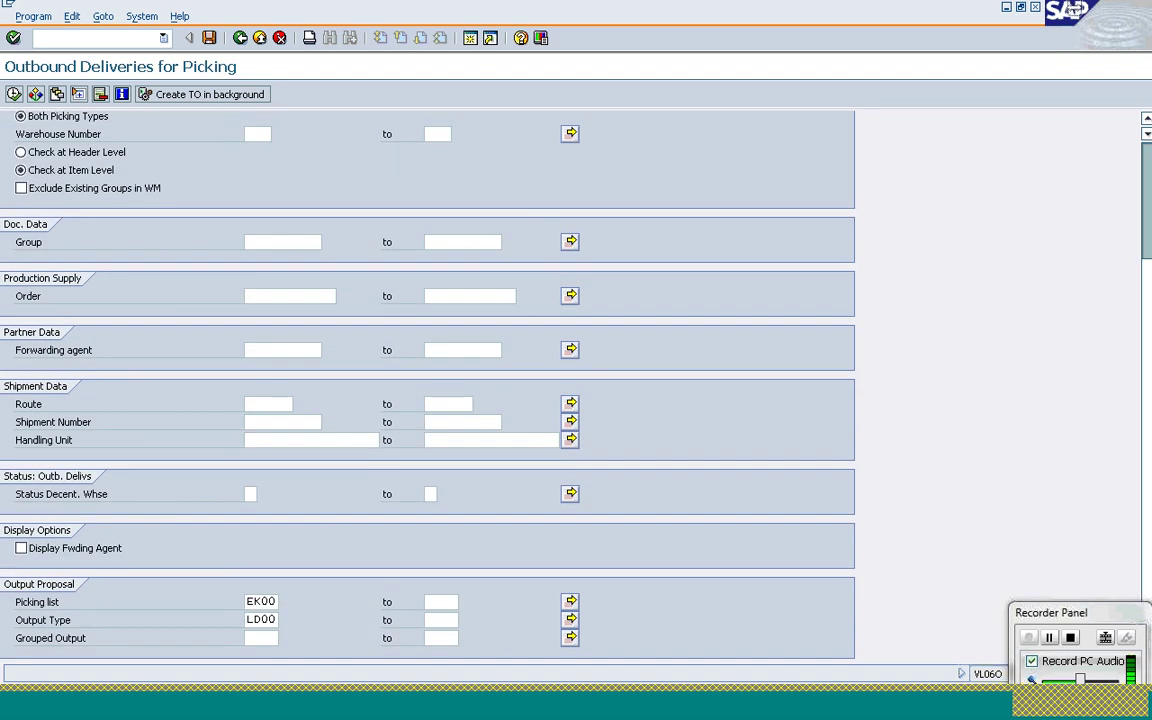
click(260, 406)
scroll(1148, 485, up, 2)
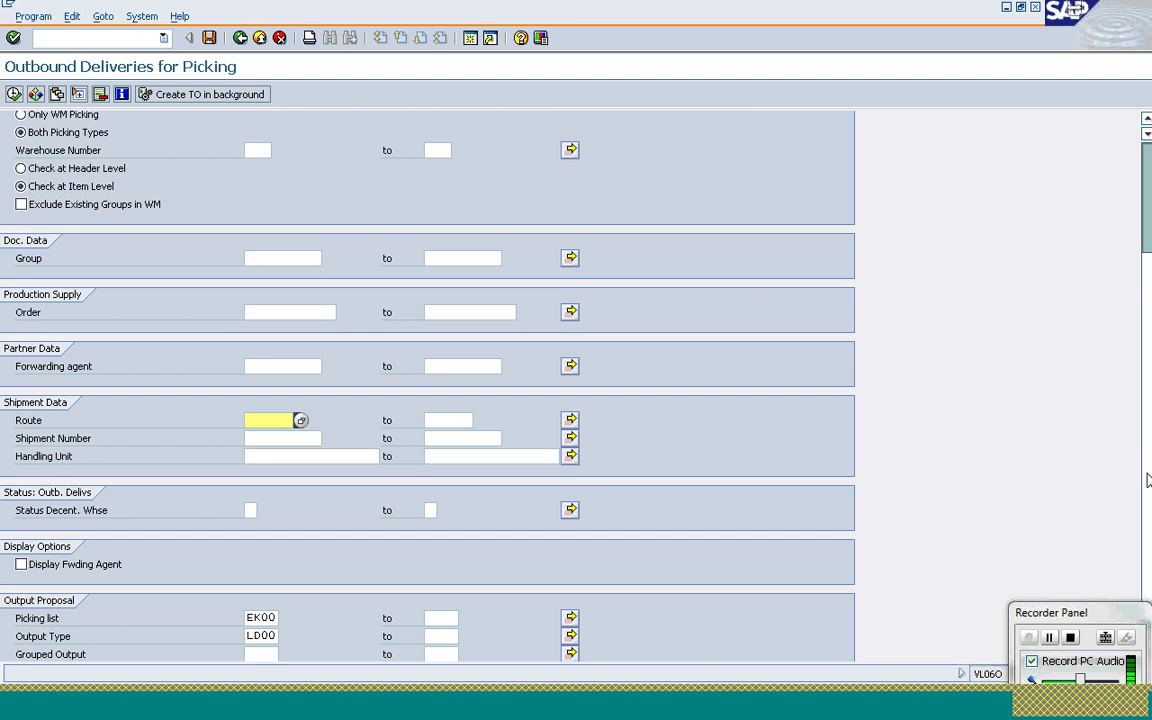
scroll(1150, 335, up, 2)
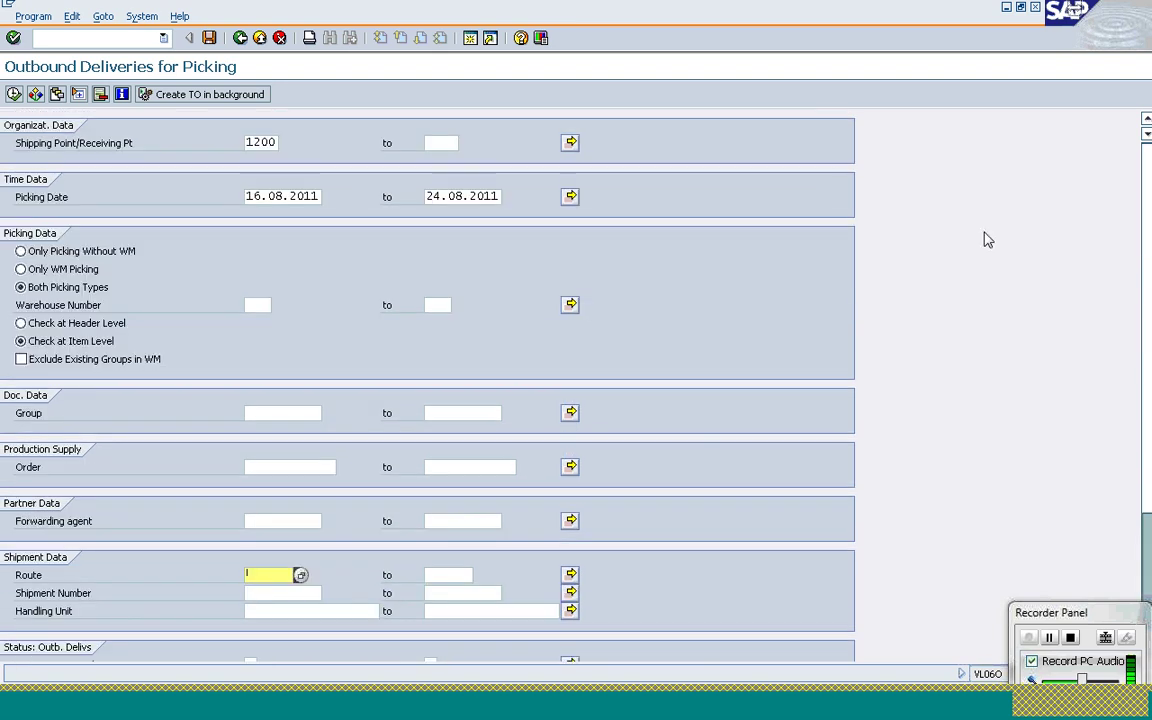
click(15, 95)
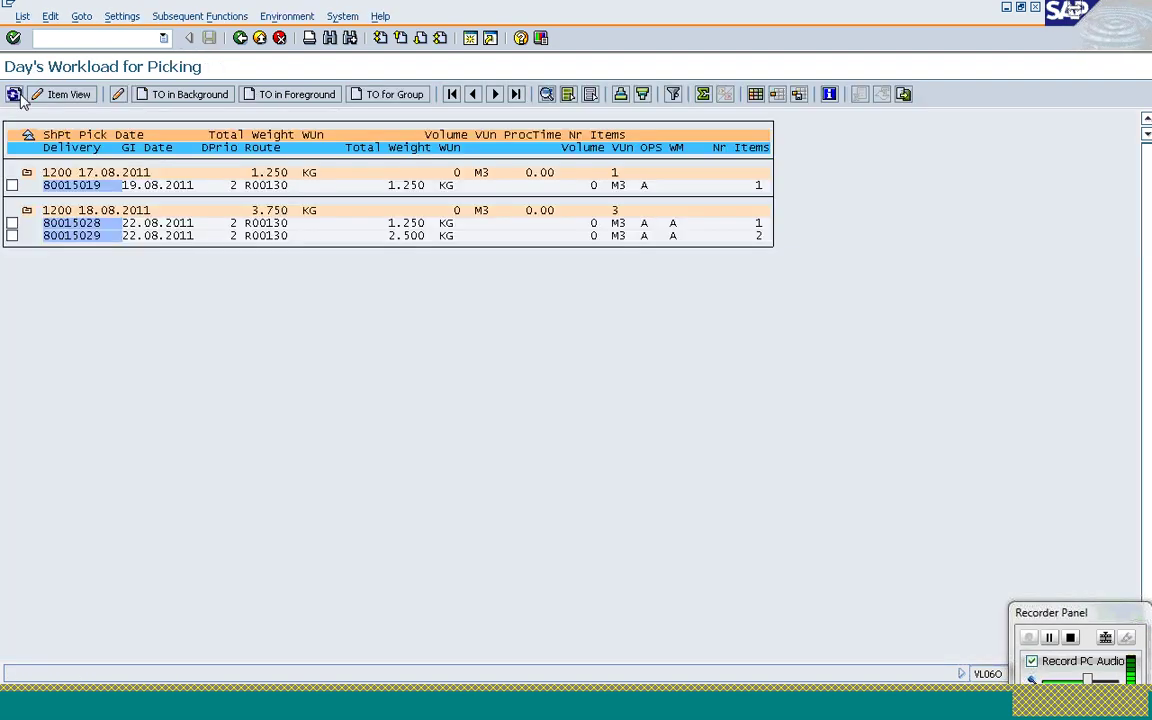
Look up the sales order notes in Notepad and return to the picking workload list
click(474, 716)
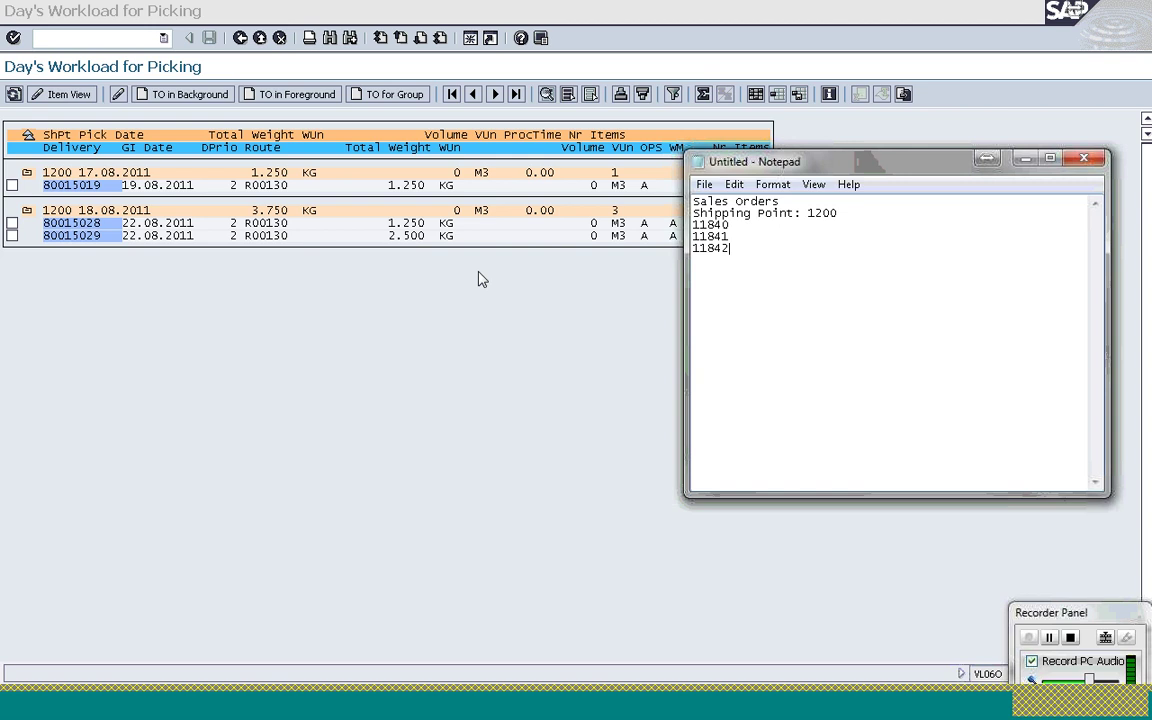
click(100, 325)
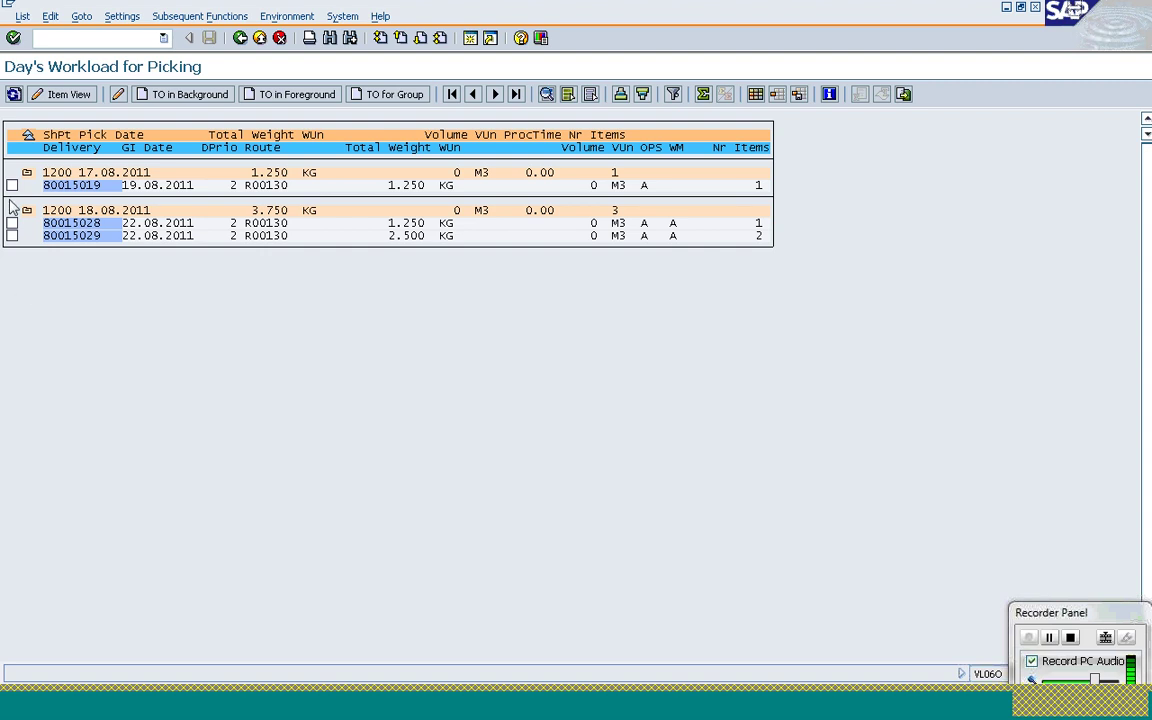
key(alt+Tab)
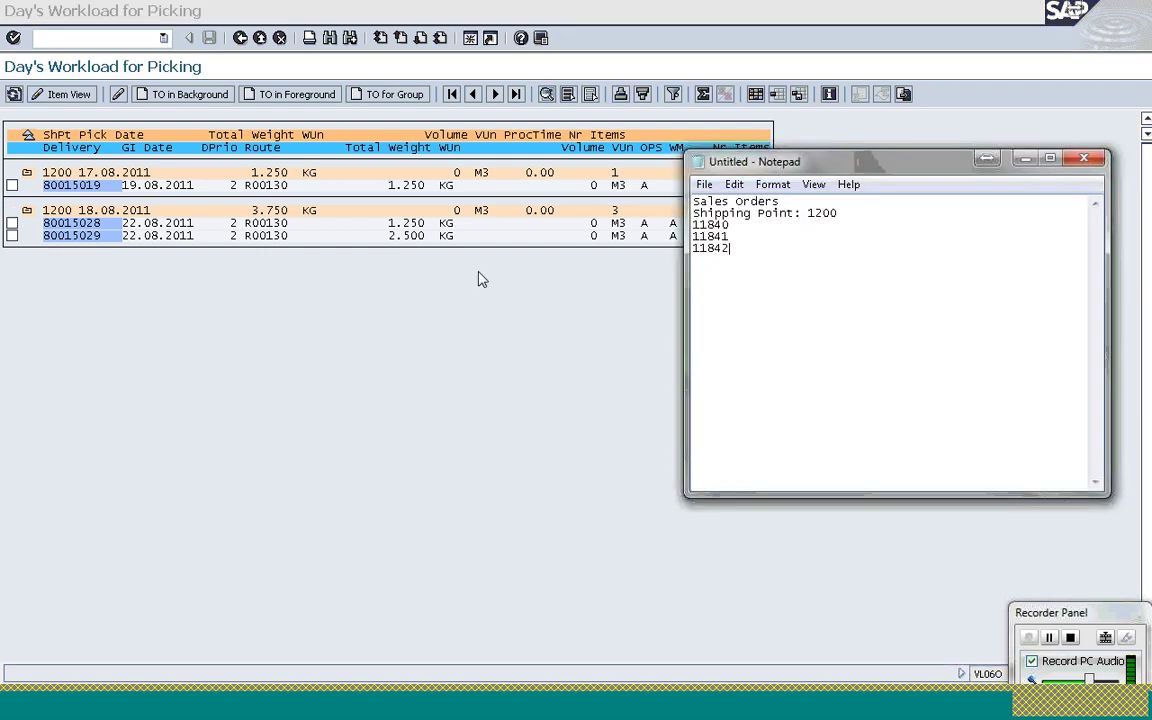
key(alt+Tab)
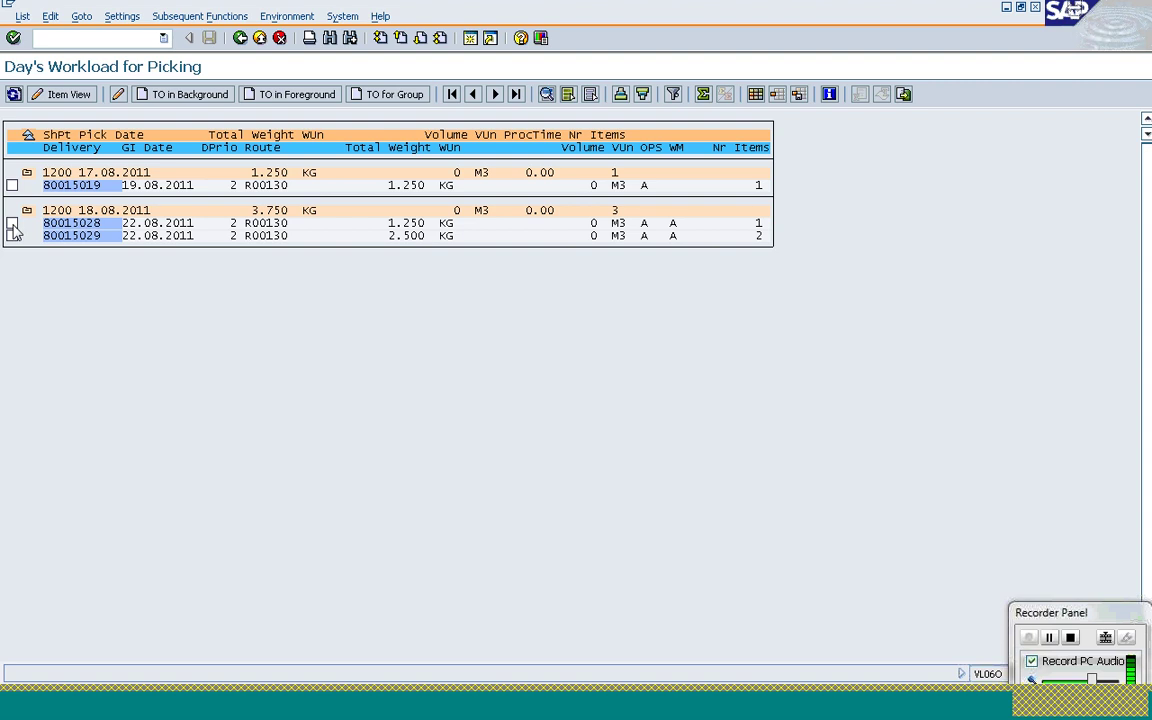
Create transfer orders in the background for the two deliveries with pick date 18.08.2011, with Adopt Pick Quantity set to 1
click(12, 224)
click(12, 236)
click(186, 95)
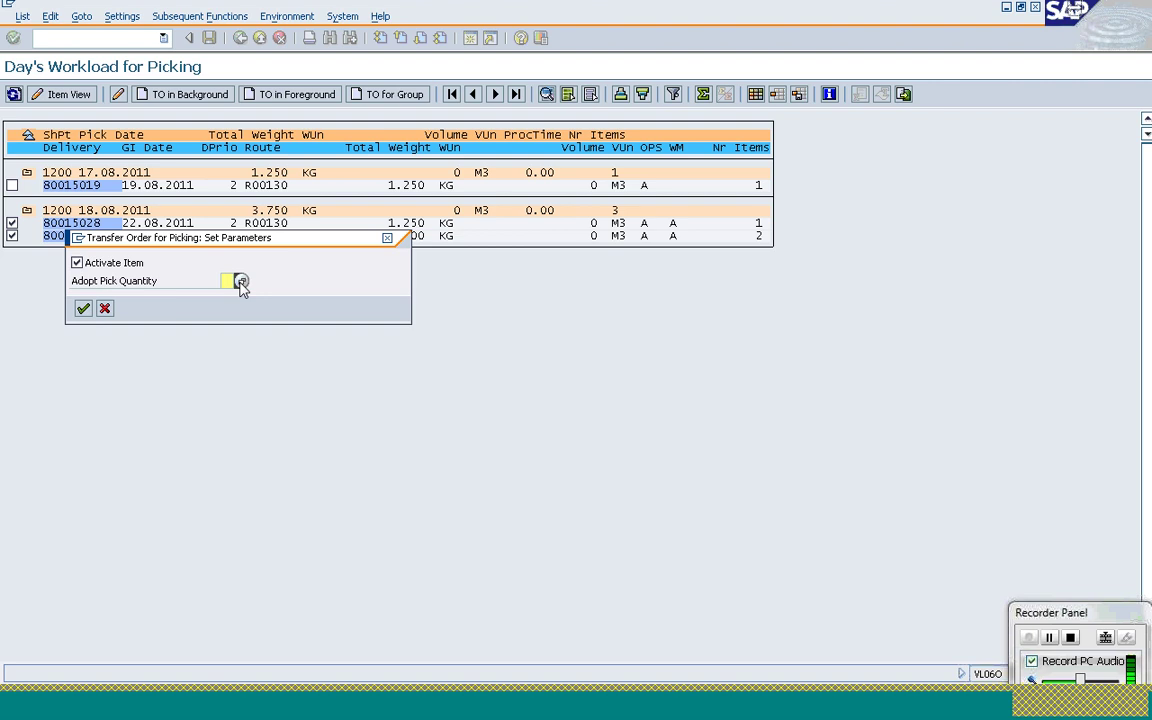
click(241, 282)
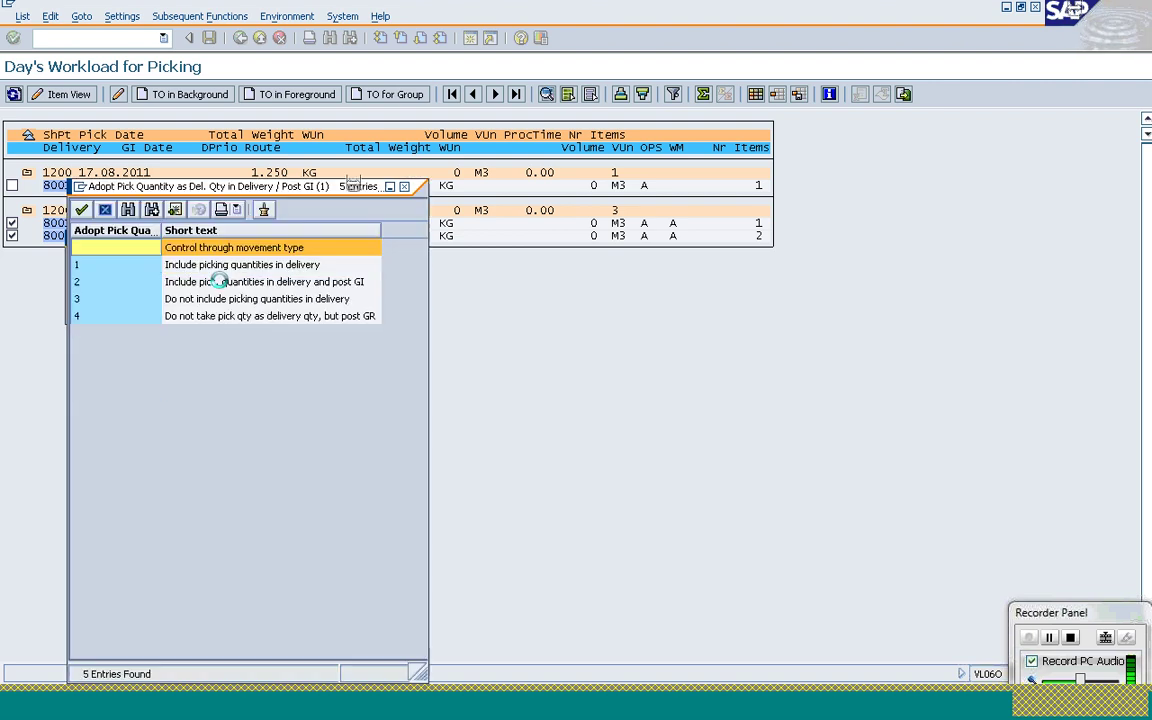
click(108, 266)
double_click(108, 266)
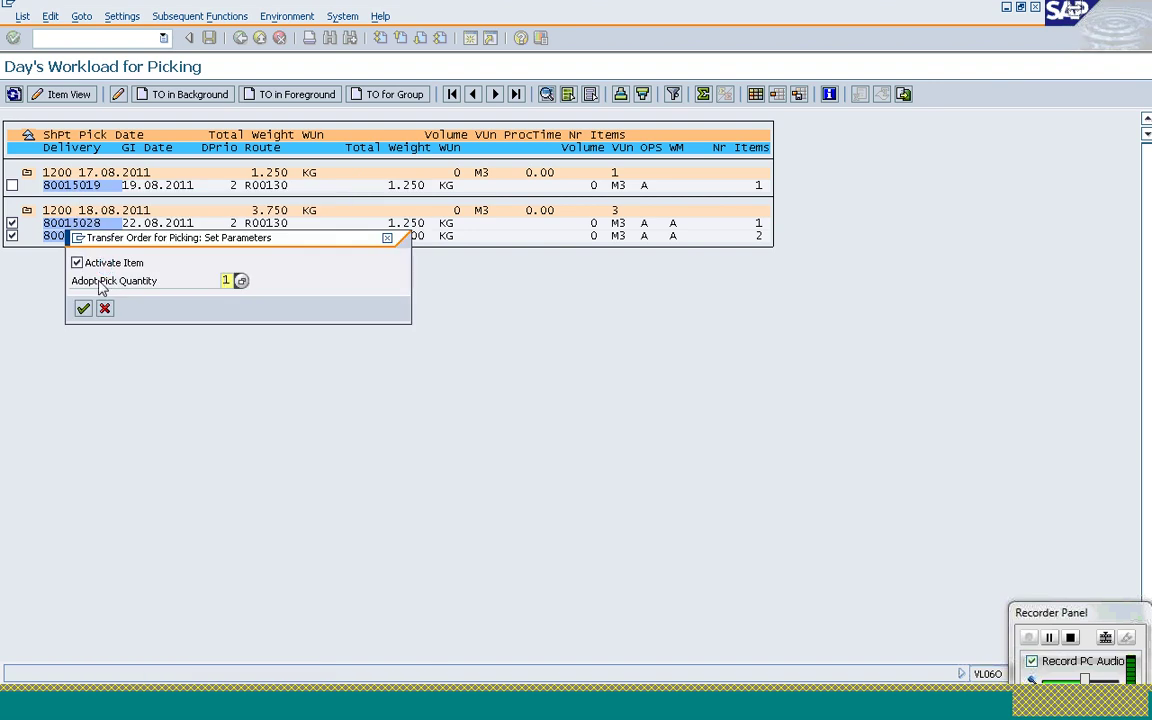
click(83, 310)
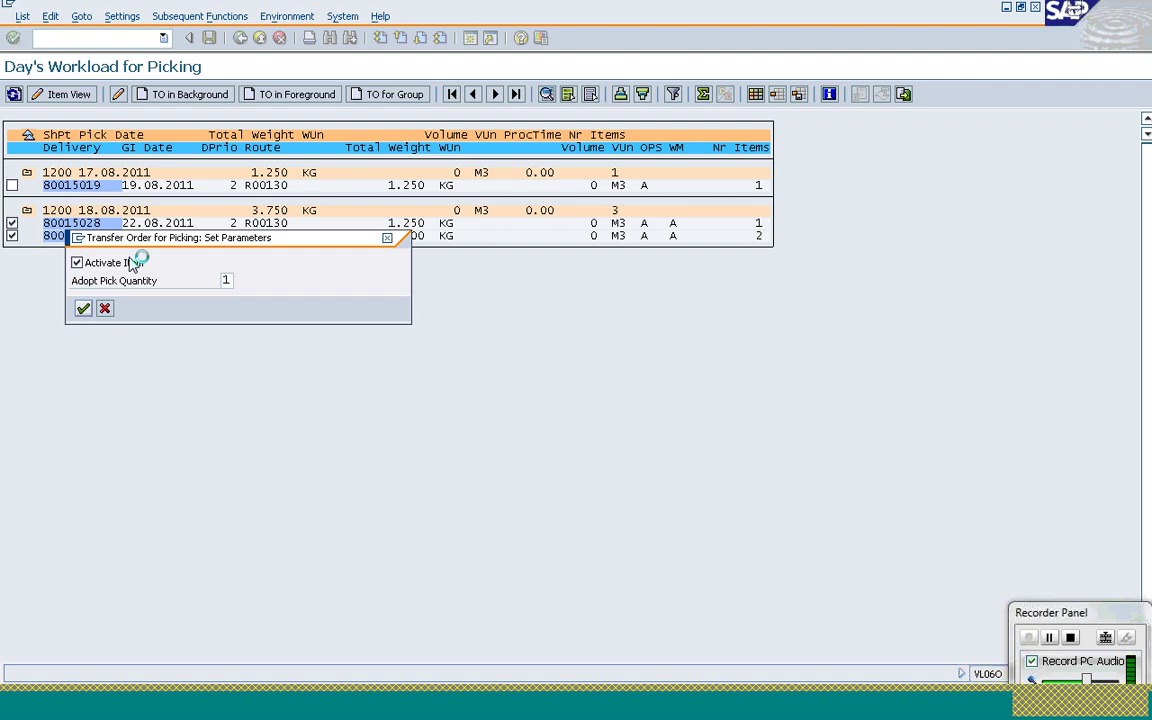
drag(417, 391, 417, 391)
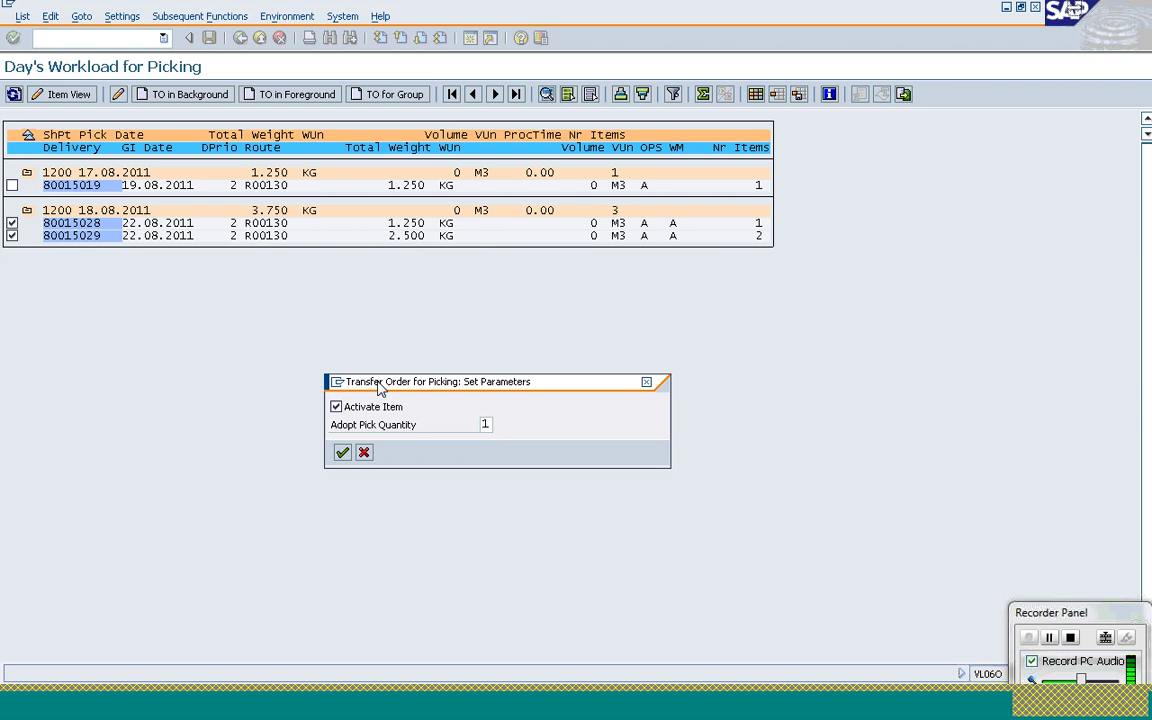
drag(347, 380, 329, 291)
key(Return)
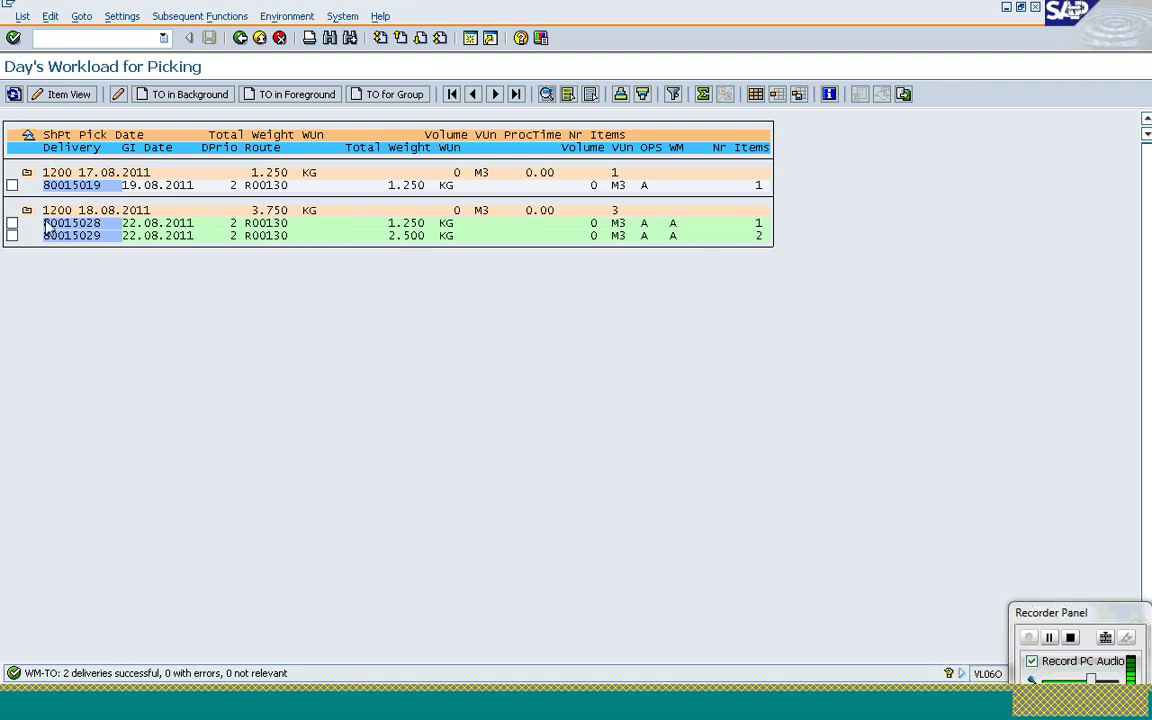
Start VL02N and open the outbound delivery whose number ends in 8
click(73, 39)
text(/nvl)
text(06o)
key(Return)
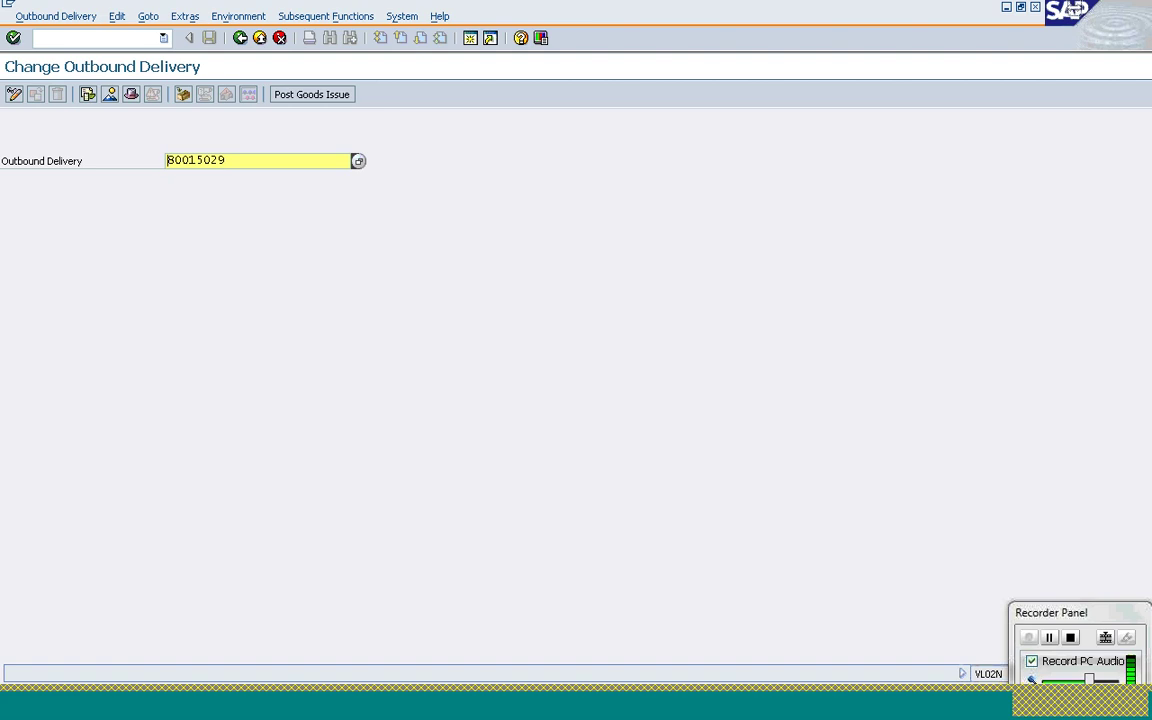
key(Right)
key(Right)
key(Right)
key(Right)
key(Right)
key(Right)
key(Delete)
text(8)
key(Return)
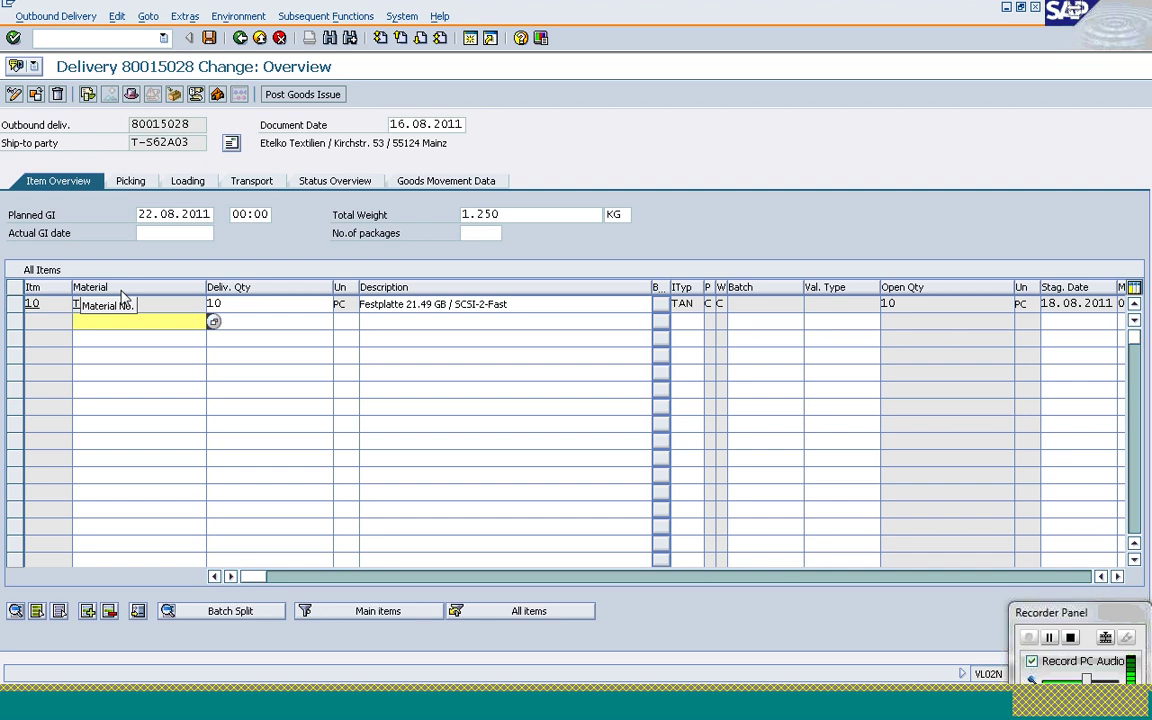
key(Return)
Check the delivery's picking data, including the overall picking status, overall WM status and picked quantity
click(127, 184)
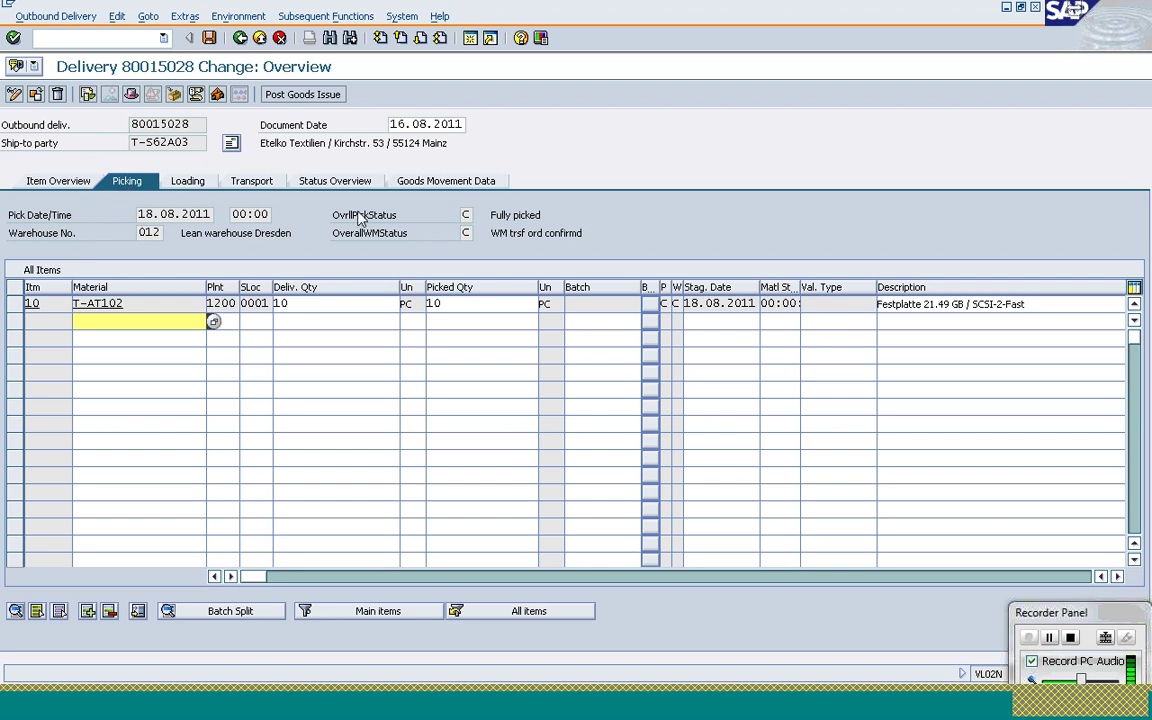
click(465, 232)
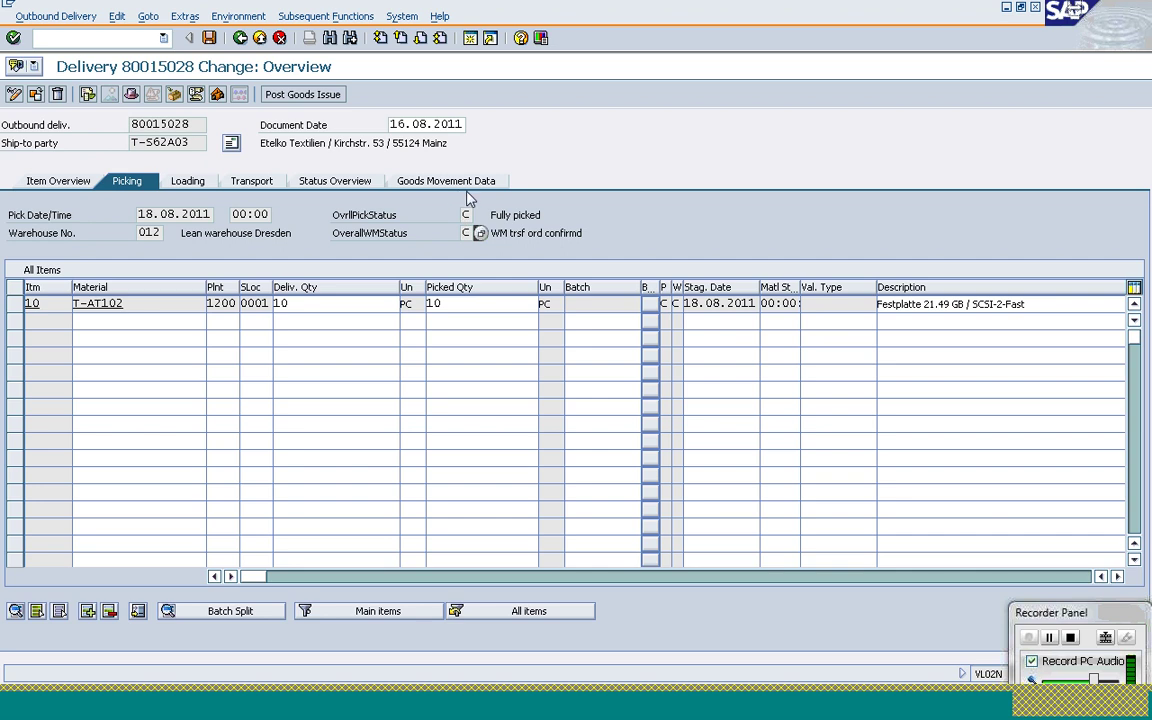
click(465, 215)
click(516, 216)
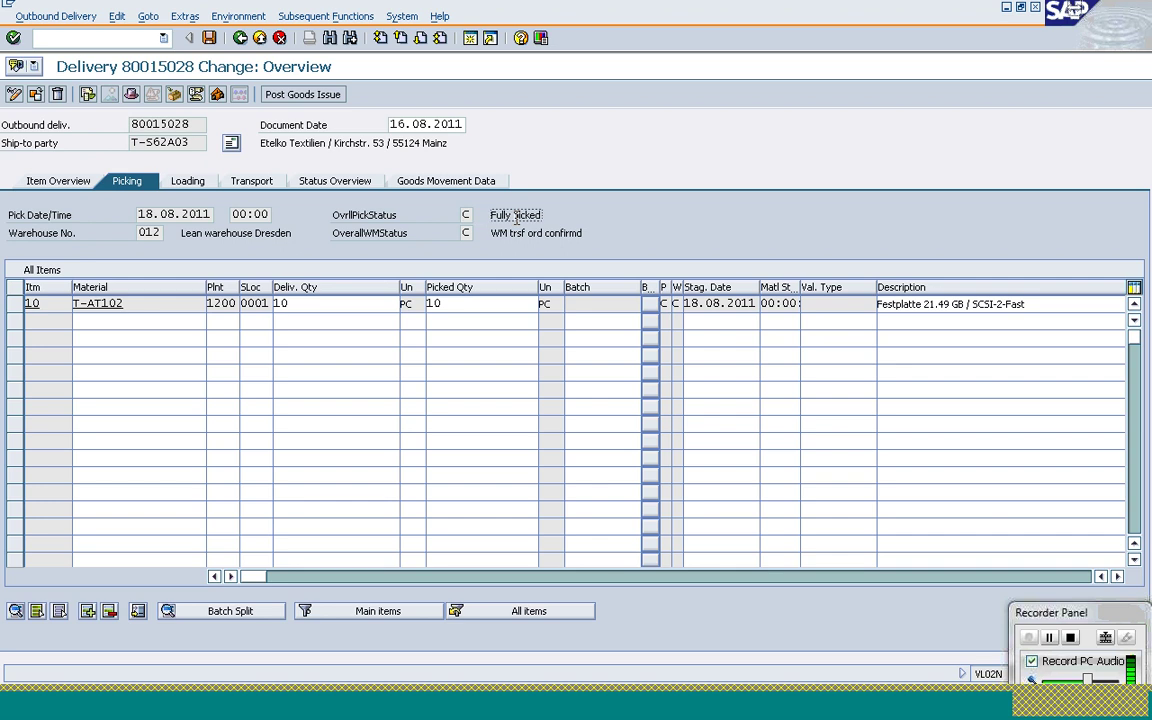
click(512, 234)
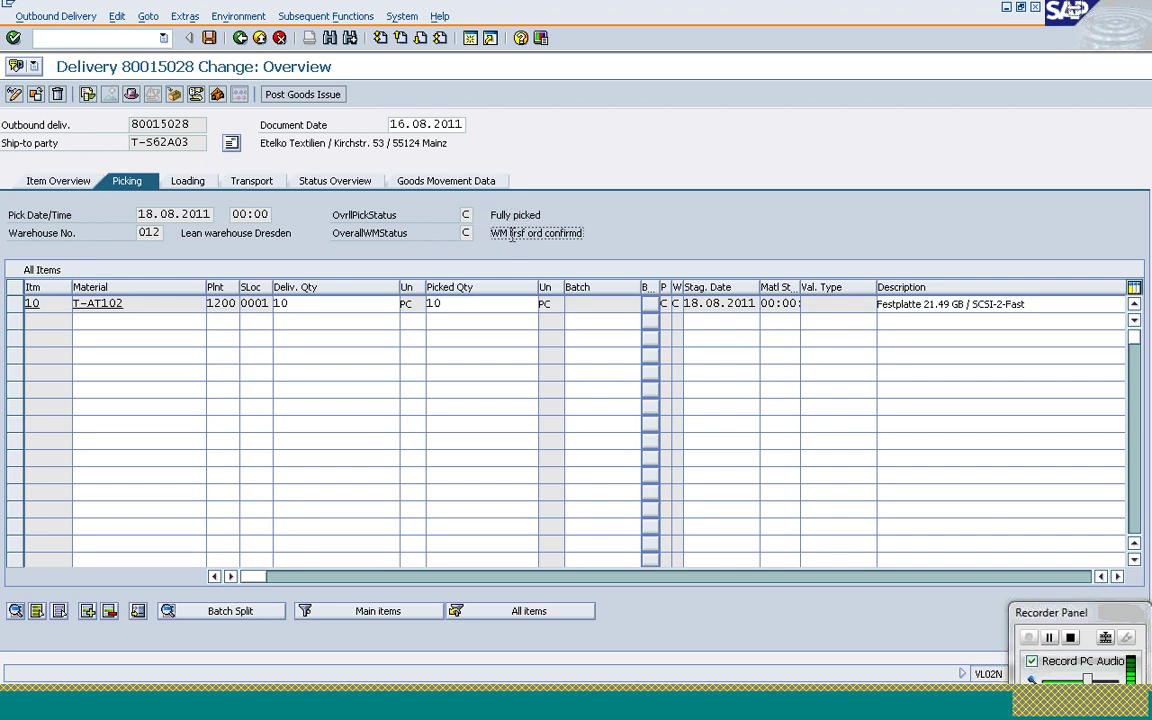
click(459, 308)
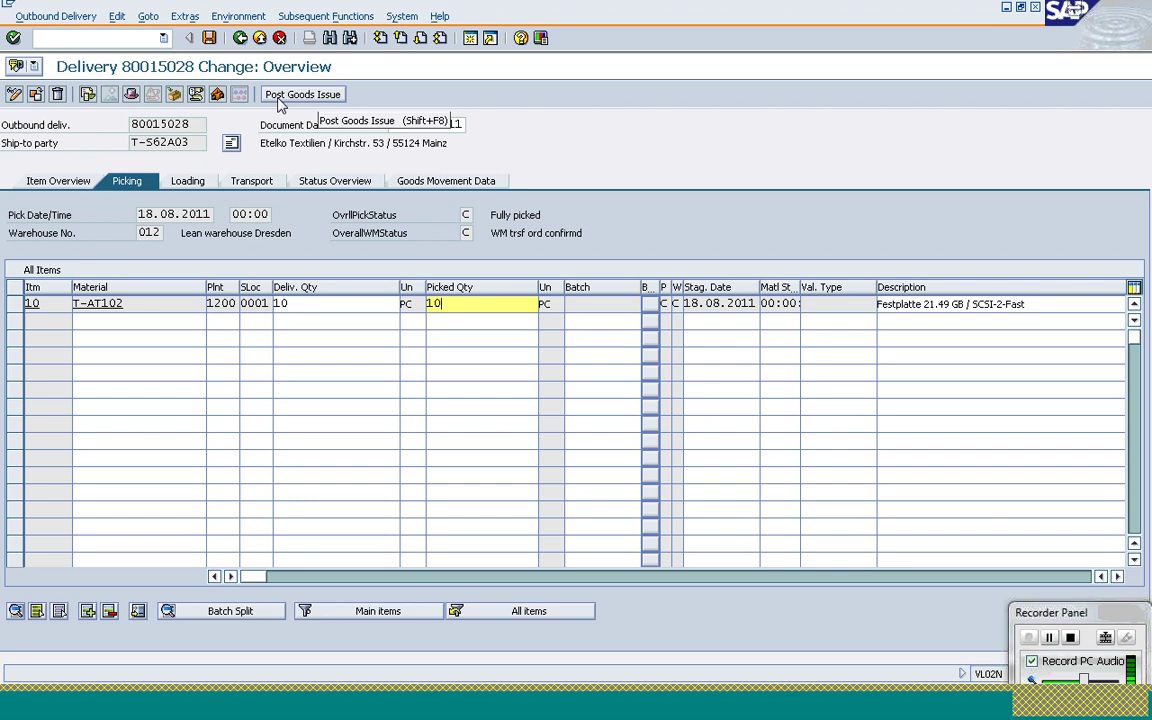
Start VL06O and list the outbound deliveries for goods issue at shipping point 1200
click(88, 41)
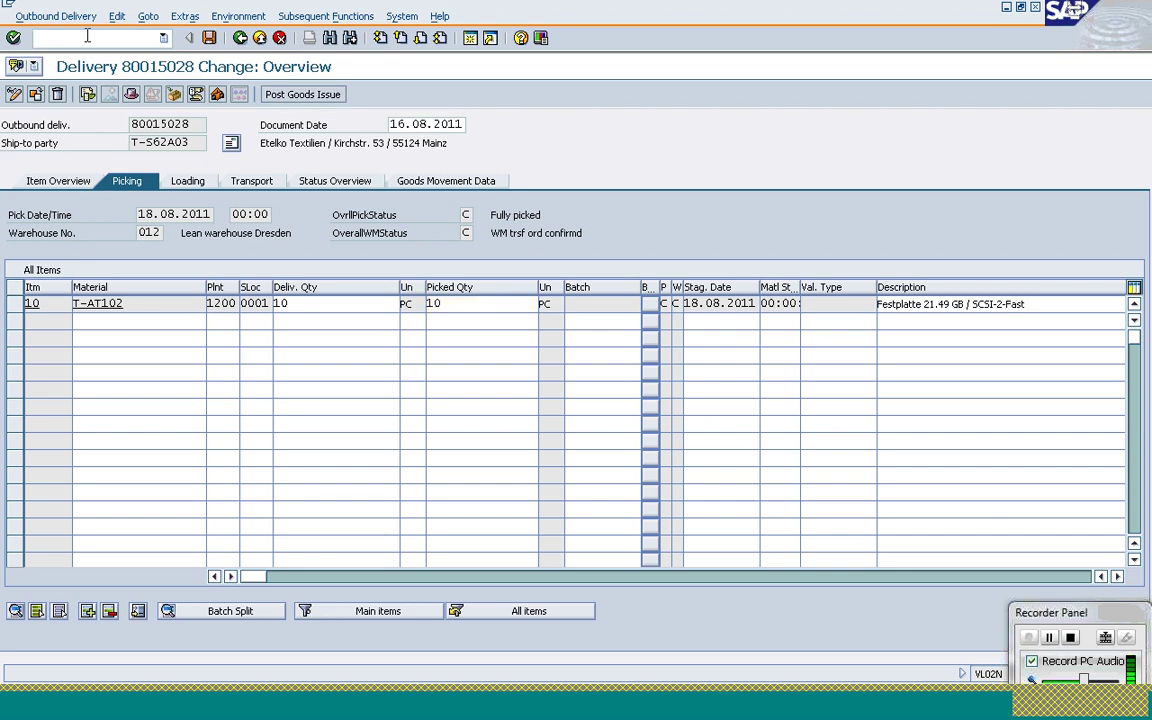
text(/nvl06o)
key(Return)
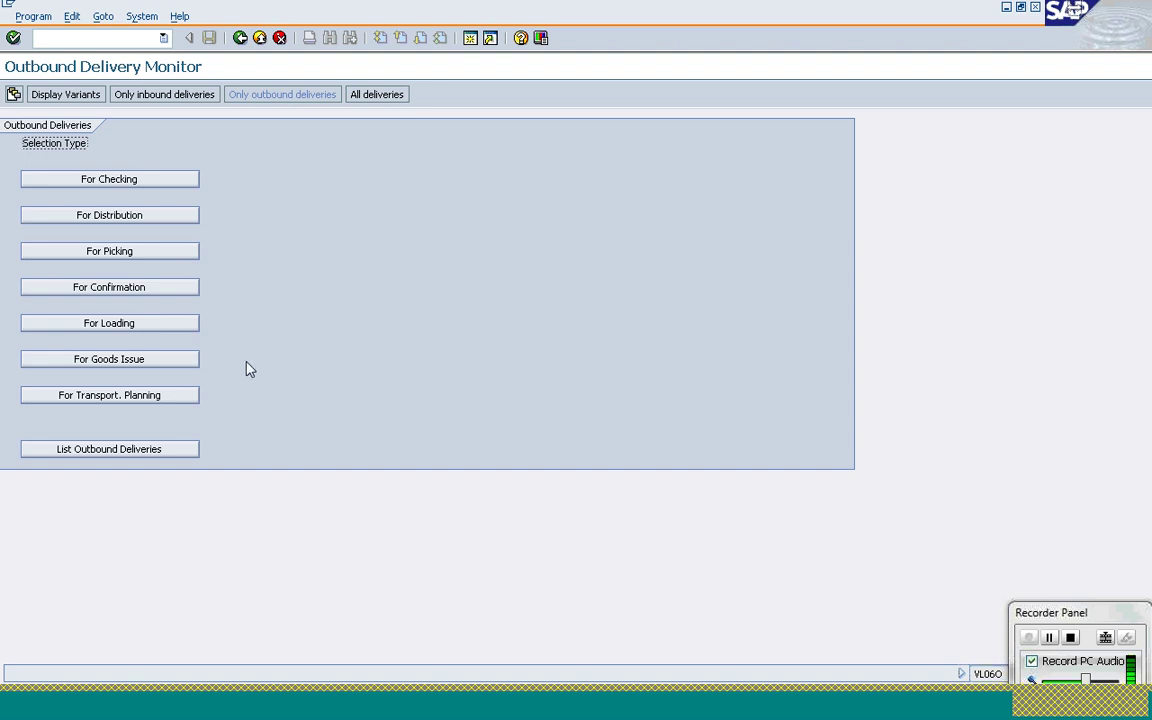
click(141, 362)
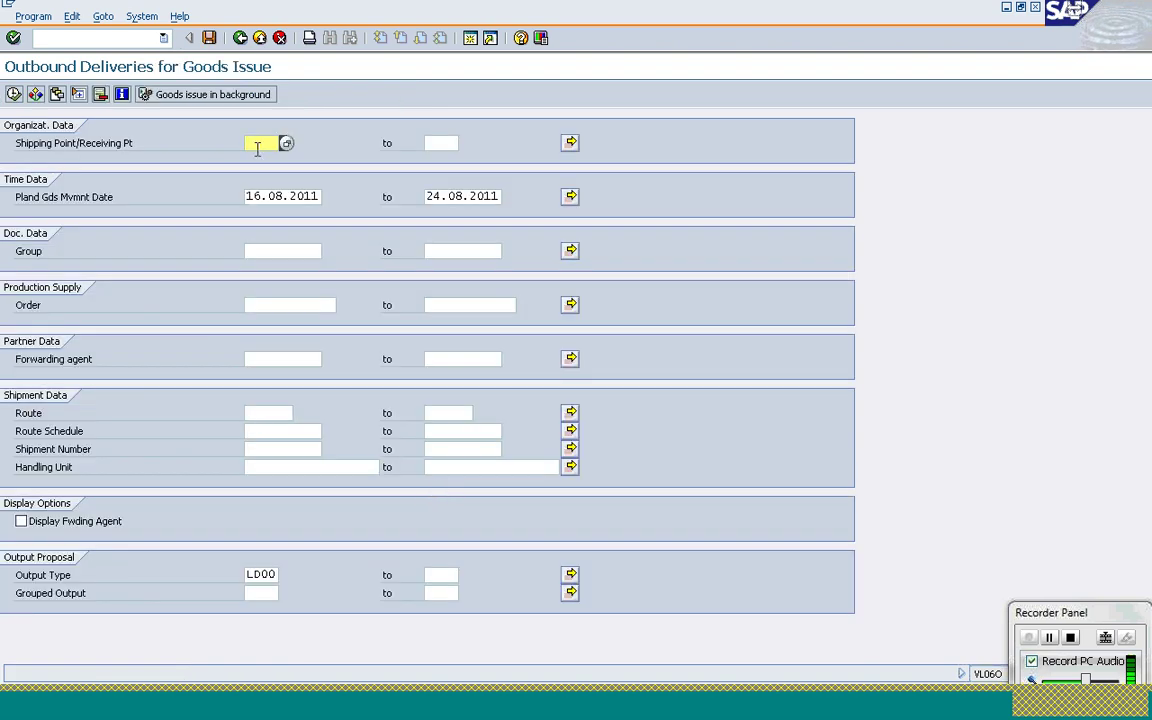
text(1)
text(00)
click(13, 95)
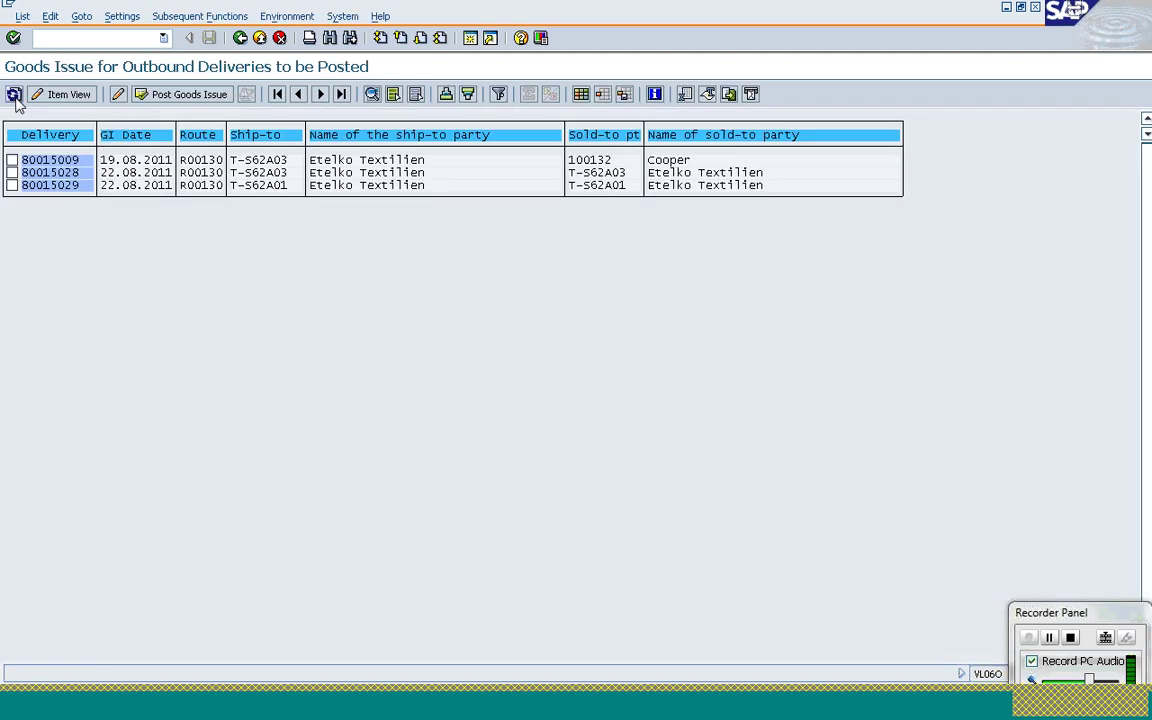
Post goods issue for the two deliveries with goods issue date 22.08.2011, using actual goods movement date 16.08.2011
click(12, 172)
click(12, 185)
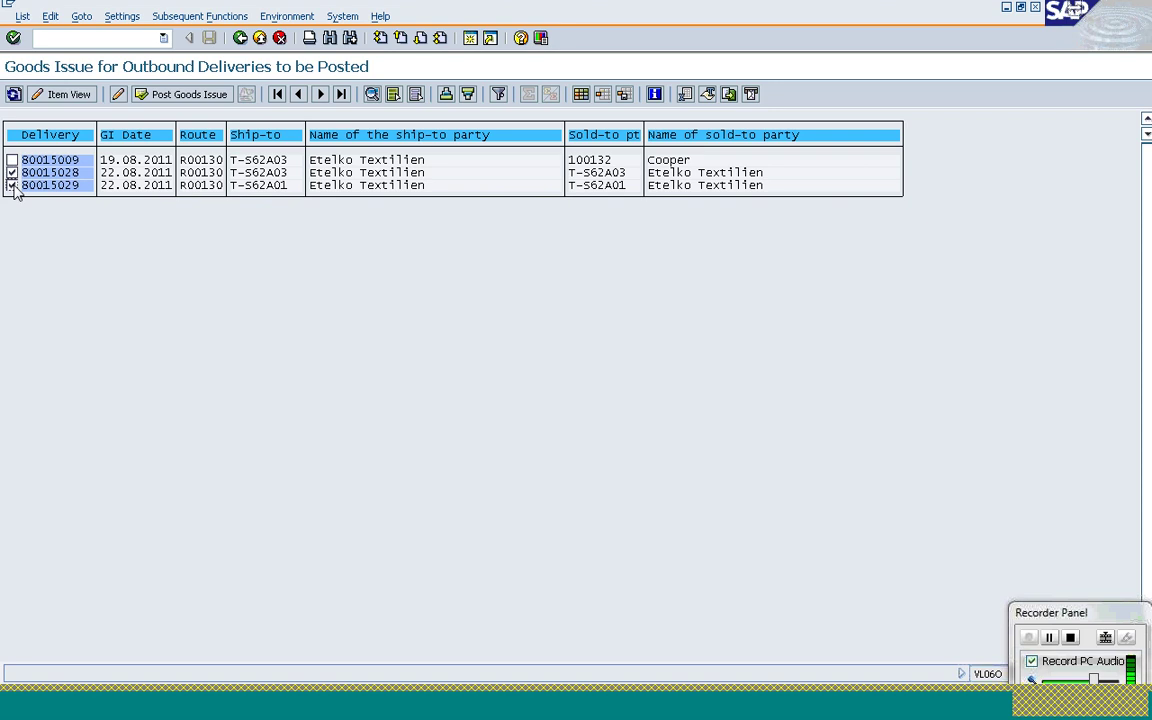
click(170, 104)
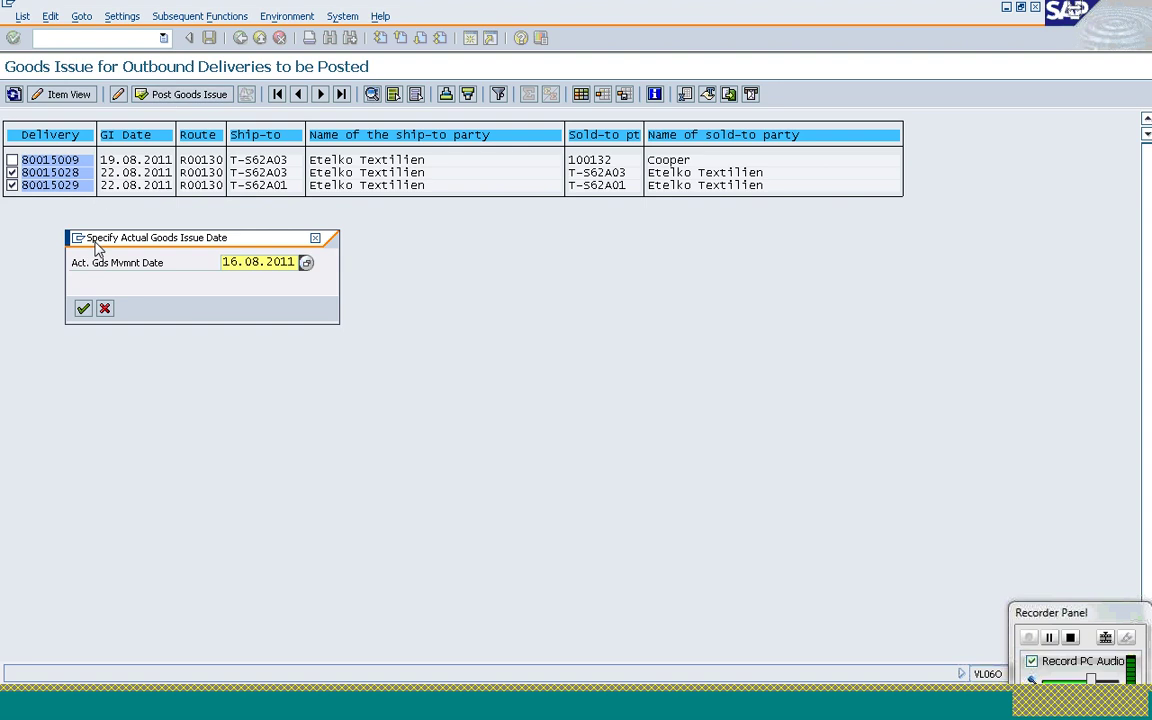
drag(97, 248, 252, 217)
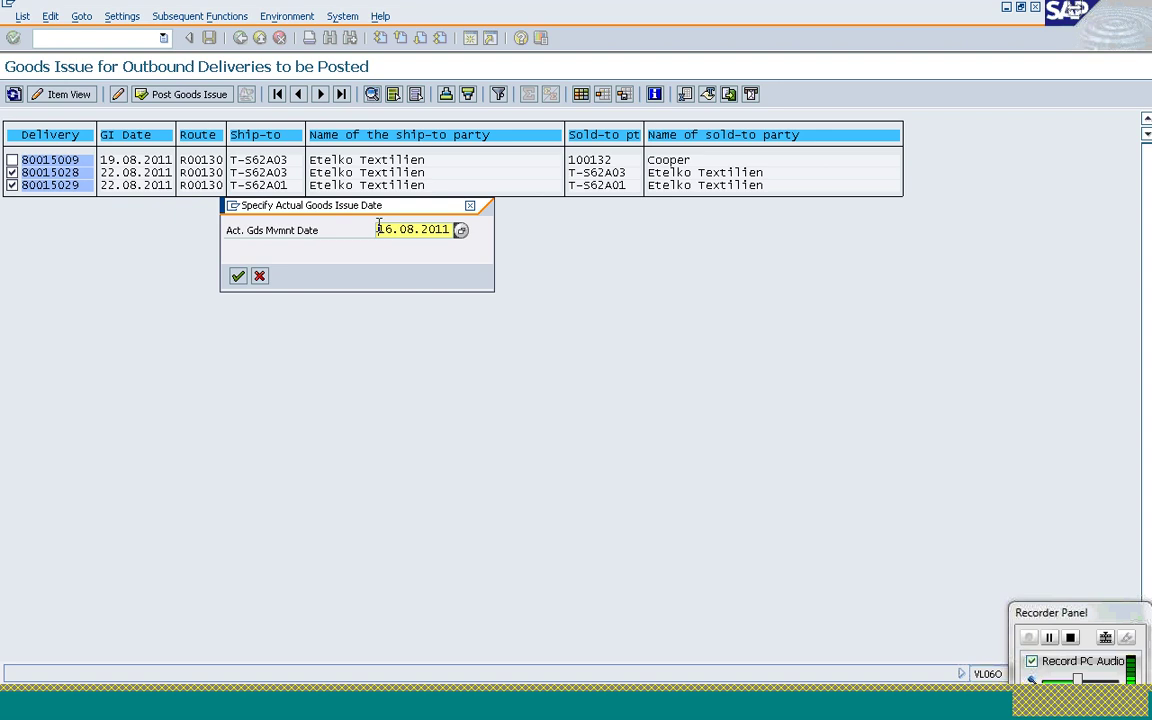
click(238, 277)
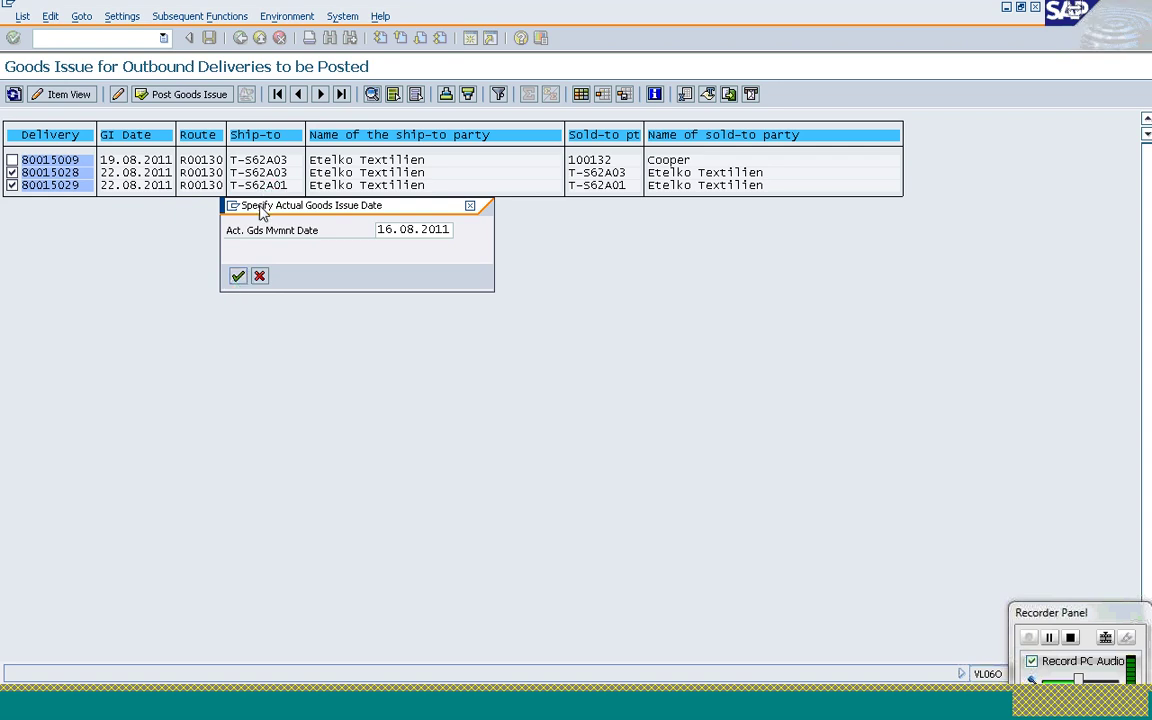
drag(260, 212, 296, 249)
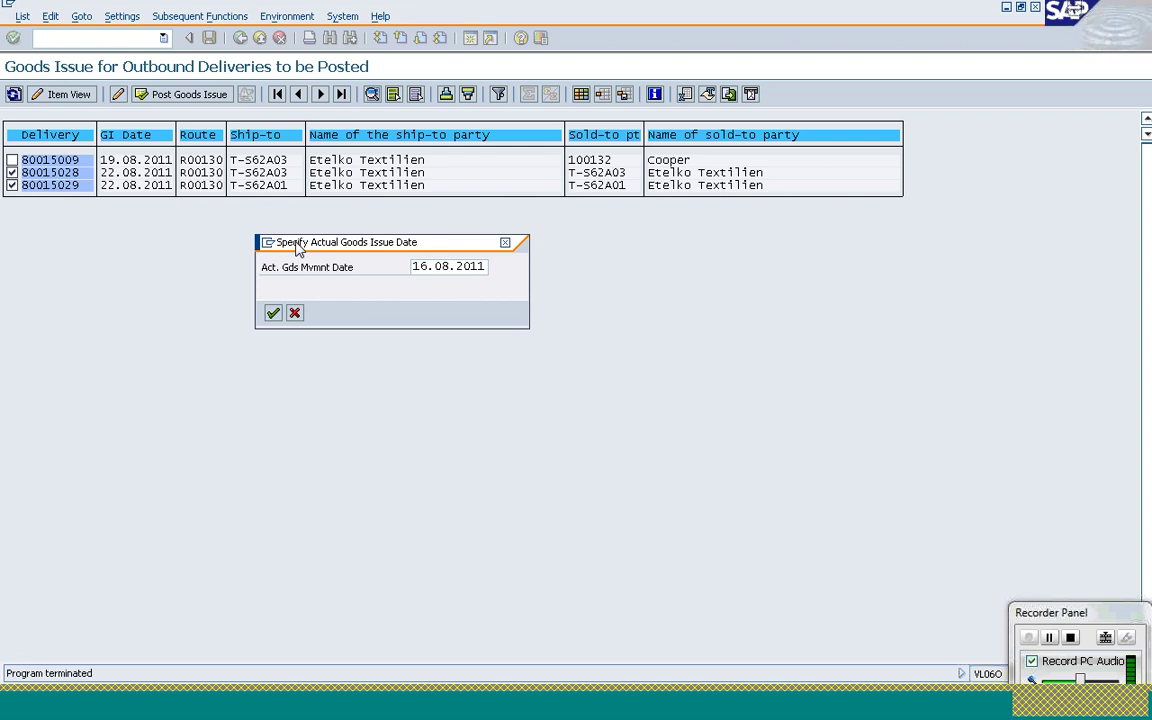
drag(297, 248, 359, 302)
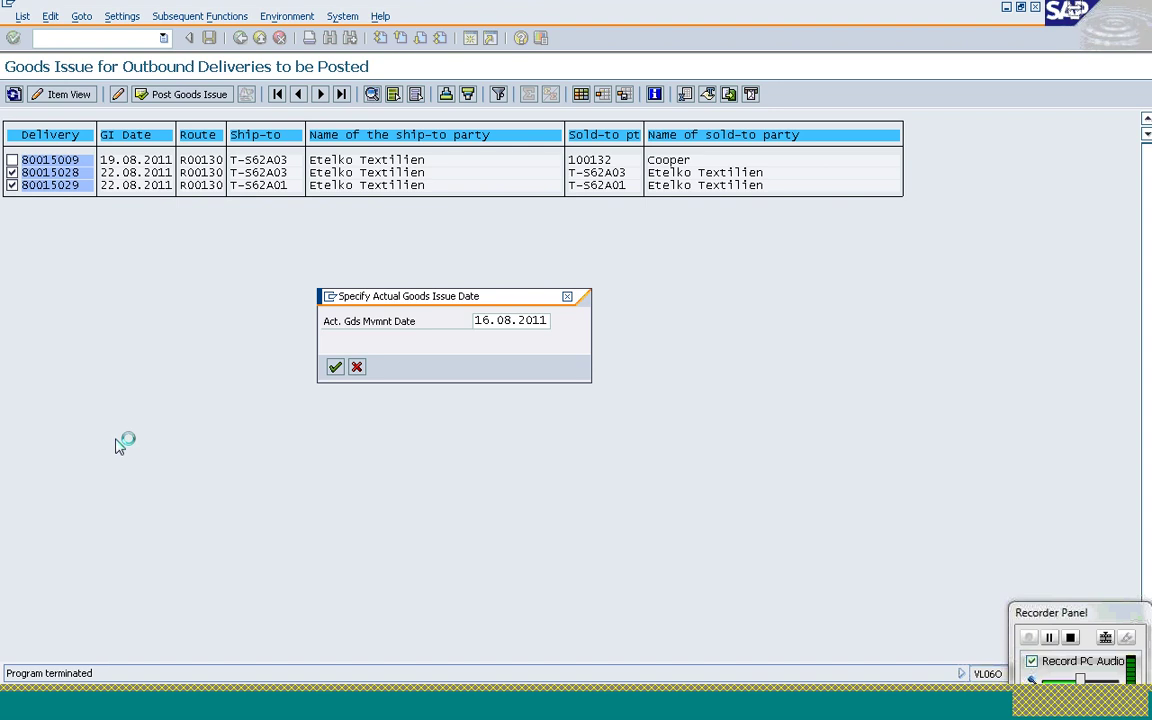
drag(353, 303, 345, 213)
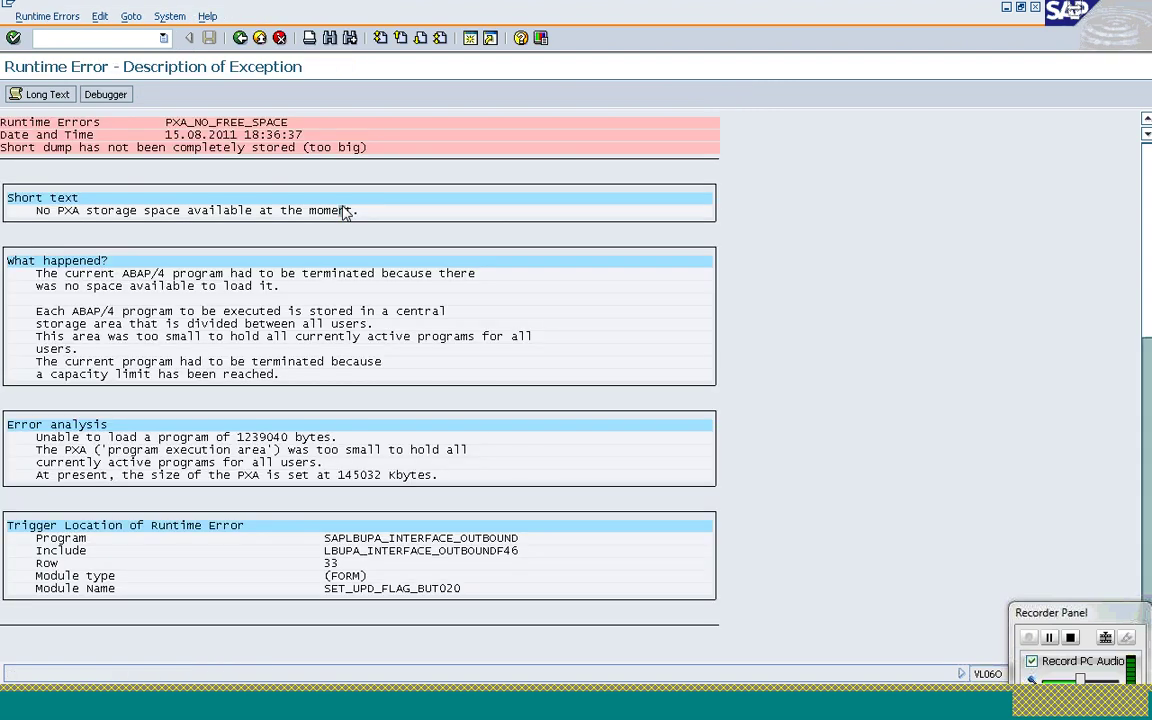
Start VL02N, open the outbound delivery whose number ends in 8 and post its goods issue
click(342, 211)
text(/nvl02n)
key(Return)
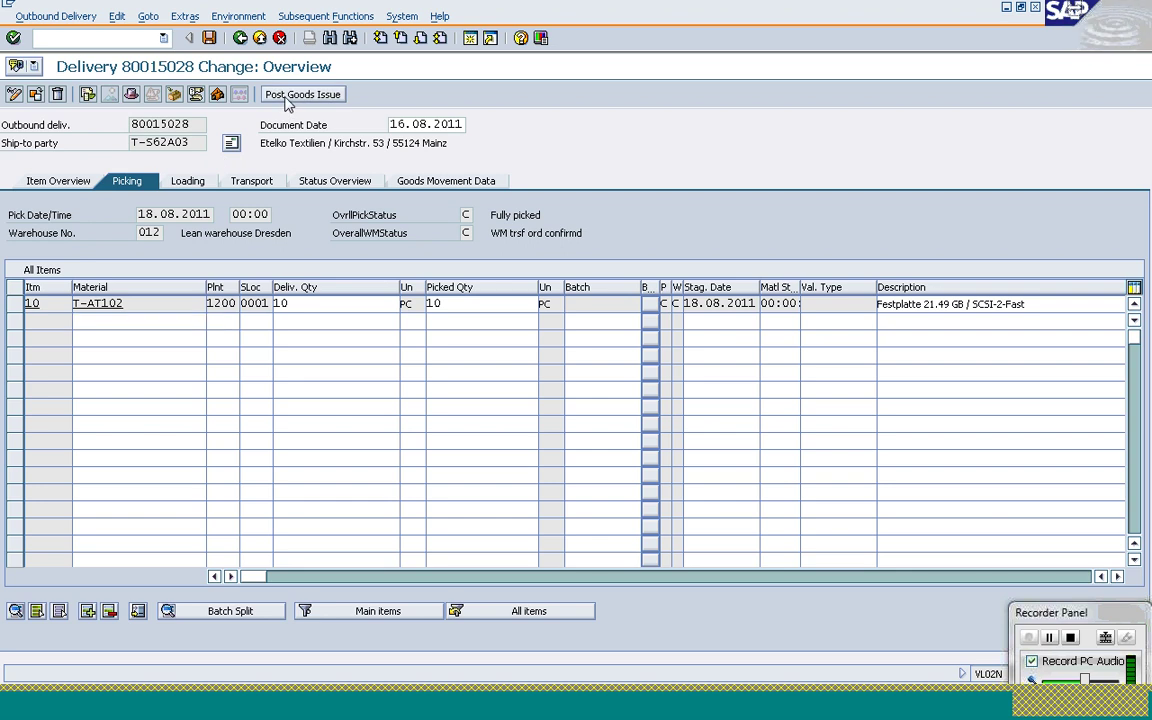
click(286, 97)
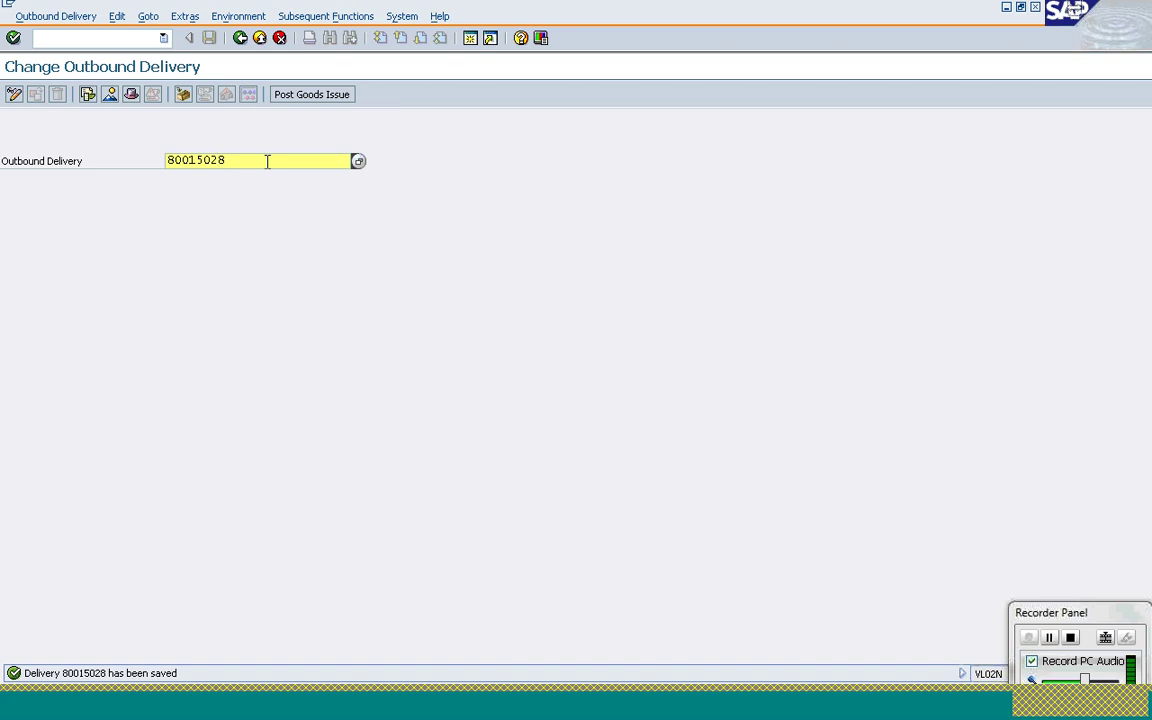
Start VL06O again and list the outbound deliveries for goods issue at shipping point 1200
click(69, 40)
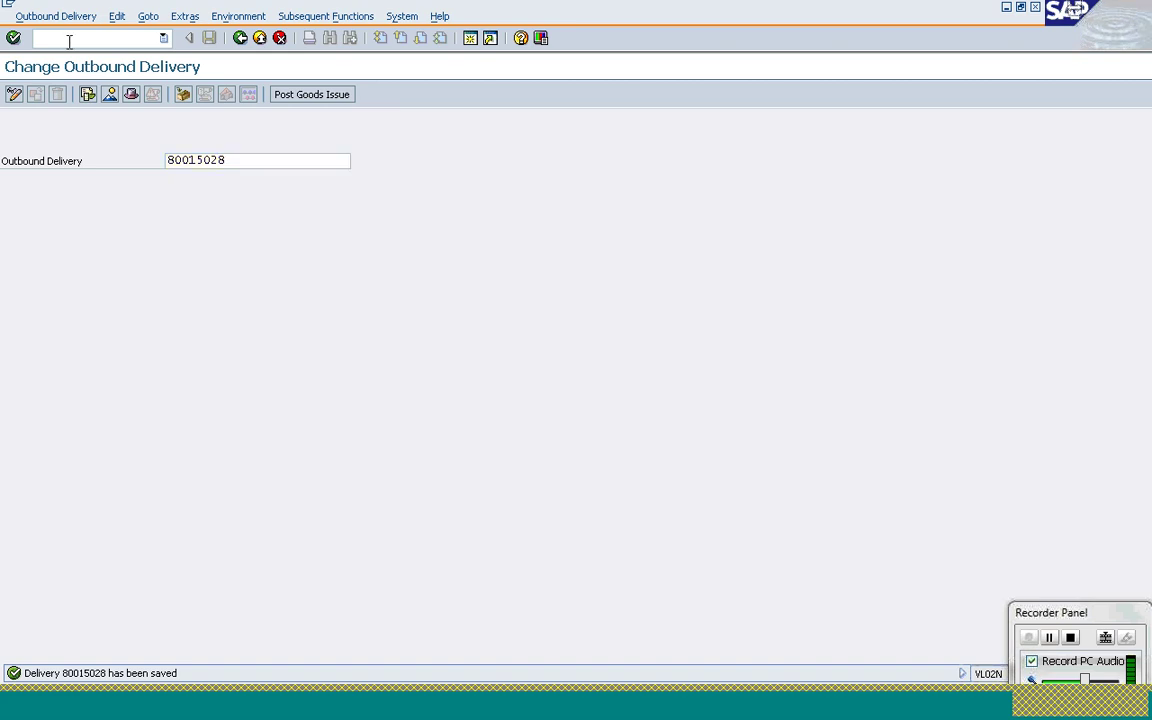
text(/)
text(nvl0)
text(6)
text(c)
key(Return)
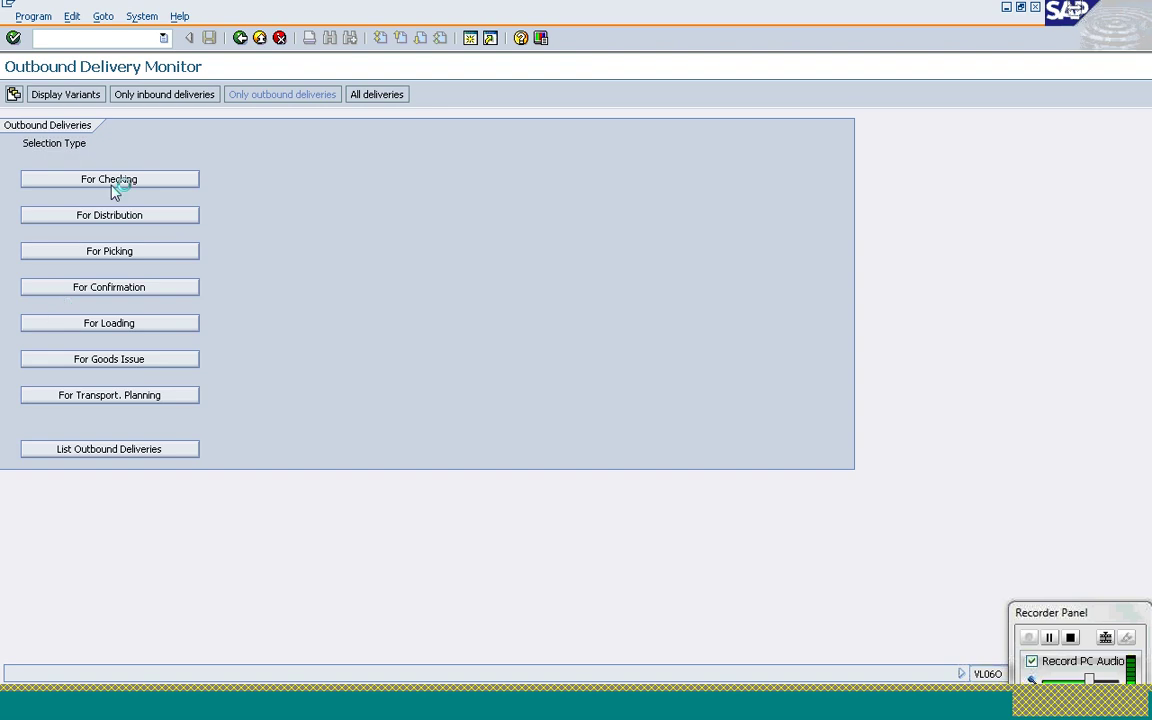
text(120)
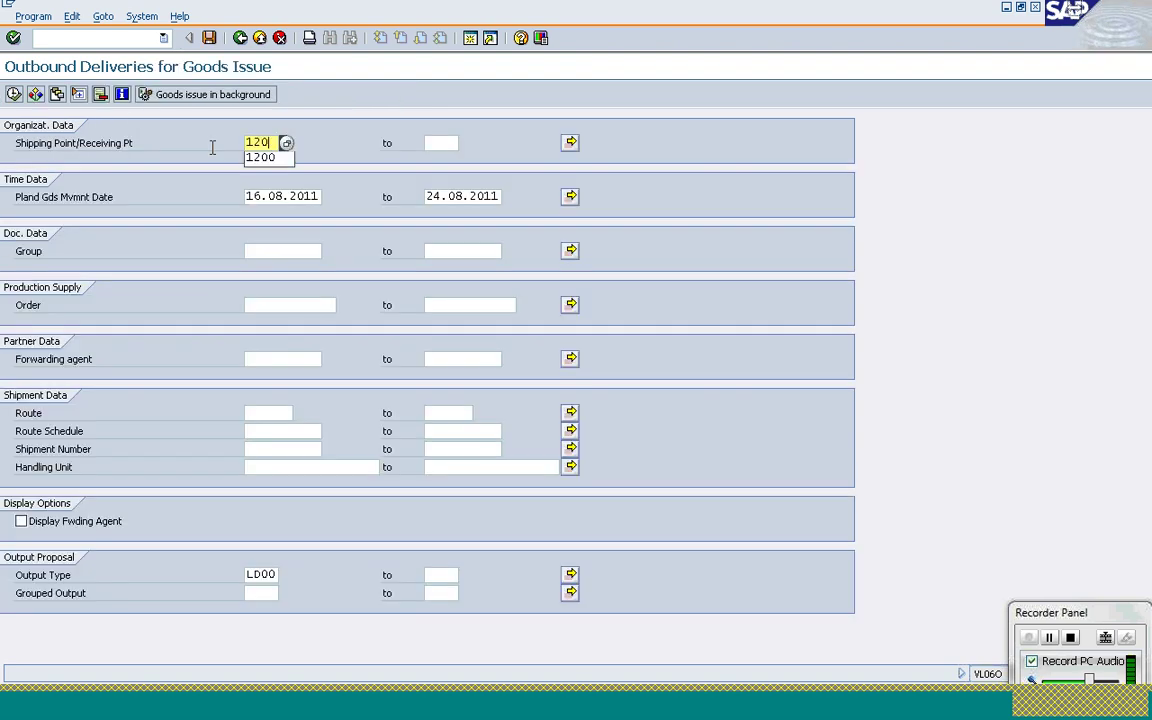
text(0)
key(F8)
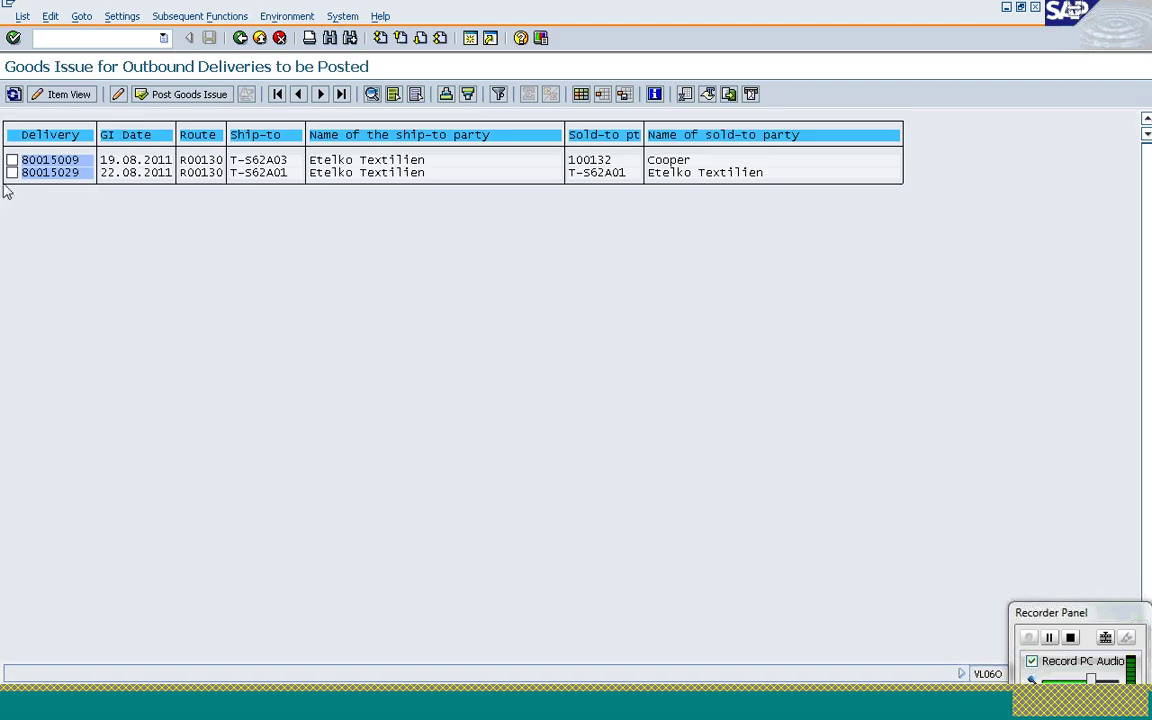
Try to post goods issue for the delivery with goods issue date 22.08.2011, using actual goods movement date 16.08.2011
click(12, 172)
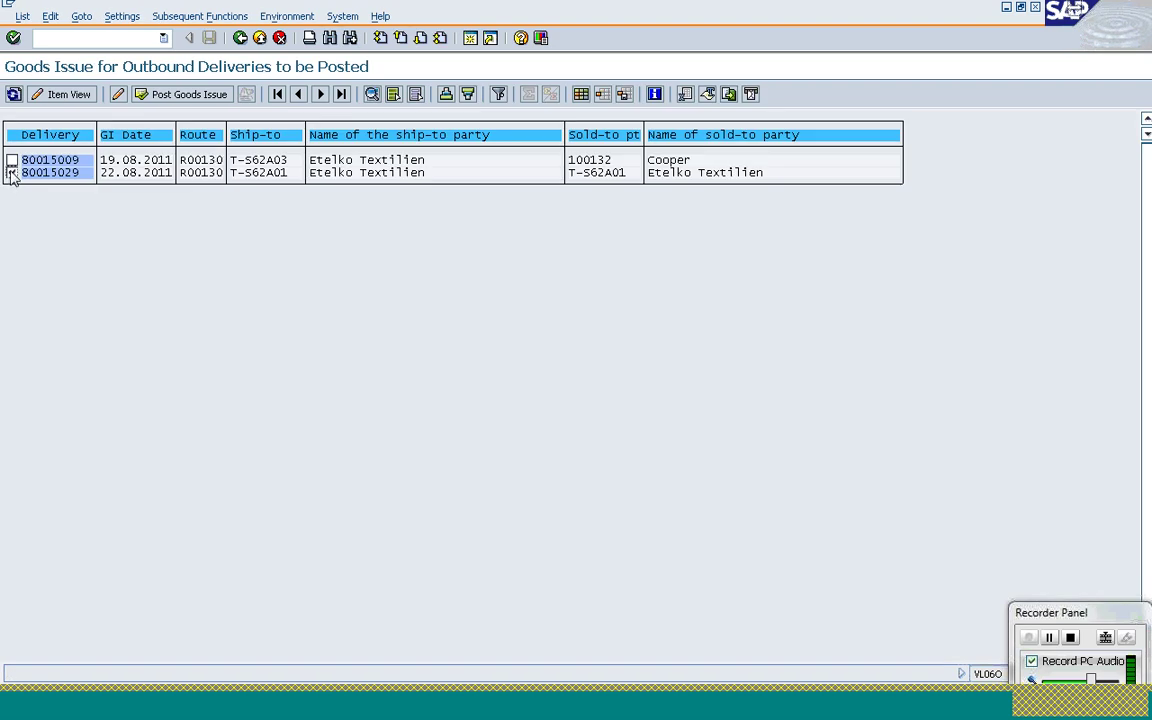
click(205, 96)
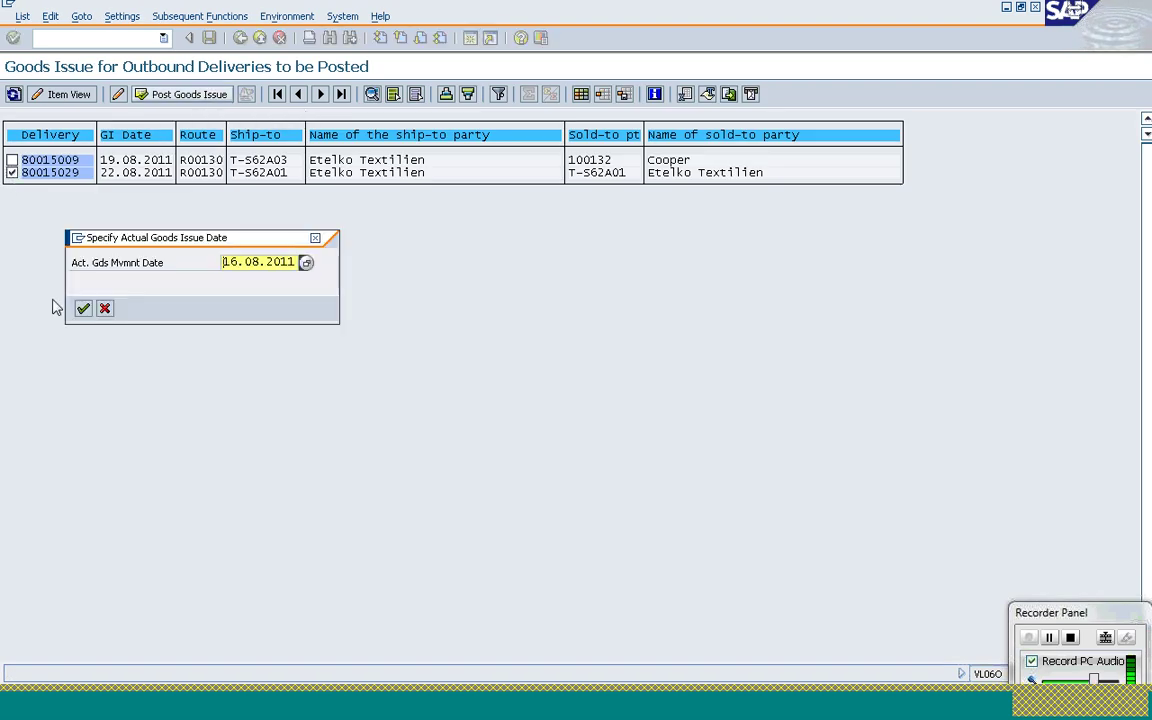
click(88, 312)
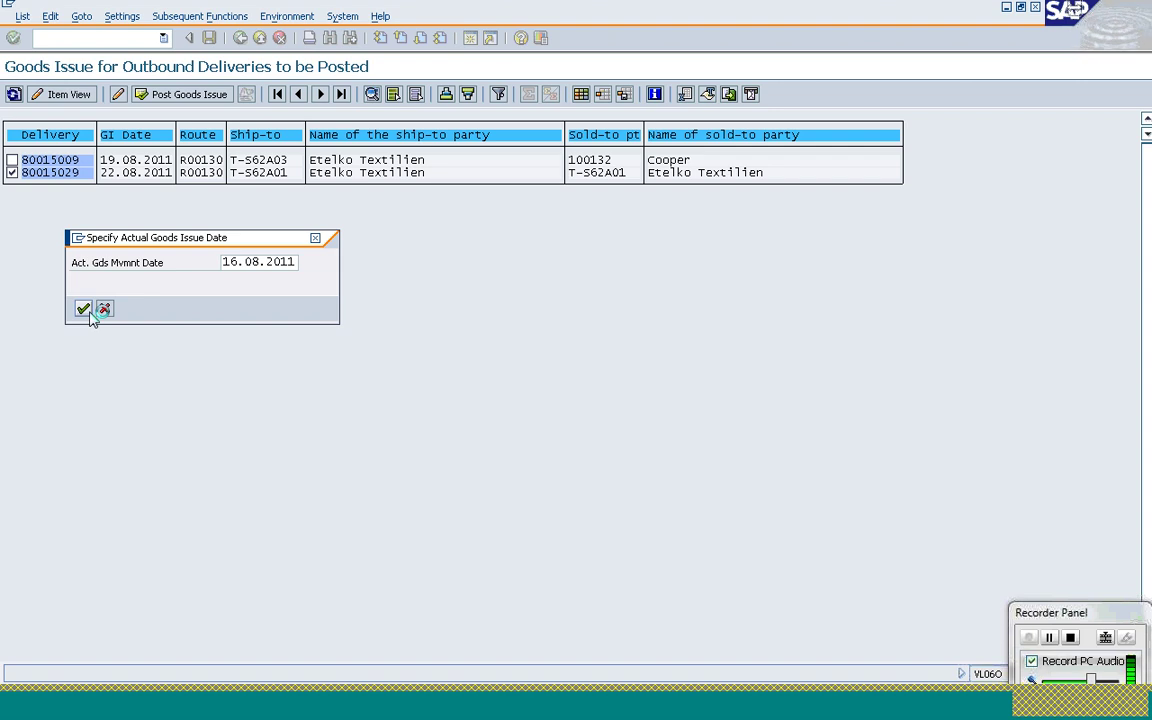
click(86, 311)
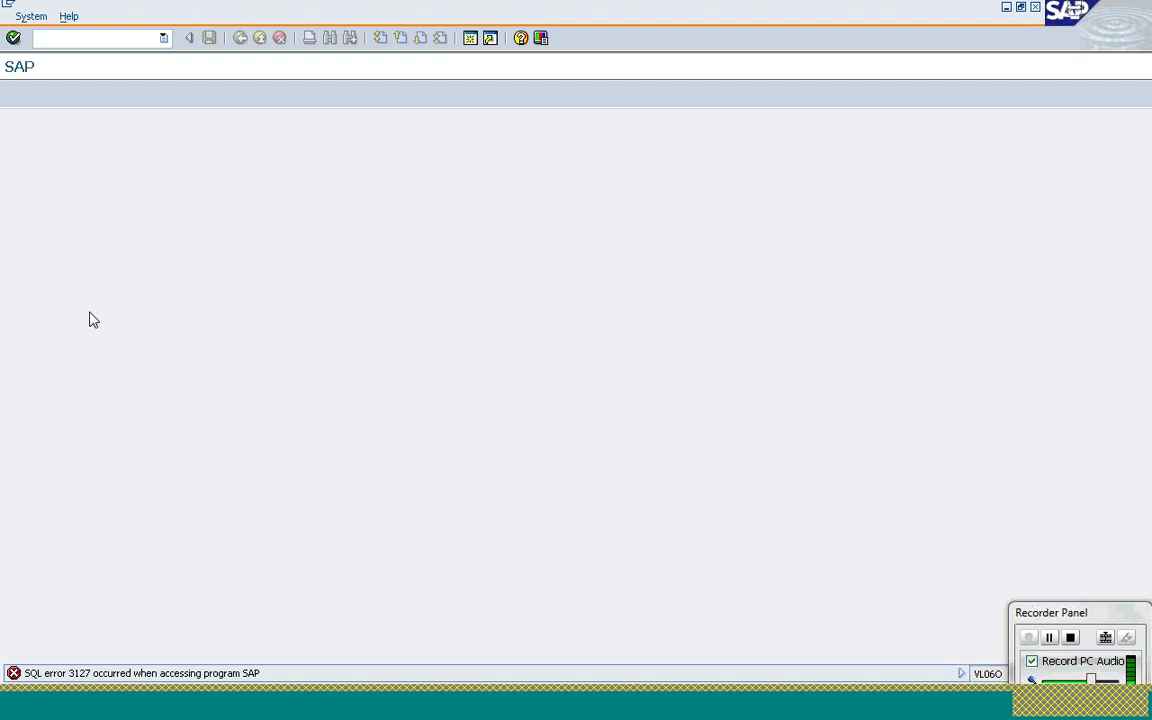
Start VL02N, open the outbound delivery whose number ends in 9 and post its goods issue
click(55, 44)
text(/nvl02n)
key(Return)
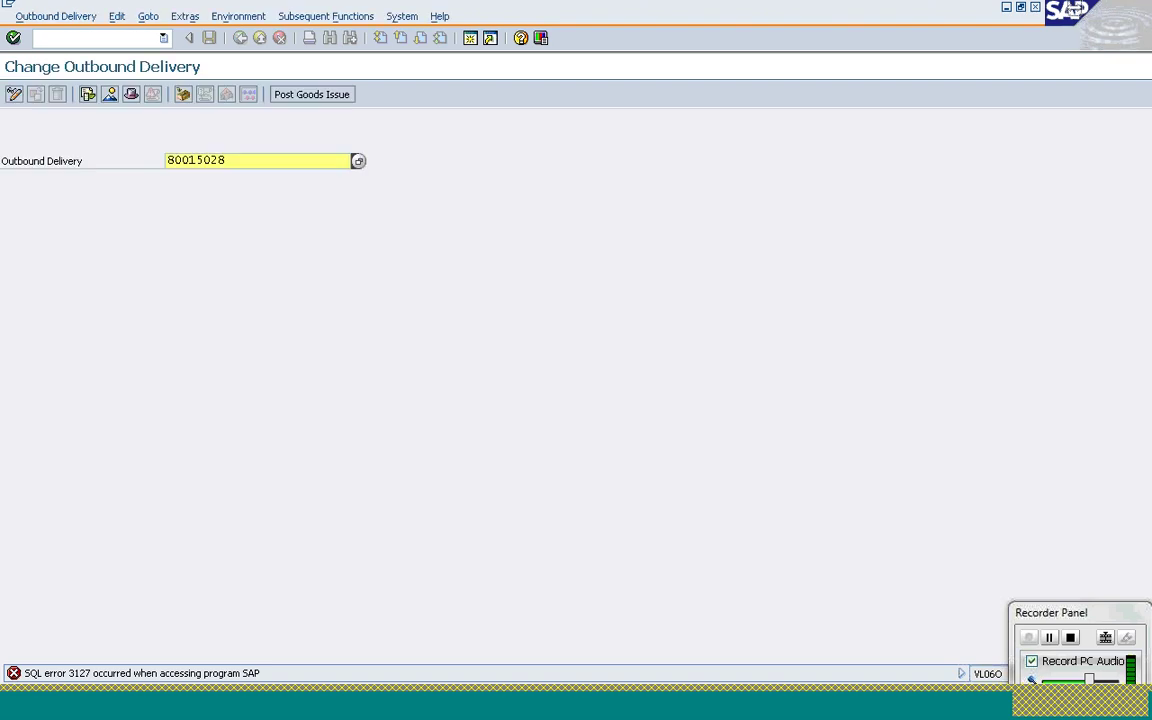
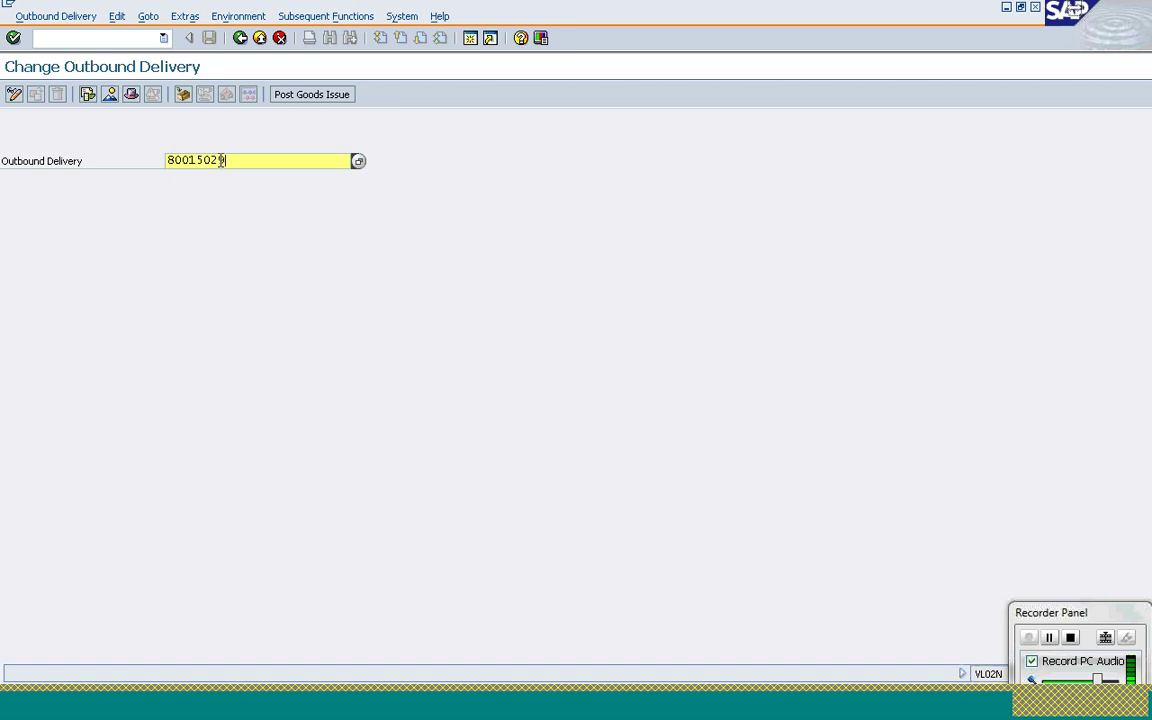
key(Return)
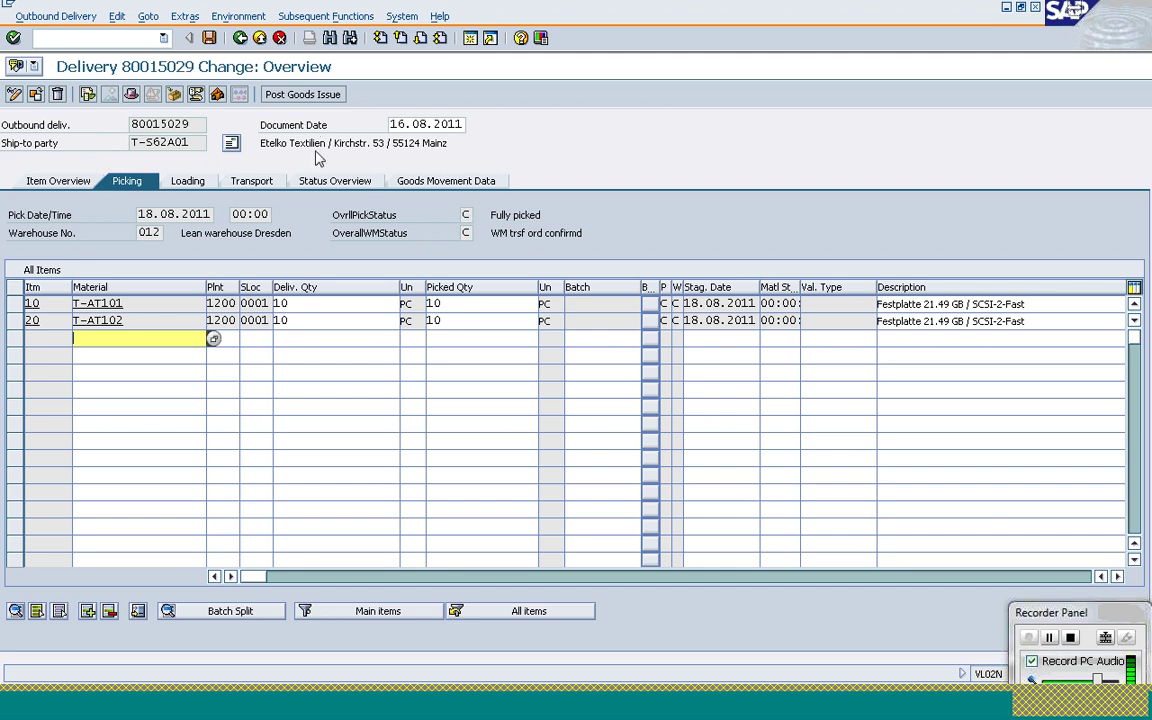
click(285, 96)
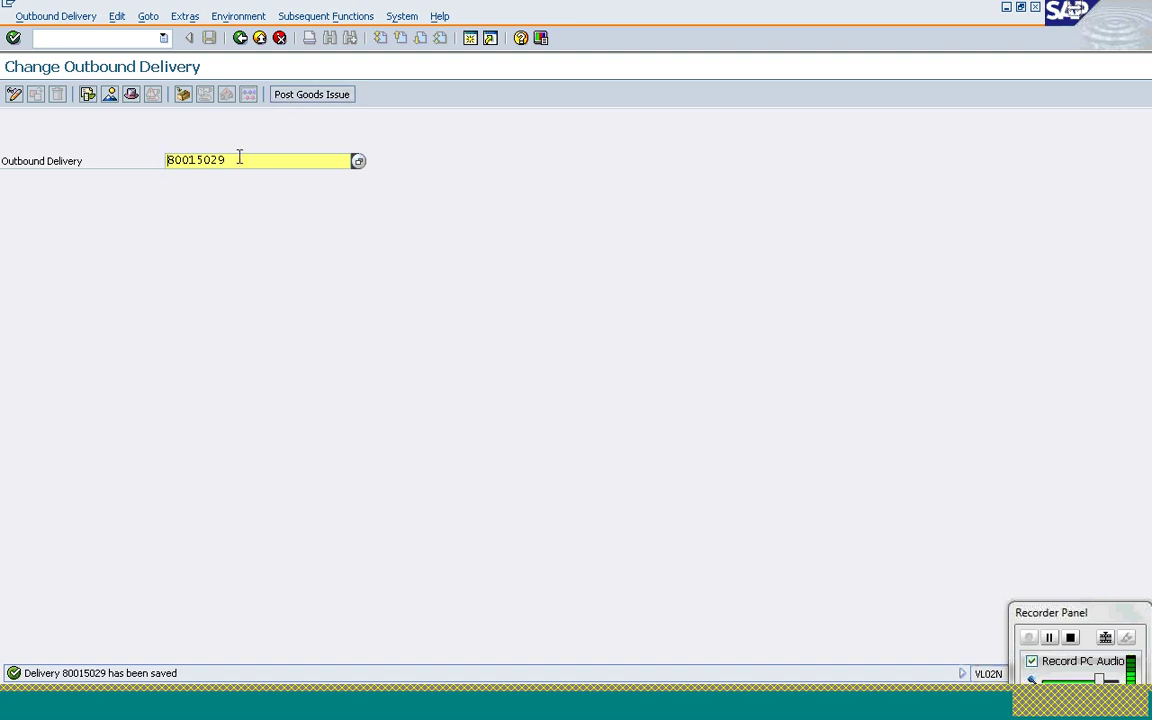
Leave the delivery change transaction and start VF04 to maintain the billing due list
click(240, 41)
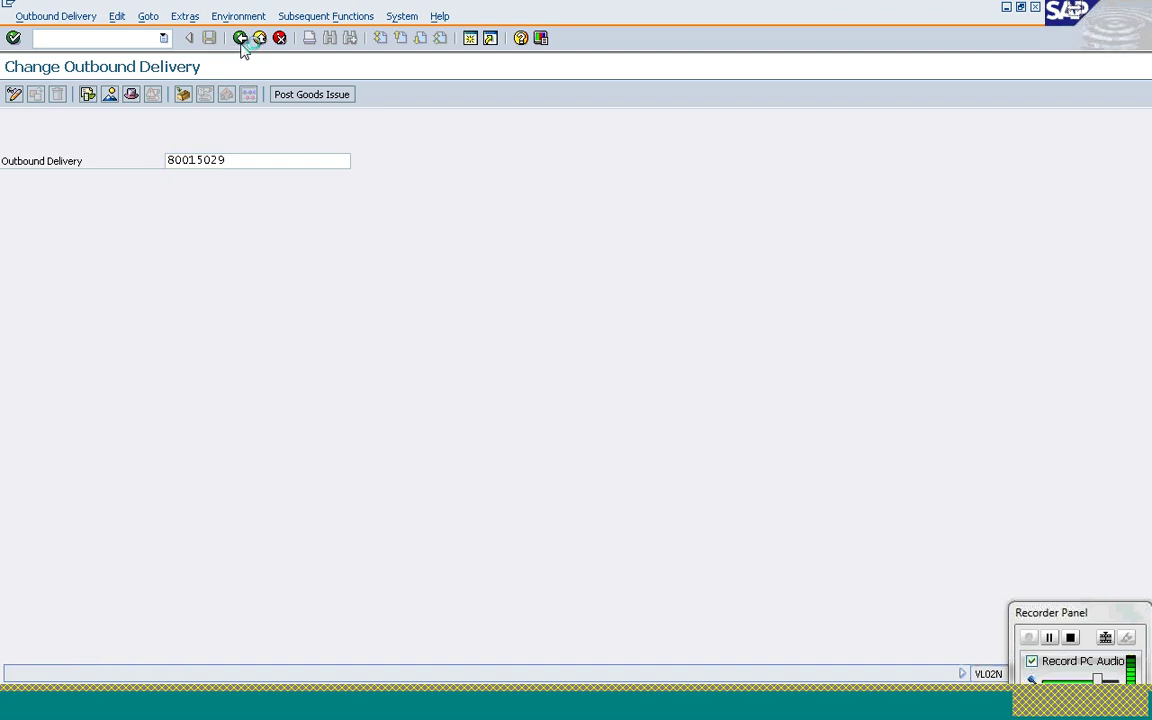
click(241, 42)
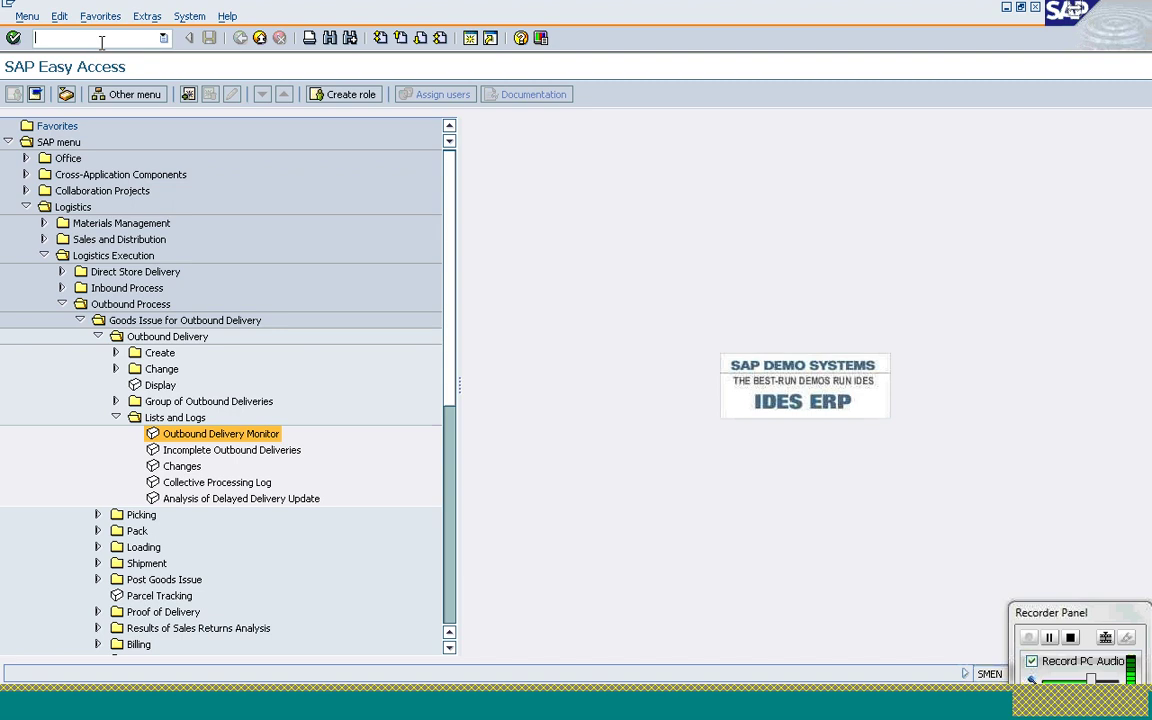
text(vl)
text(04)
key(Return)
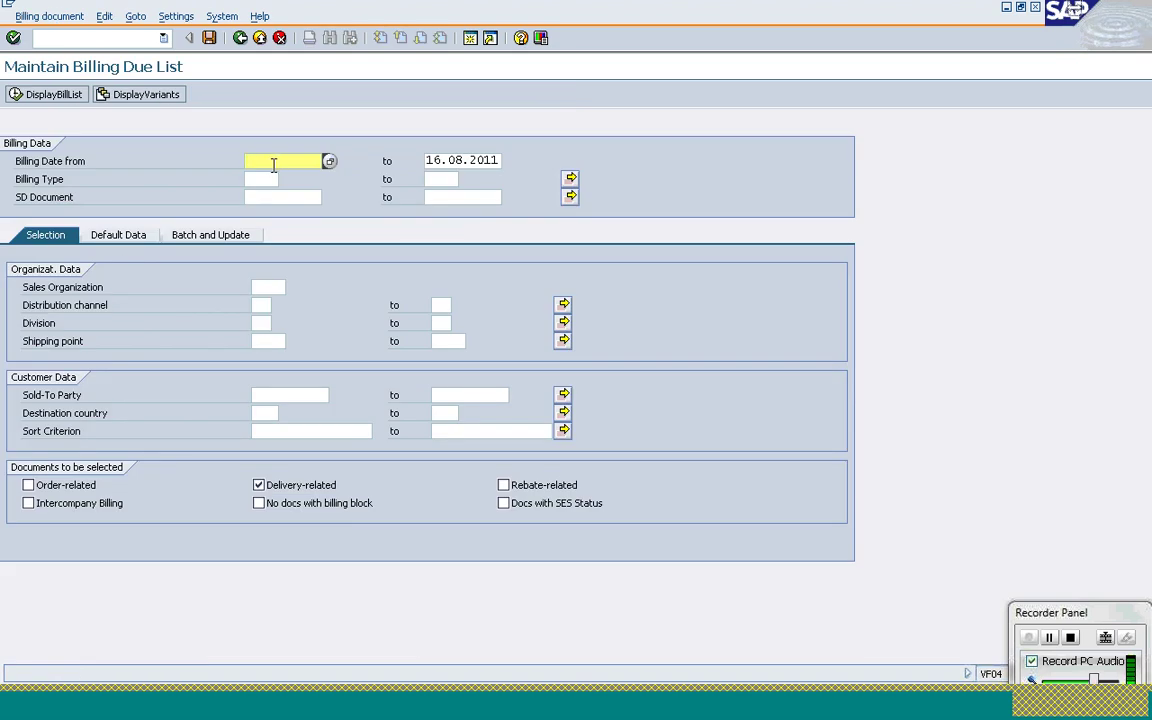
Display the billing due list for 16.08.2011 to 23.08.2011, sales organization 1000, distribution channel 10, division 00 and shipping point 1200
text(16.08.2011)
key(Tab)
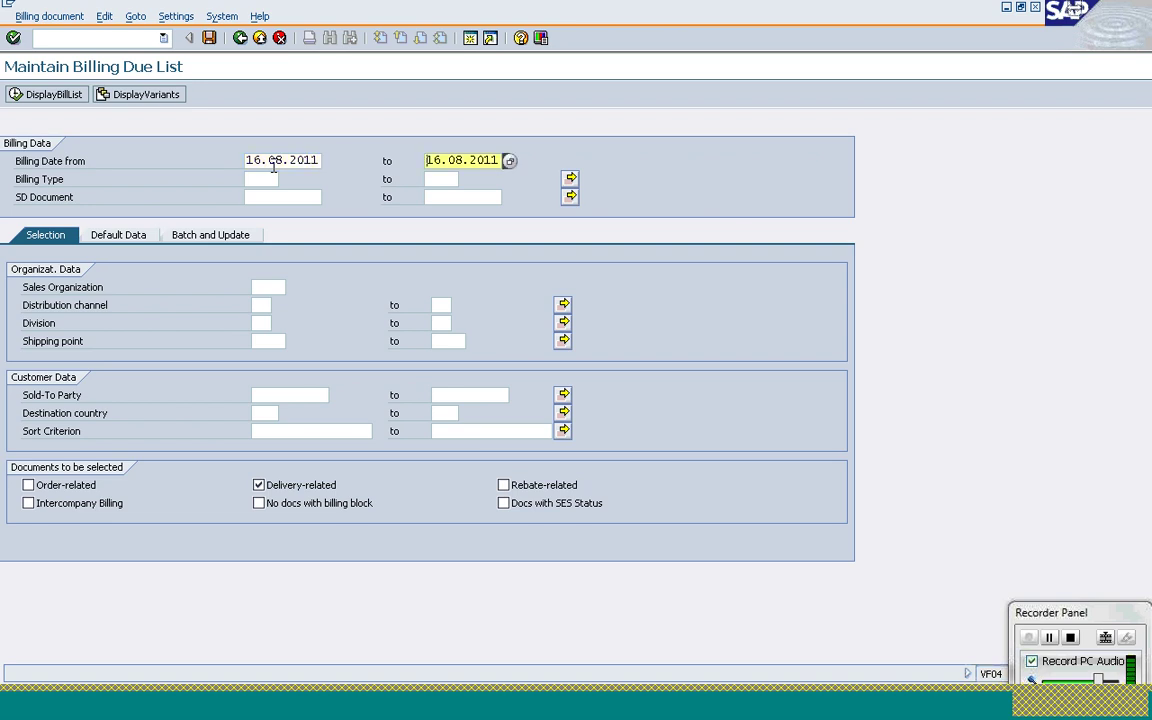
text(23)
click(265, 287)
text(1600)
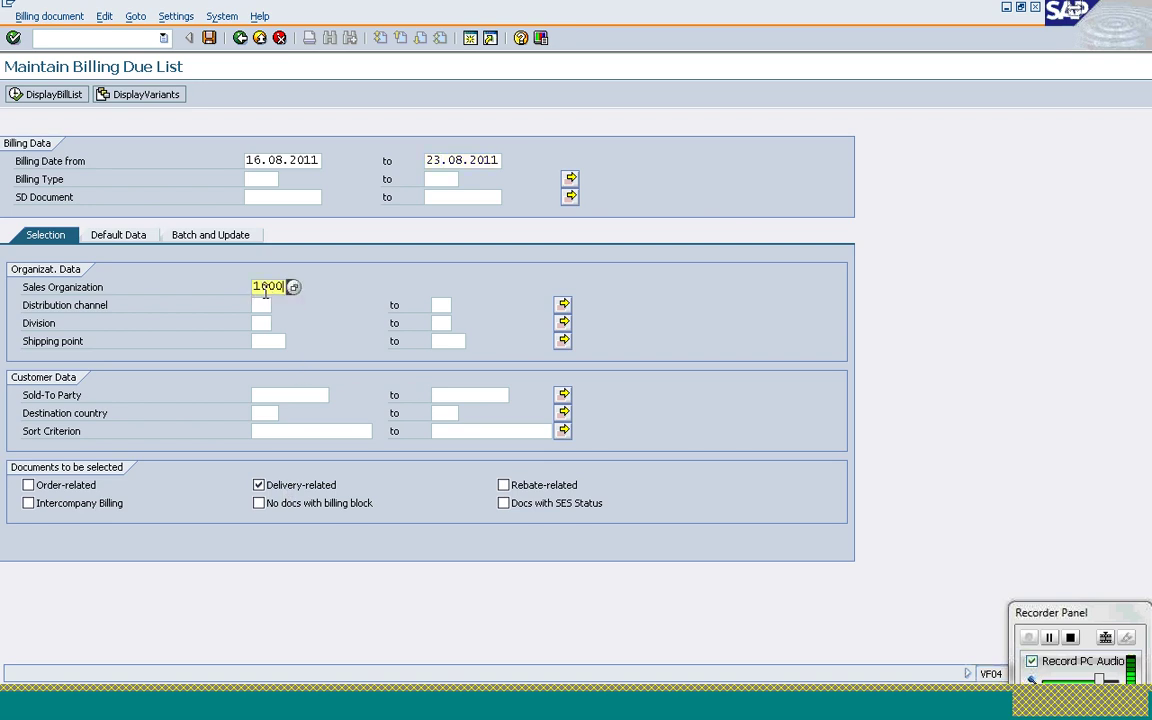
key(Tab)
text(10)
key(Tab)
text(00)
key(Tab)
text(1200)
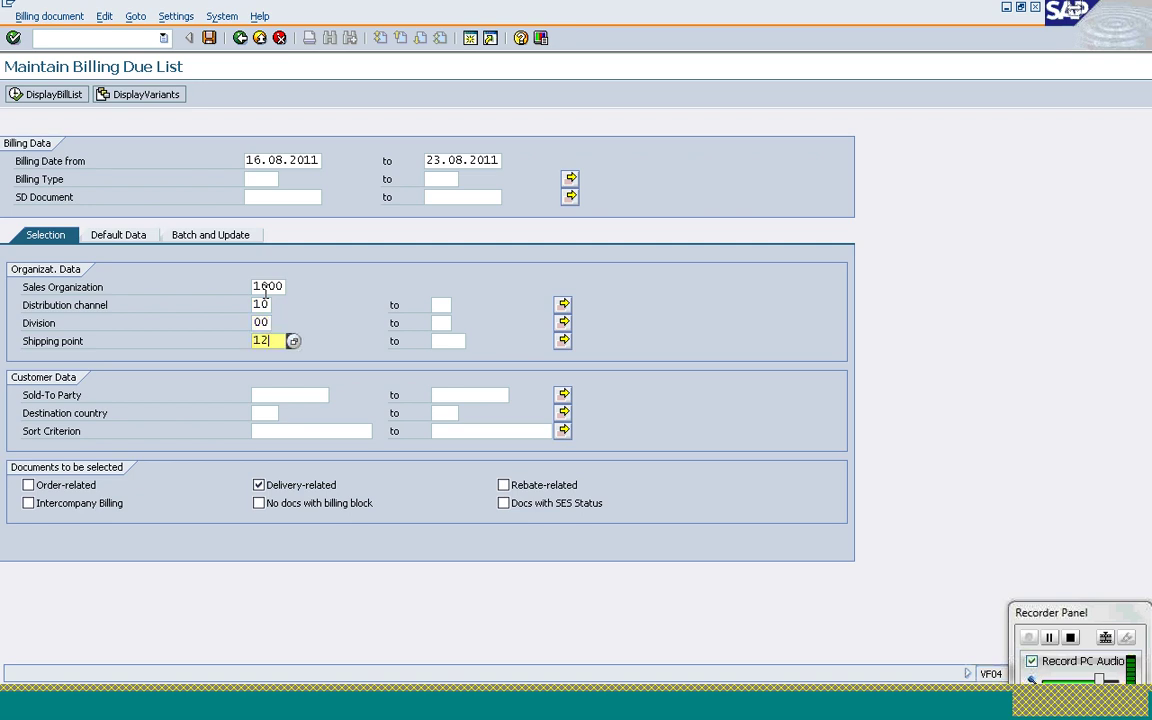
click(33, 96)
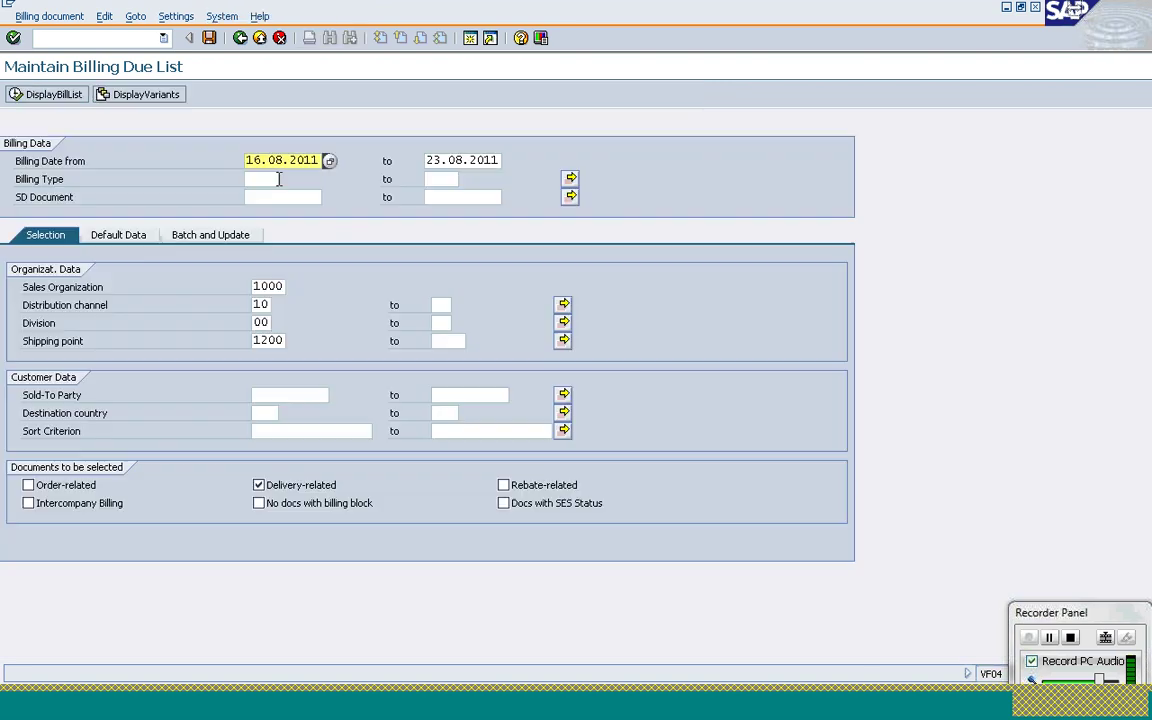
Clear the billing start date and display the billing due list again
key(Delete)
key(Delete)
key(Delete)
key(Delete)
key(Delete)
key(Delete)
key(Delete)
key(Delete)
key(Delete)
key(Delete)
click(32, 98)
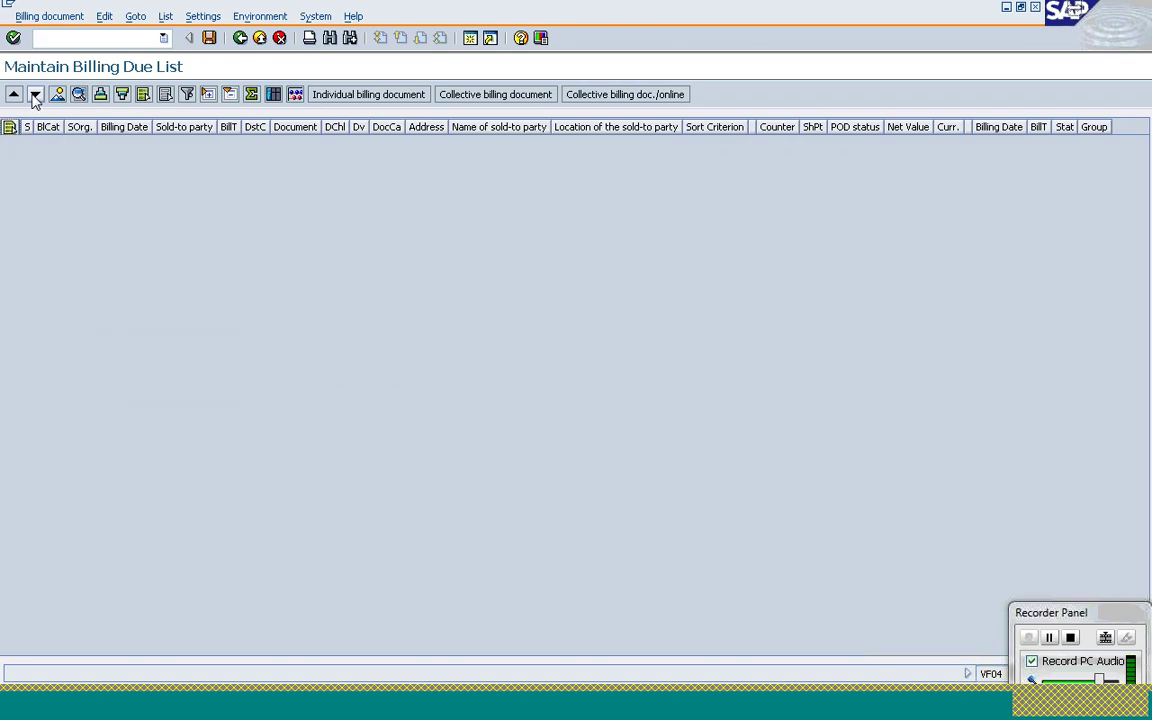
Return to the billing selection, clear the shipping point and redisplay the billing due list
click(240, 38)
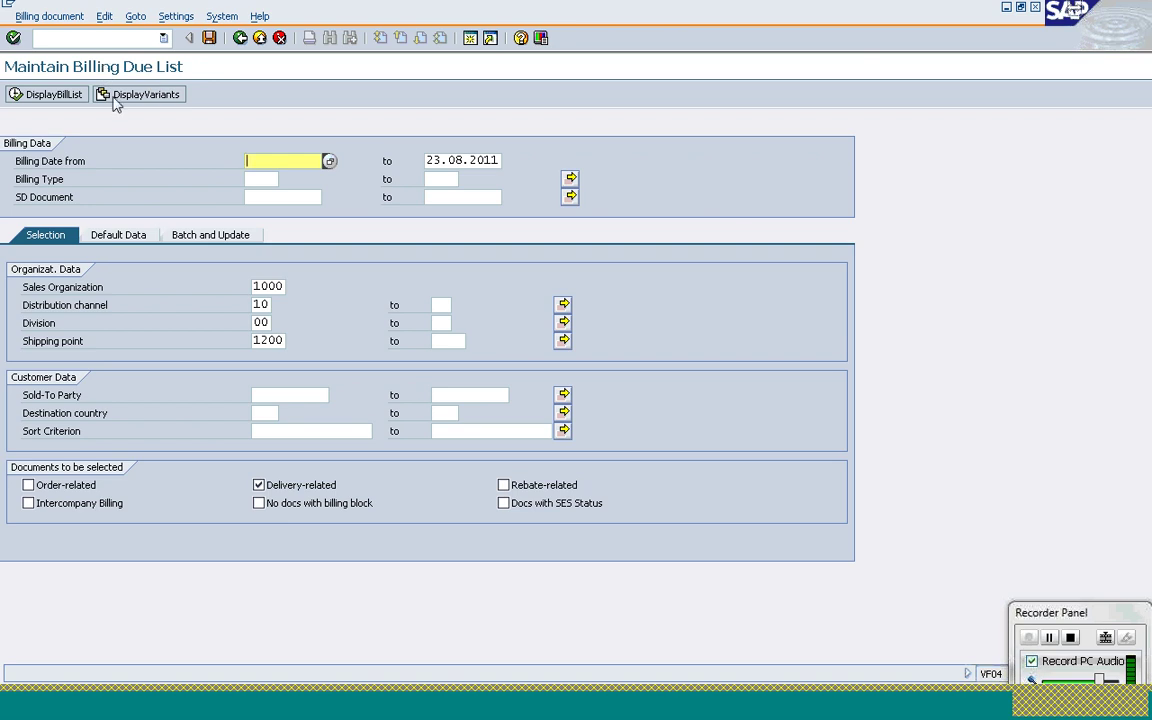
click(257, 341)
key(Delete)
key(Delete)
key(Delete)
key(Delete)
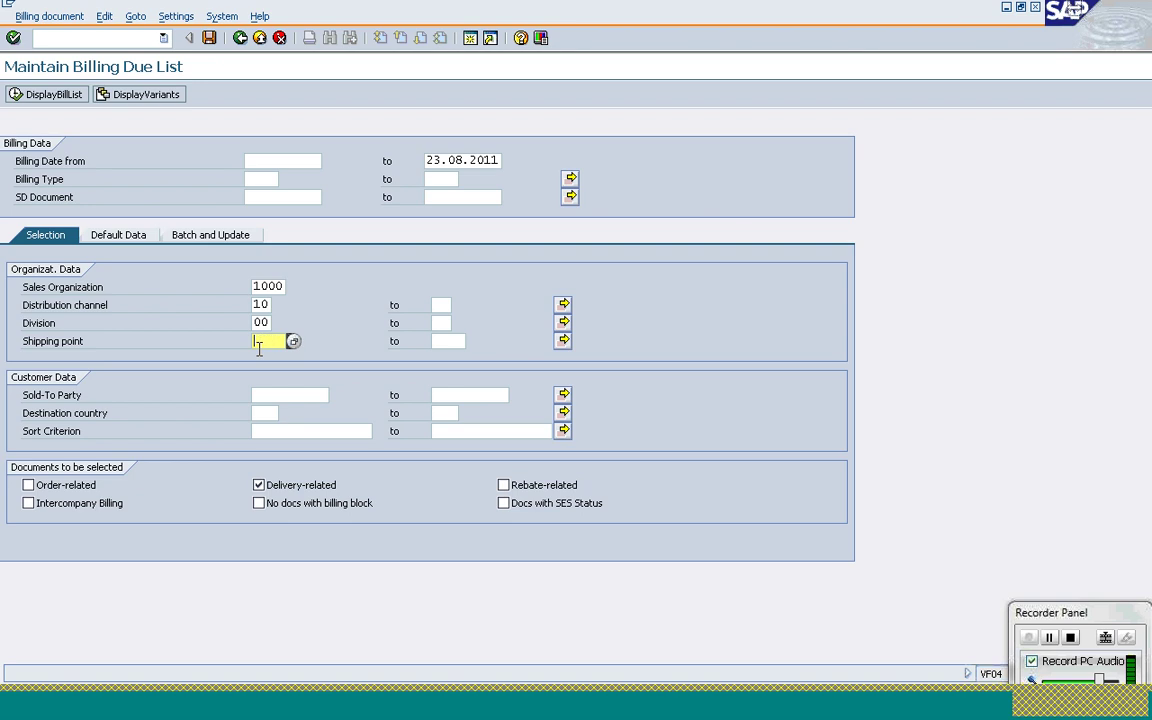
click(42, 96)
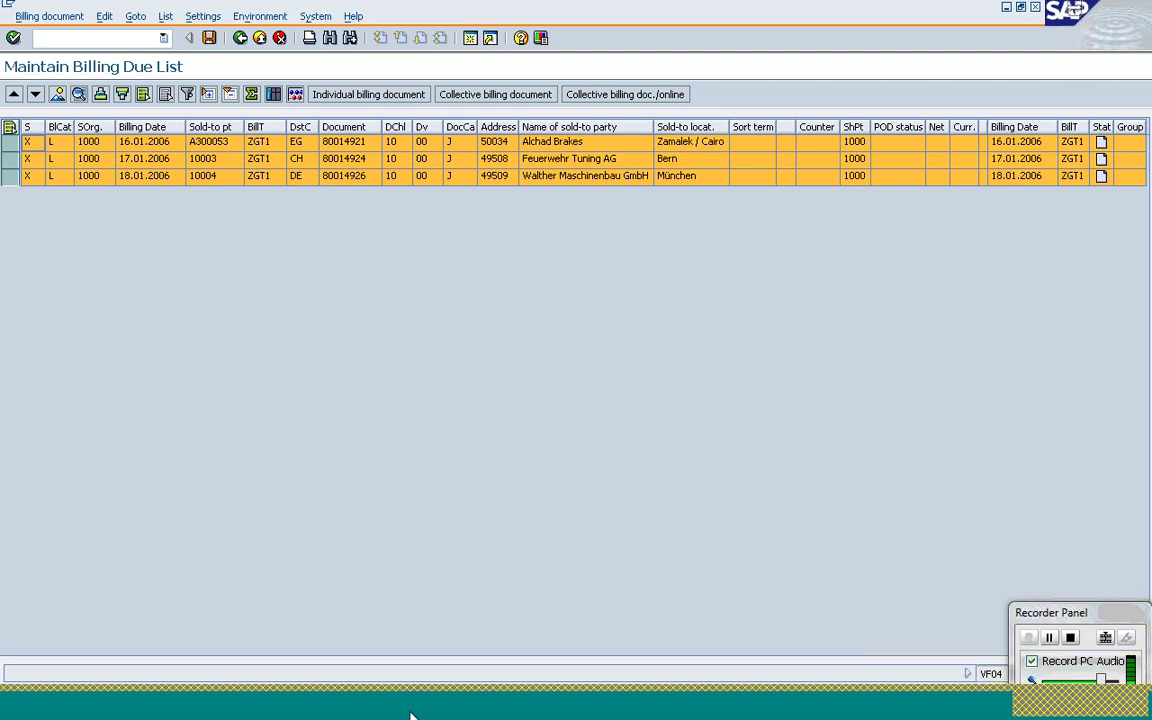
Leave the billing due list transaction and return to the SAP Easy Access menu
mouse_move(480, 714)
click(240, 38)
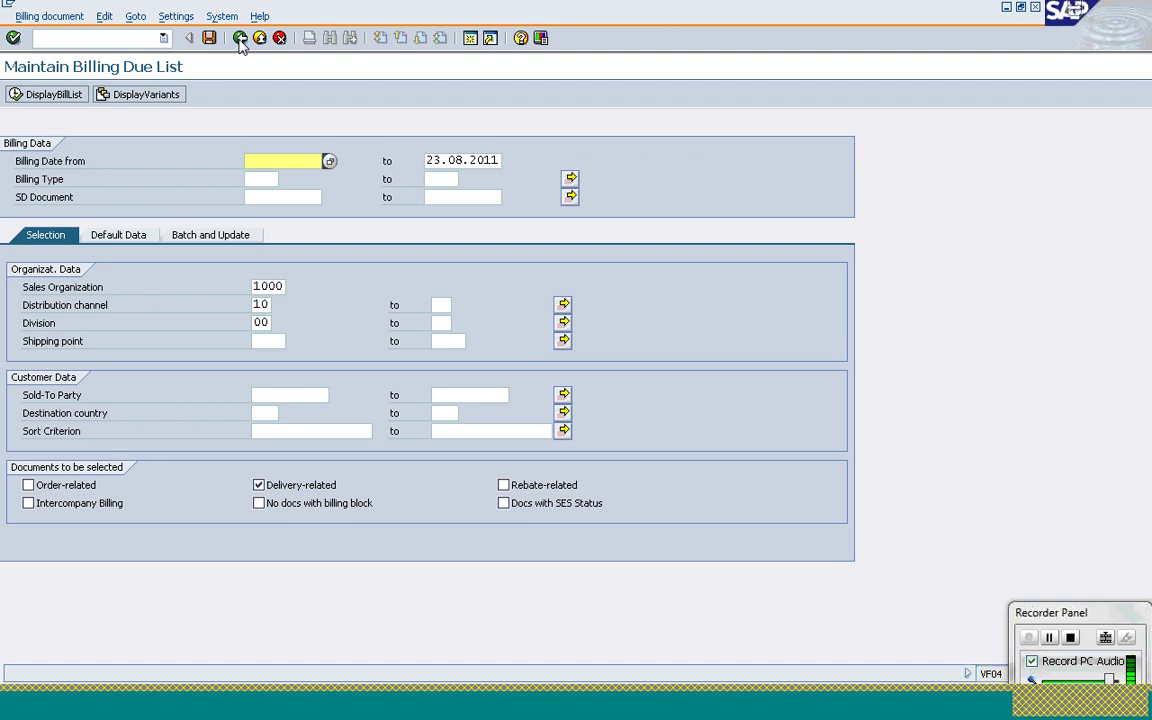
click(240, 38)
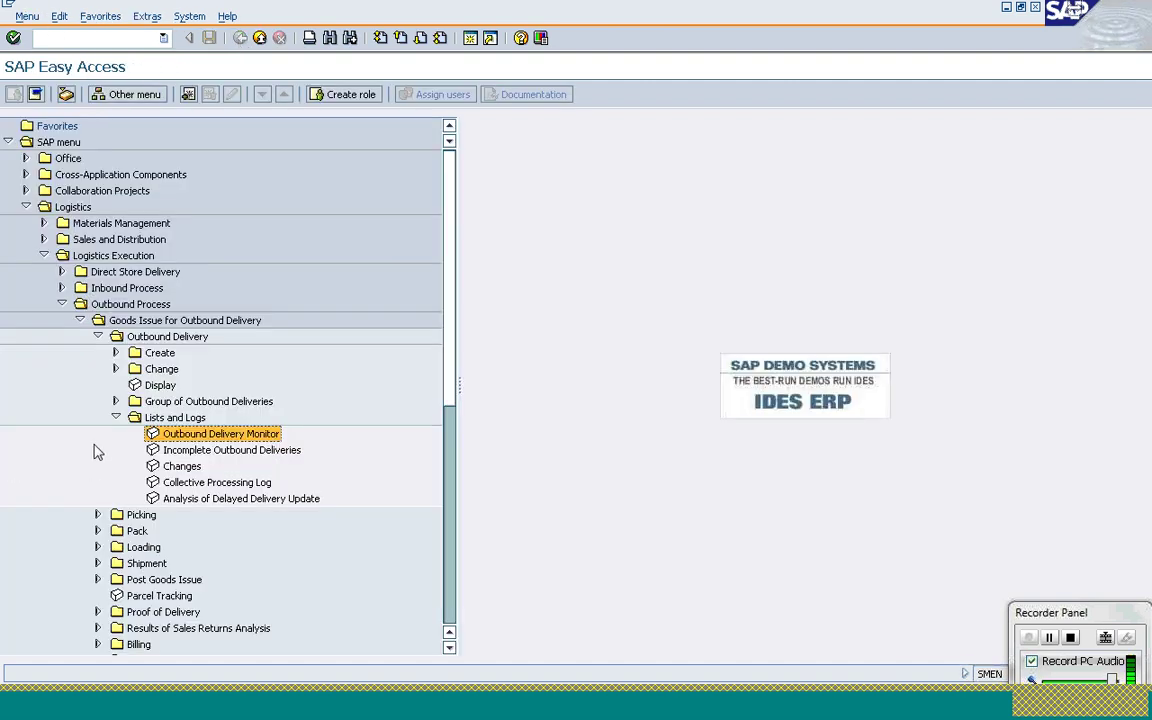
click(116, 417)
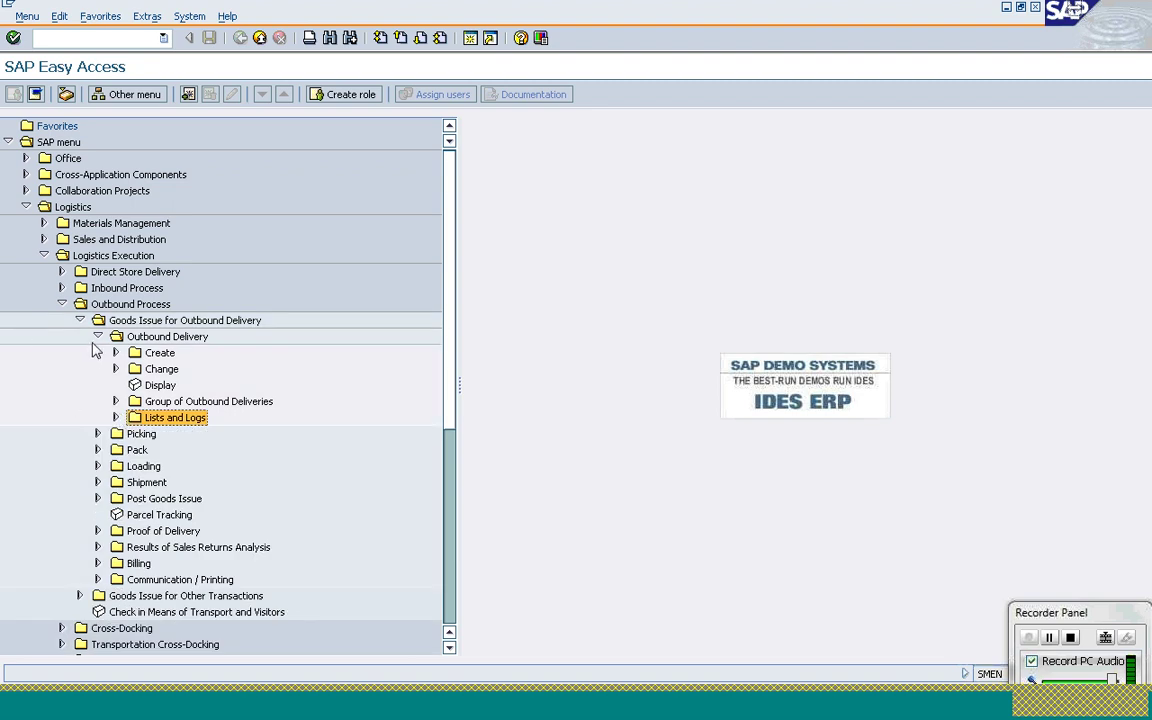
key(Right)
key(Down)
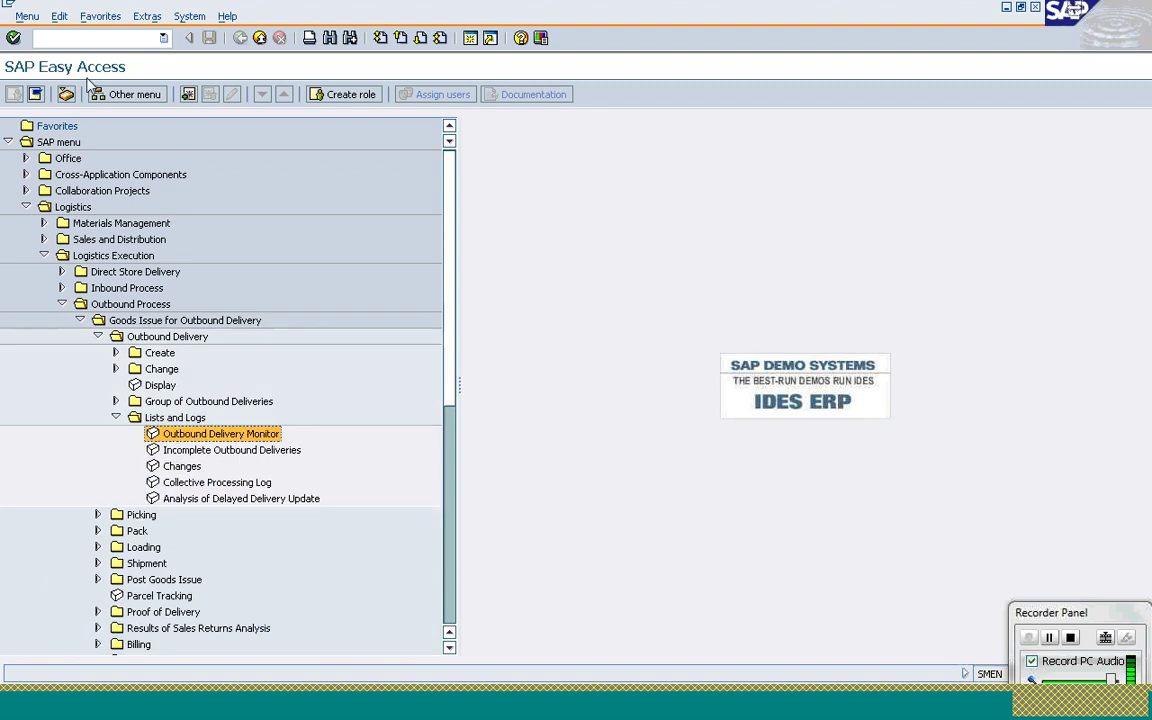
click(97, 336)
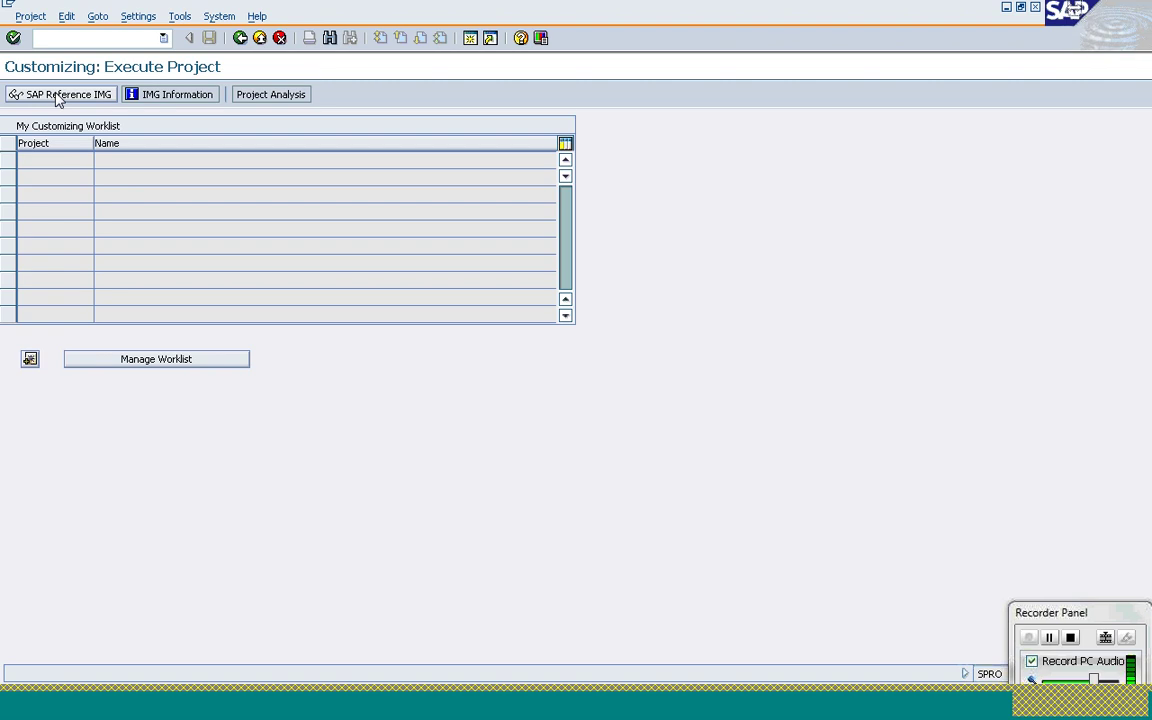
Open the reference IMG activity for assigning a warehouse number to plant/storage location, in Enterprise Structure, Assignment, Logistics Execution
click(58, 95)
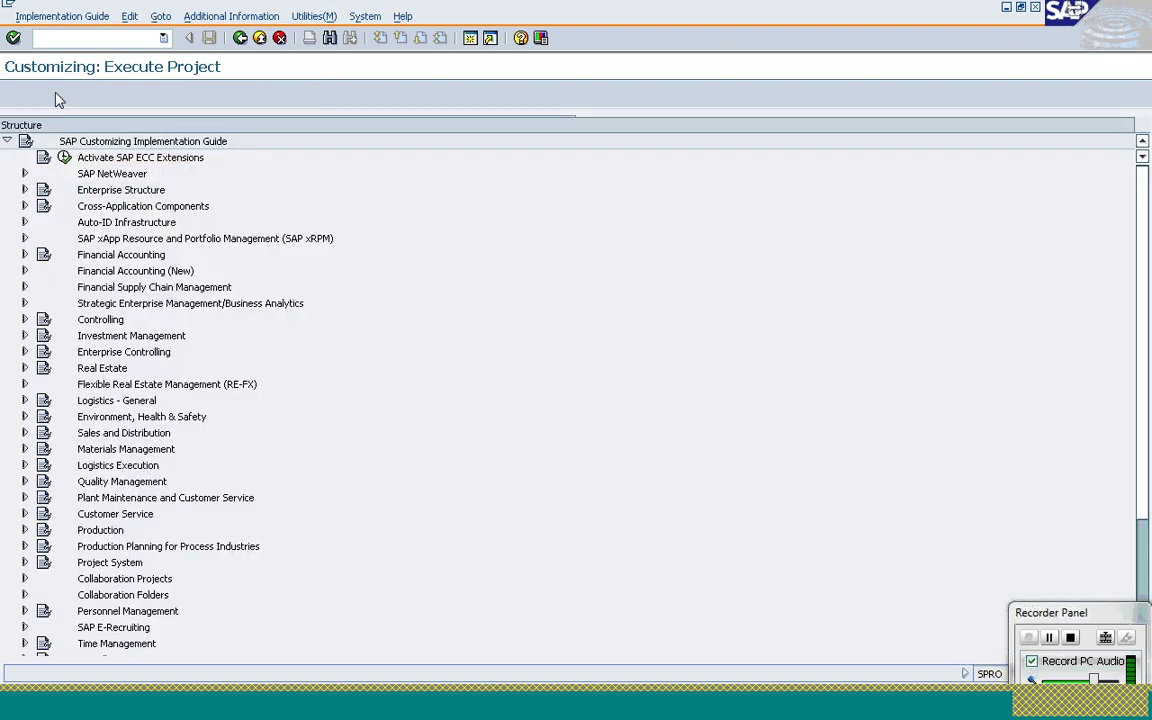
click(25, 191)
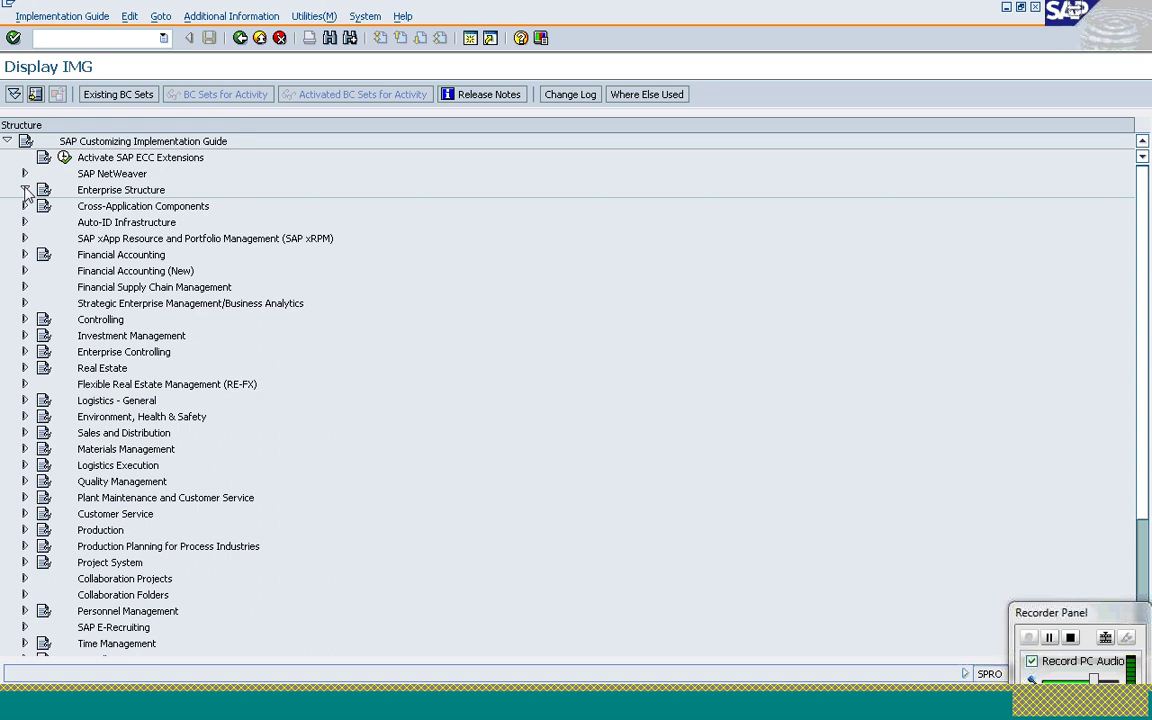
click(43, 239)
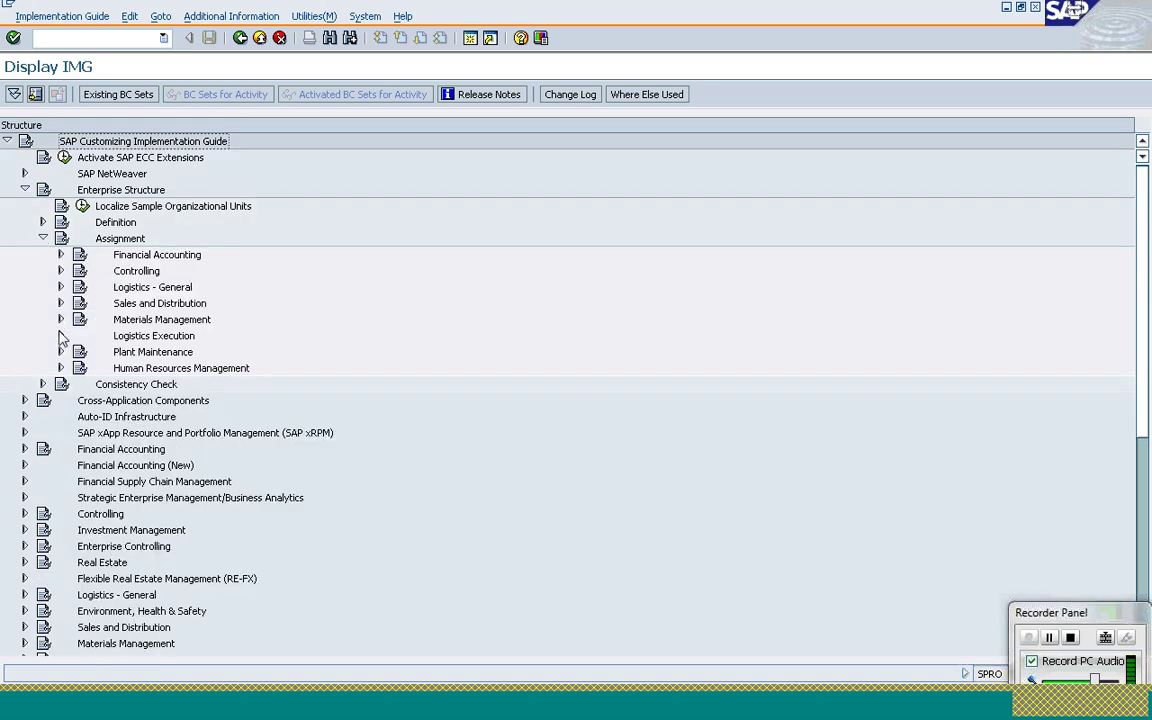
click(60, 337)
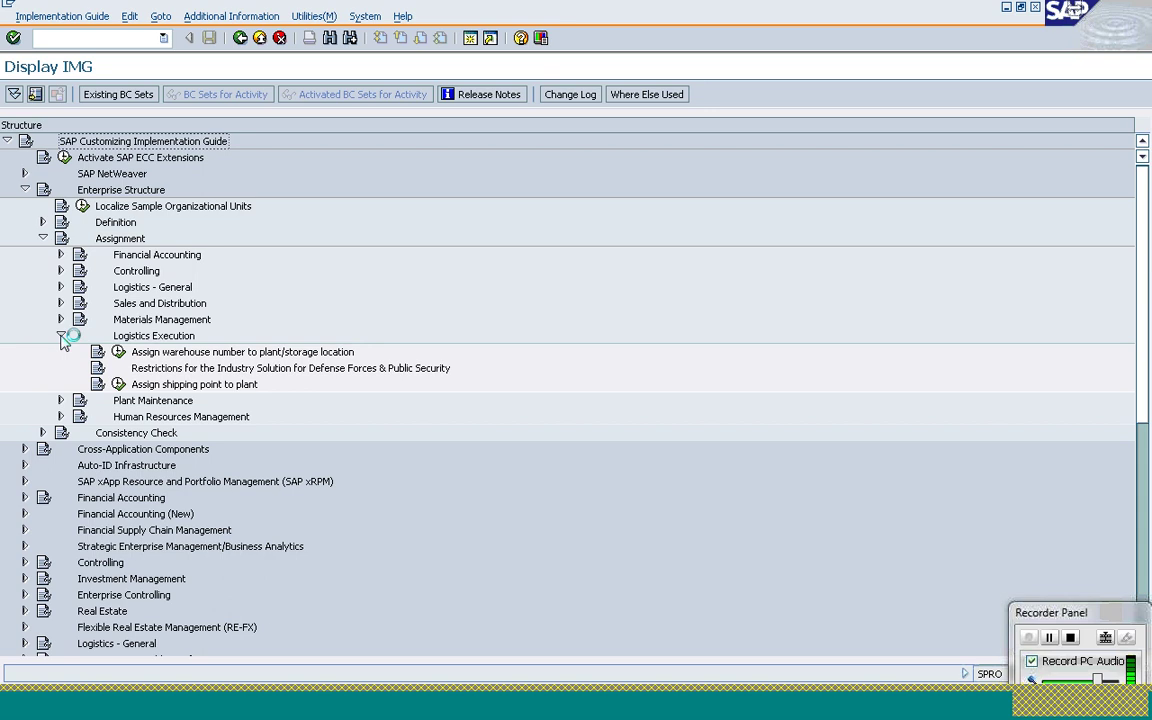
click(118, 355)
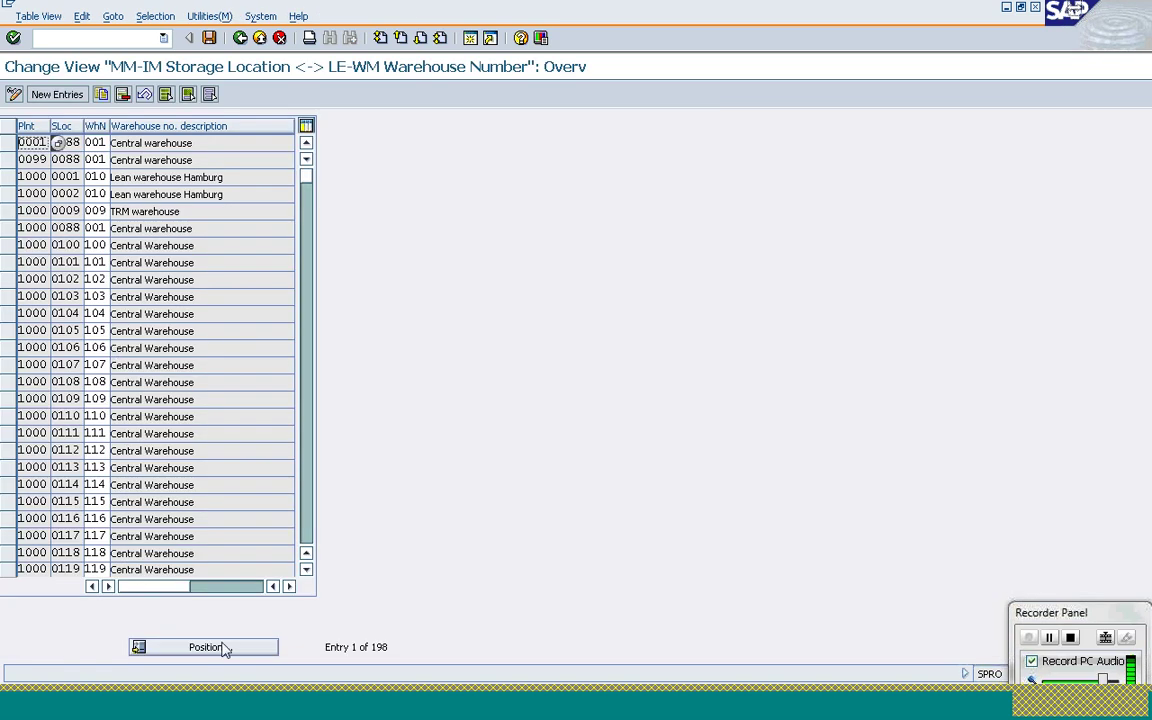
Locate and select the warehouse number assignment for plant 1200 and storage location 0001, then return to the IMG structure
click(222, 648)
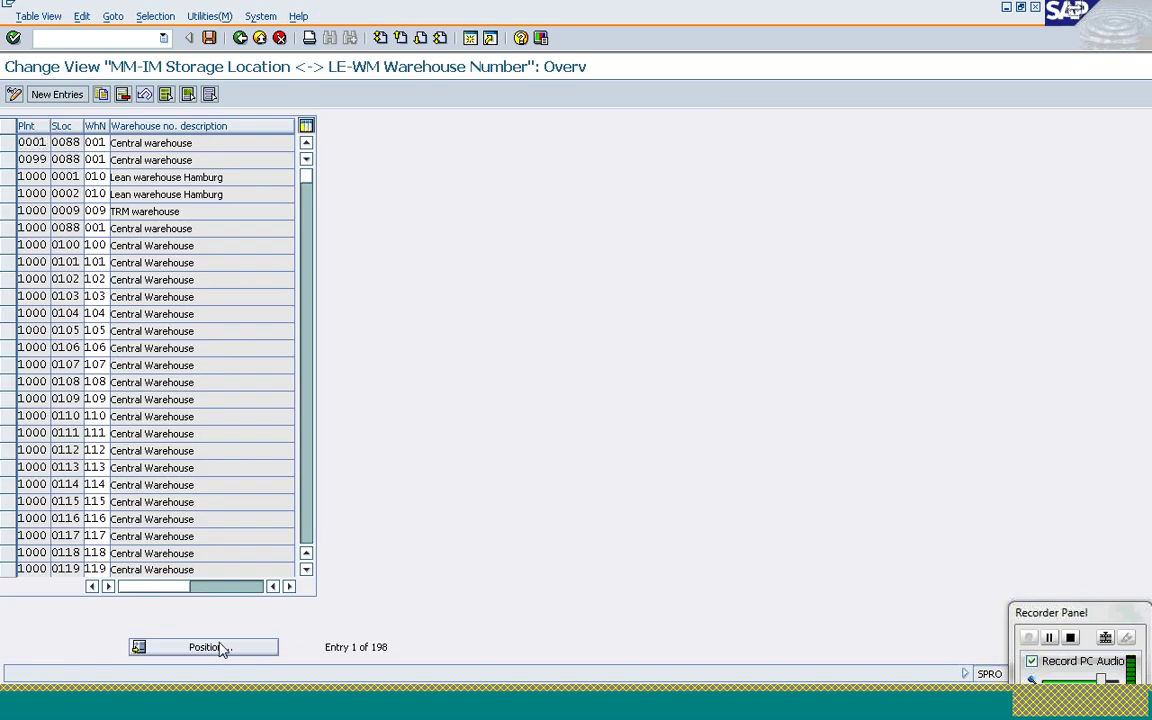
text(1200)
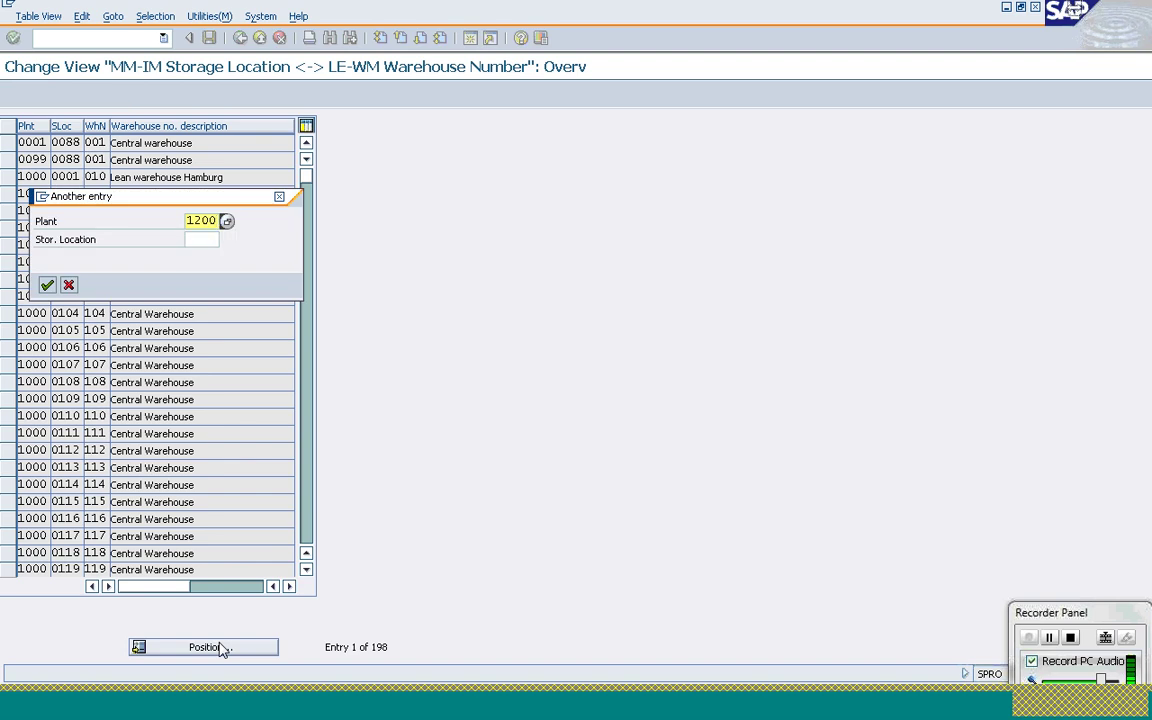
key(Tab)
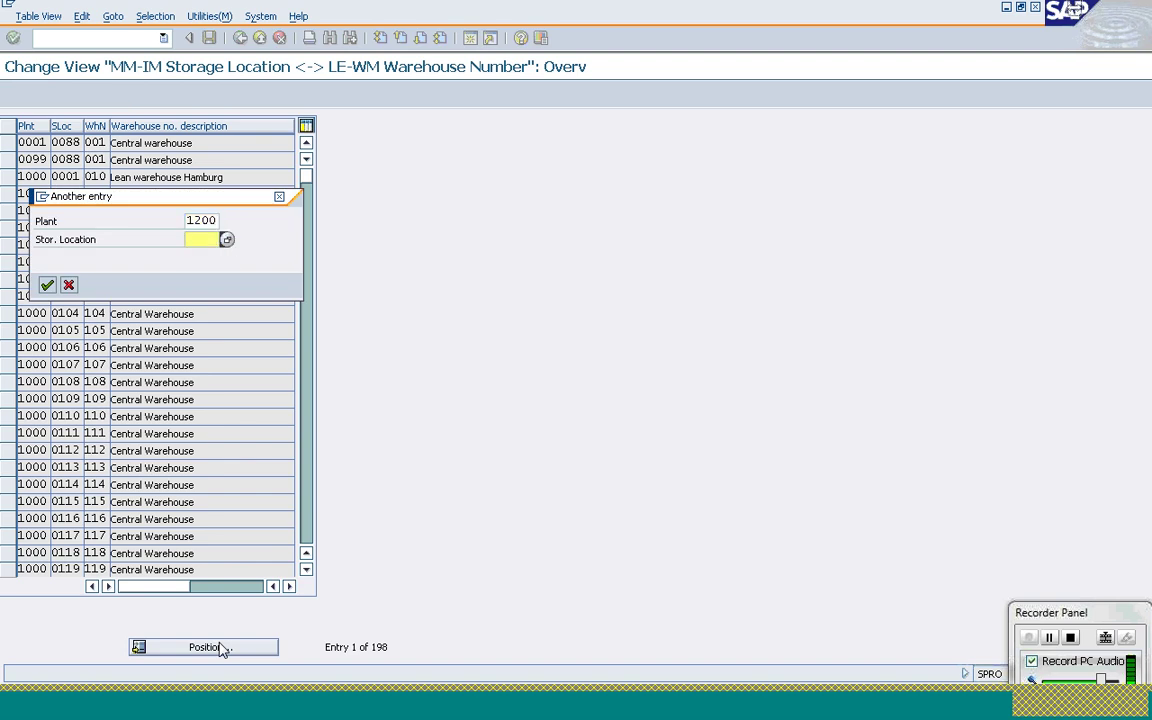
text(0001)
key(Return)
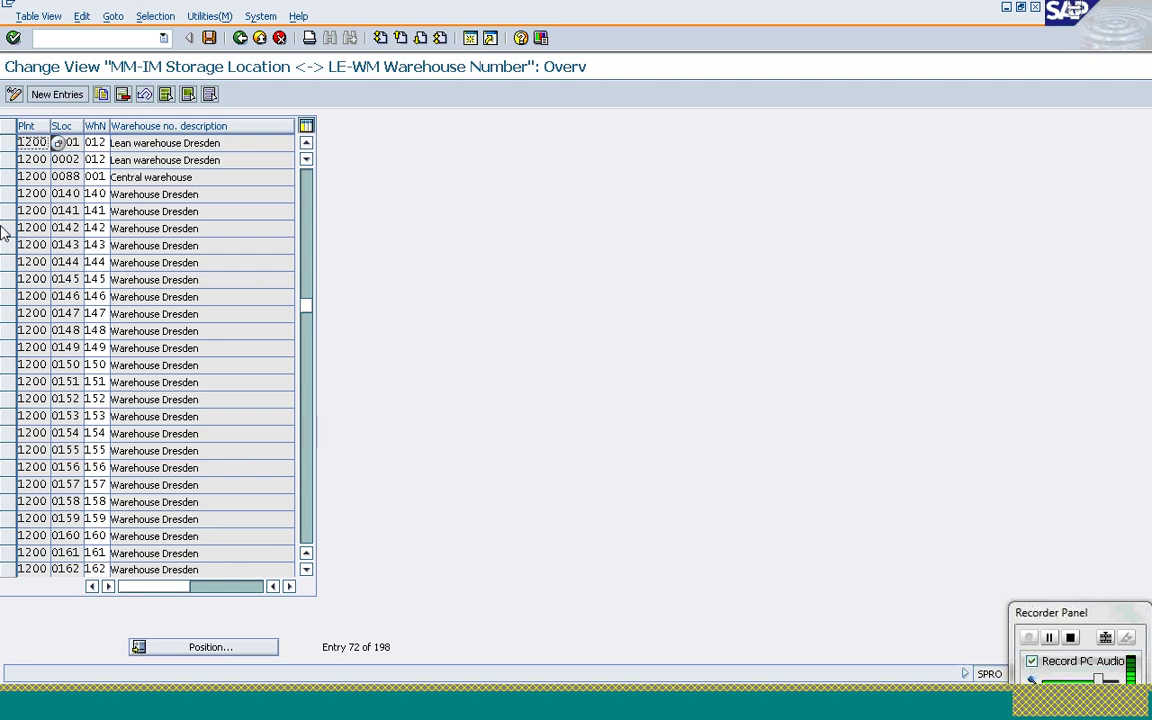
click(93, 142)
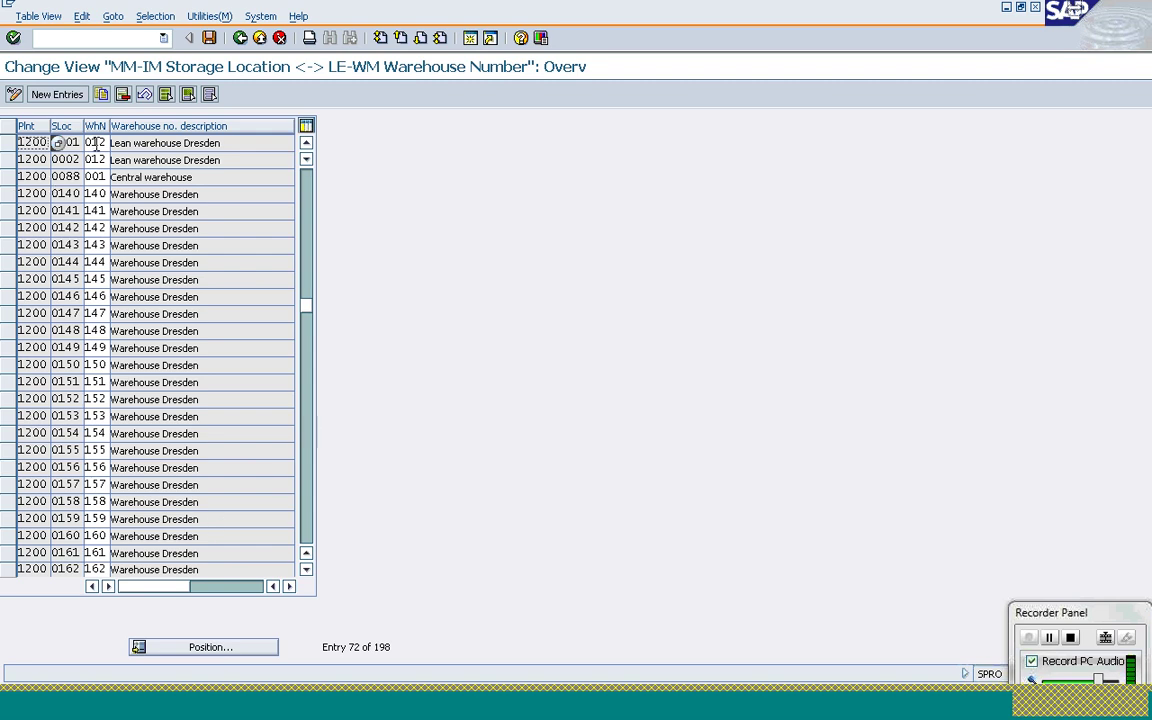
click(8, 142)
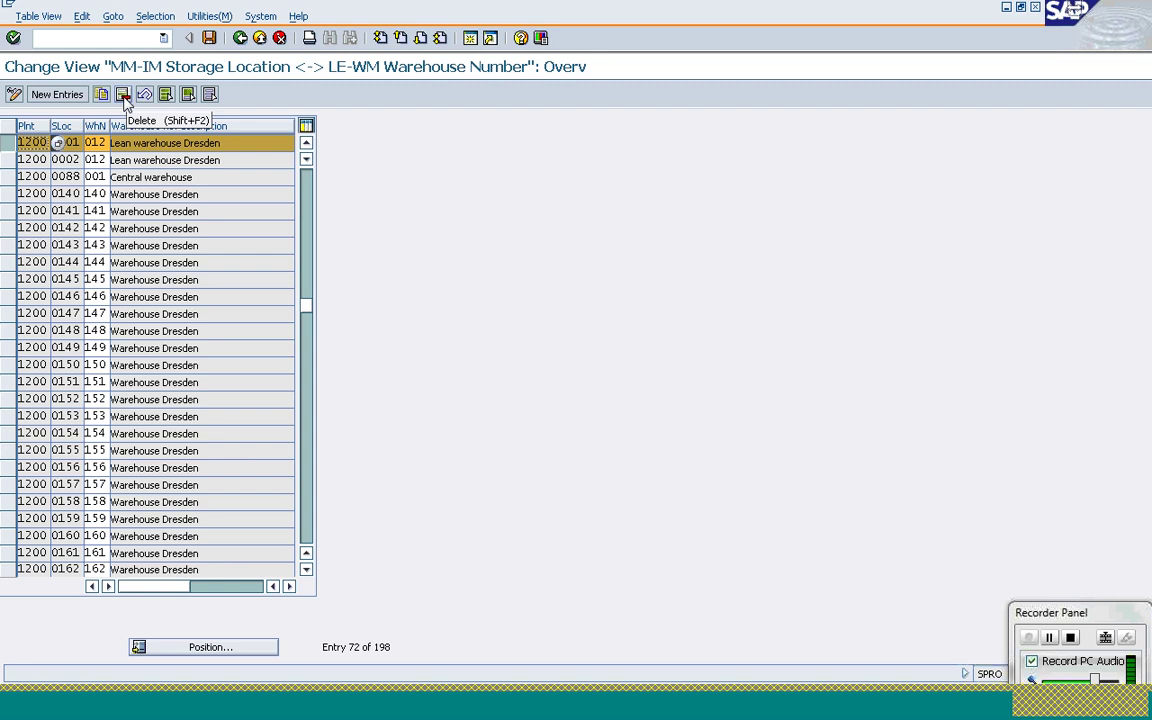
click(240, 38)
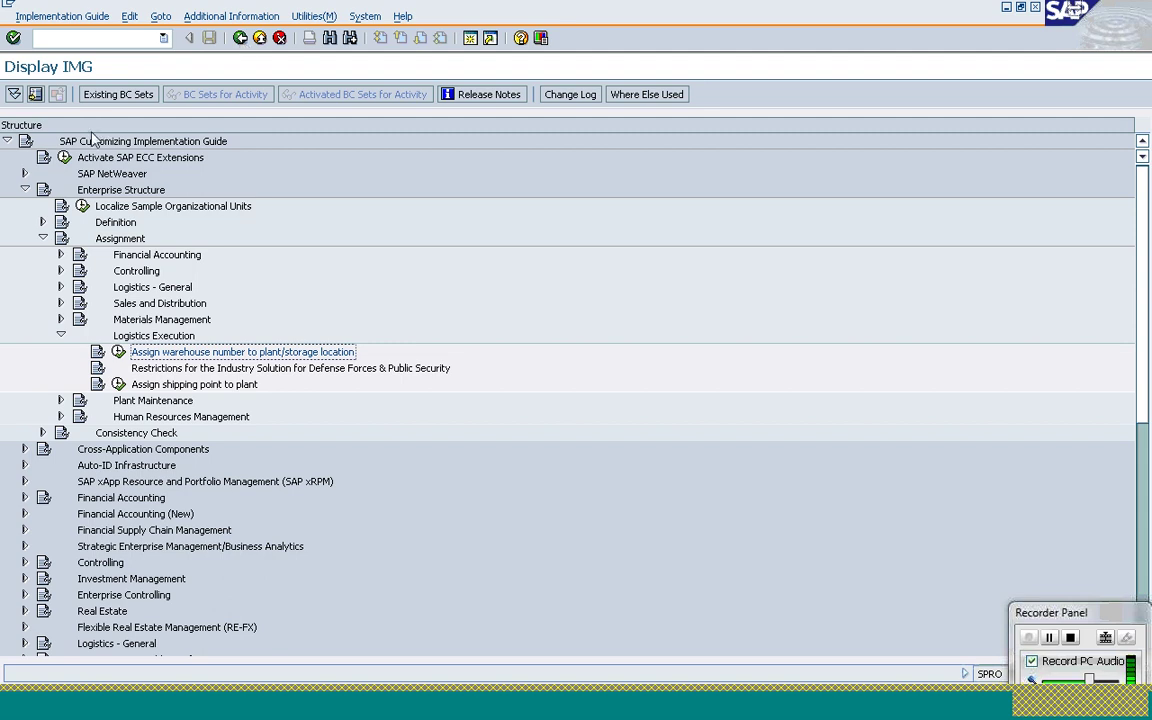
Collapse Enterprise Structure and open the Lean WM plant/storage location/warehouse number assignment control within Logistics Execution, Shipping, Picking
click(60, 337)
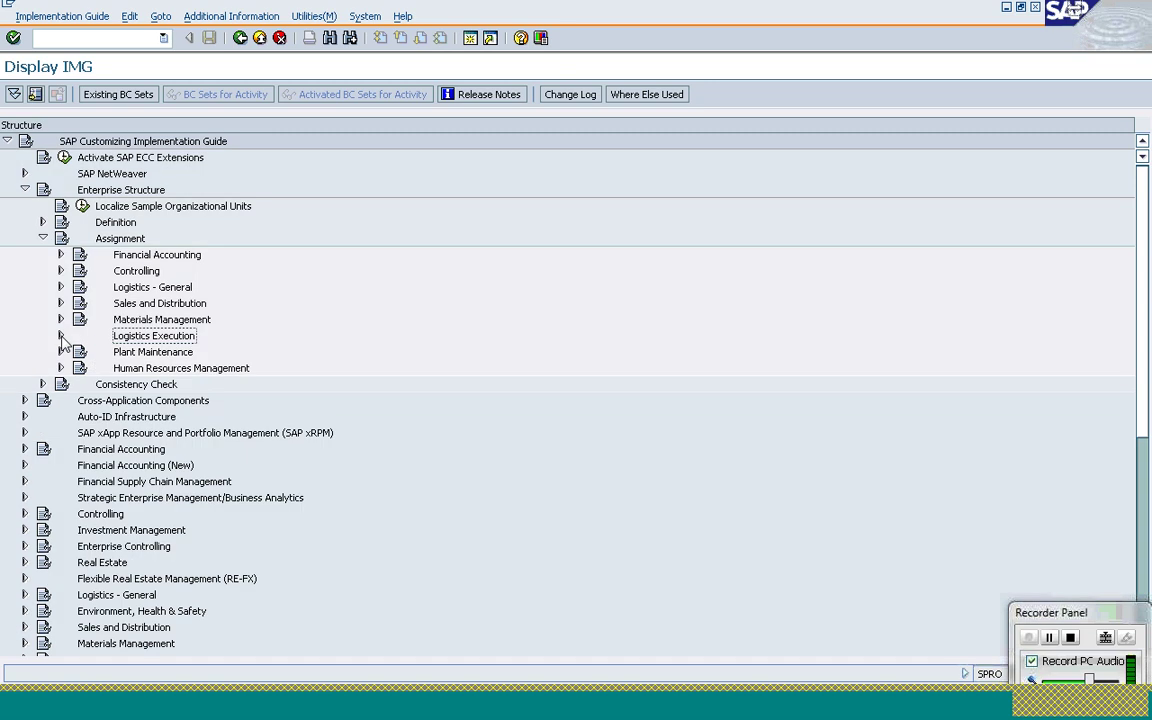
click(24, 189)
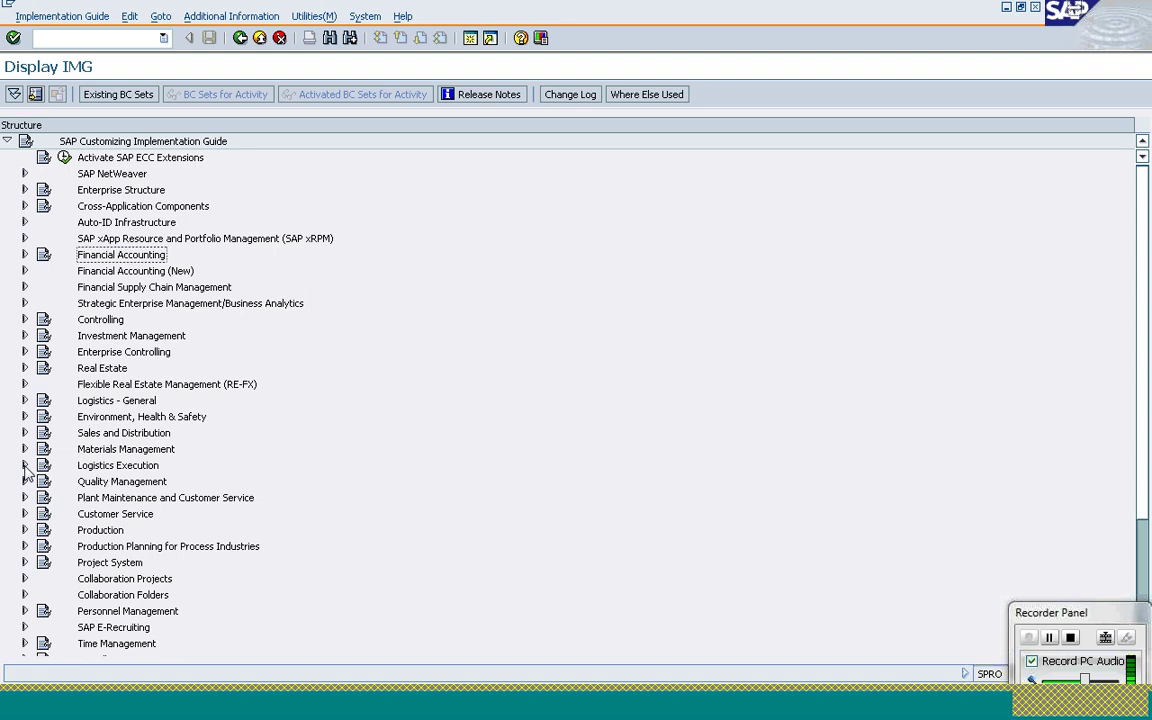
click(25, 466)
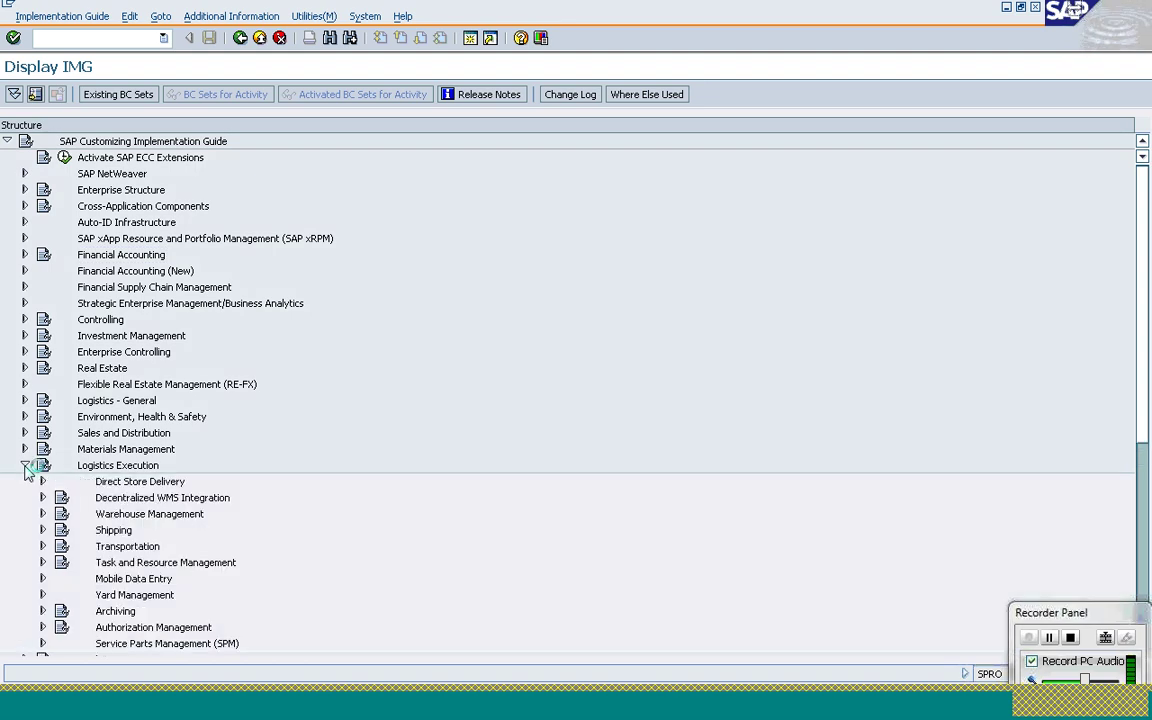
click(43, 530)
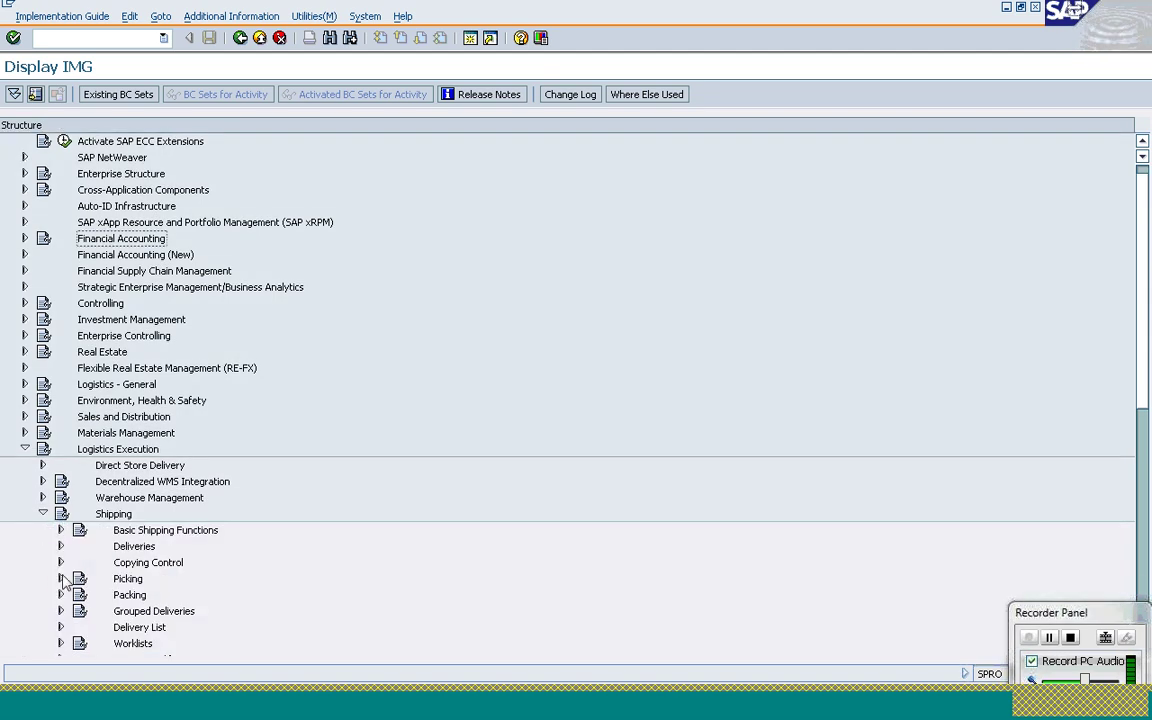
click(60, 578)
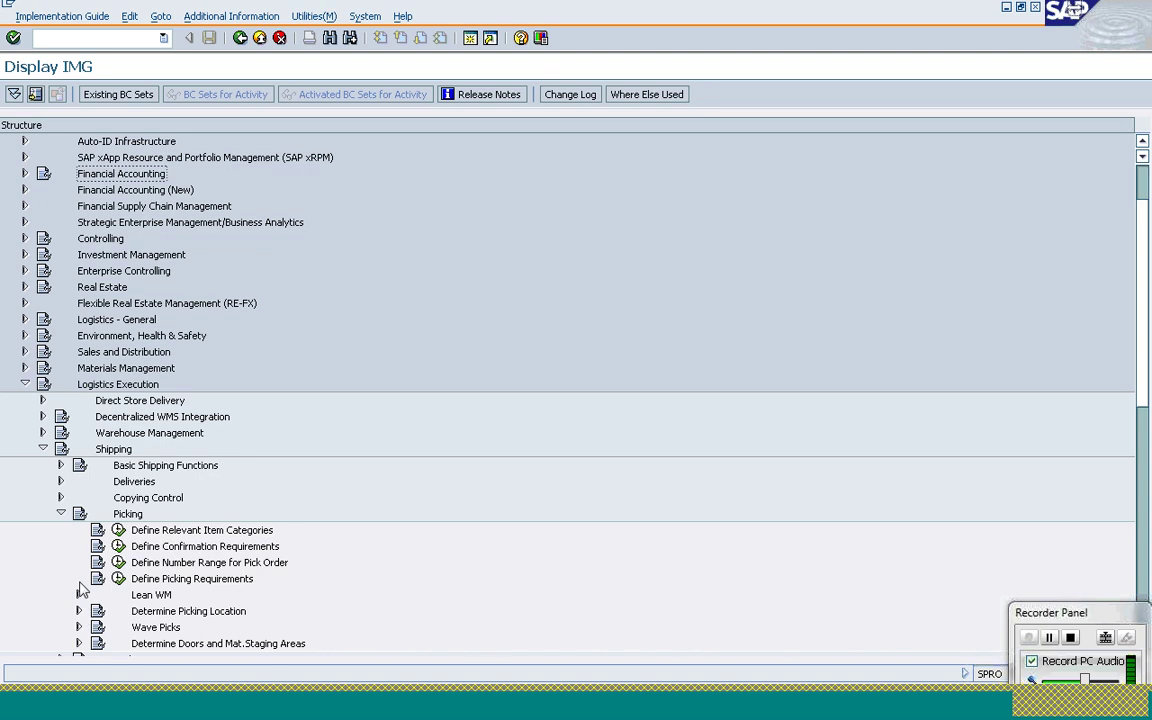
click(78, 595)
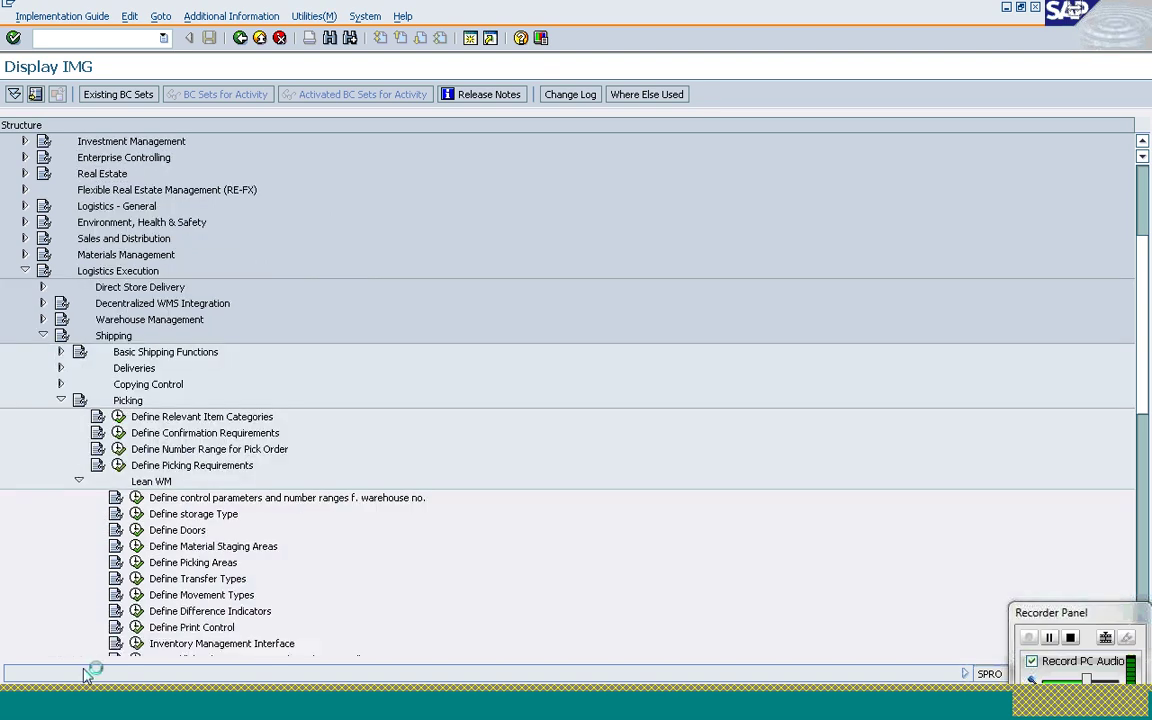
scroll(450, 462, up, 1)
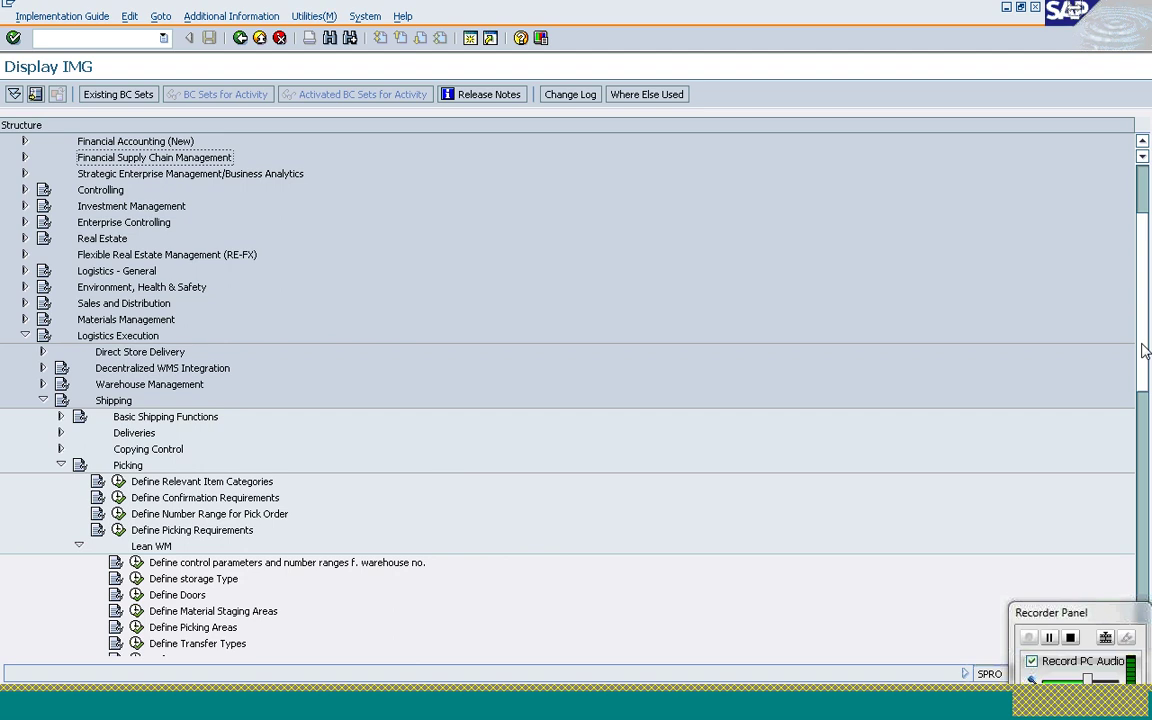
scroll(463, 474, down, 1)
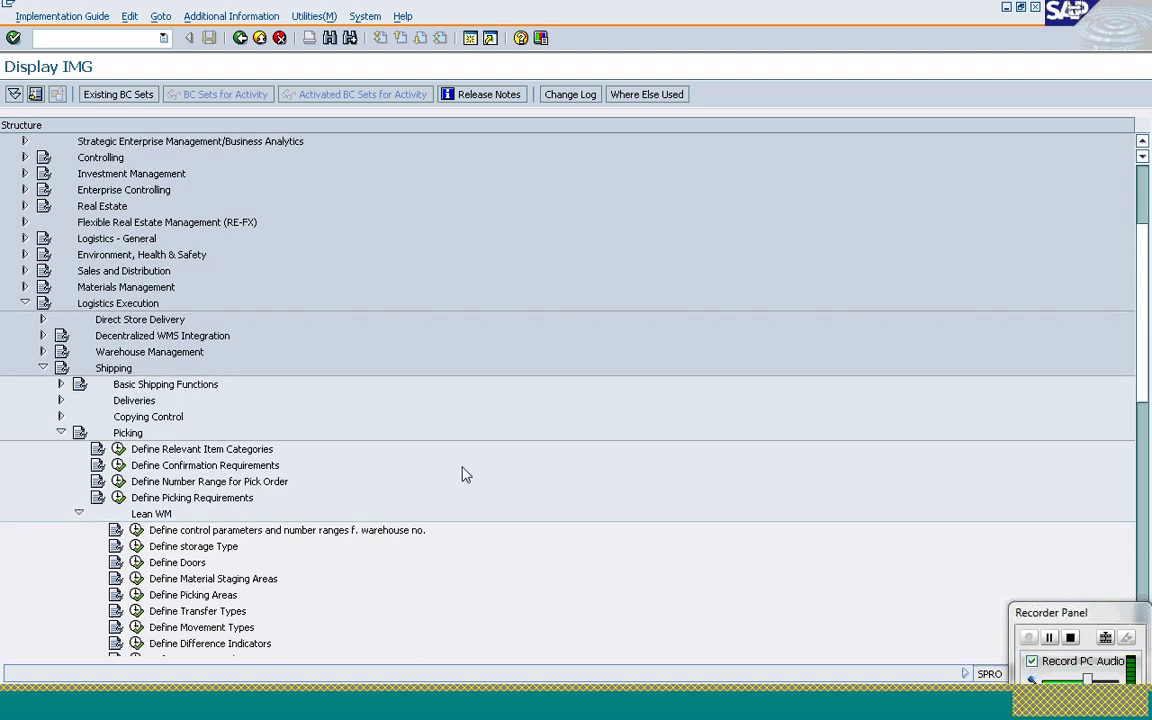
scroll(463, 474, down, 5)
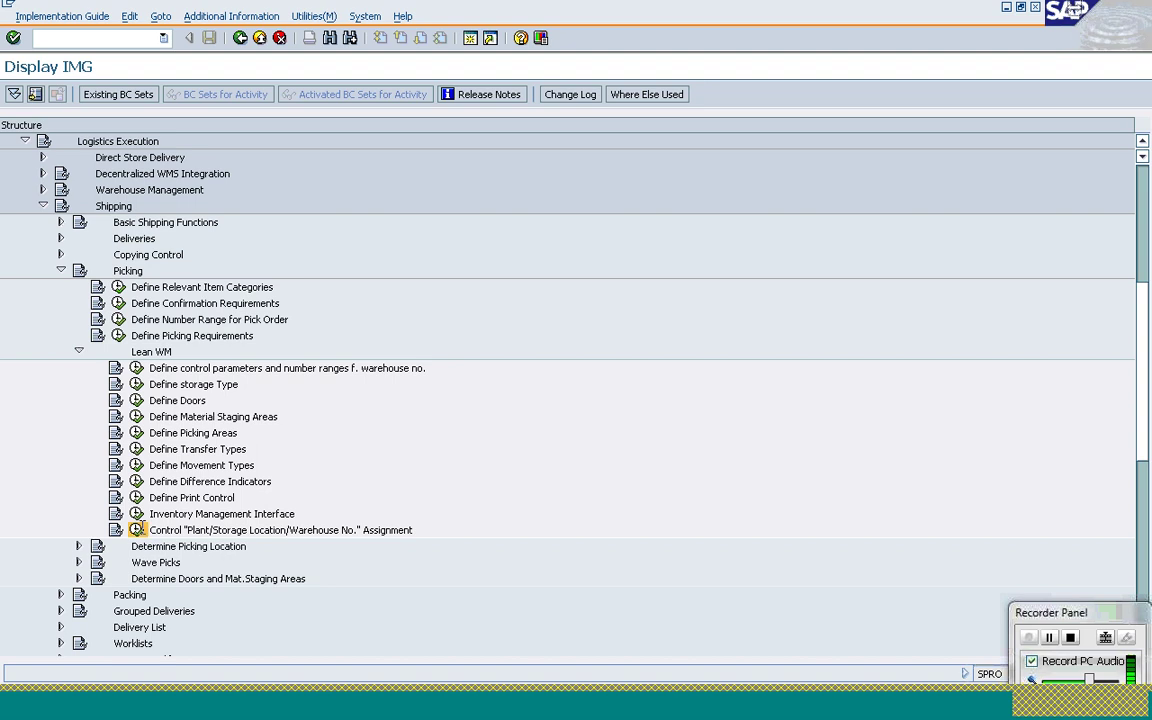
click(137, 529)
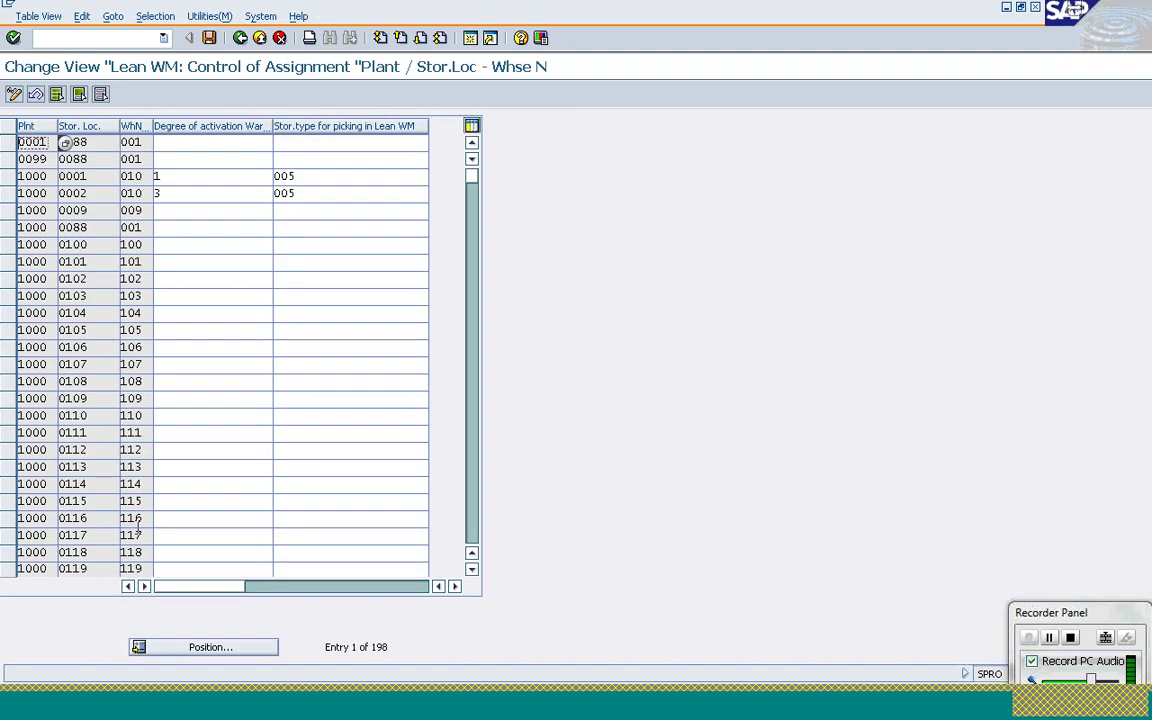
Position the Lean WM assignment list at plant 1200, storage location 0001
click(168, 648)
text(1200)
key(Tab)
text(0)
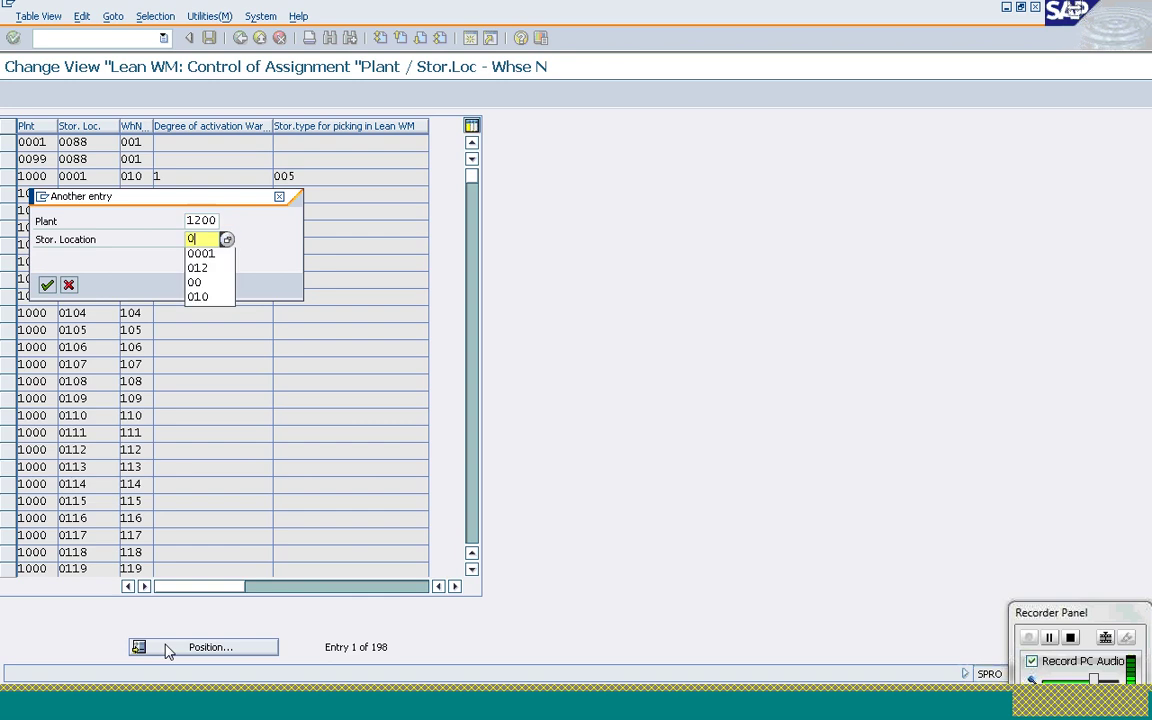
text(001)
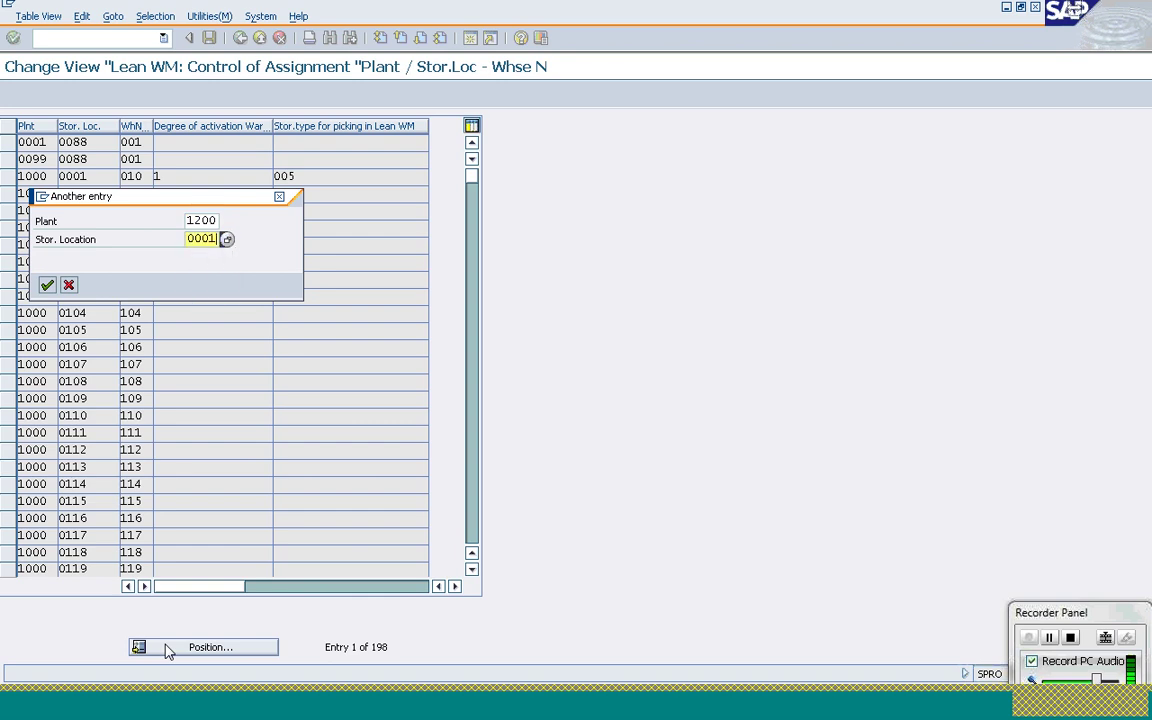
key(Return)
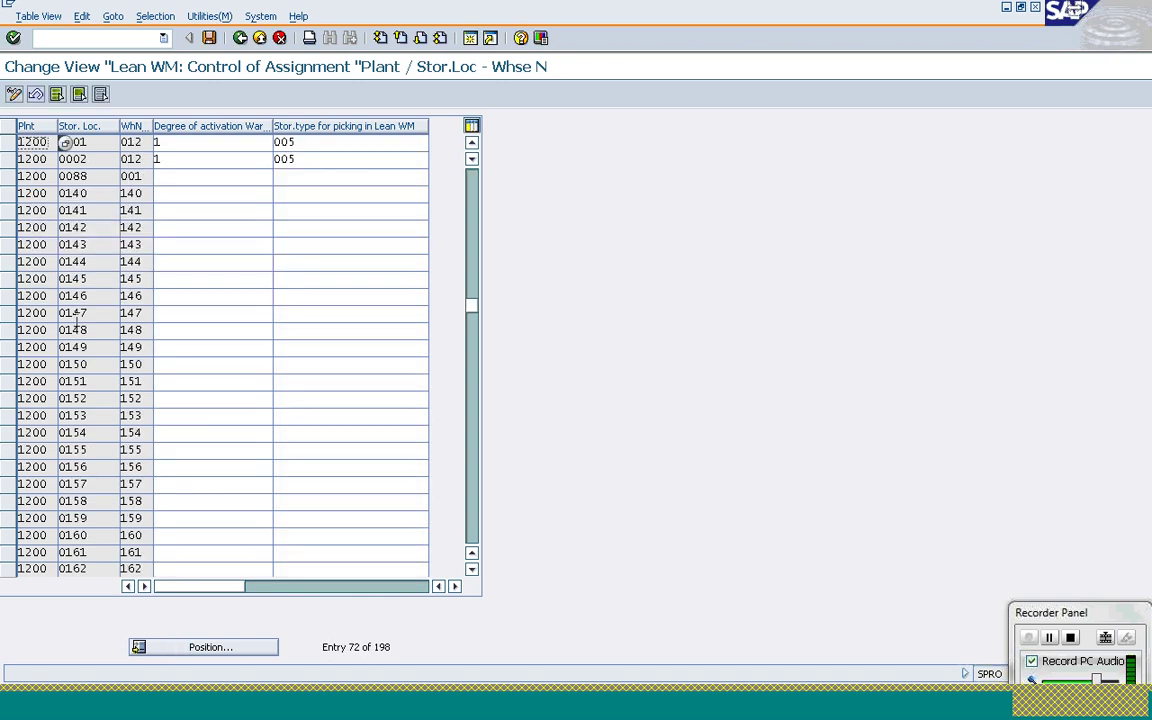
scroll(100, 420, up, 20)
scroll(138, 527, down, 20)
Examine the possible degrees of warehouse management activation for storage location 0001, including Lean WM in connection with deliveries
click(222, 143)
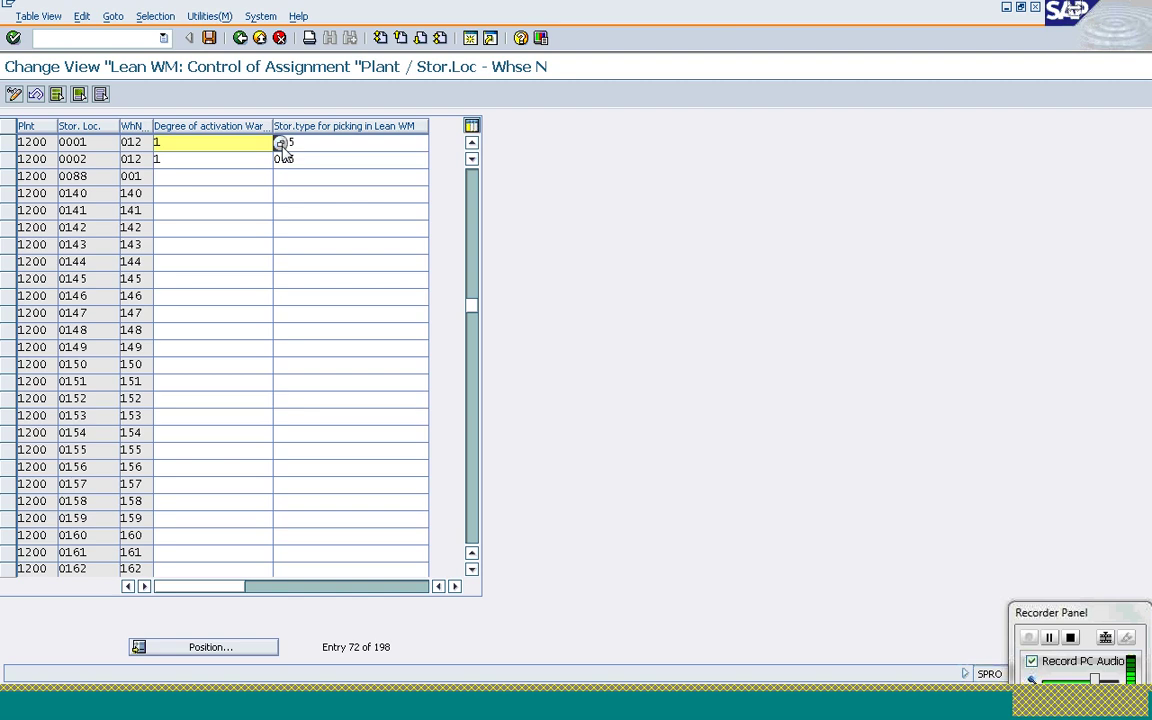
click(262, 142)
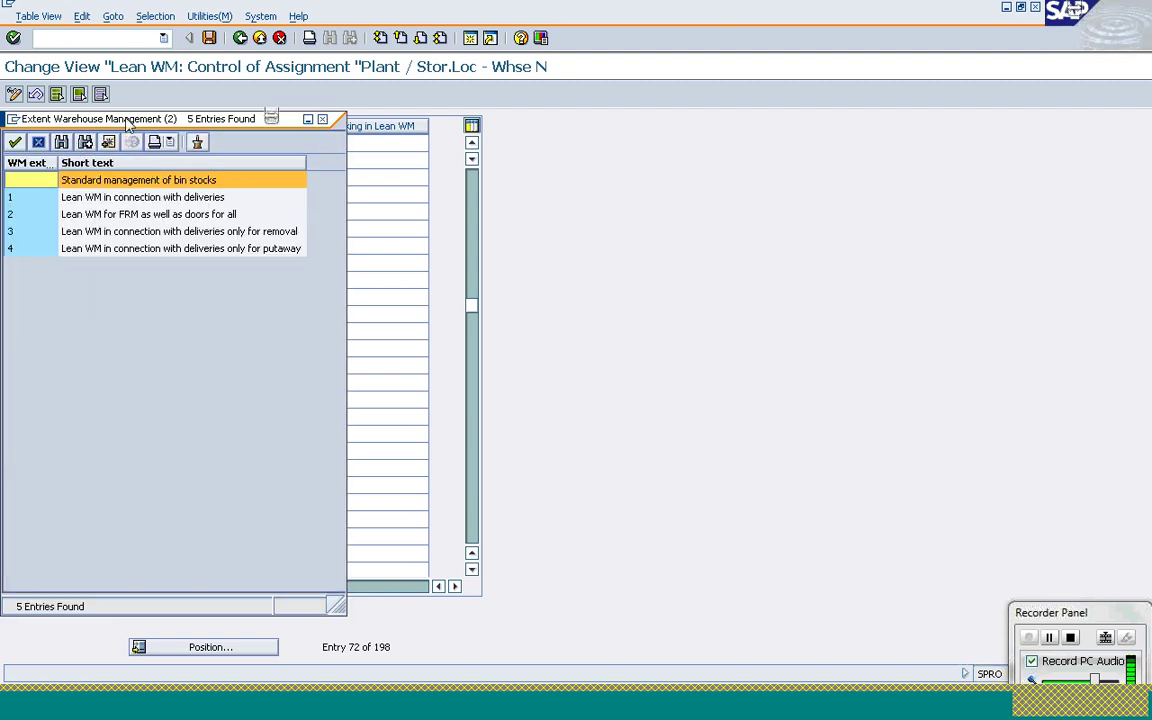
drag(119, 118, 492, 100)
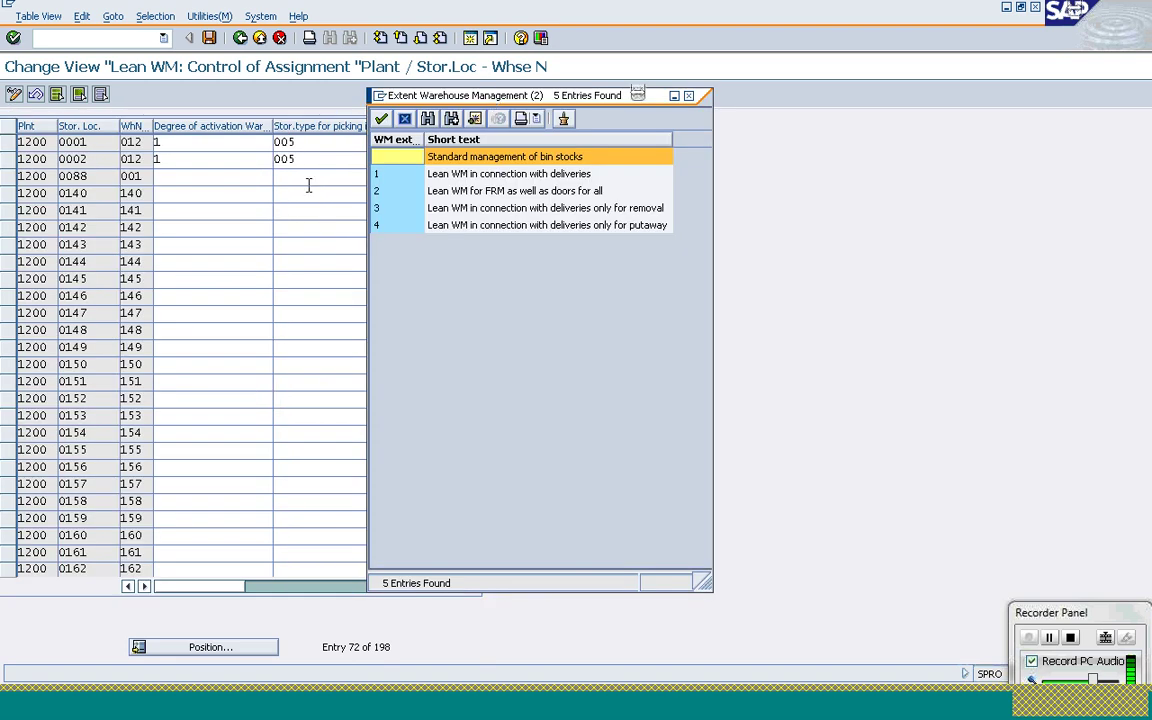
click(395, 178)
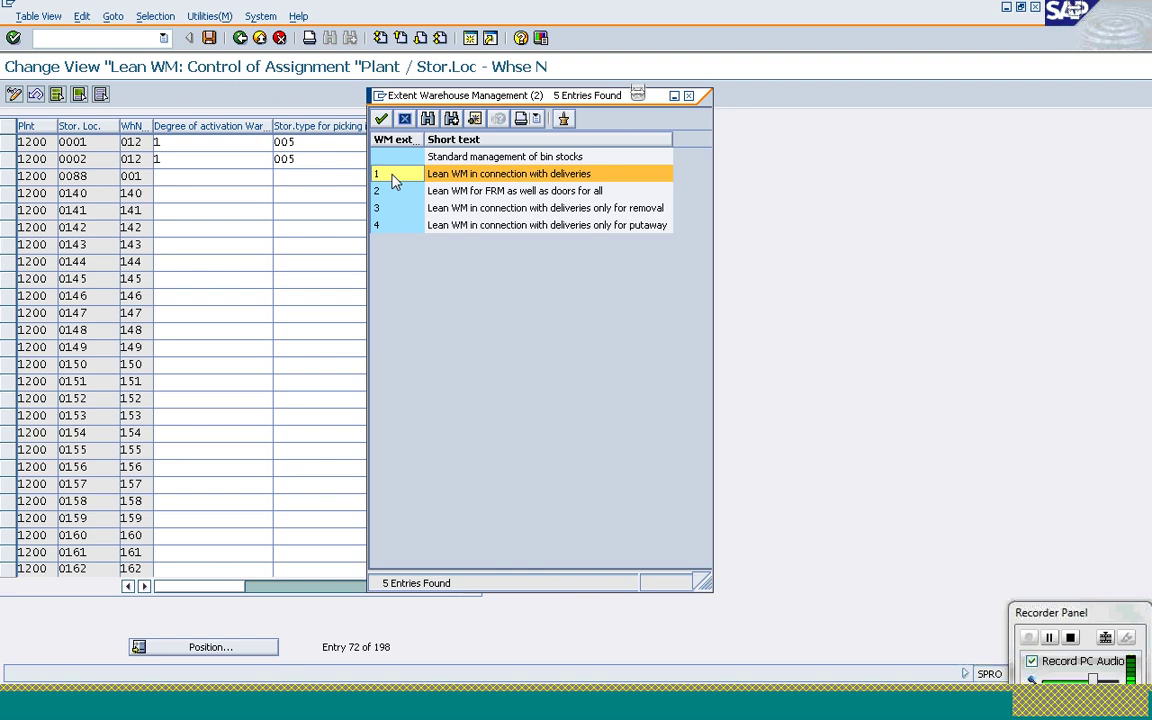
click(410, 121)
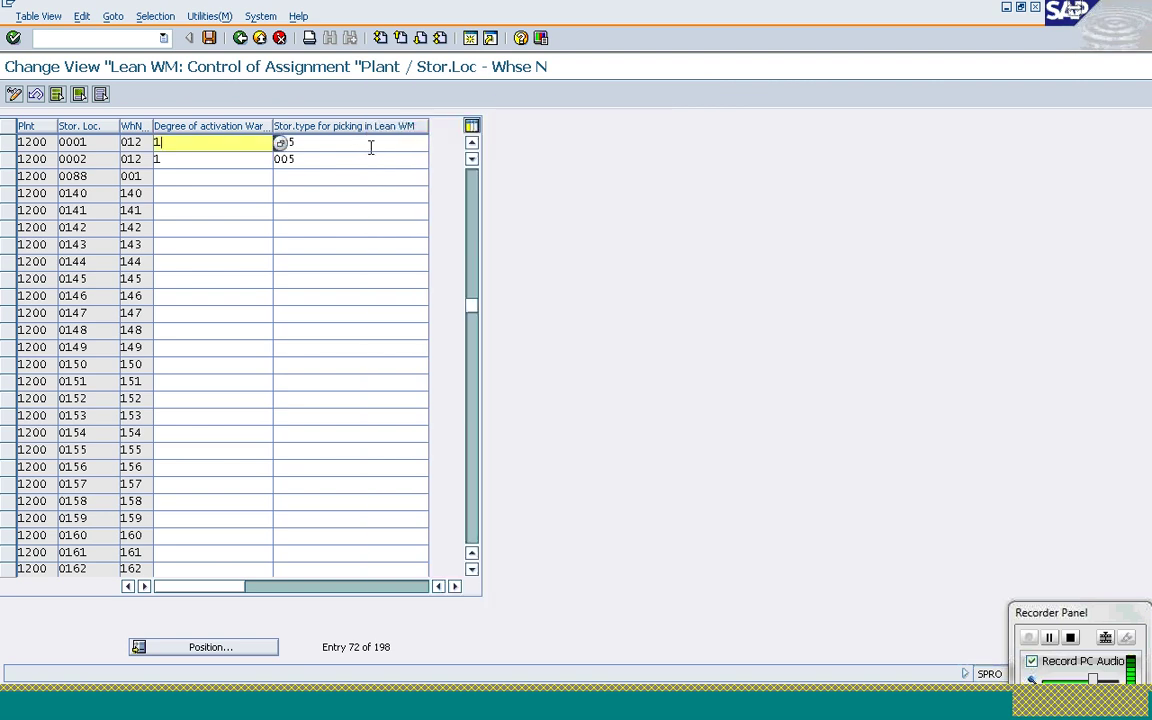
Choose storage type 005, Fixed Bin Storage, as the Lean WM picking storage type for plant 1200, storage location 0001
click(372, 147)
click(436, 144)
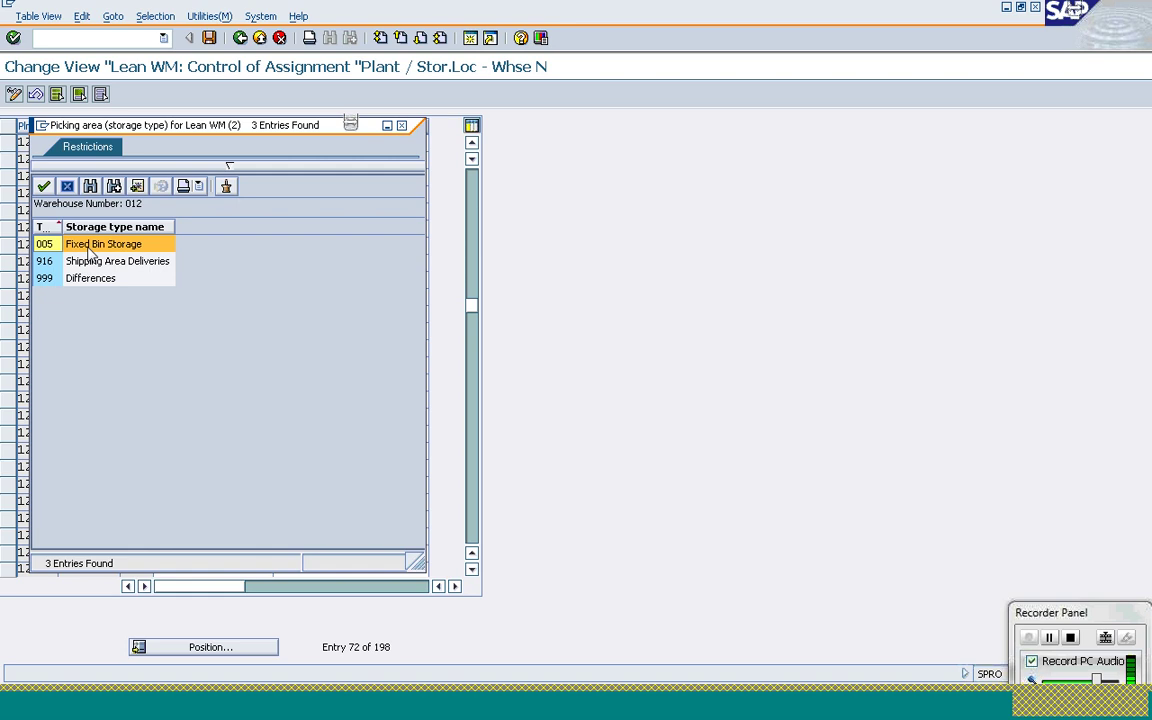
click(44, 186)
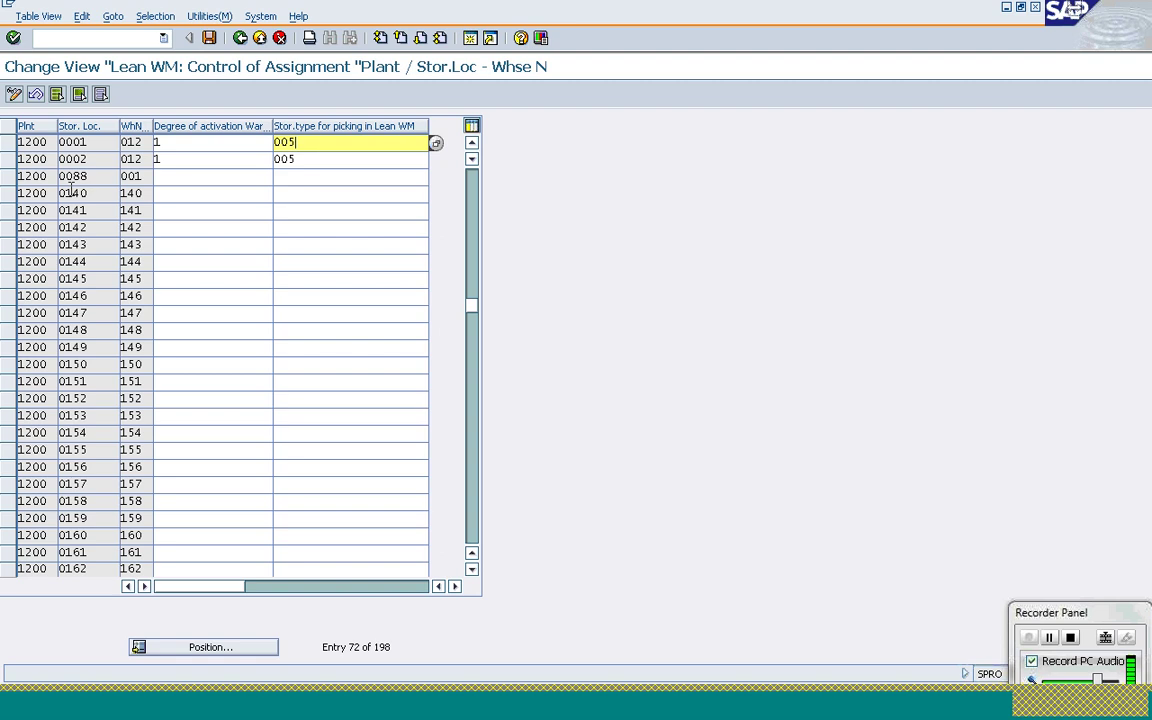
Review the list of warehouse management extents again, close it without choosing a value and minimize the SAP window
key(F4)
drag(125, 120, 493, 101)
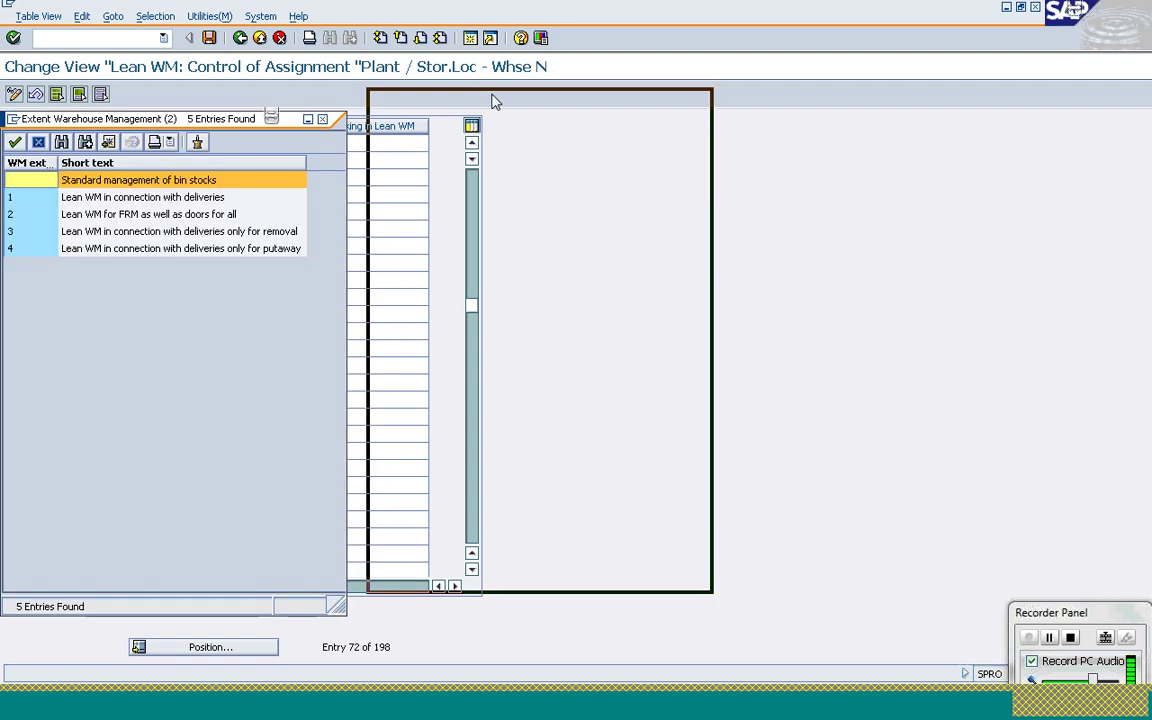
key(Escape)
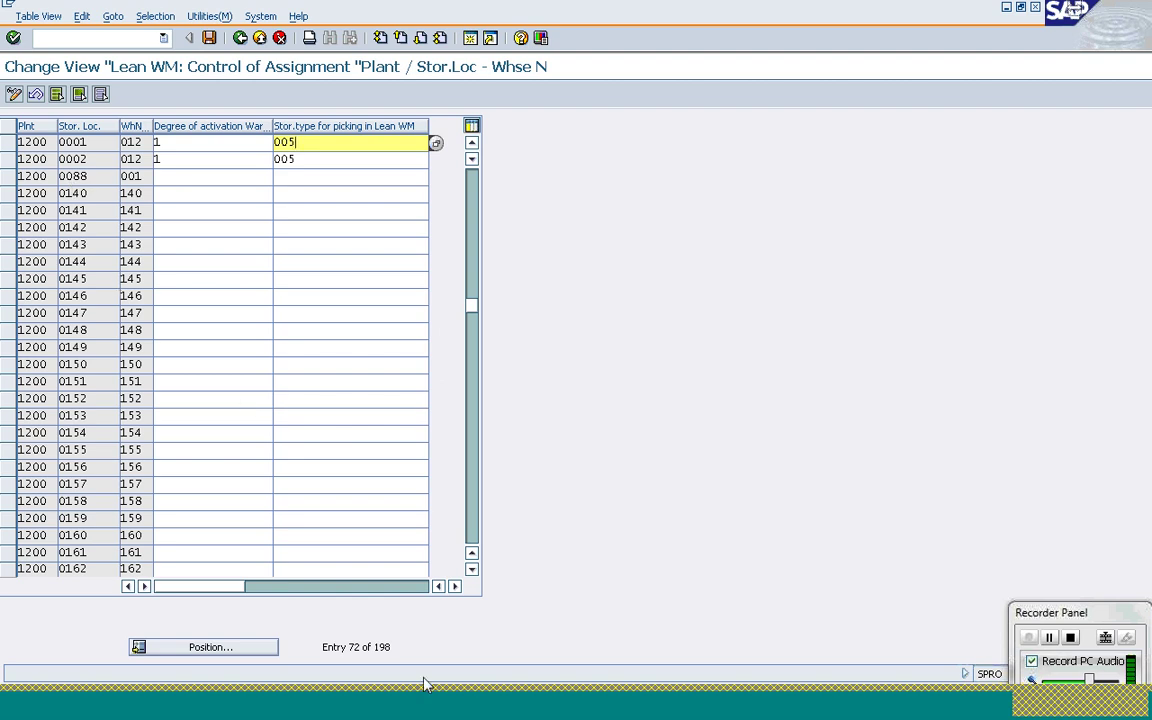
click(417, 708)
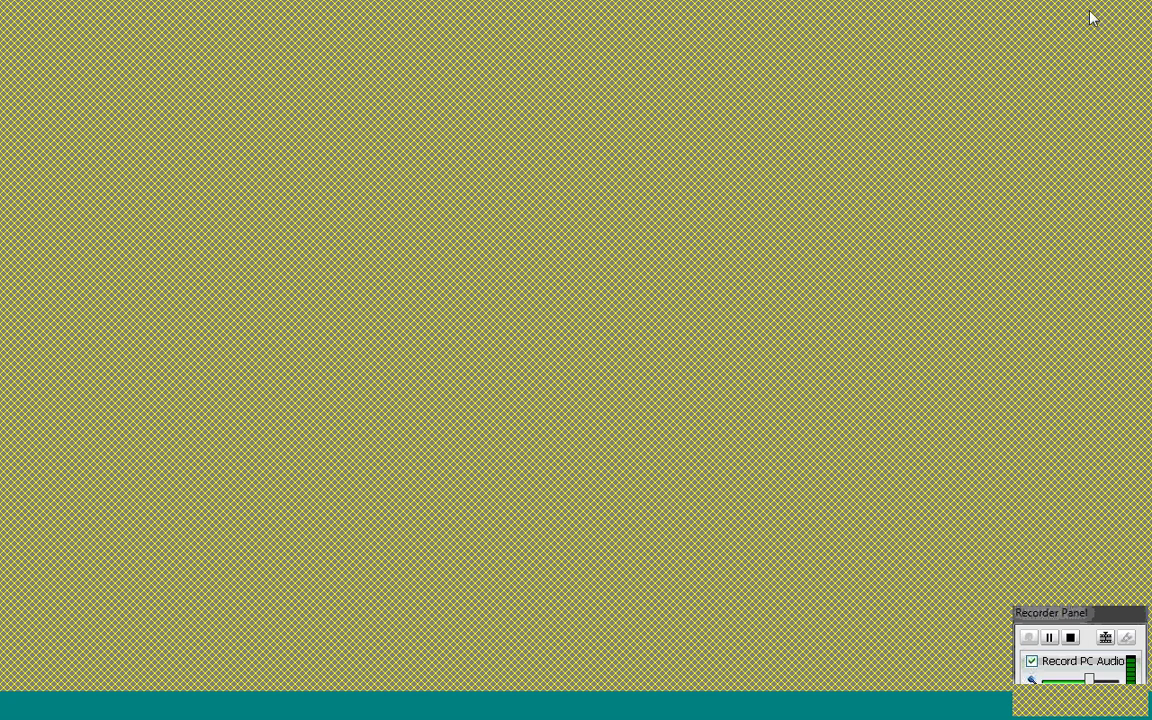
Leave the Lean WM assignment view for the IMG structure and switch to the session with the shipping due list
key(alt+Tab)
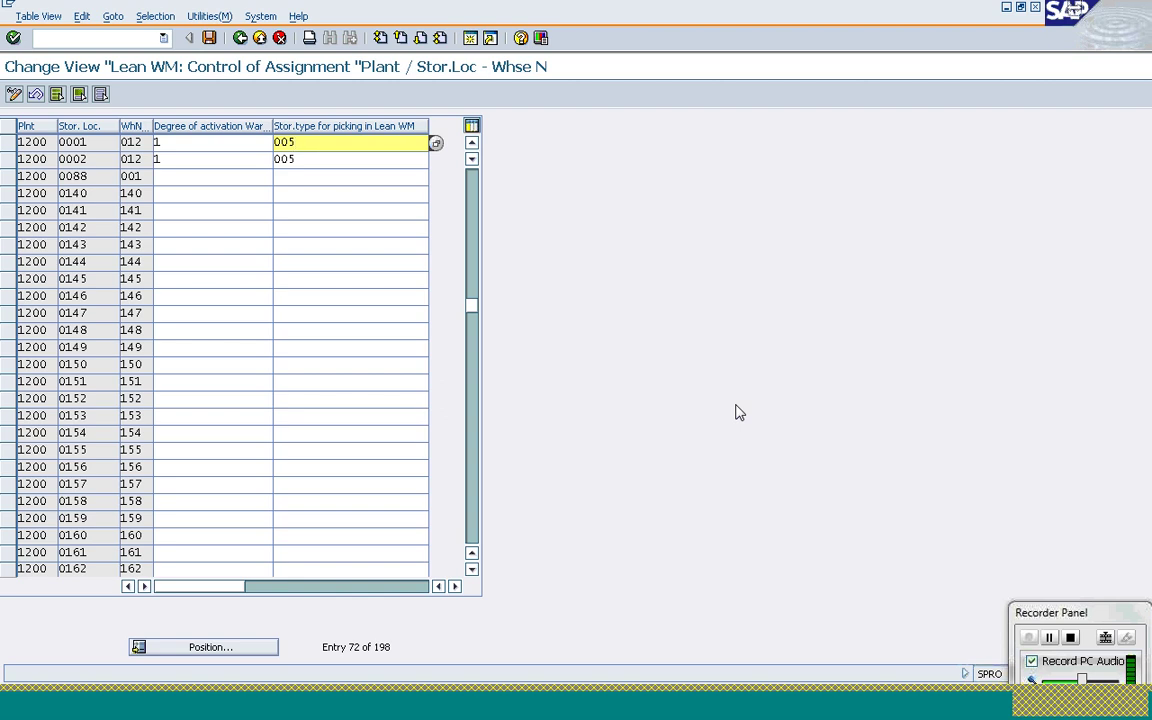
click(239, 44)
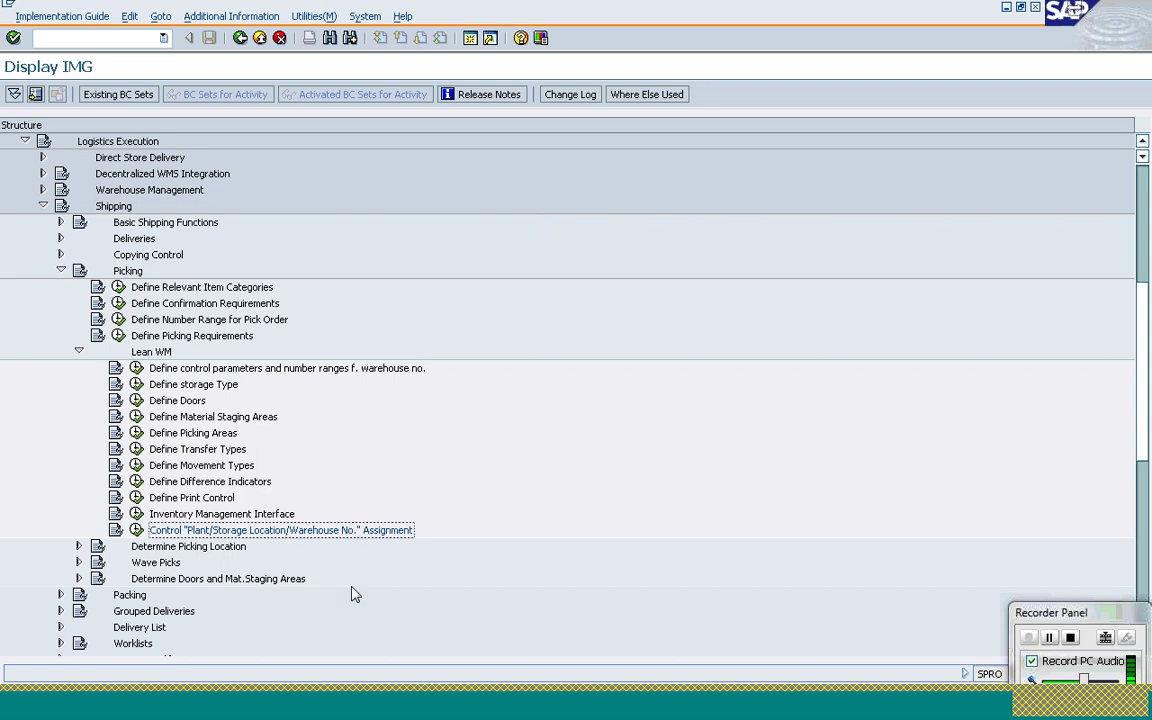
key(alt+Tab)
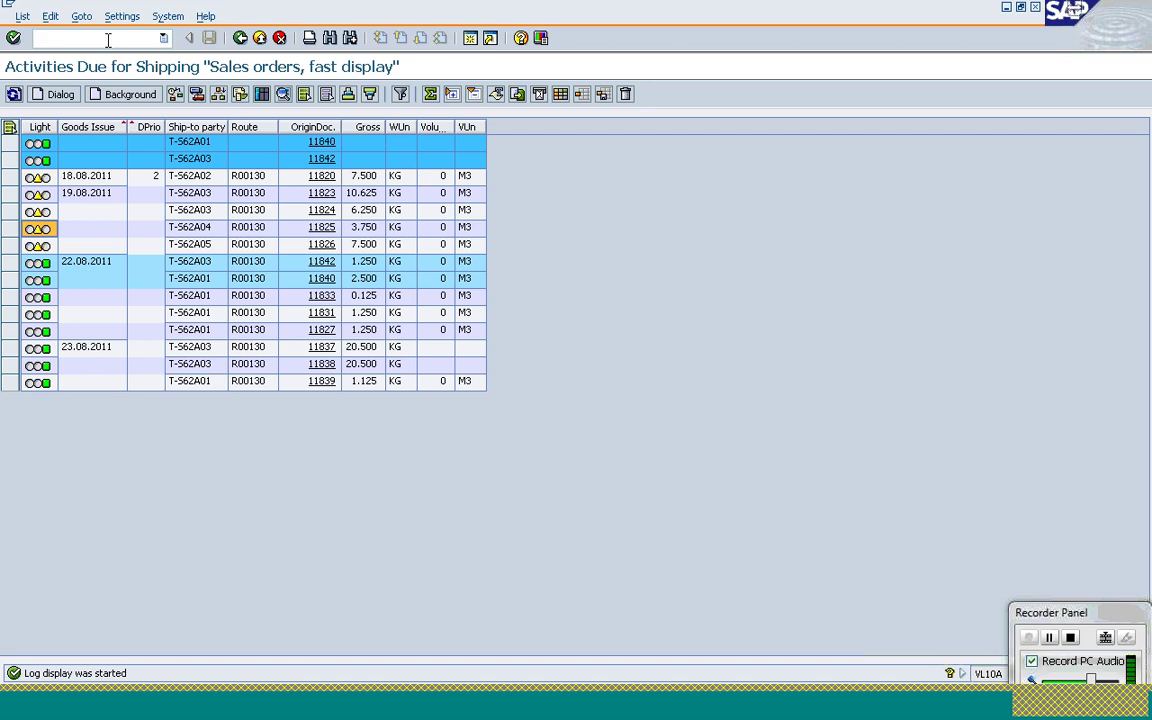
Start the Create Material transaction MM01 in this session, passing through MM02
text(/nmm02)
key(Return)
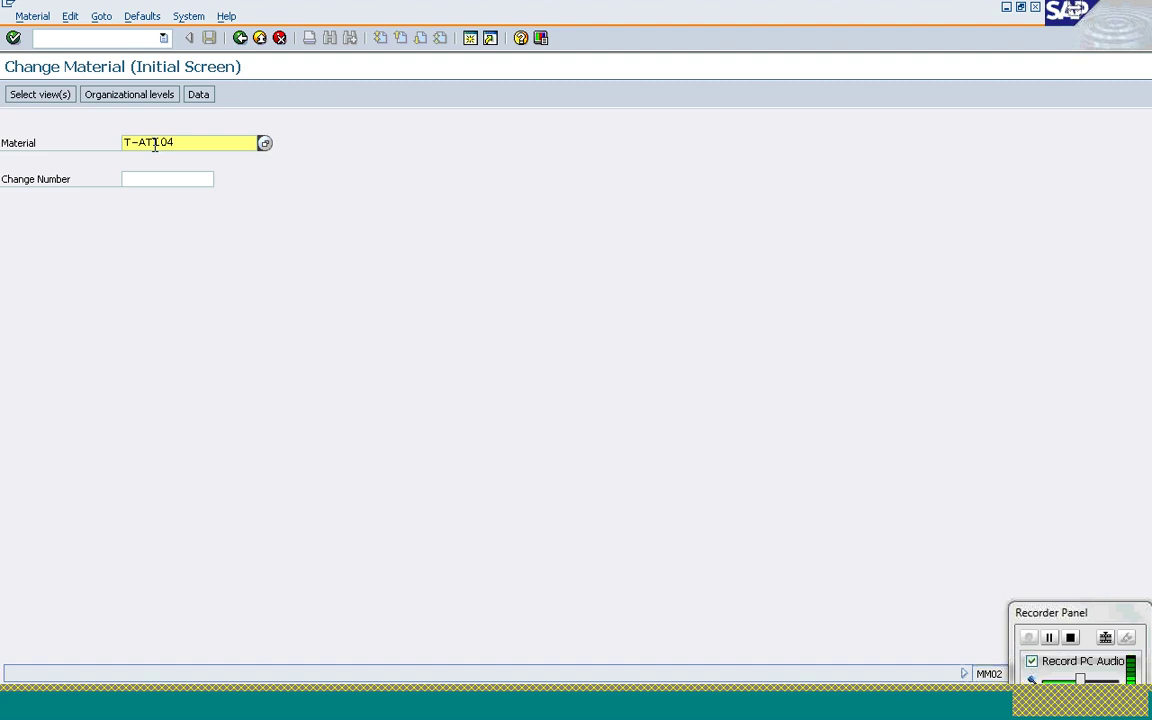
click(55, 37)
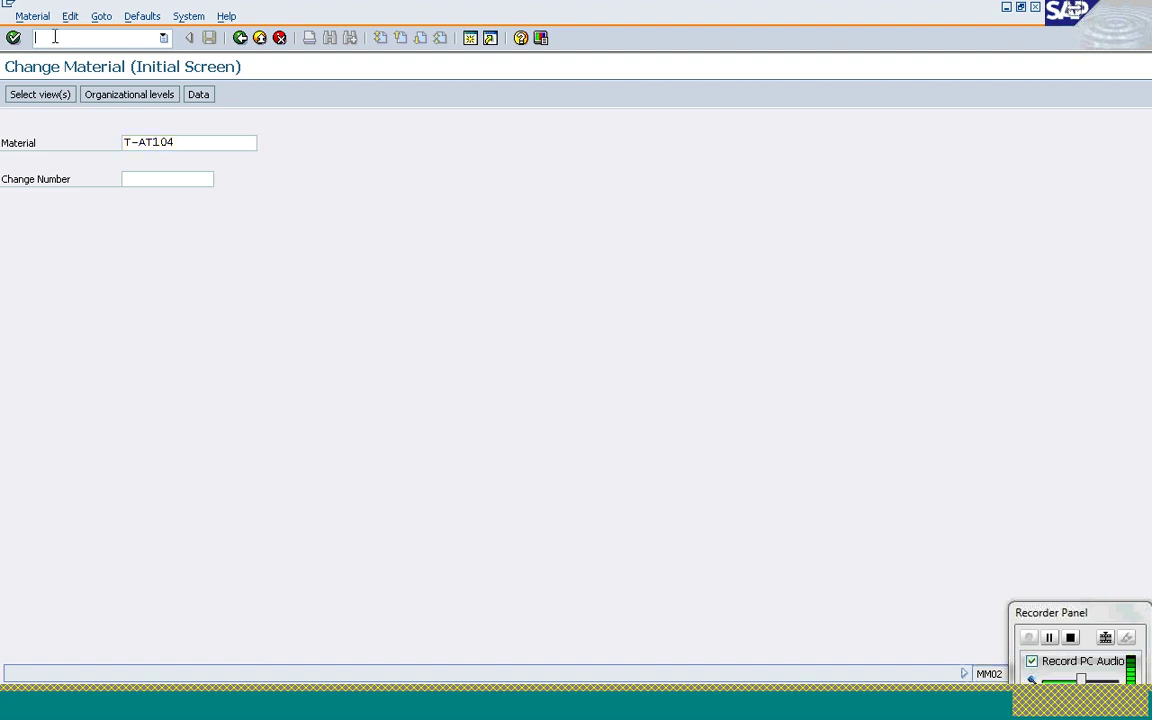
text(/nmm01)
key(Return)
Enter t-at901 as the new material with T-AT101 as the copy-from material and proceed to the view selection
text(t)
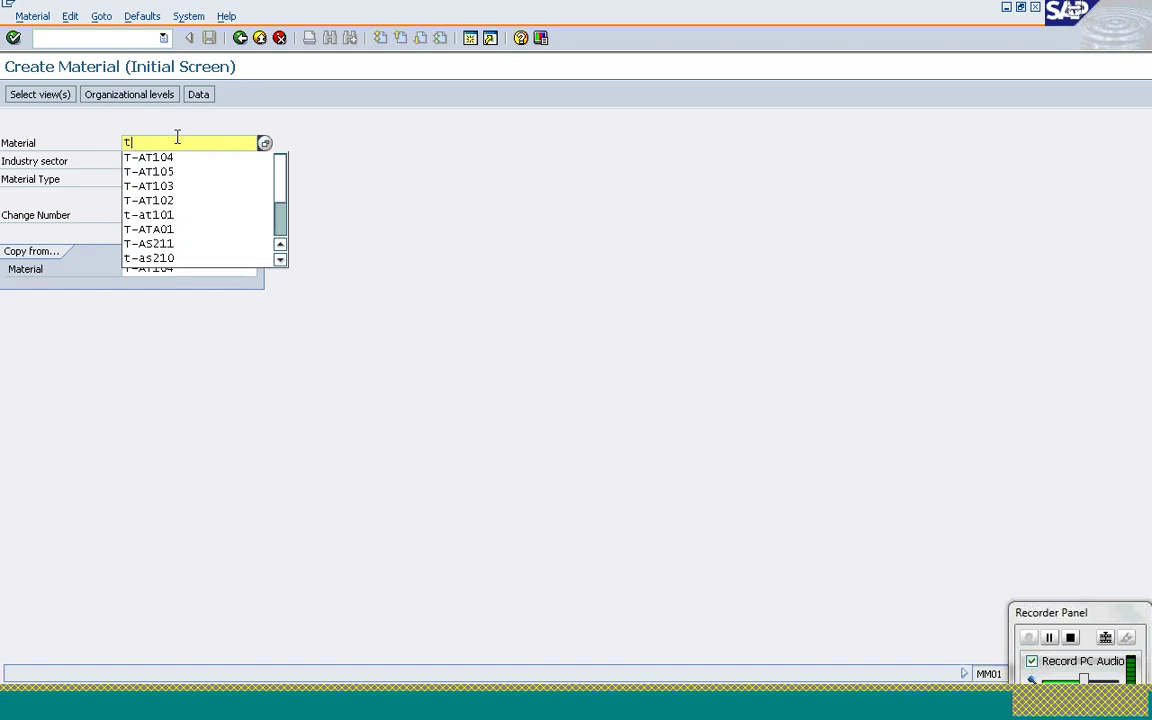
text(-at901)
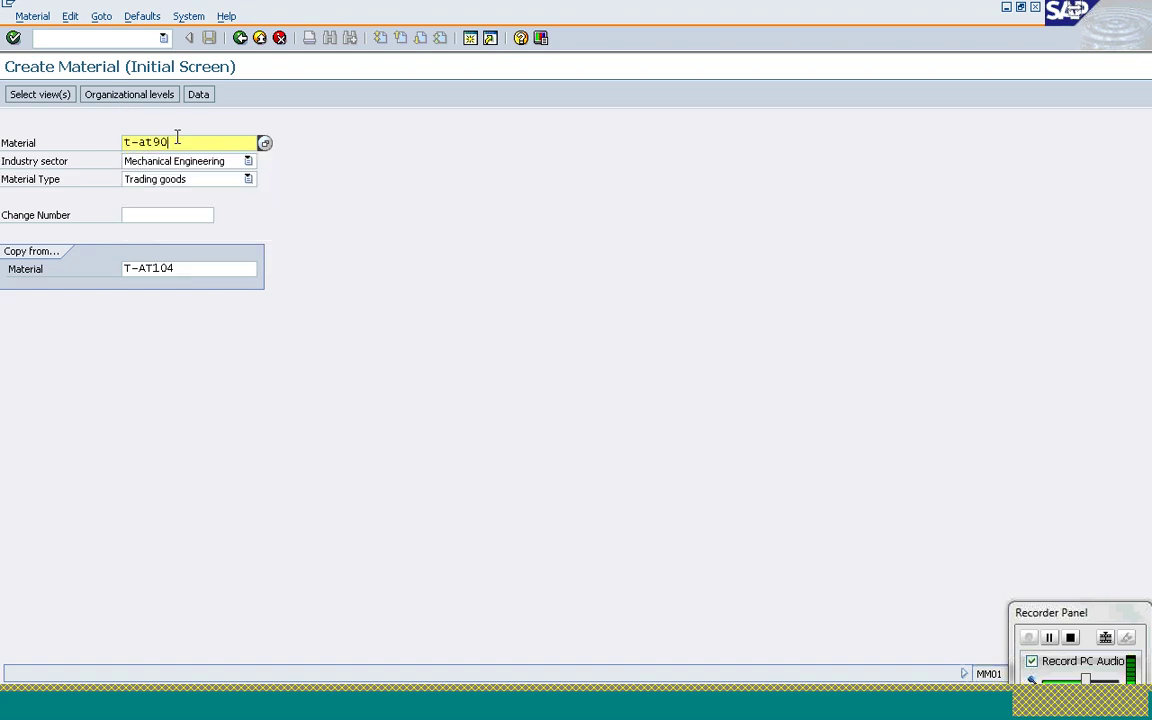
click(156, 268)
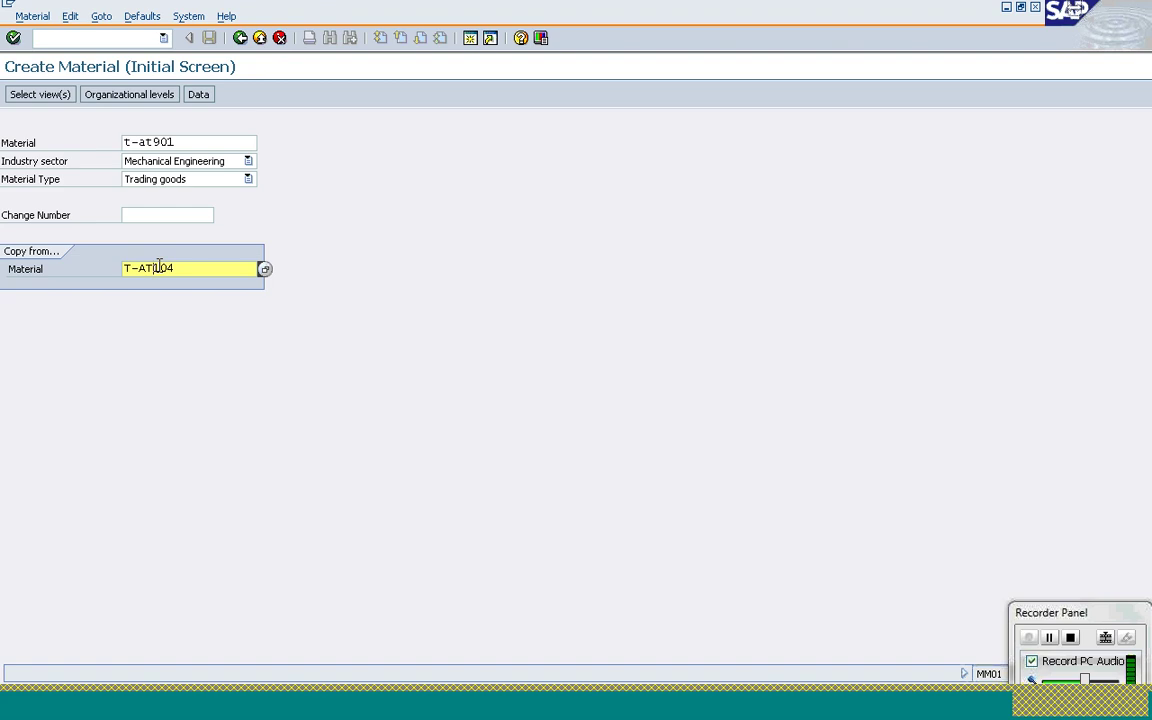
key(shift+End)
text(01)
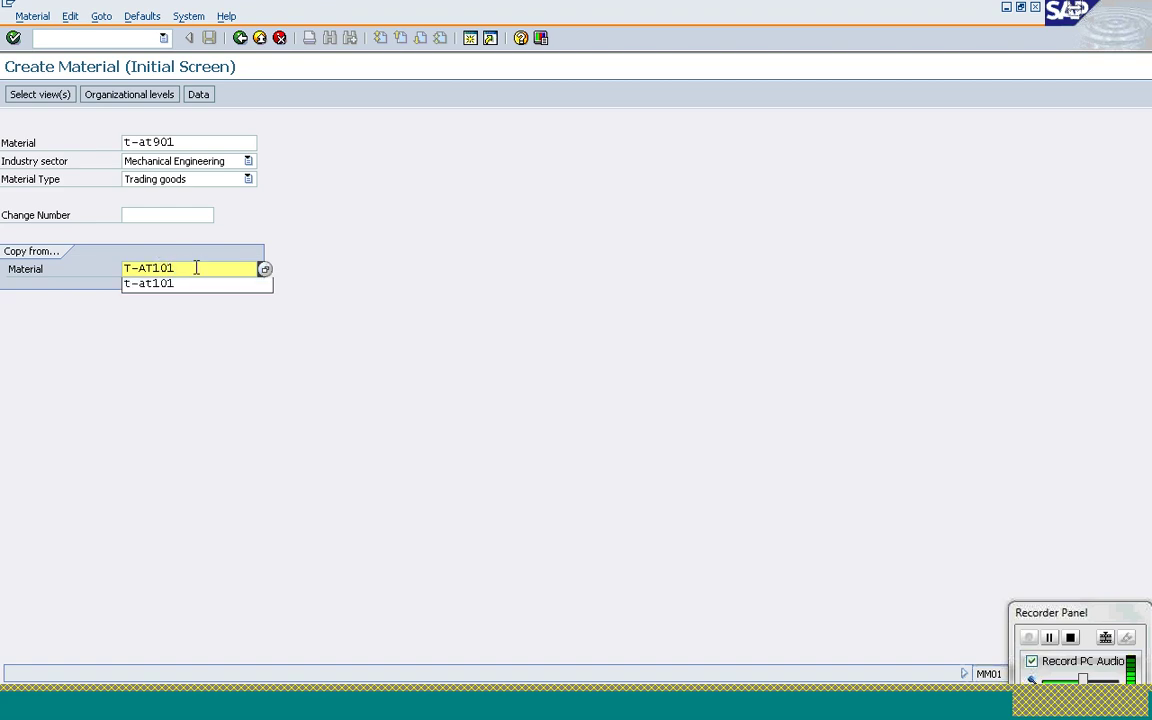
key(Escape)
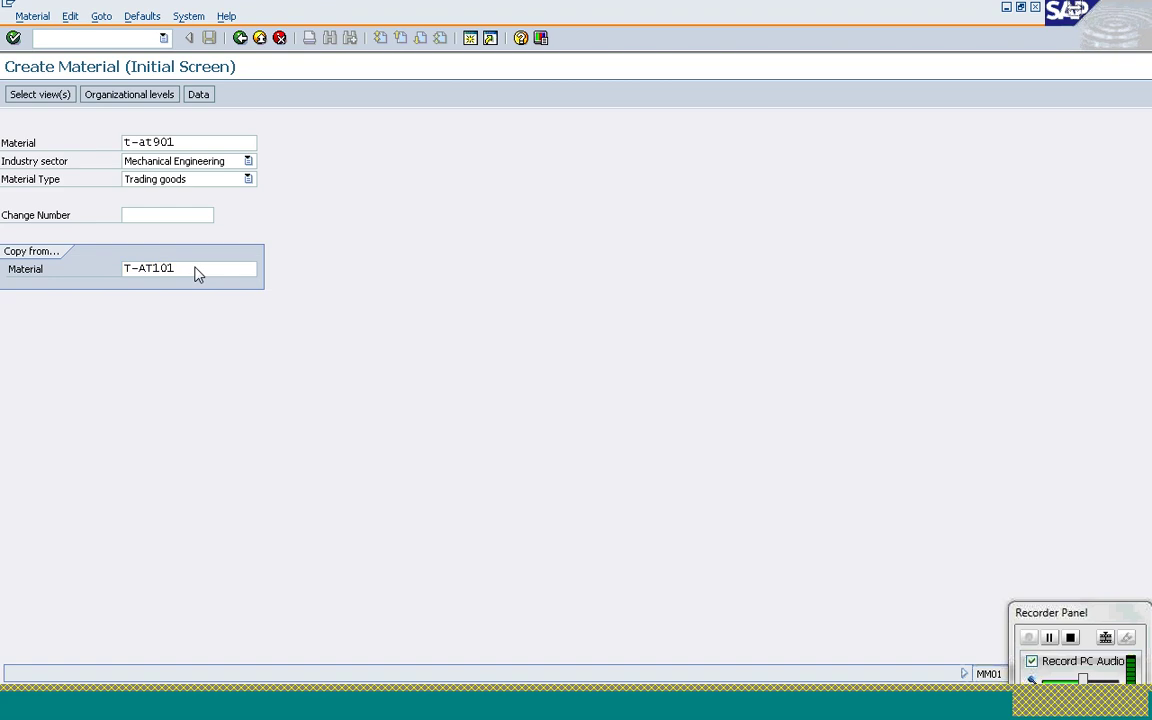
key(Return)
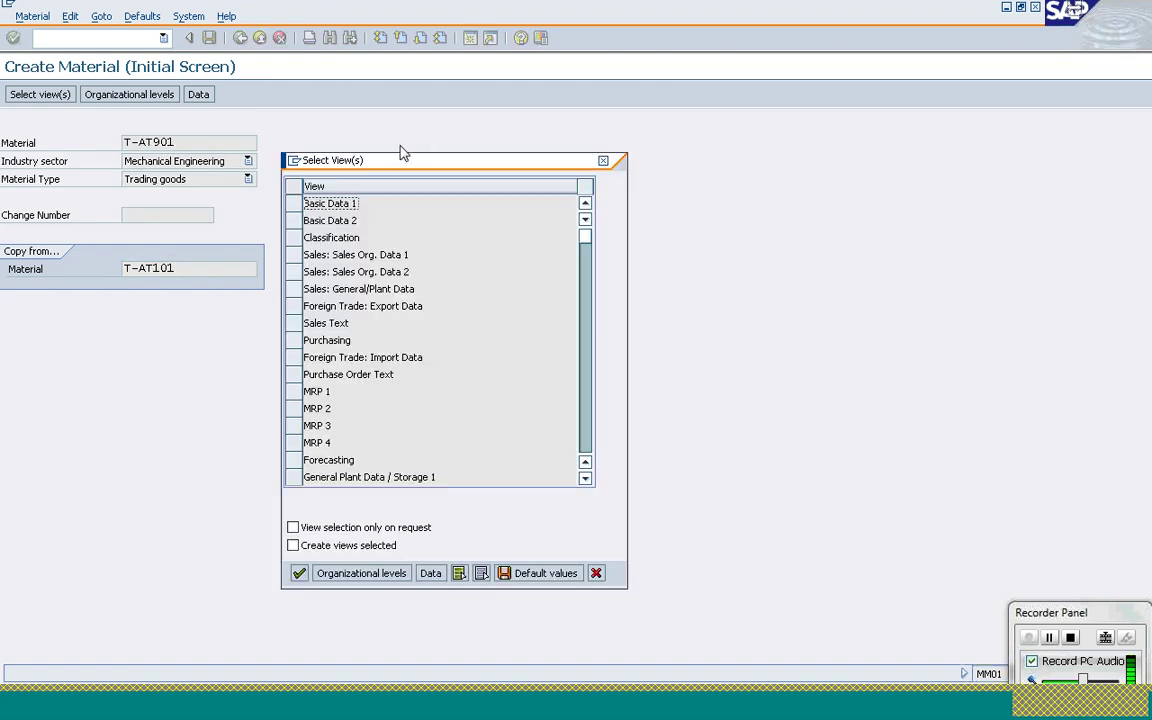
Select the views Basic Data 1 and 2, Sales Org. Data 1 and 2, Sales: General/Plant Data and Sales Text
drag(403, 153, 520, 104)
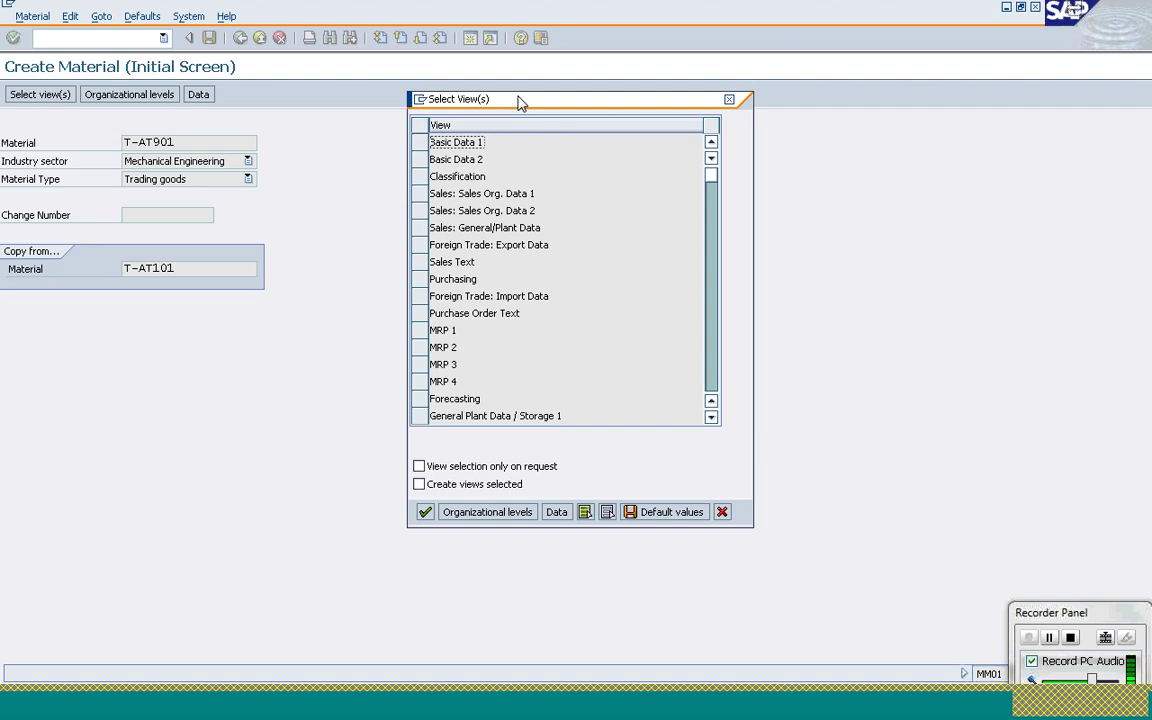
click(418, 145)
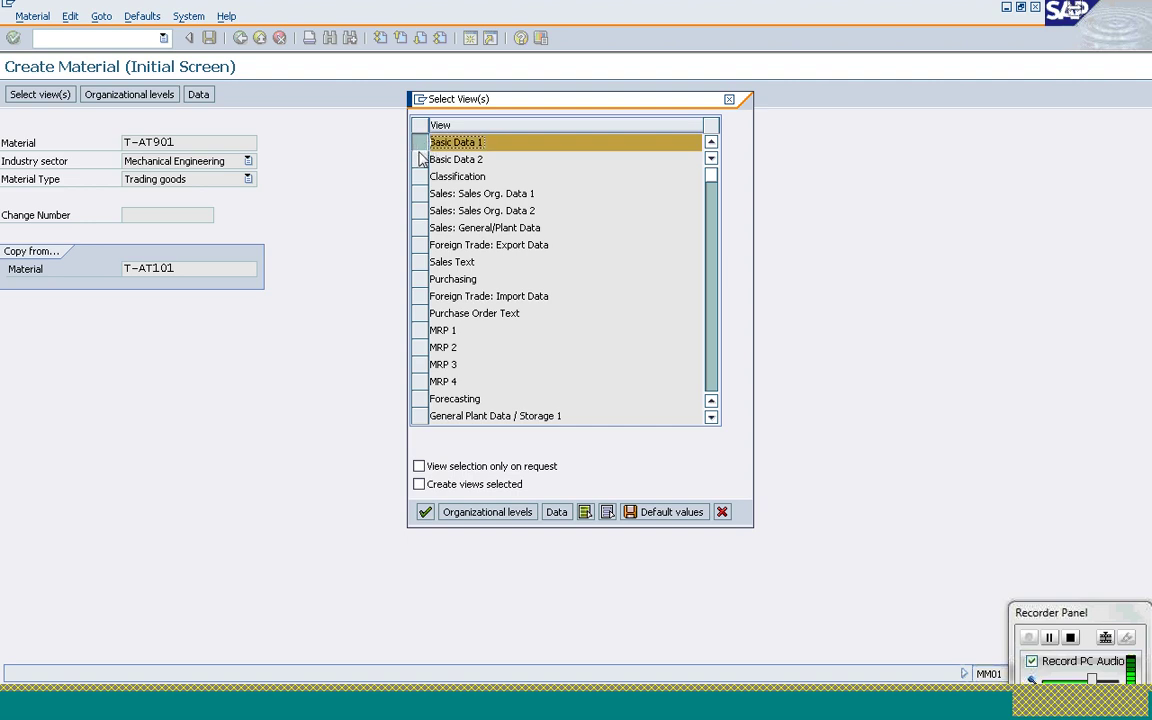
click(420, 160)
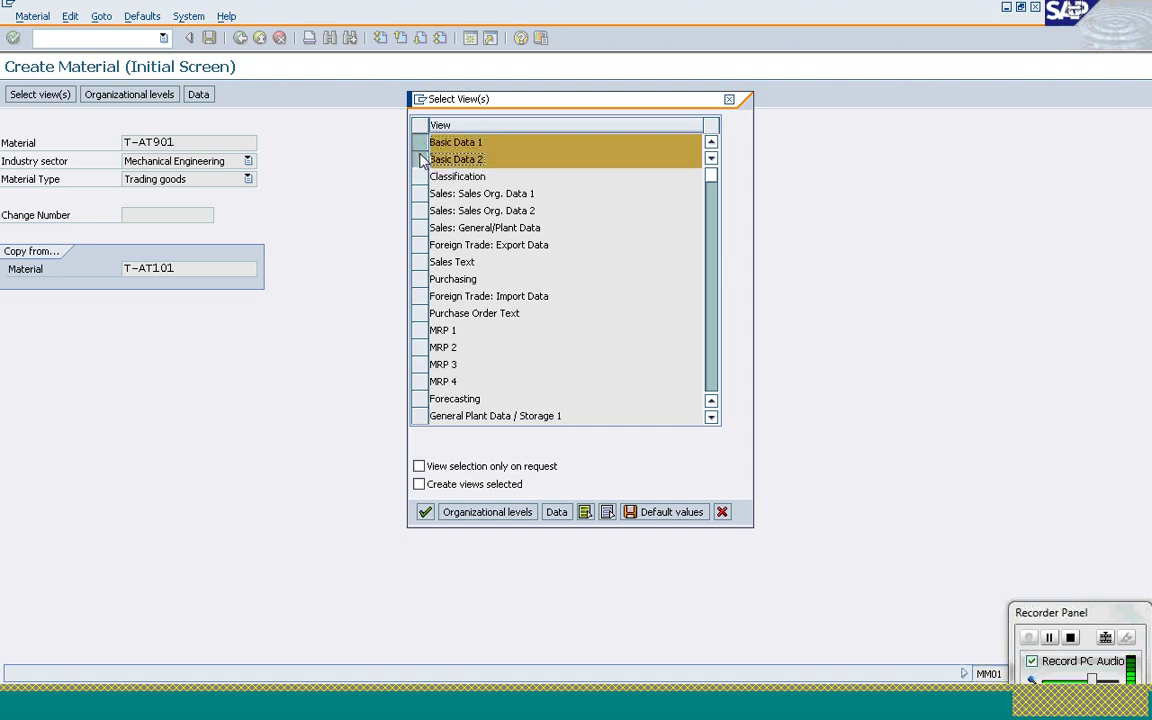
click(419, 194)
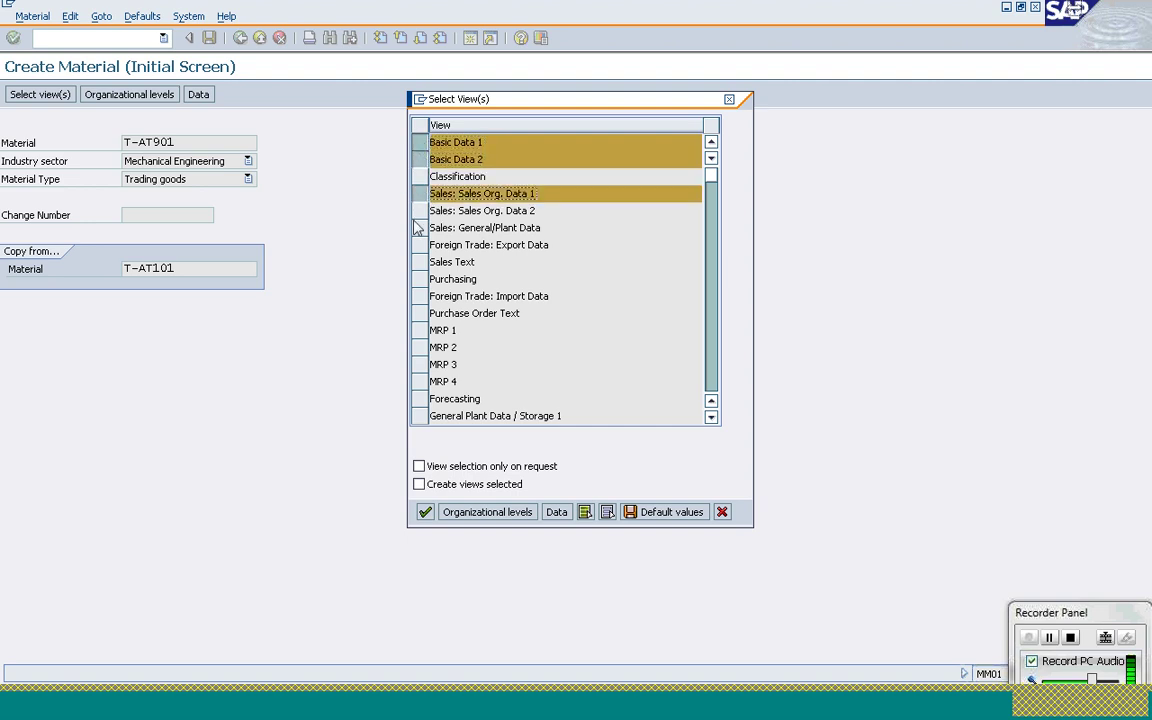
click(419, 211)
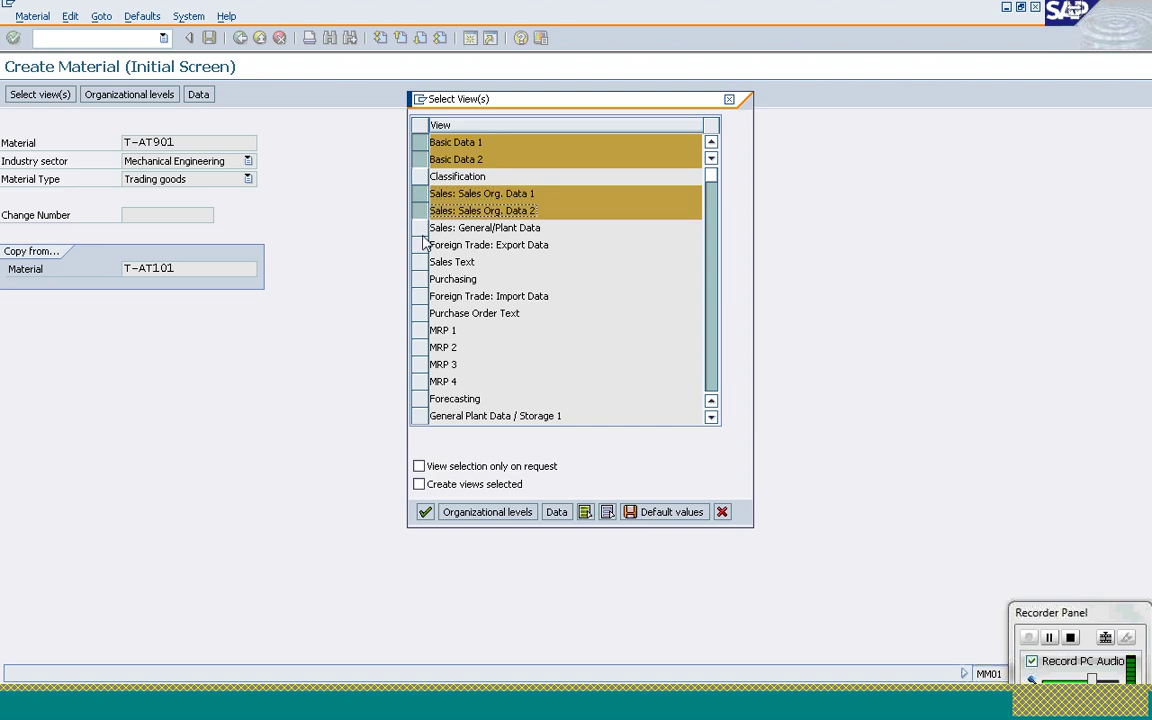
click(420, 228)
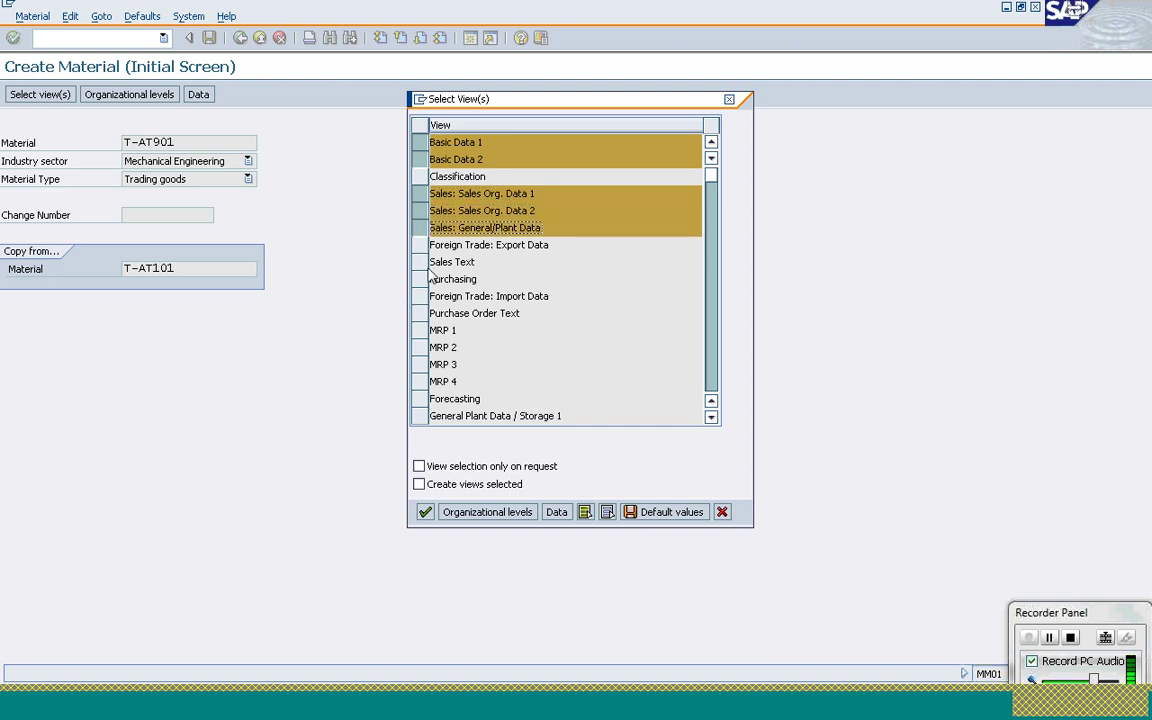
click(419, 262)
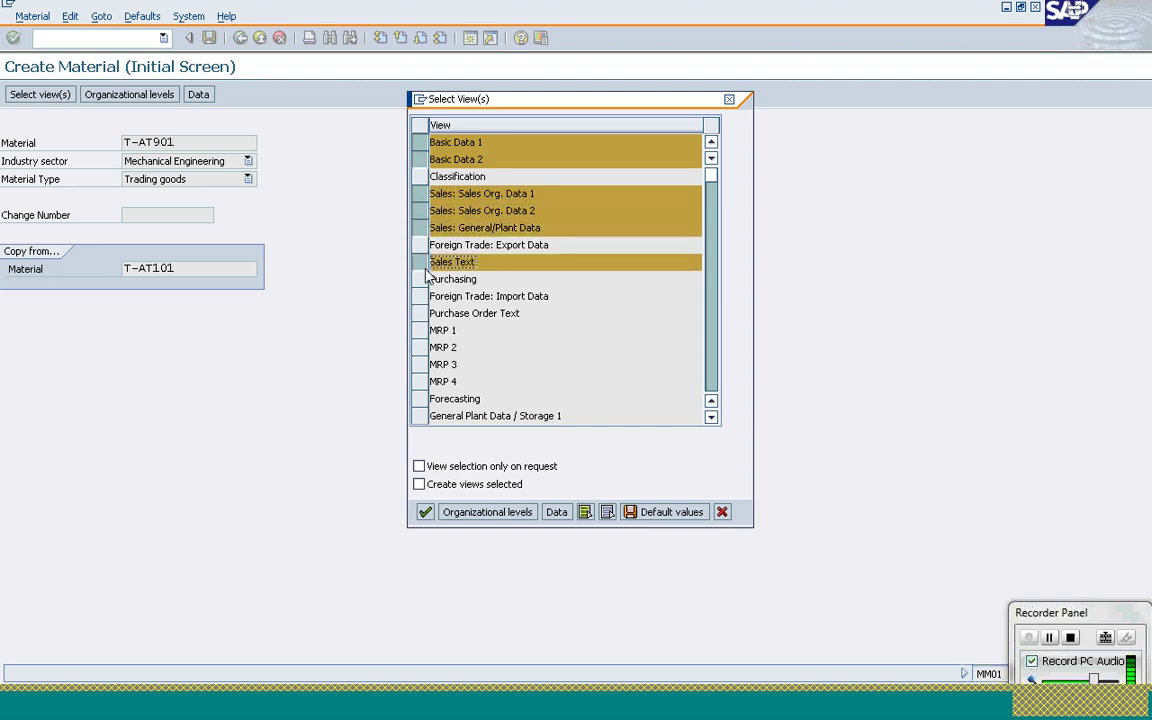
Check the remaining views down to Accounting 1 and 2 and confirm the view selection
click(711, 418)
click(711, 418)
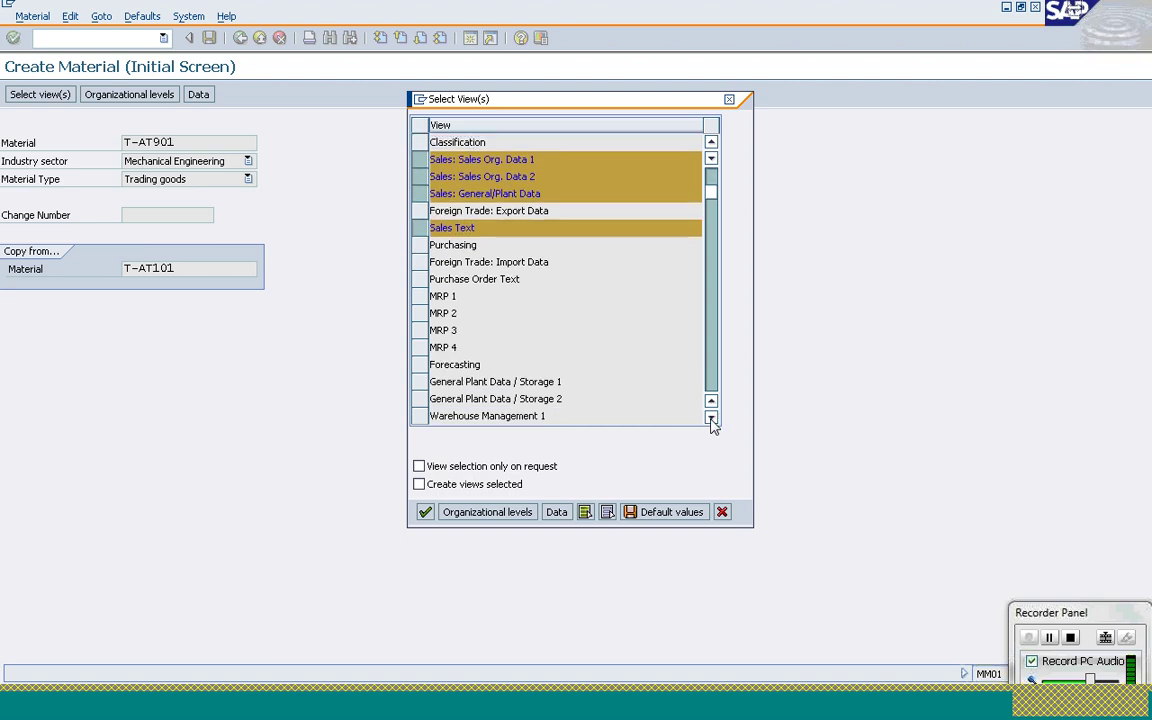
click(711, 418)
double_click(711, 418)
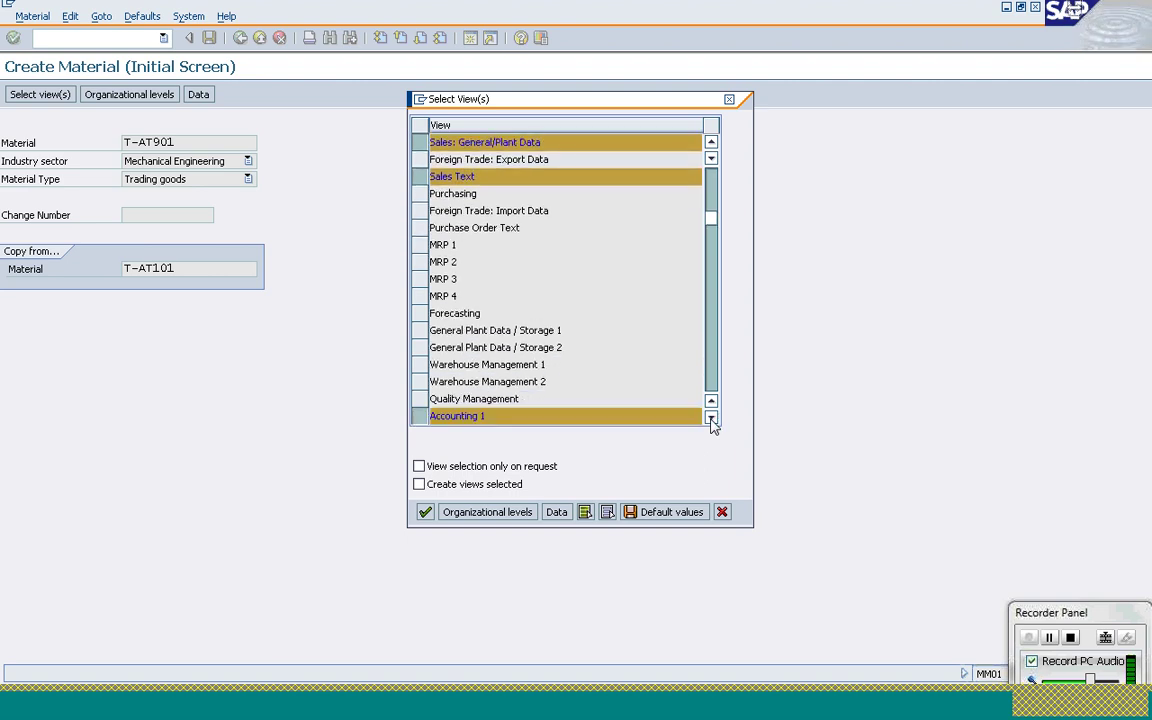
click(711, 418)
click(430, 415)
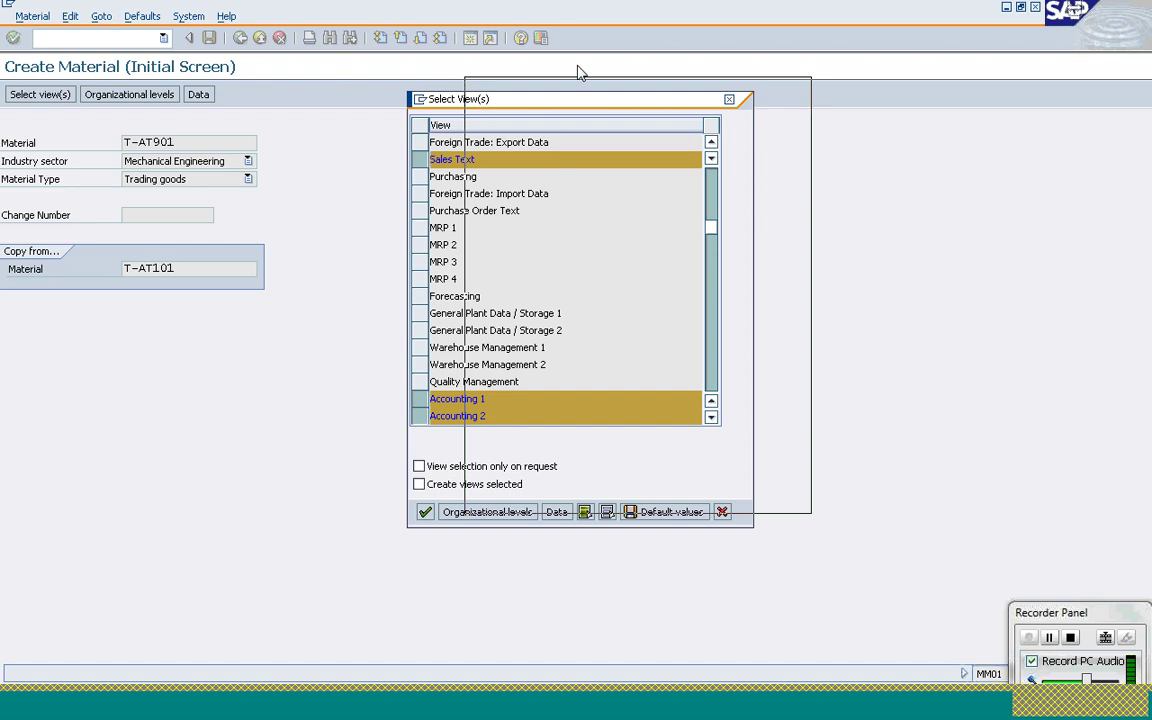
scroll(571, 69, down, 1)
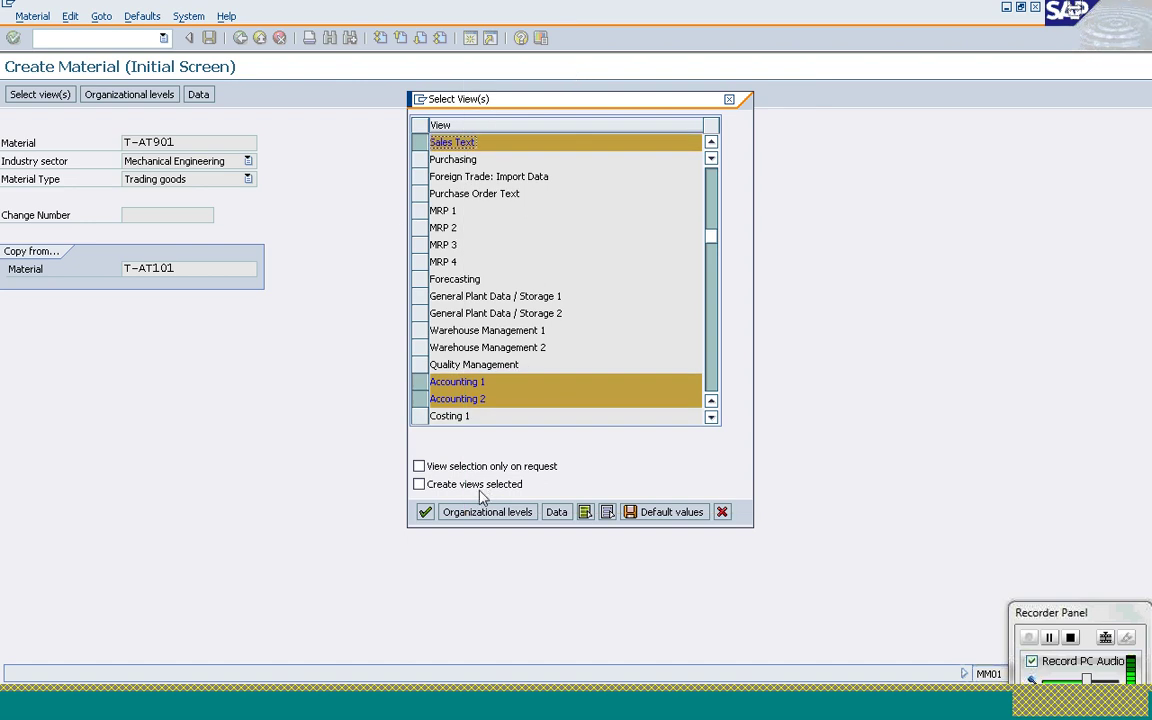
click(424, 513)
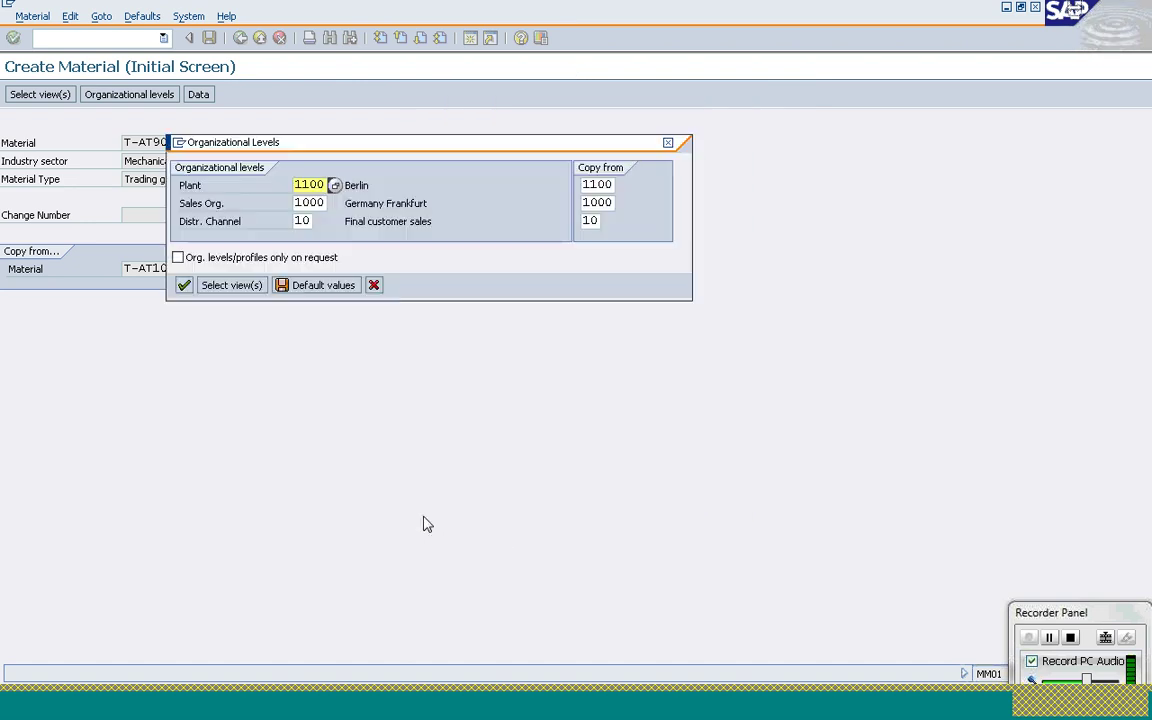
Set both the plant and the copy-from plant to 1200 and confirm the organizational levels
click(304, 185)
text(2)
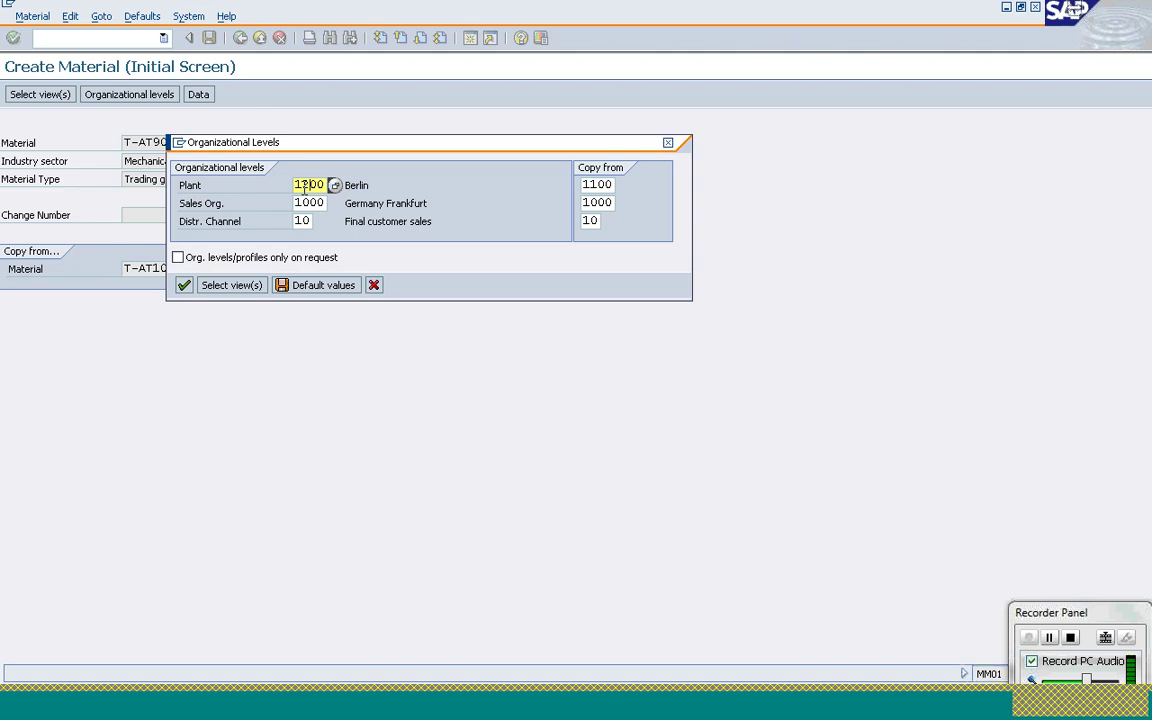
click(595, 185)
text(2)
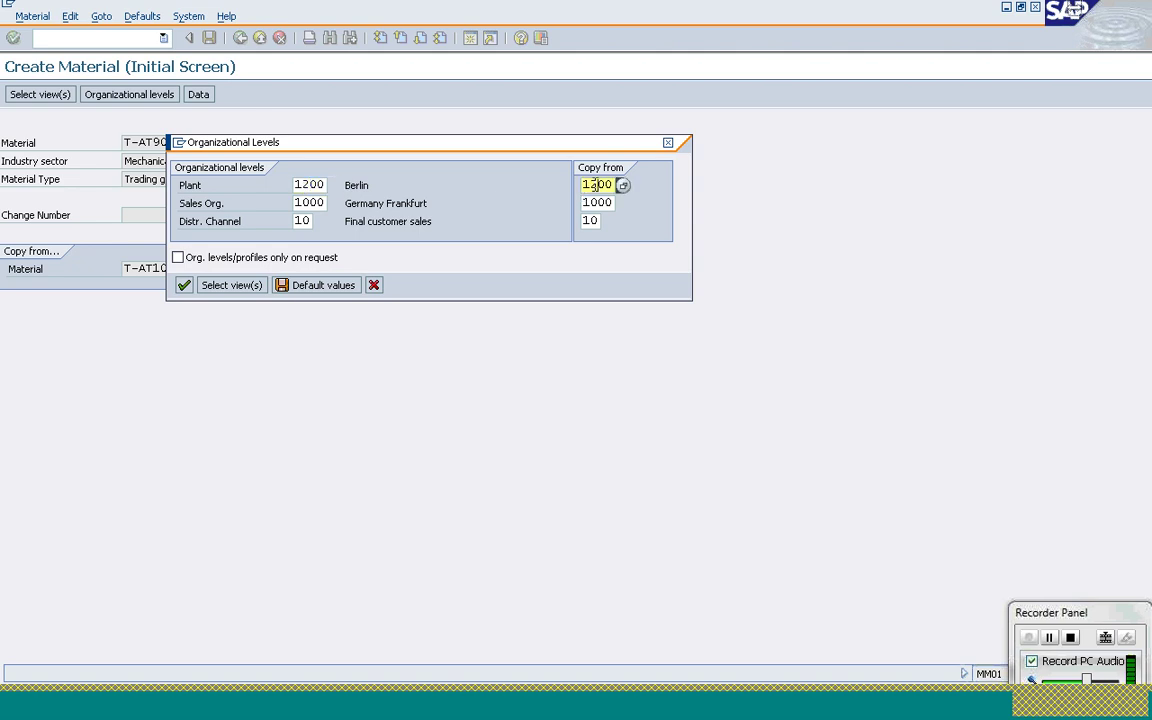
click(231, 285)
key(Return)
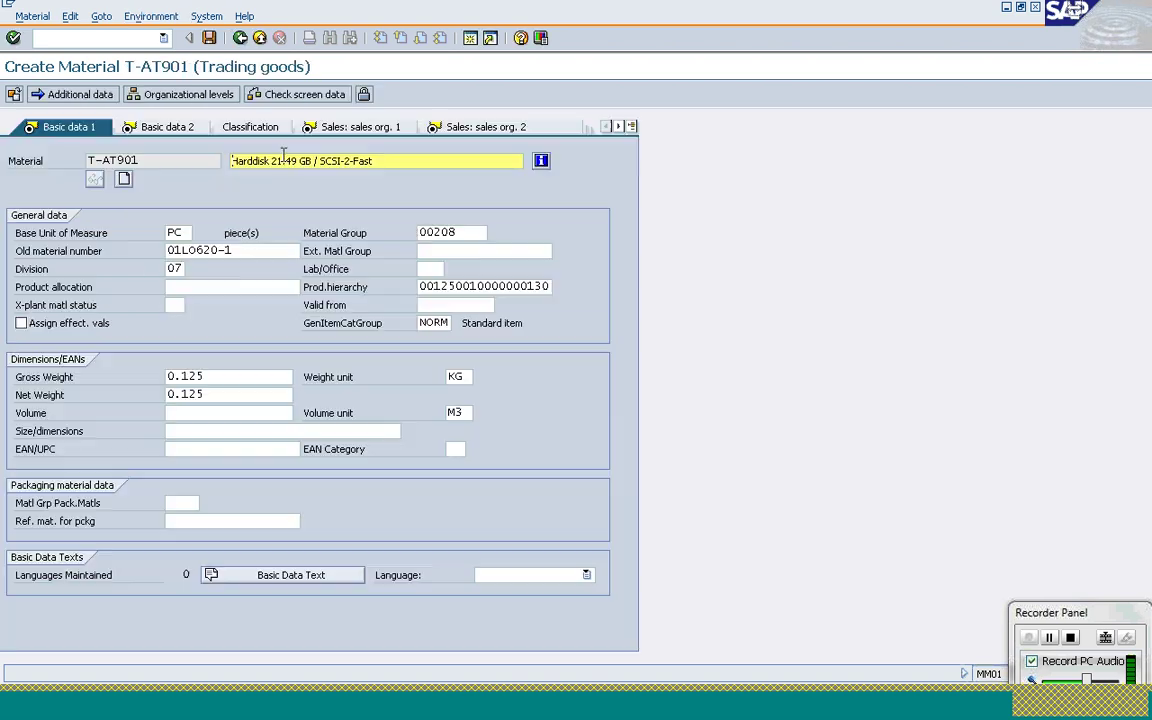
Replace the material description with "Material for Batch Management"
text(Mater)
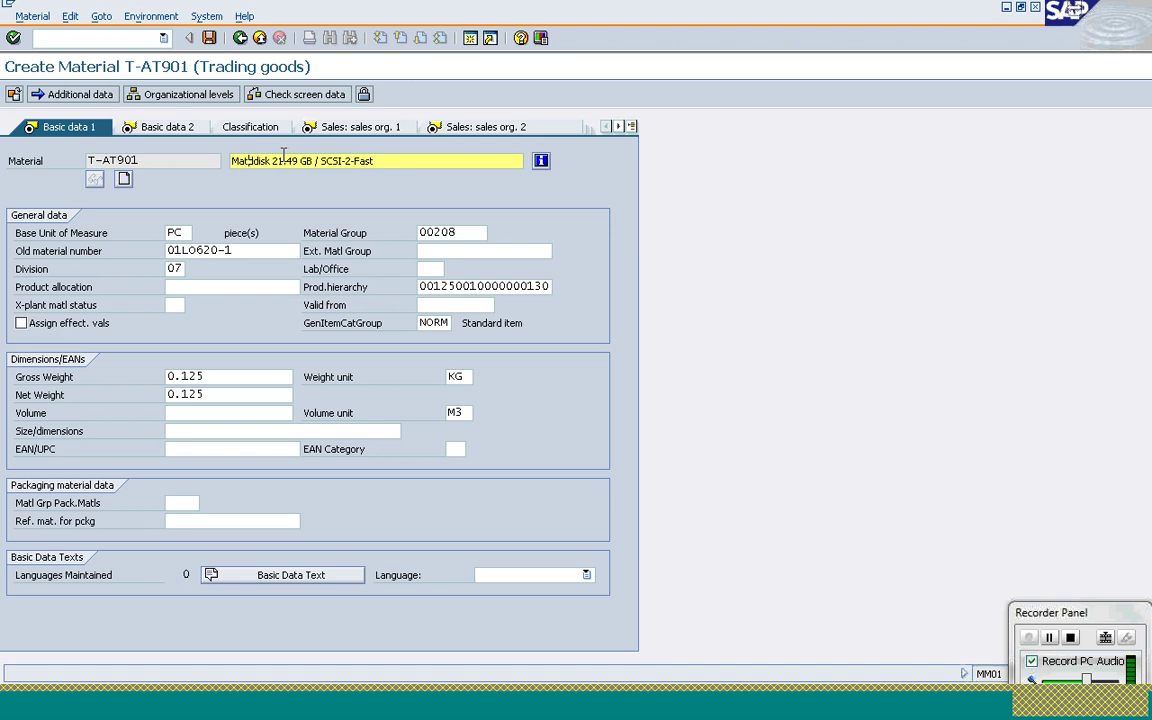
text(ial for Batch )
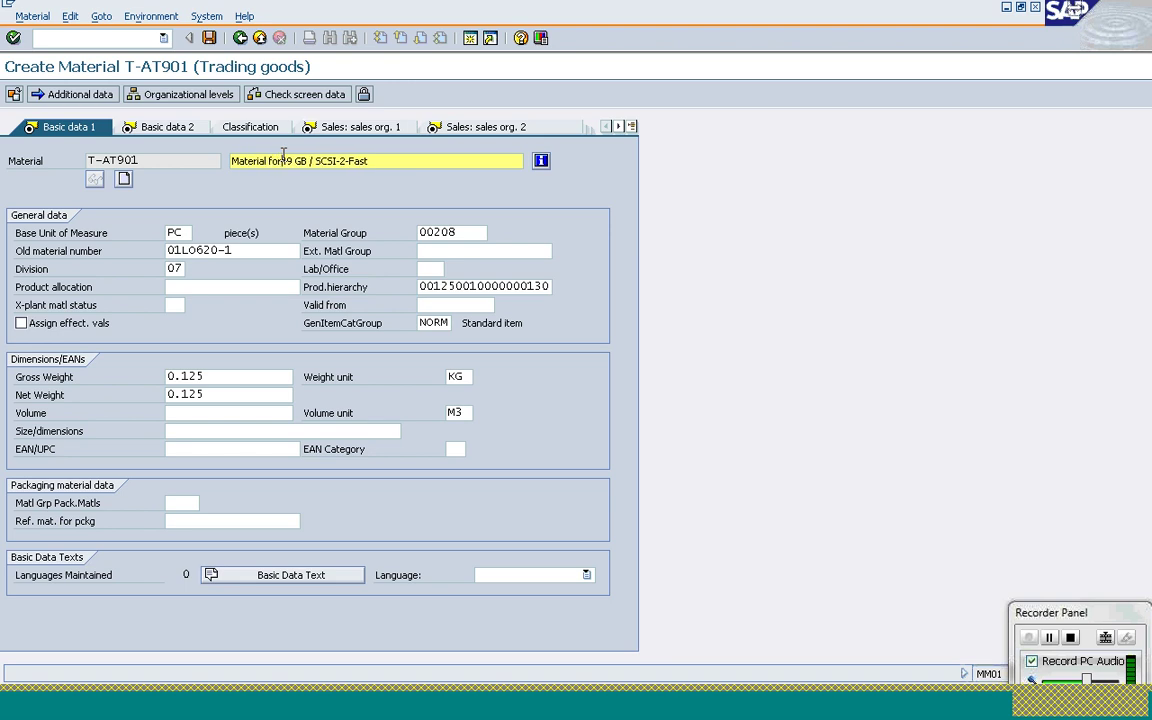
text(Managemen)
text(t)
key(Delete)
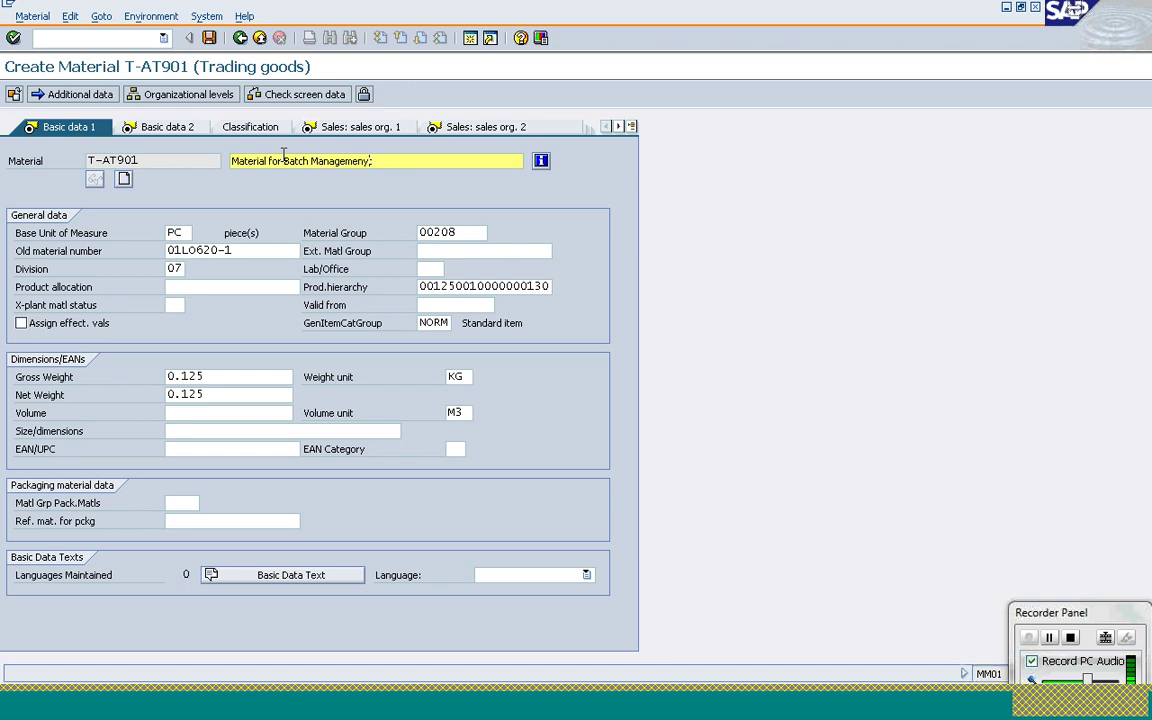
key(Delete)
Go through the sales organization views to Sales: General/Plant and activate batch management for the material
click(191, 134)
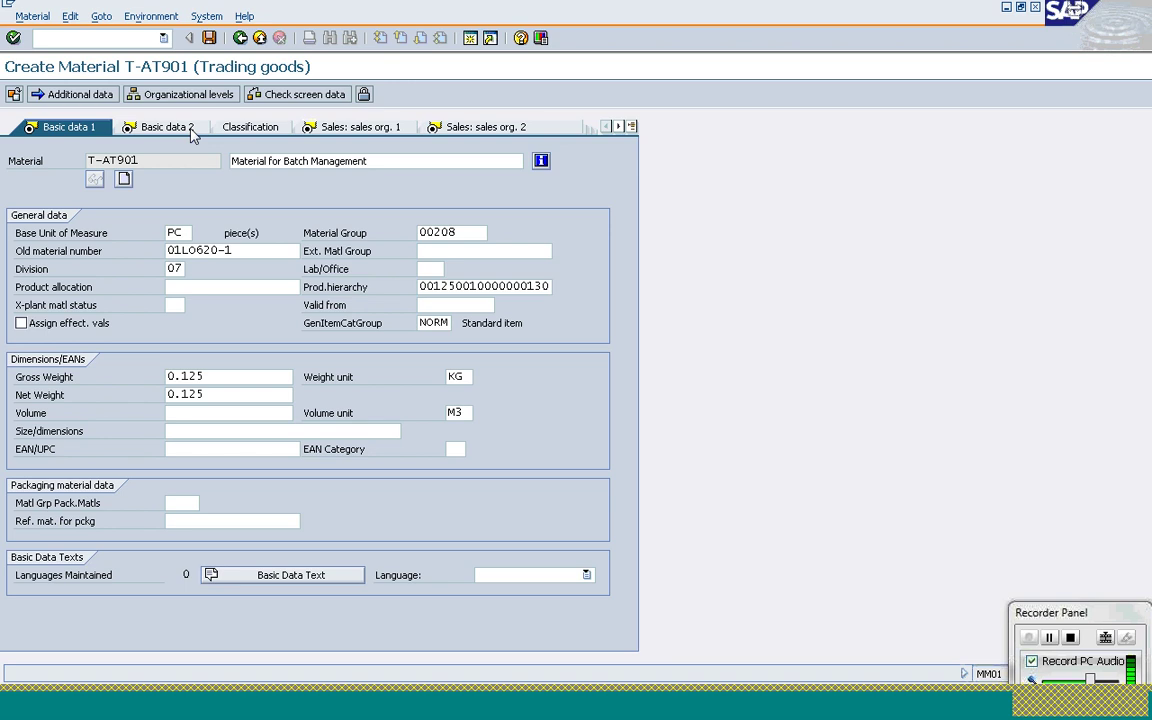
click(360, 130)
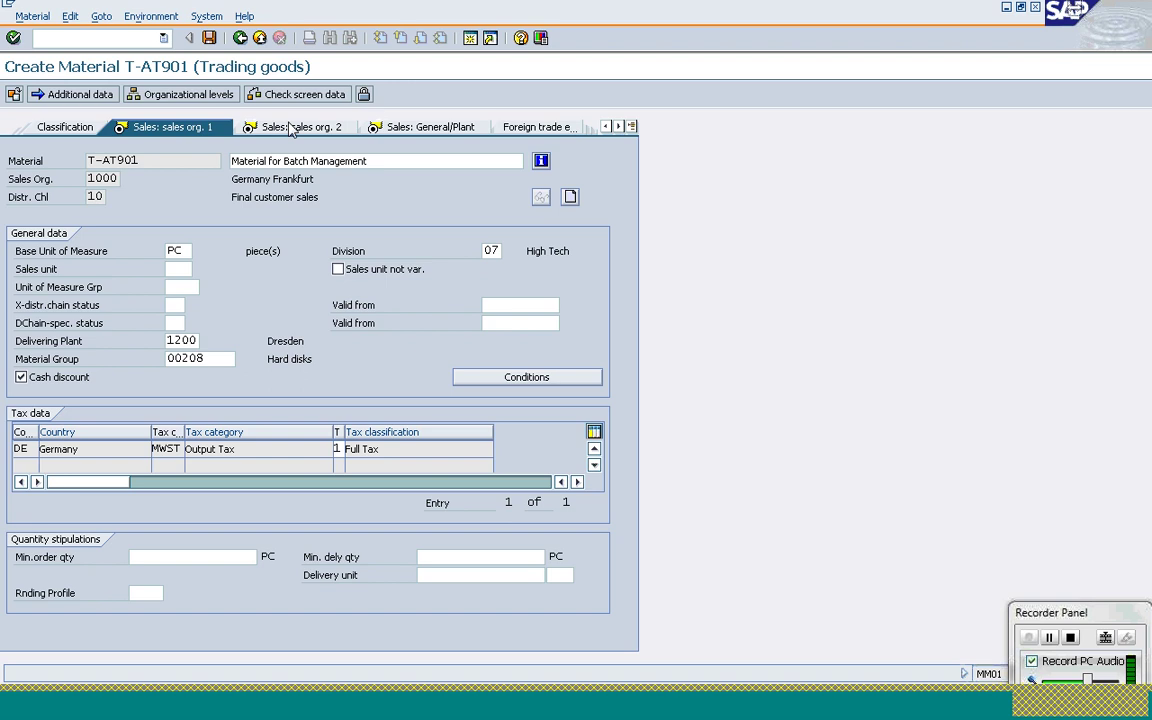
click(291, 130)
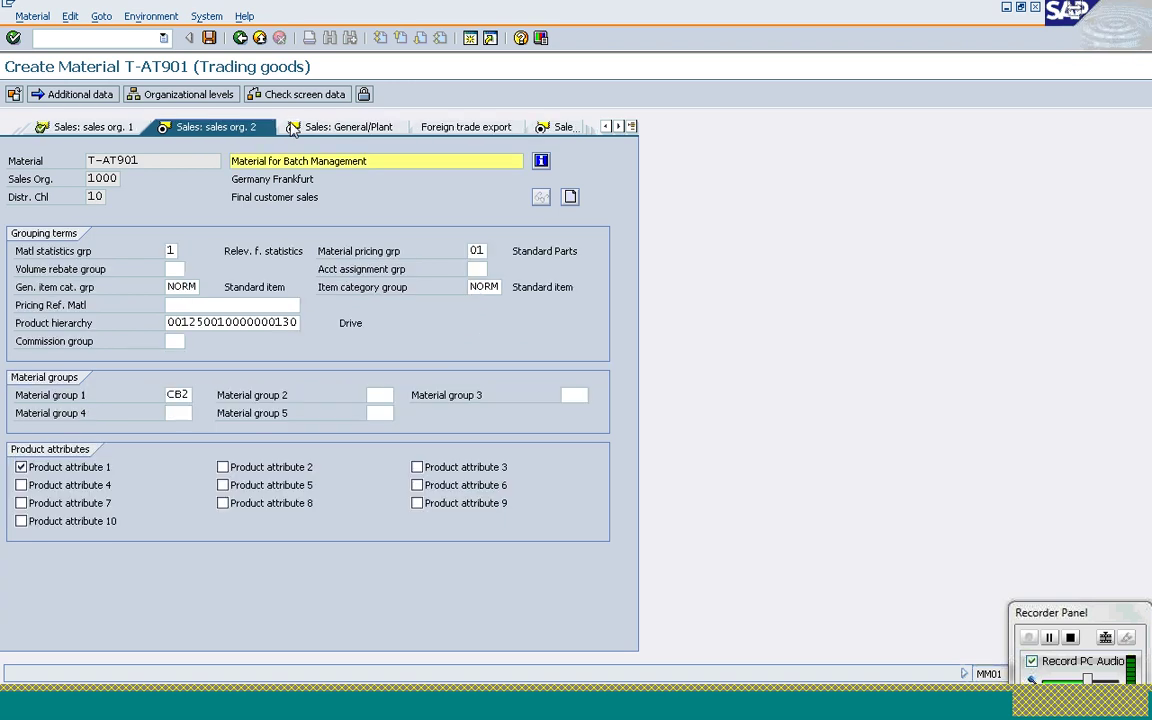
click(324, 128)
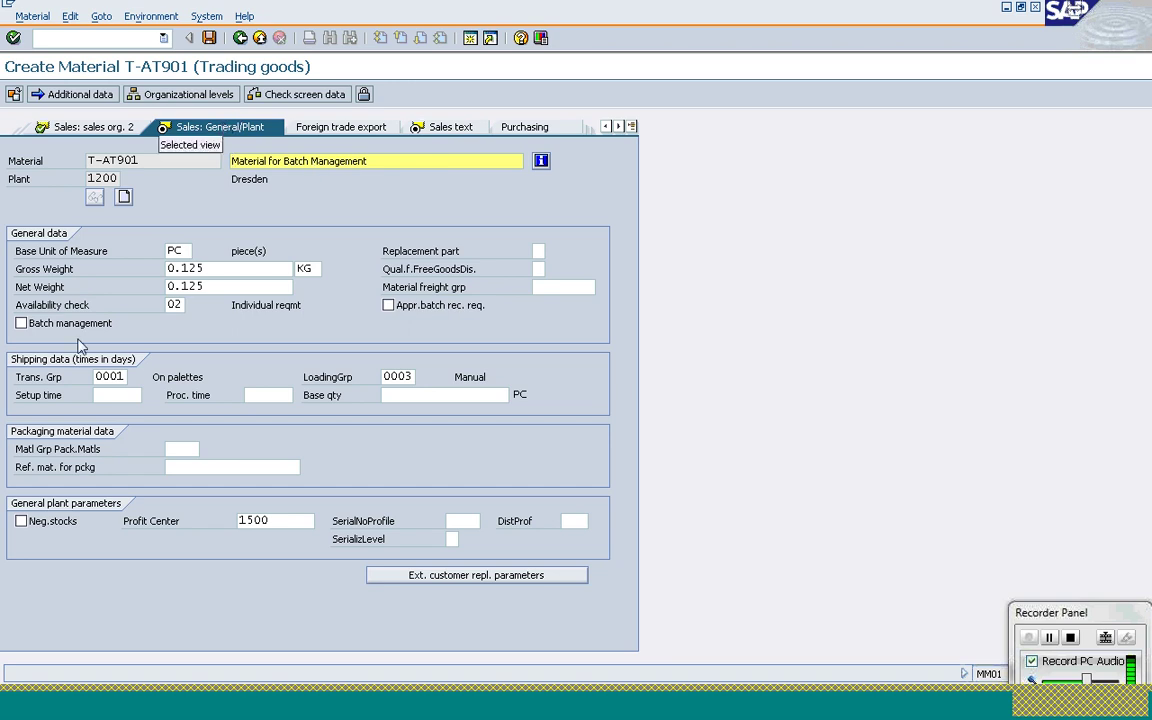
click(22, 324)
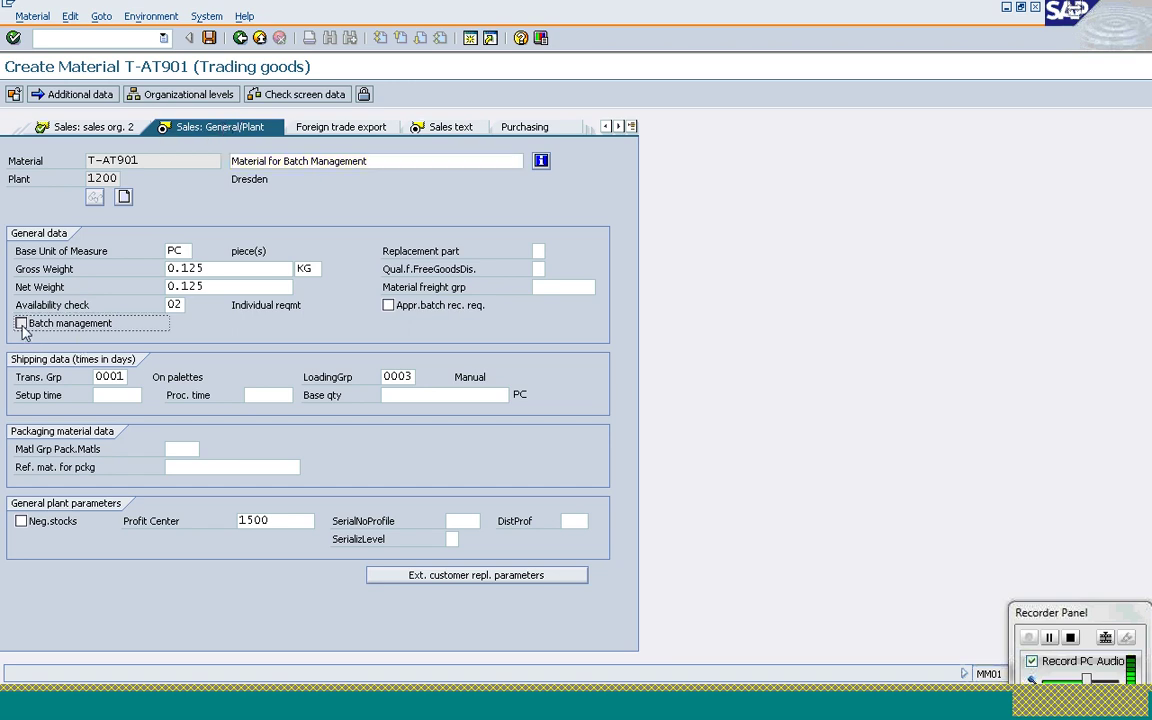
key(space)
Set the serial number profile to 0001 in the general plant parameters and continue to the Sales text view
click(457, 523)
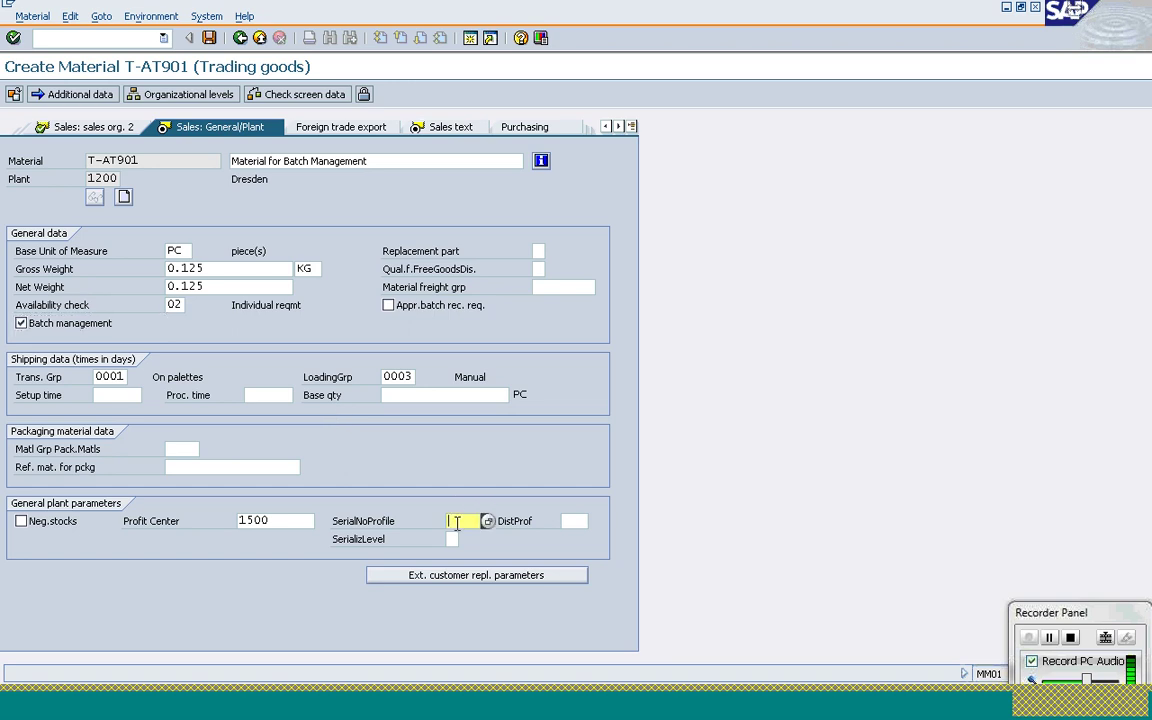
text(0001)
key(Return)
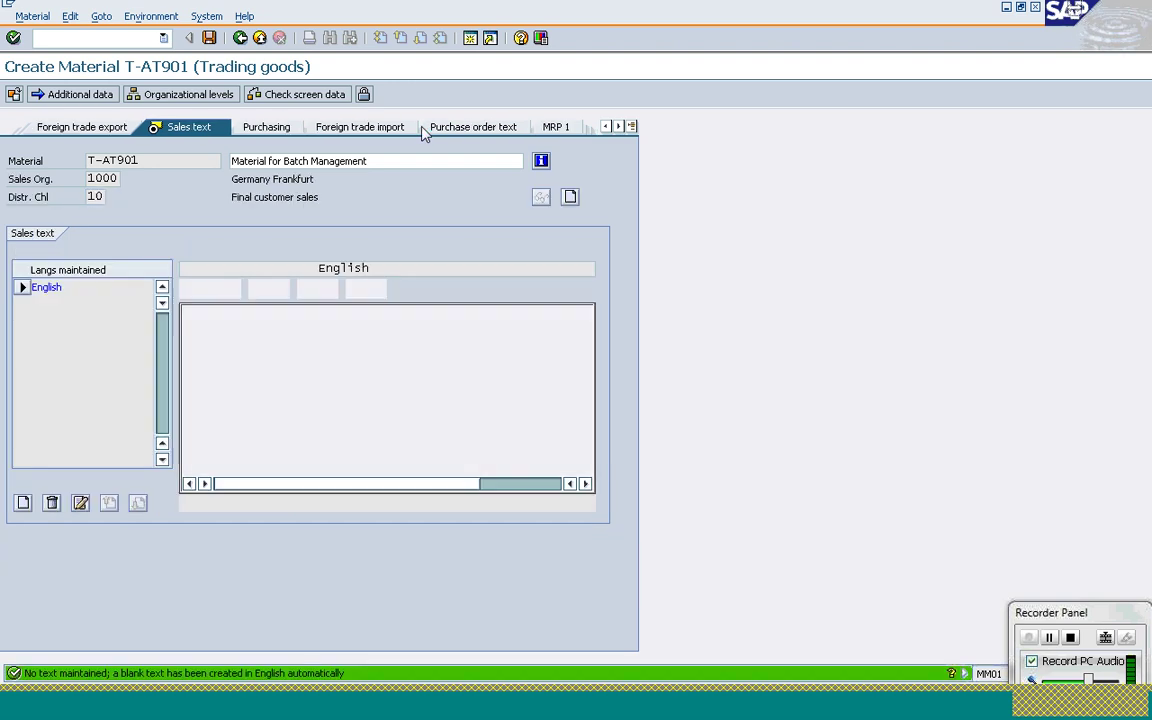
Enter "Batch Managed article - t-at901" as the English sales text
text(B)
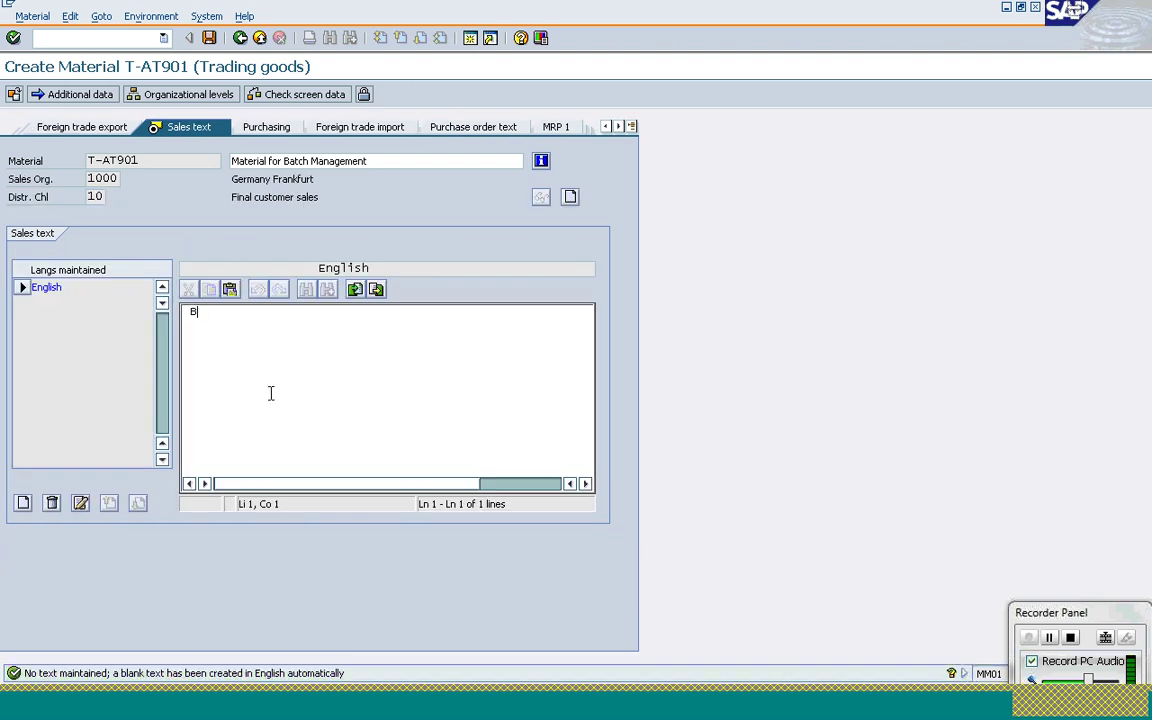
text(atch Managed )
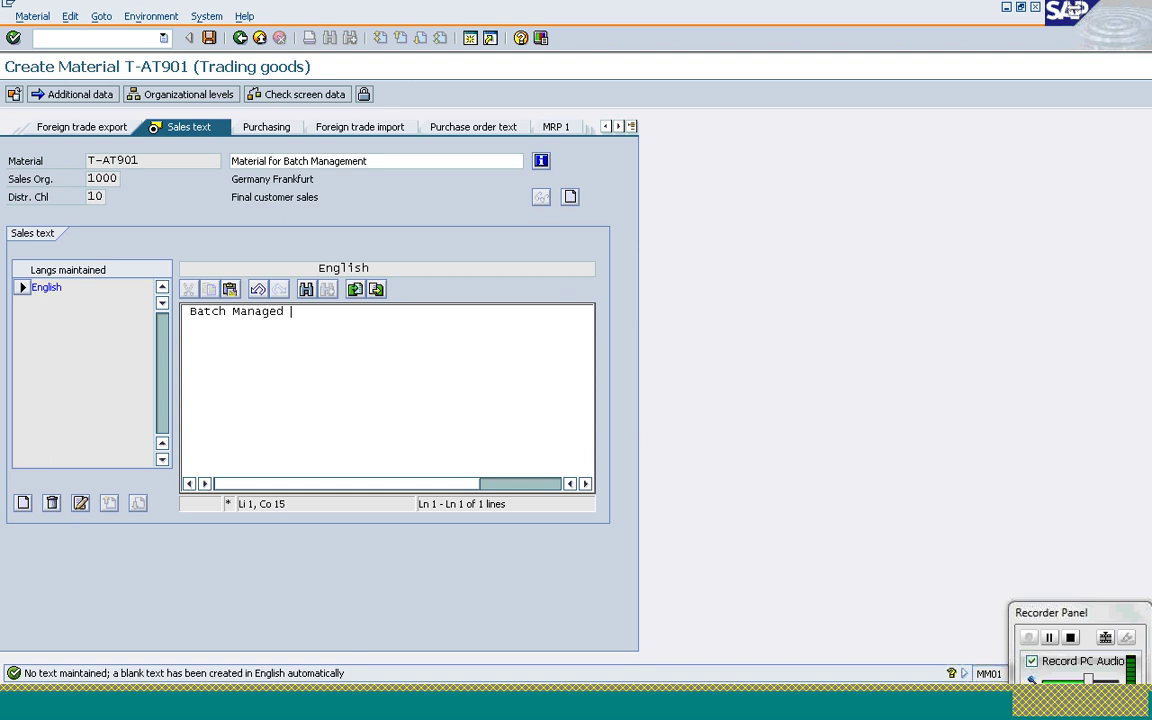
text(article - t-at901)
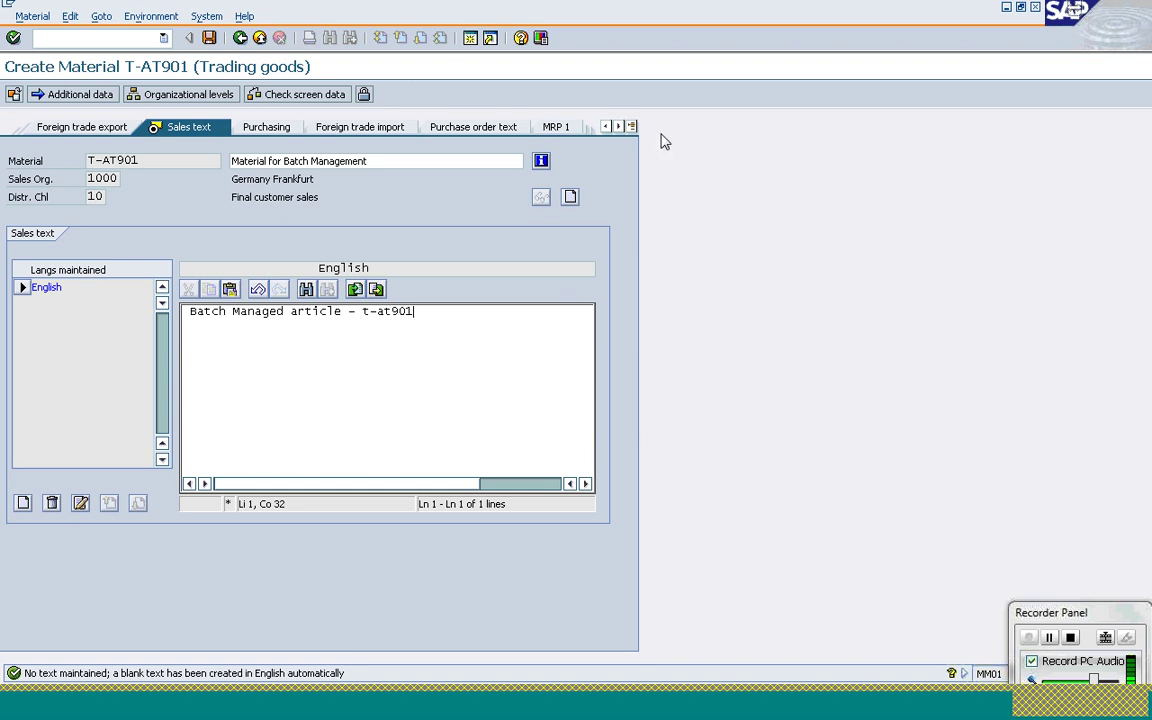
Open the MRP 3 view with storage location 0001 as the organizational level for plant 1200
click(619, 127)
click(619, 127)
click(619, 127)
click(619, 127)
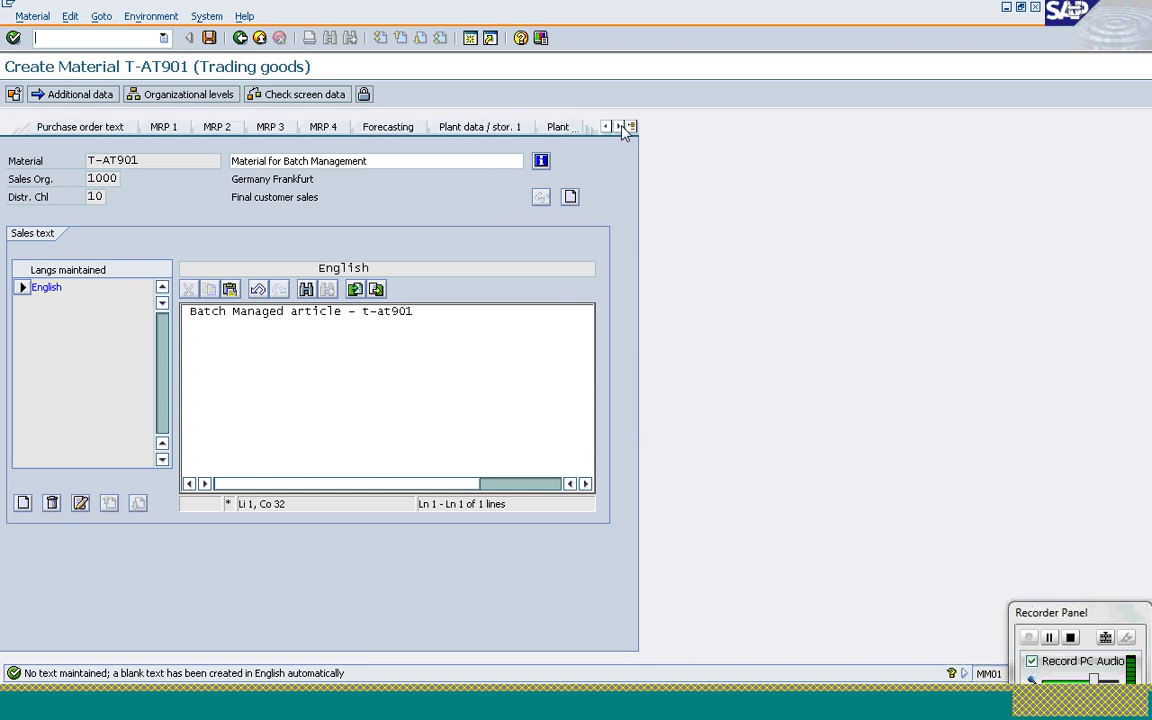
click(284, 124)
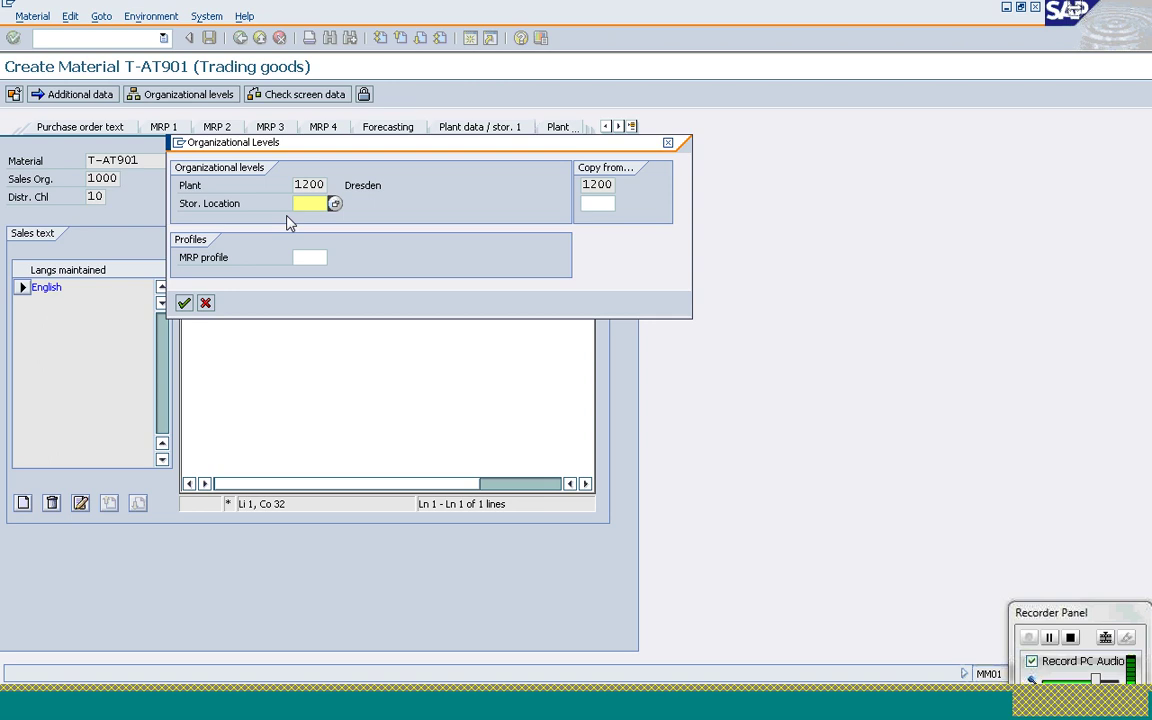
text(0001)
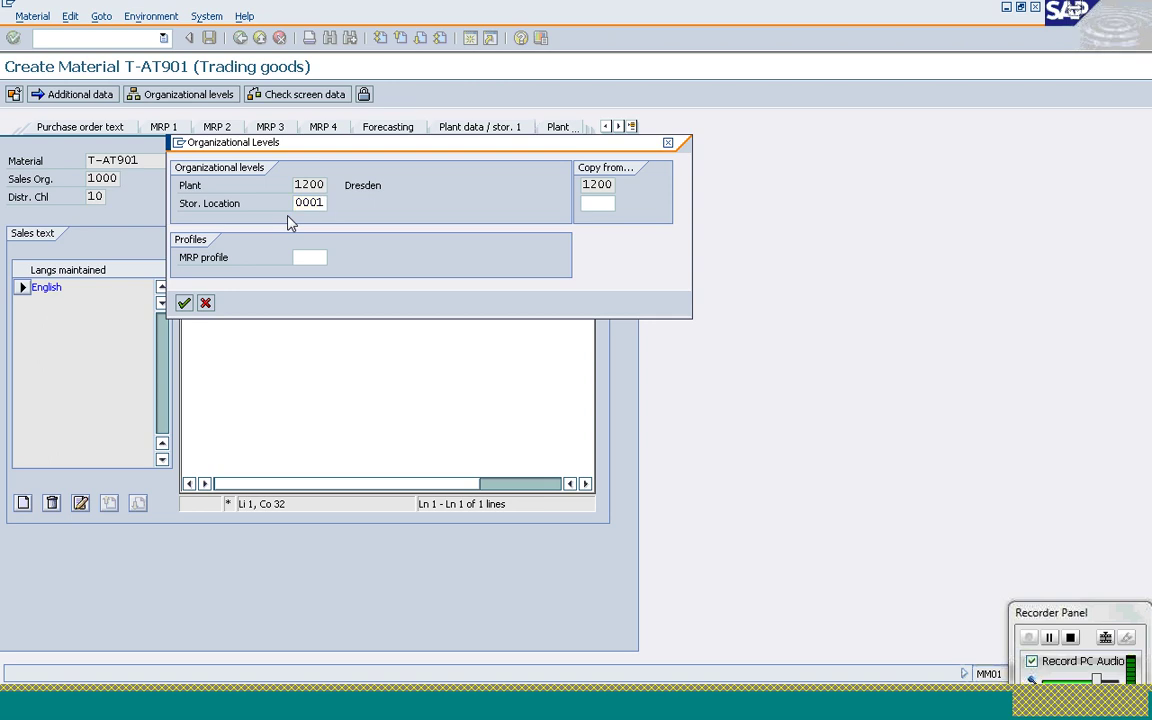
key(Return)
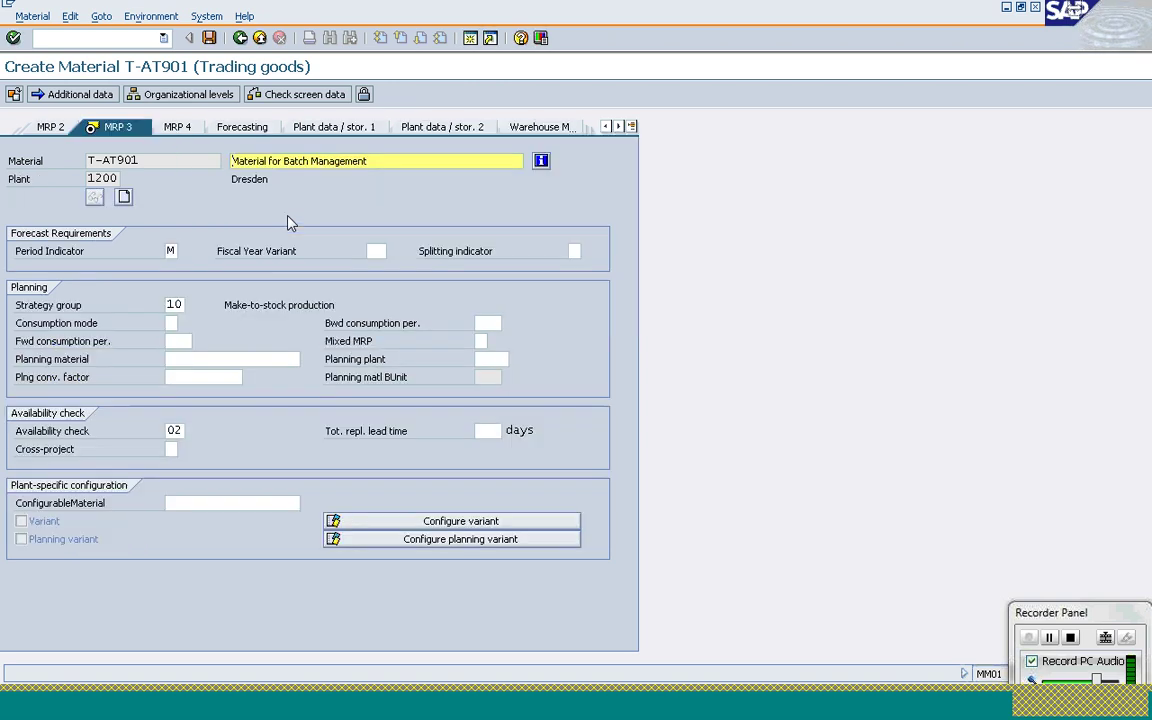
Check the availability check in MRP 3 and the valuation data in Accounting 1 and 2, and save the material
click(174, 430)
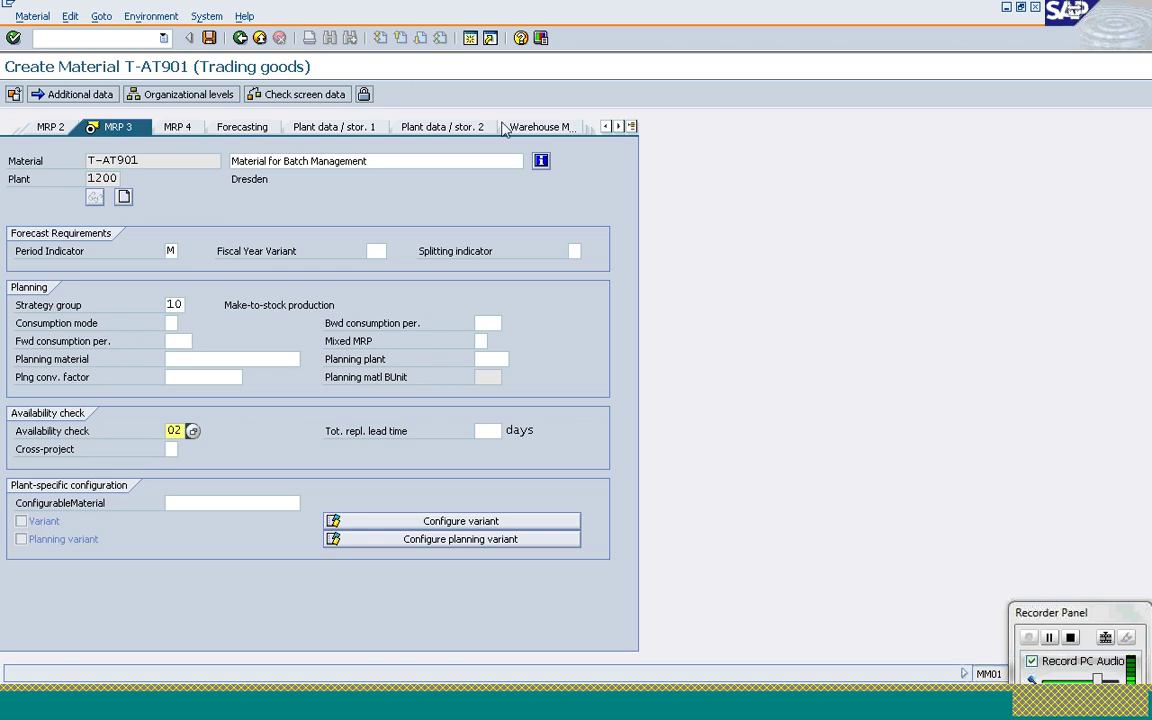
click(632, 127)
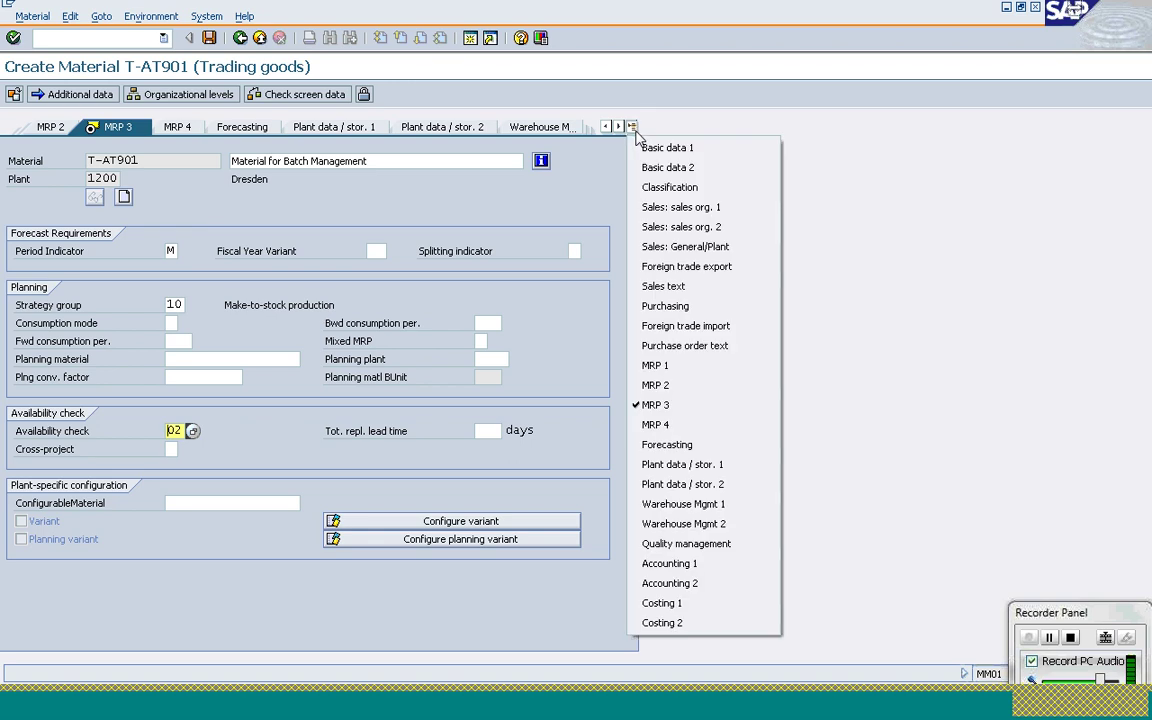
click(686, 563)
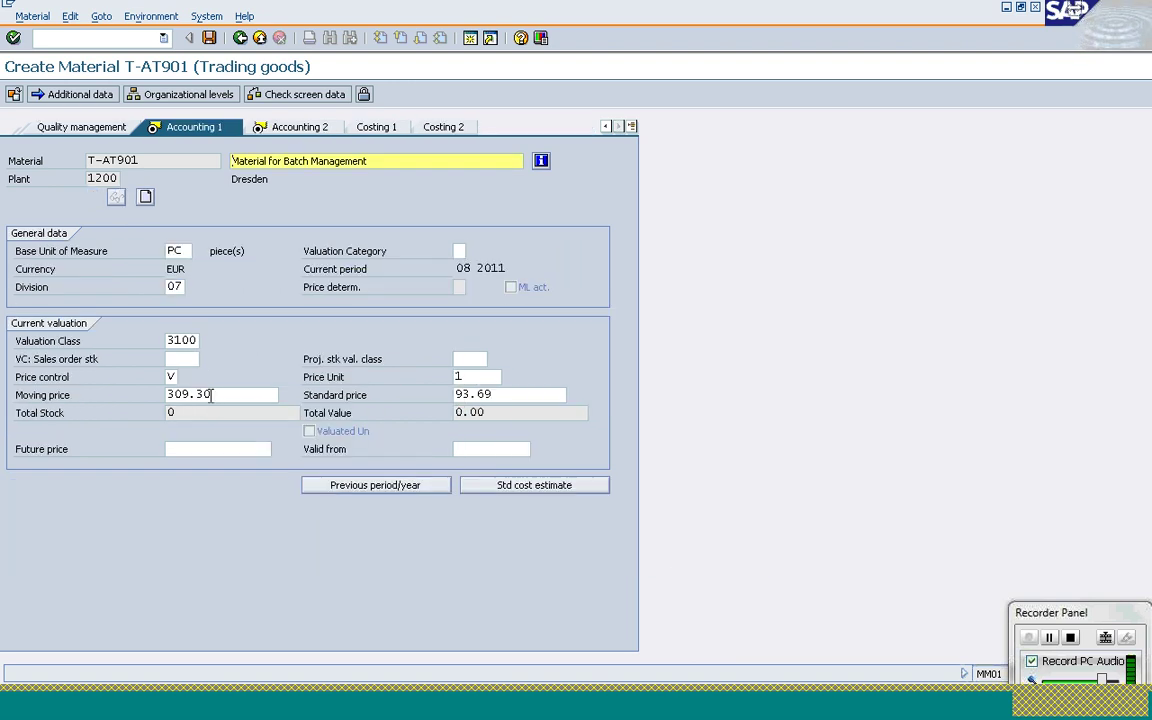
click(211, 395)
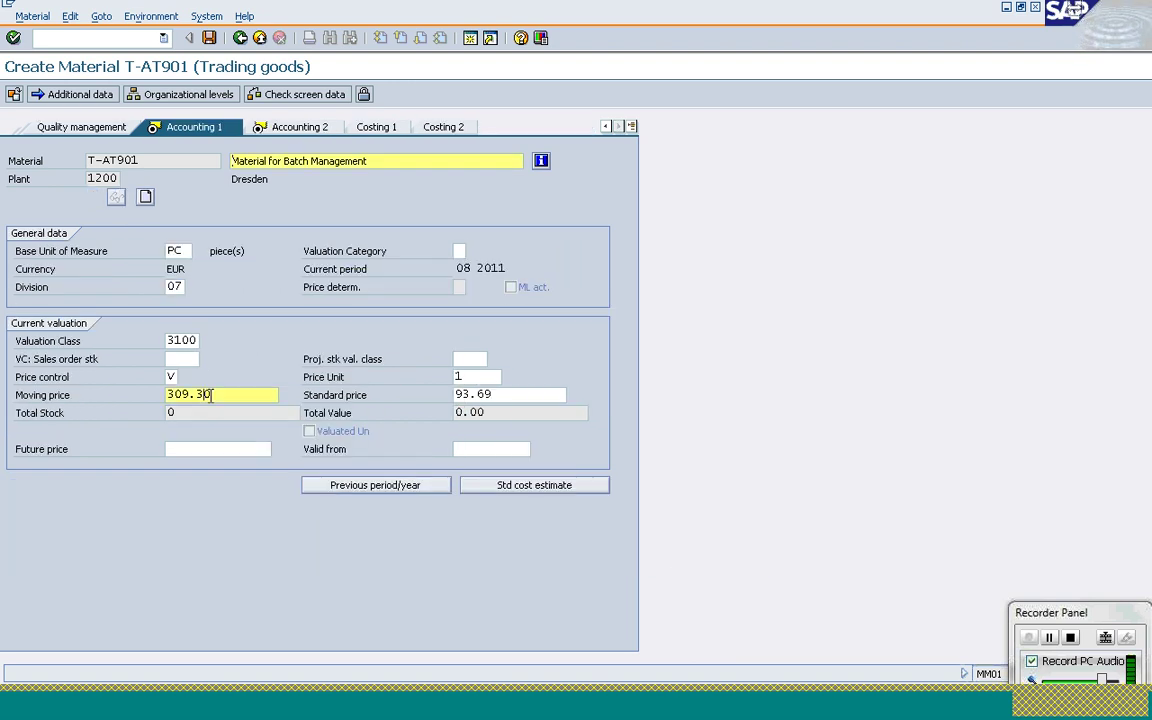
click(271, 130)
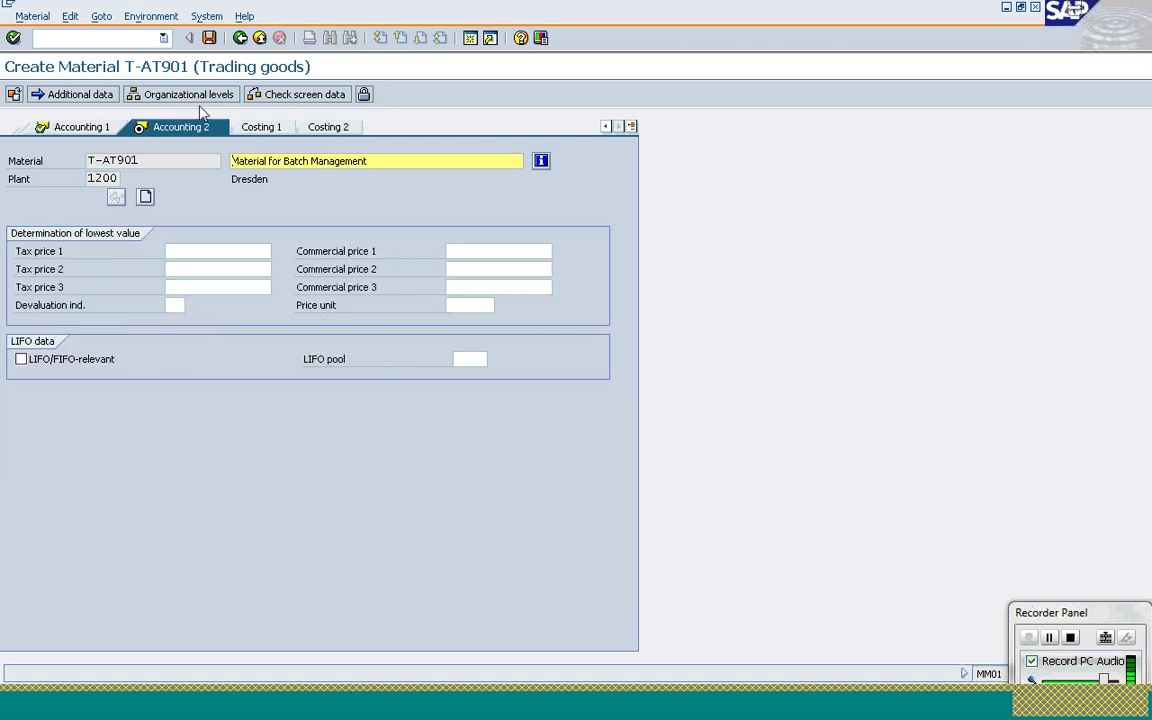
click(210, 38)
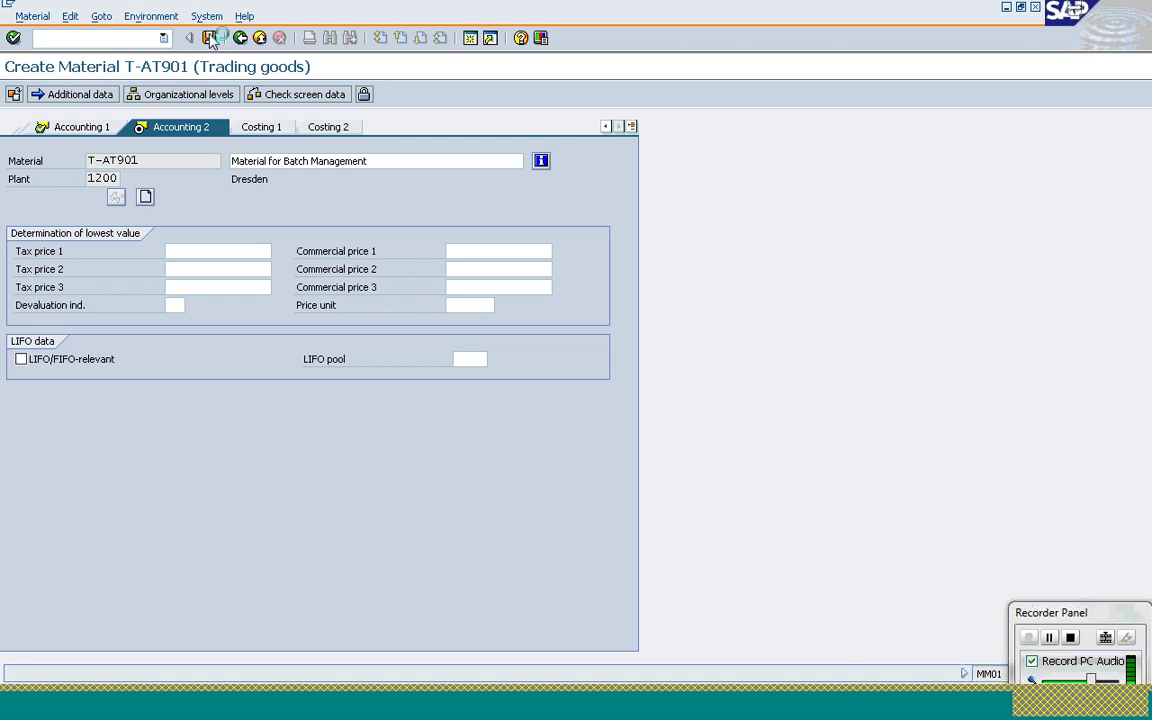
click(210, 38)
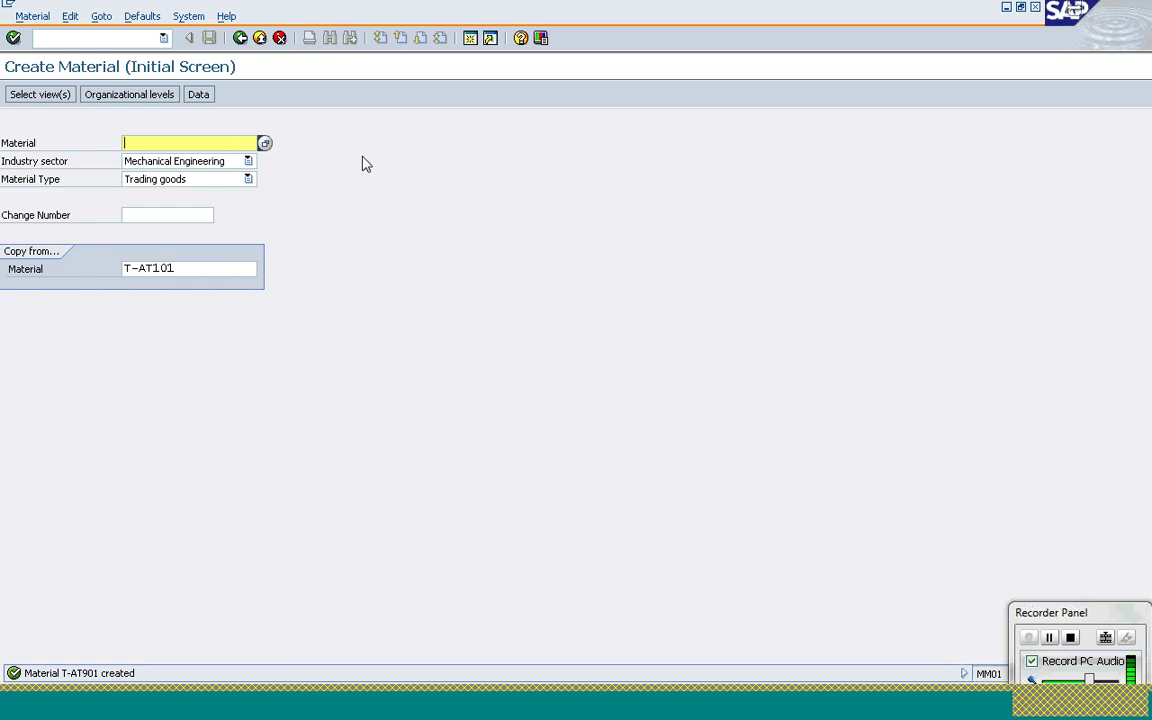
Start a goods receipt in transaction MB1C with movement type 501, plant 1200 and storage location 0001
click(89, 41)
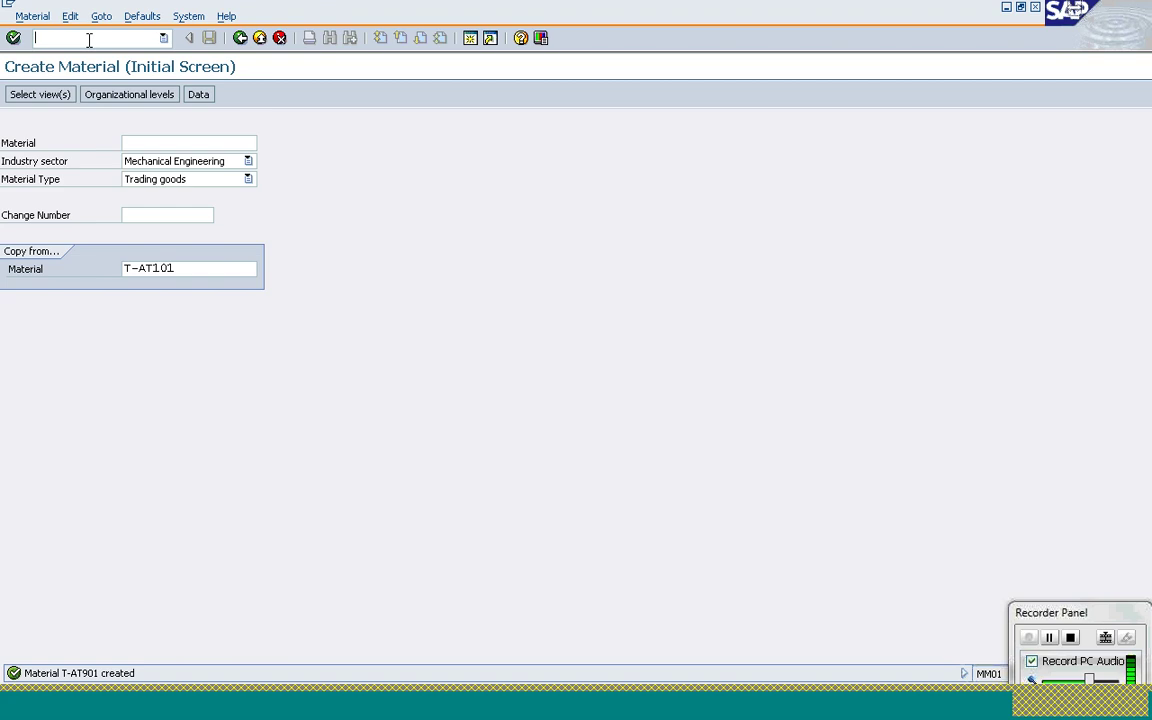
text(/nmb1c)
key(Return)
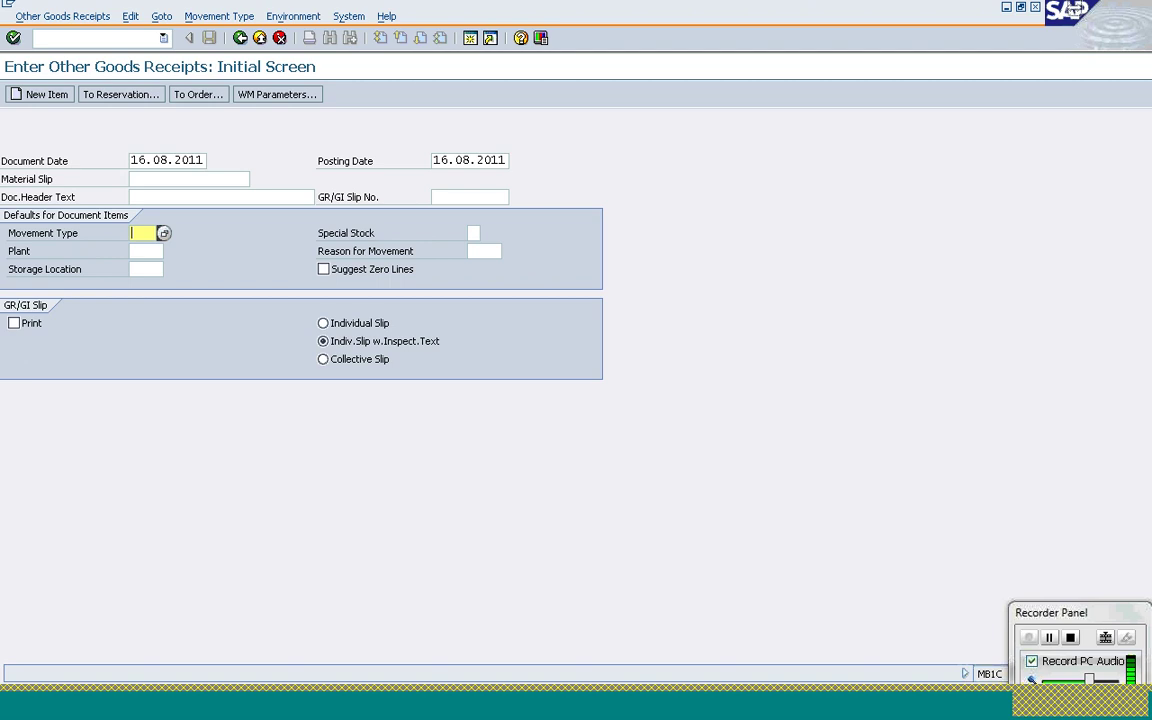
text(501)
key(Tab)
text(1200)
click(145, 269)
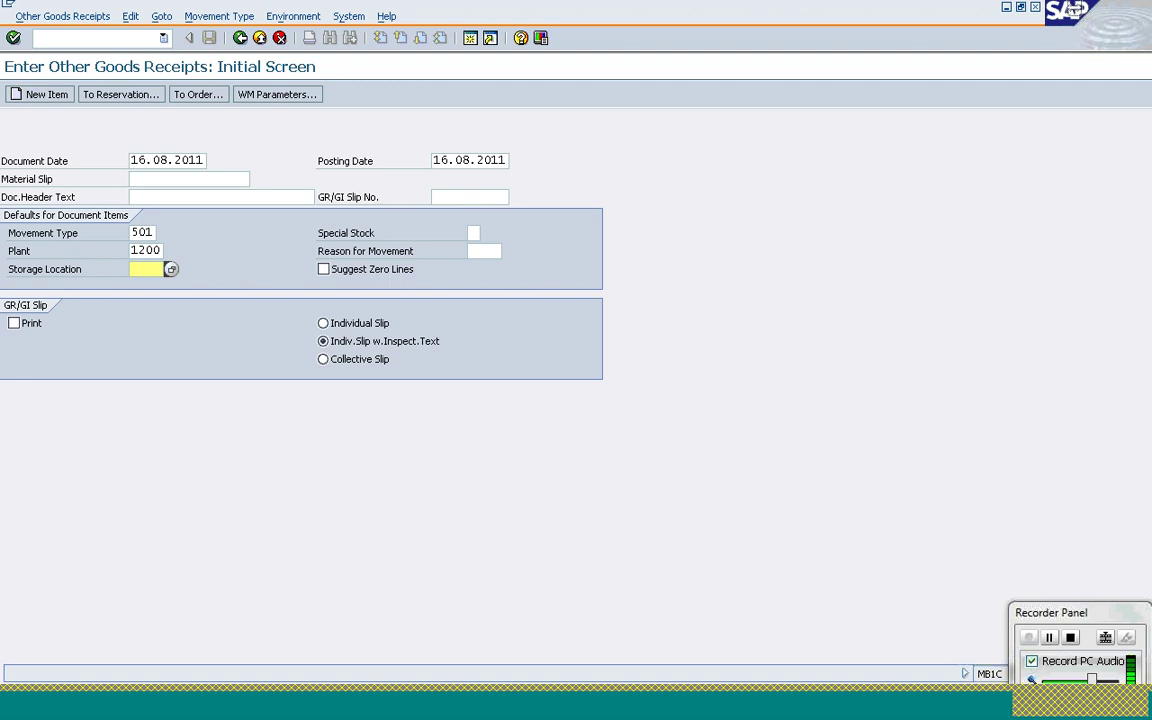
text(0001)
key(Return)
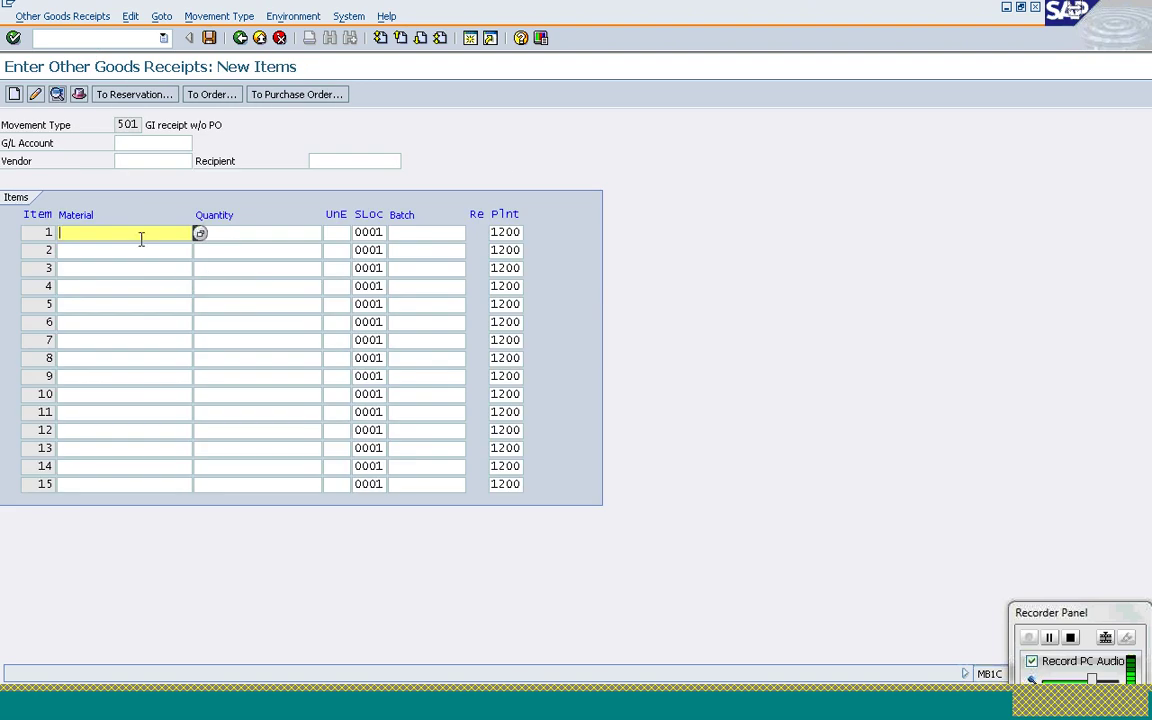
Enter material T-AT901 with quantity 1000 as item 1 and accept automatic batch number allocation
text(t-)
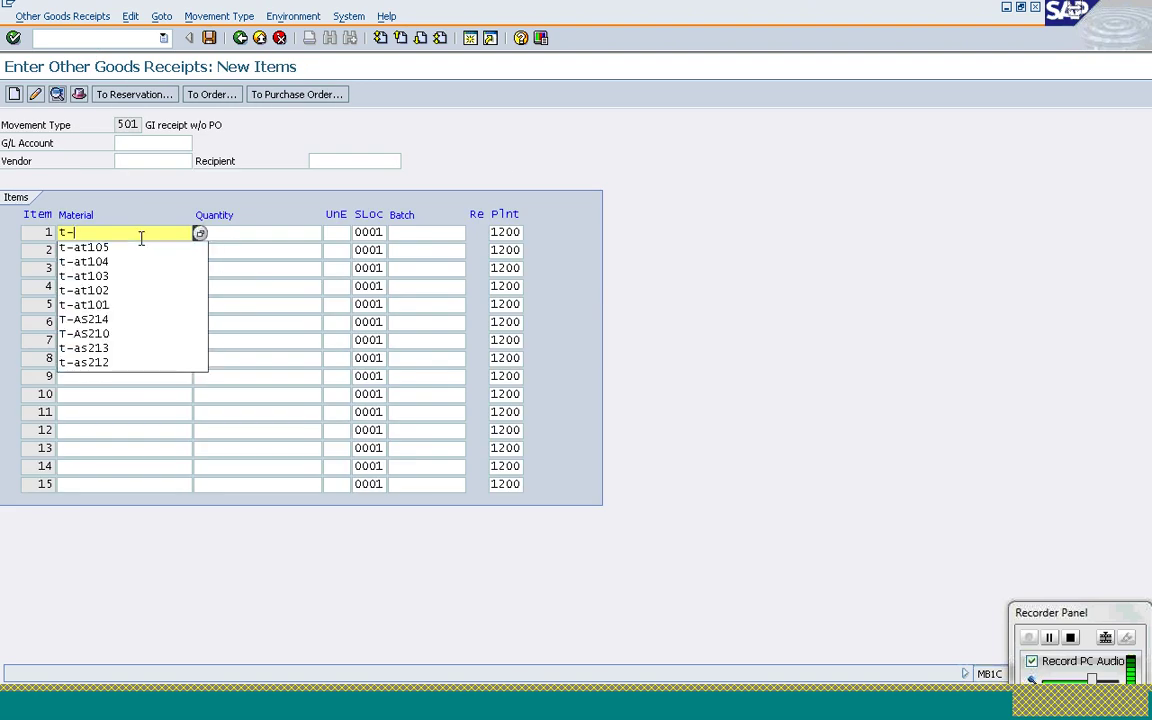
text(at901)
key(Tab)
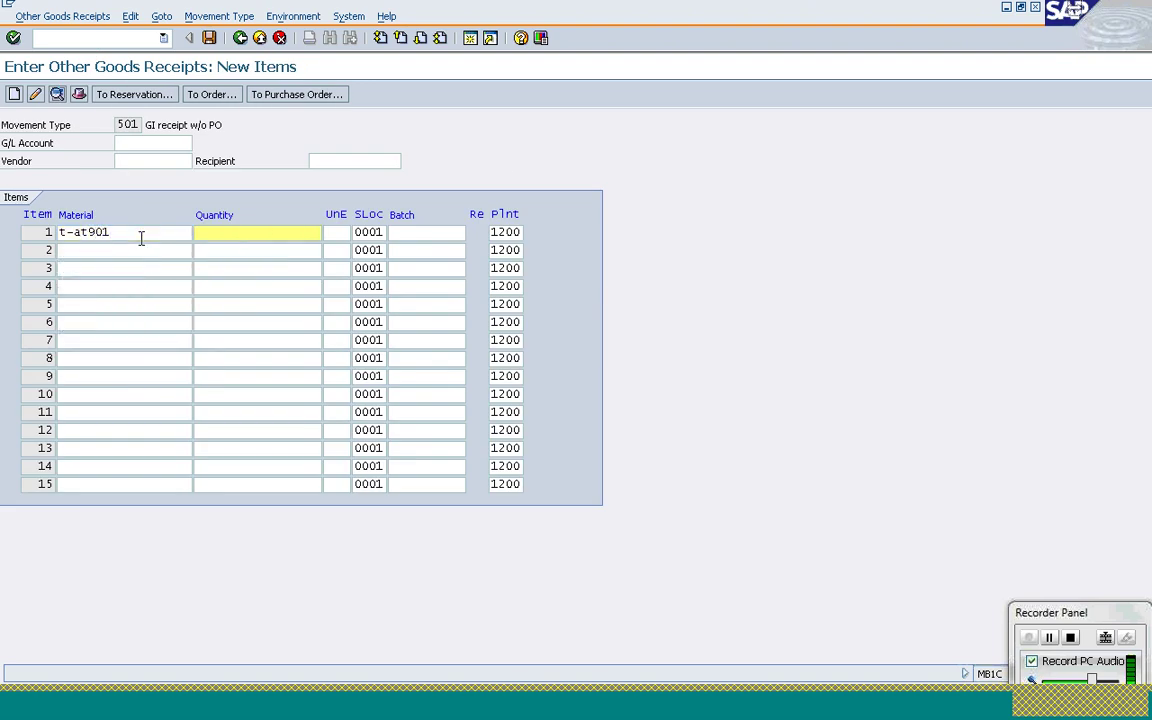
text(1000)
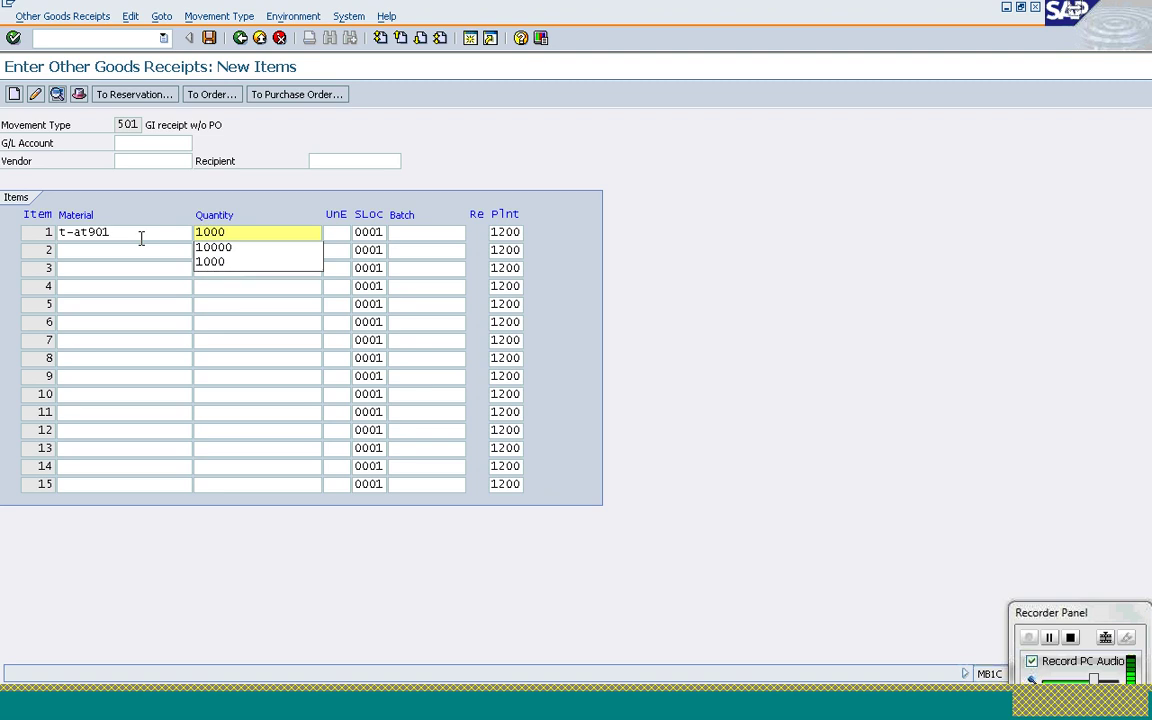
key(Return)
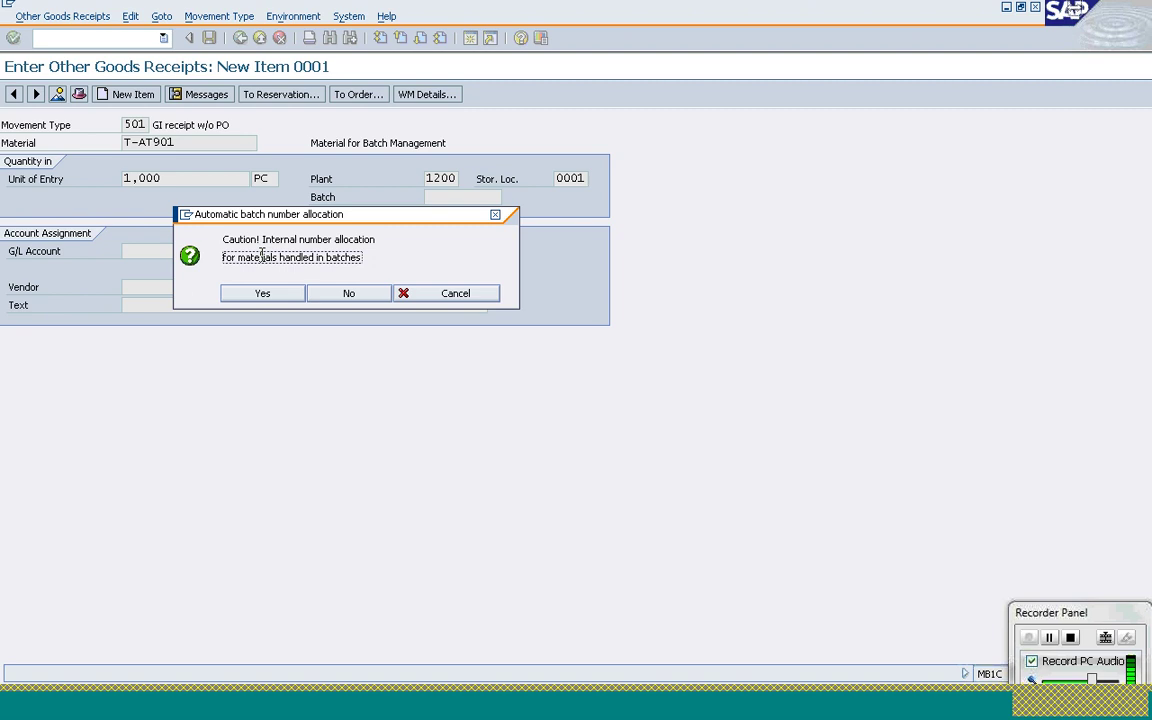
click(263, 294)
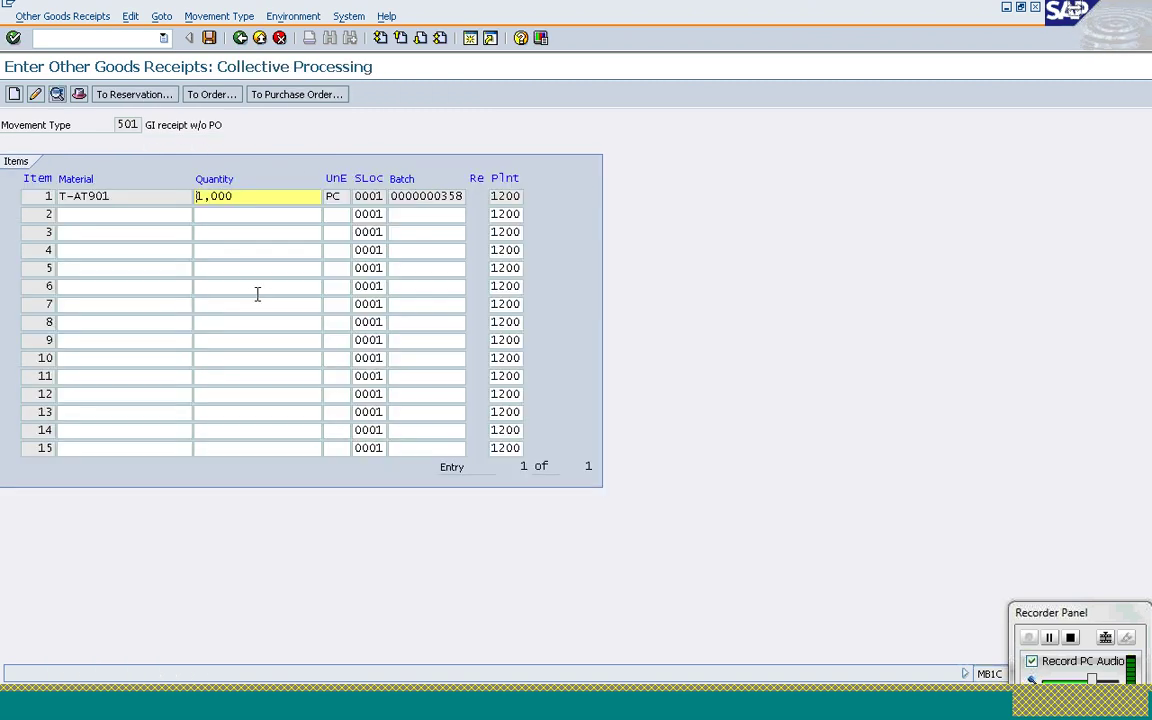
Check the batch assigned to item 1 and post the goods receipt
click(397, 199)
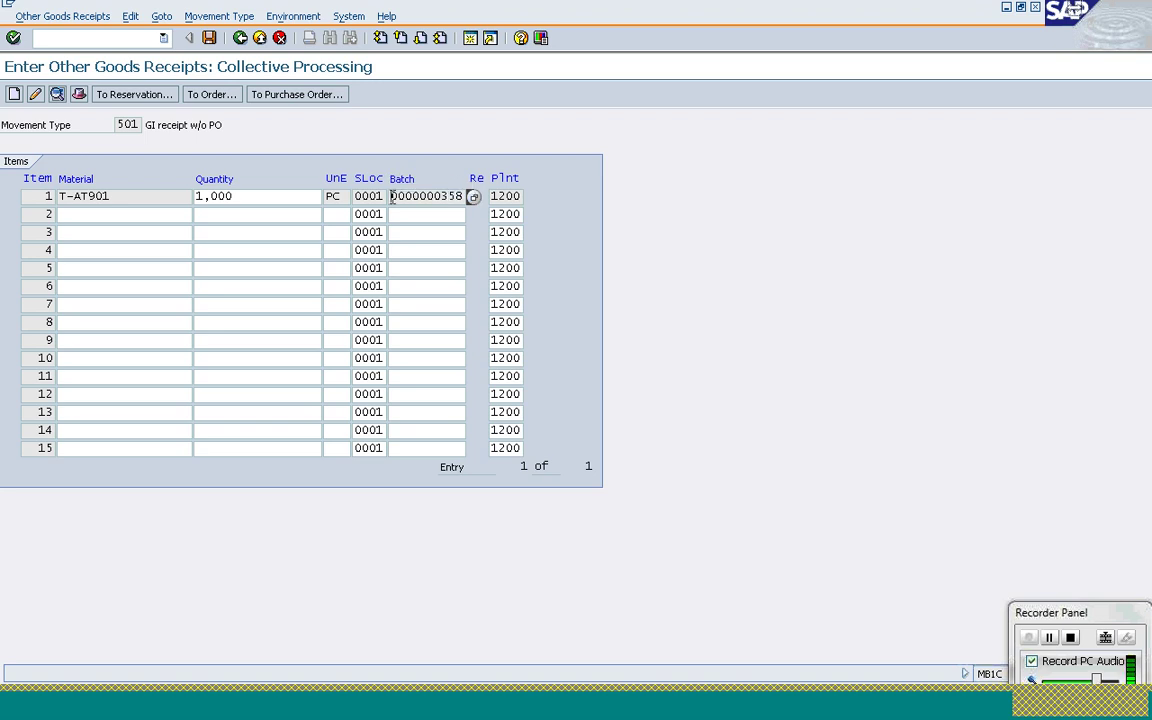
click(462, 196)
click(207, 38)
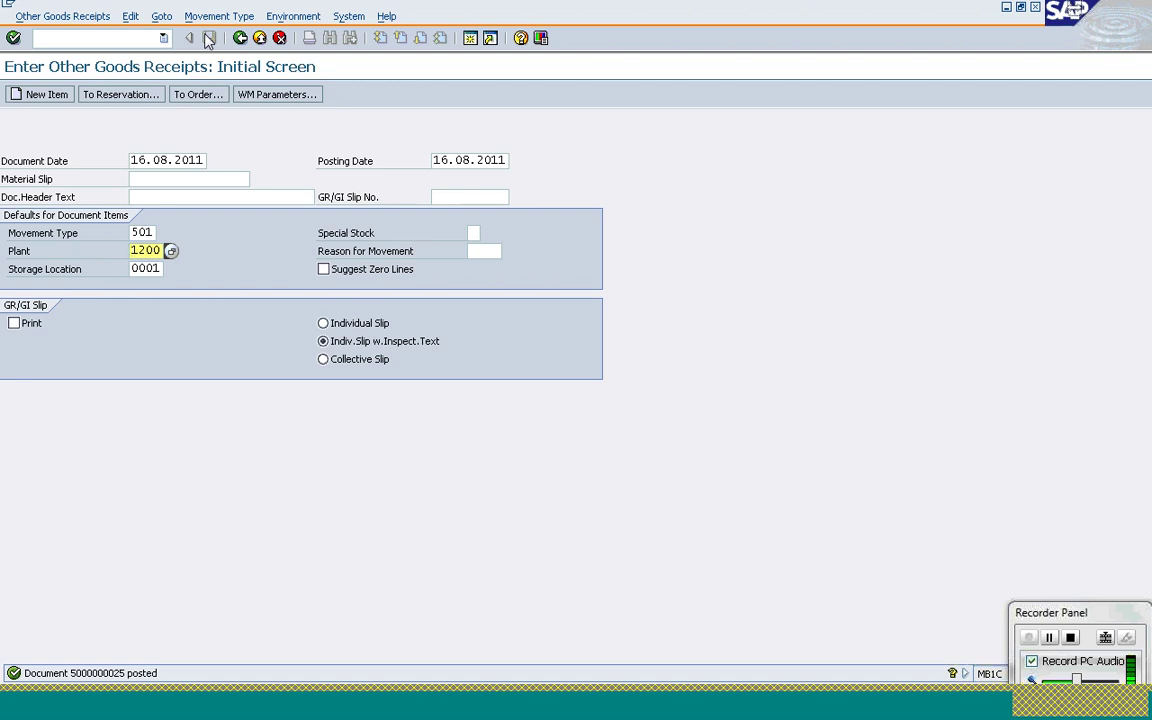
Start a sales order in transaction VA01 with order type OR, sales organization 1000, distribution channel 10 and division 00
click(88, 37)
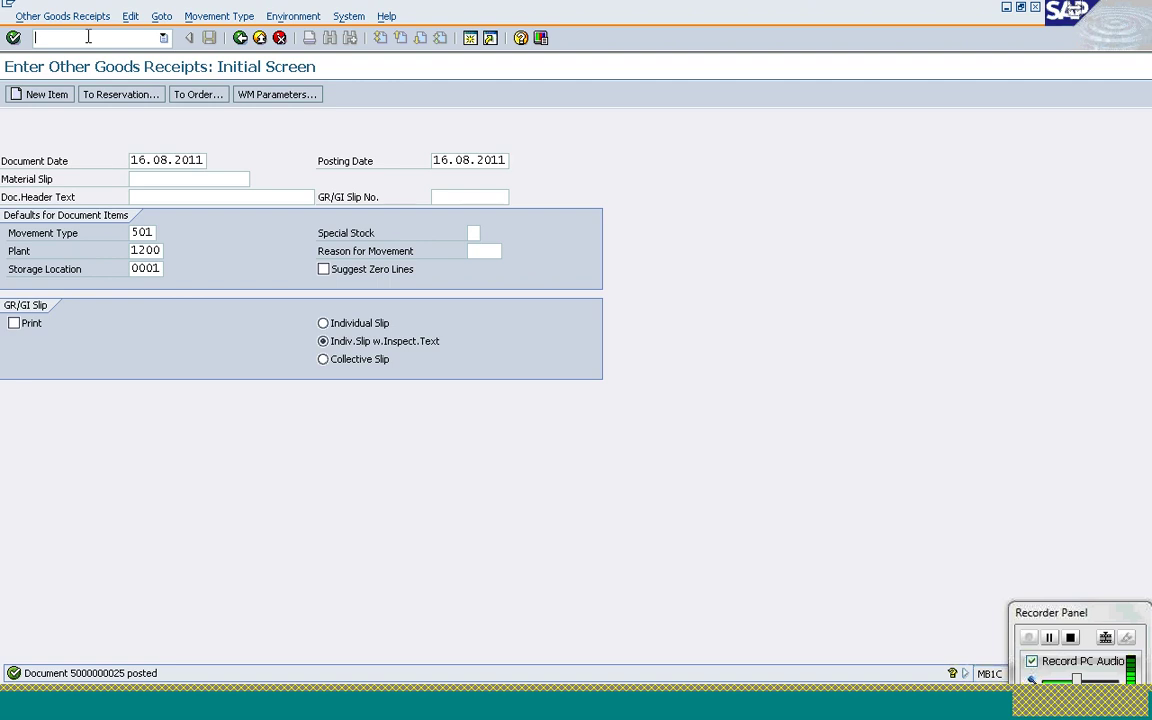
text(/)
text(nmb03)
key(Return)
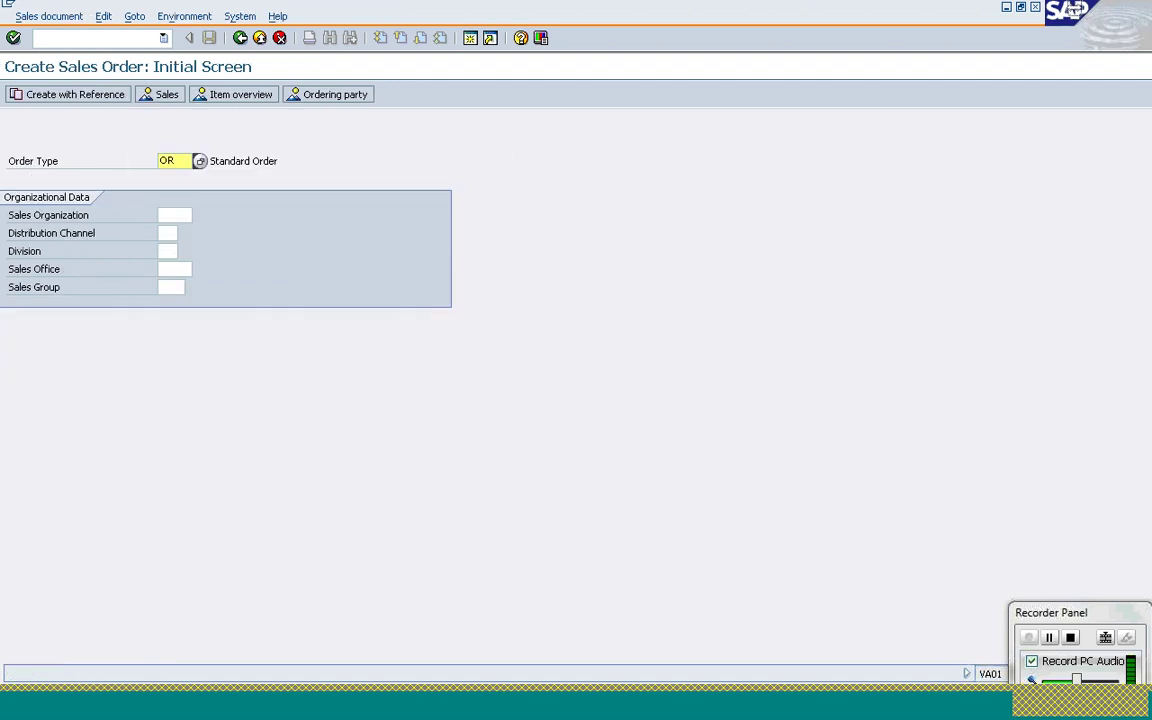
key(Tab)
text(1000)
key(Tab)
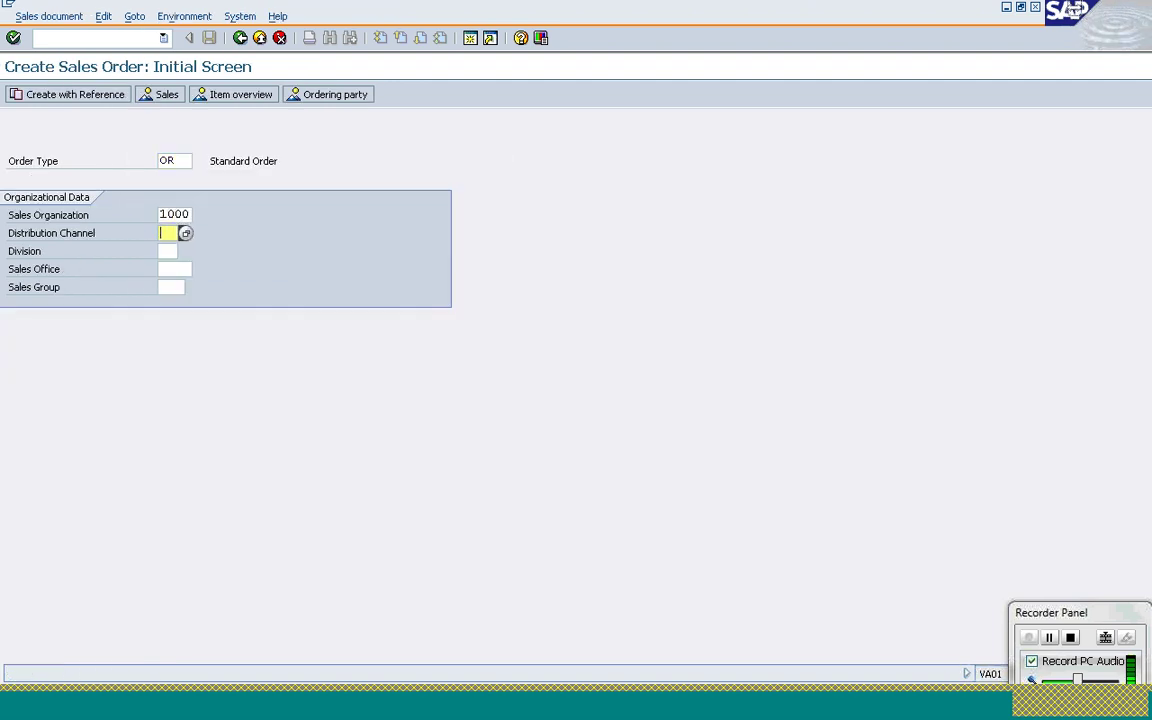
text(10)
key(Tab)
text(00)
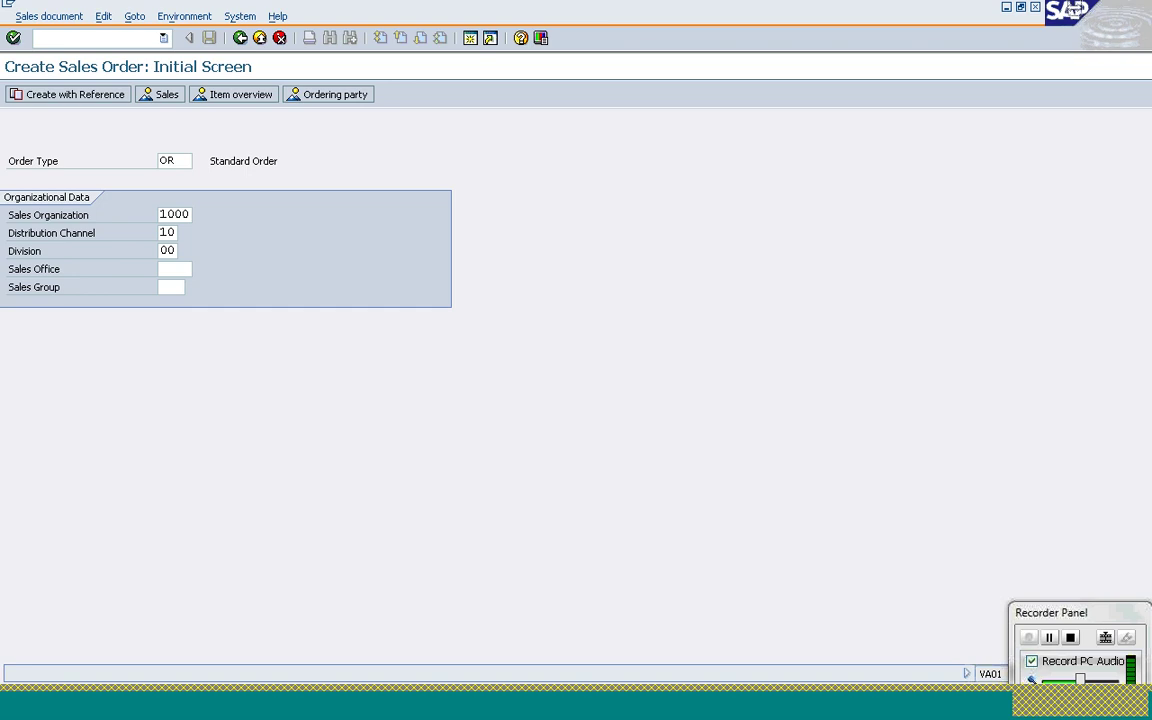
key(Return)
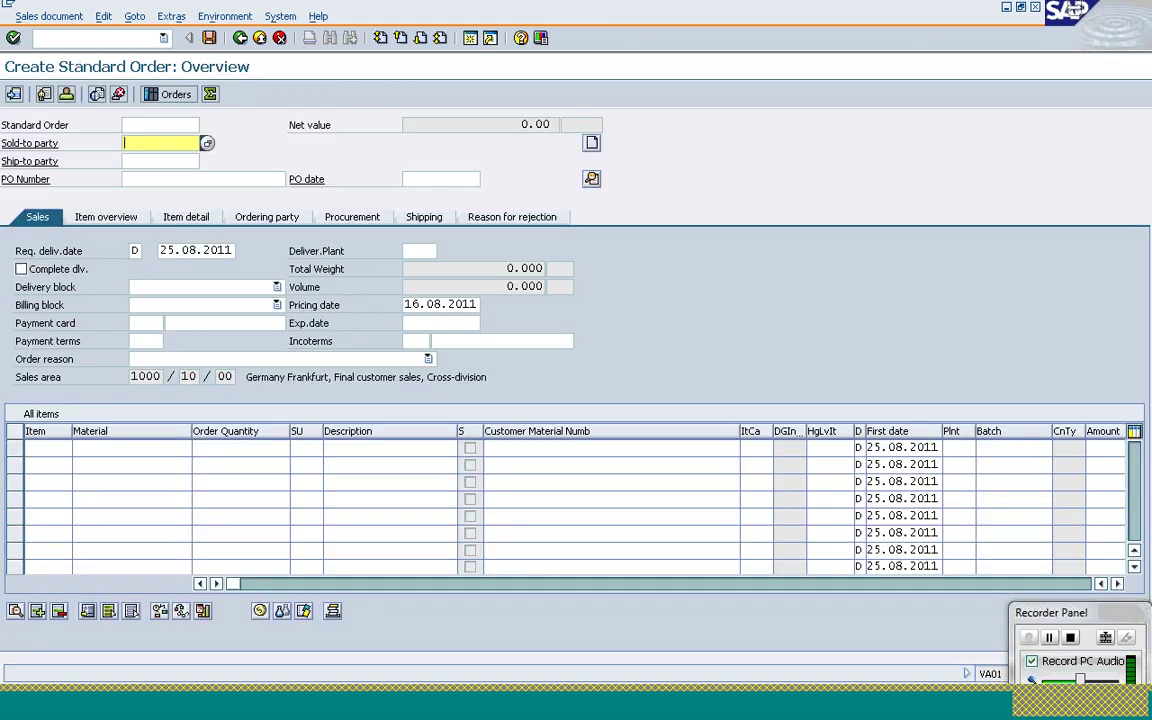
Enter Etelko Textilien as the sold-to party and Batch Management as the PO number in the order header
click(160, 143)
key(Up)
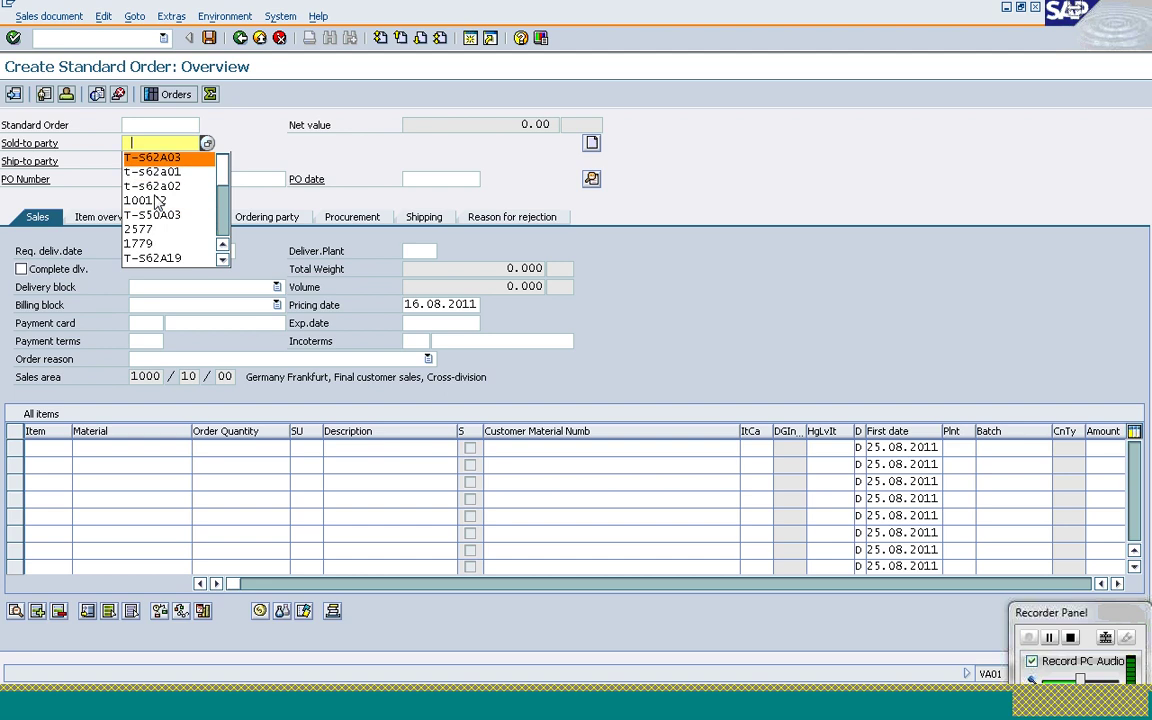
key(Return)
key(Tab)
key(Tab)
text(Bat)
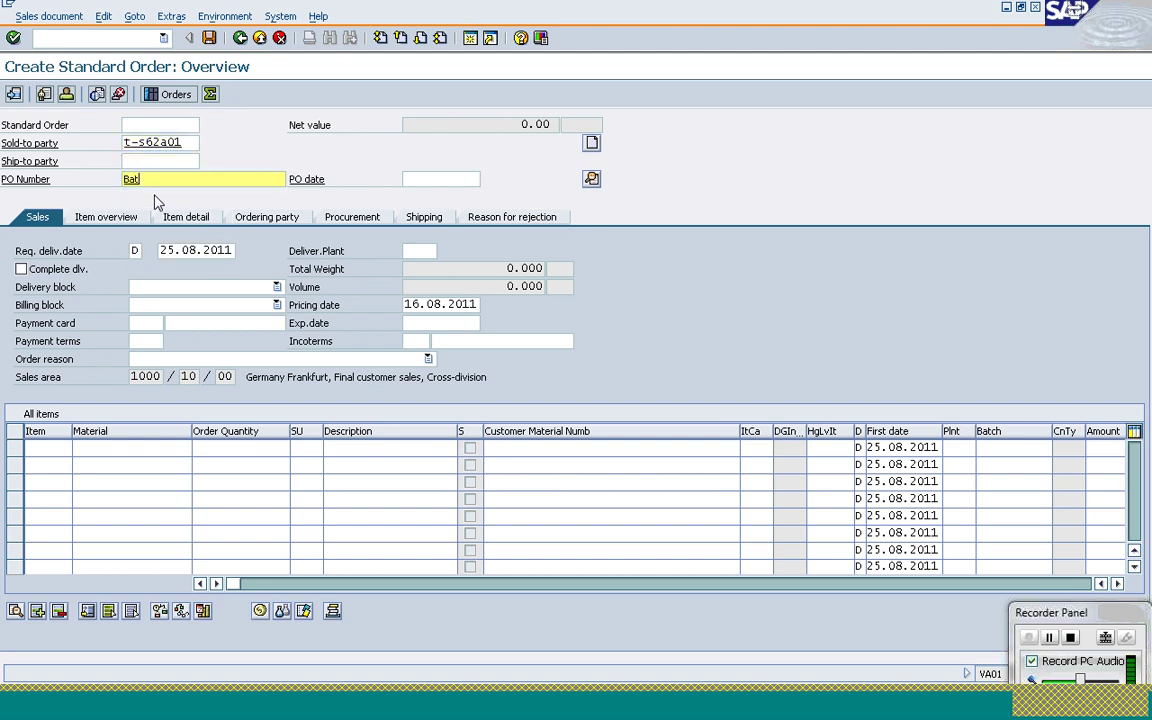
text(ch Manageent)
key(BackSpace)
key(BackSpace)
key(BackSpace)
key(BackSpace)
text(ment)
key(Return)
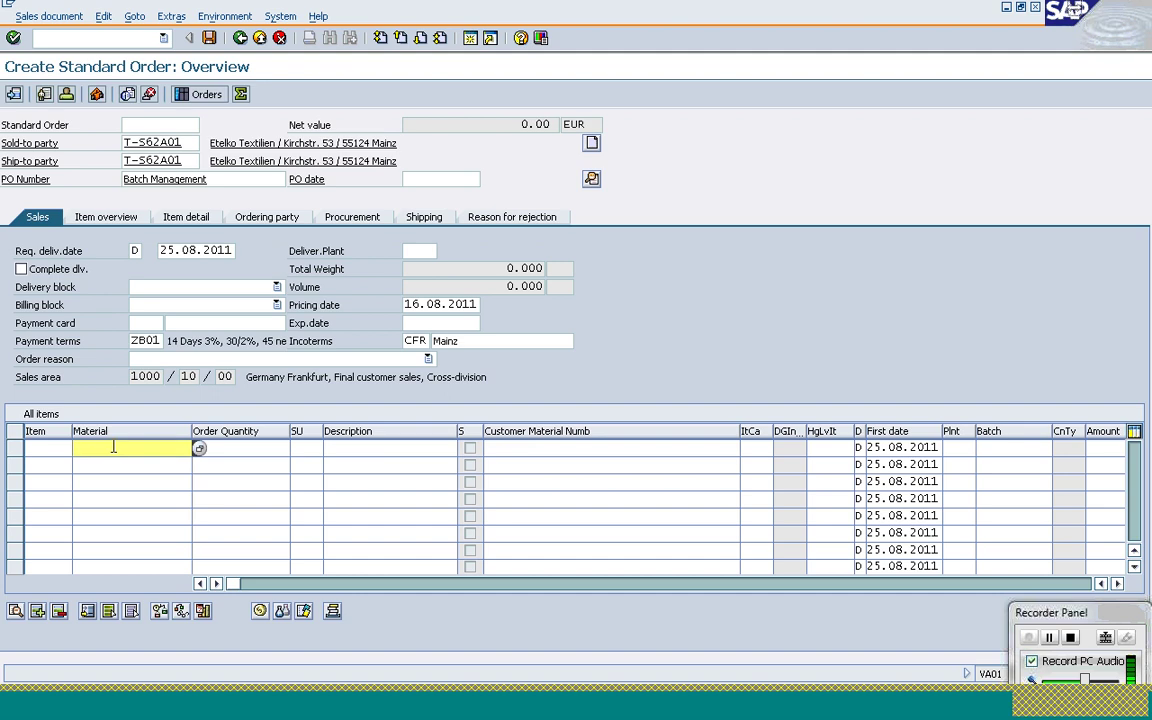
Add material T-AT901 with order quantity 10 as the first item of the order
text(t-at901)
key(Tab)
text(10)
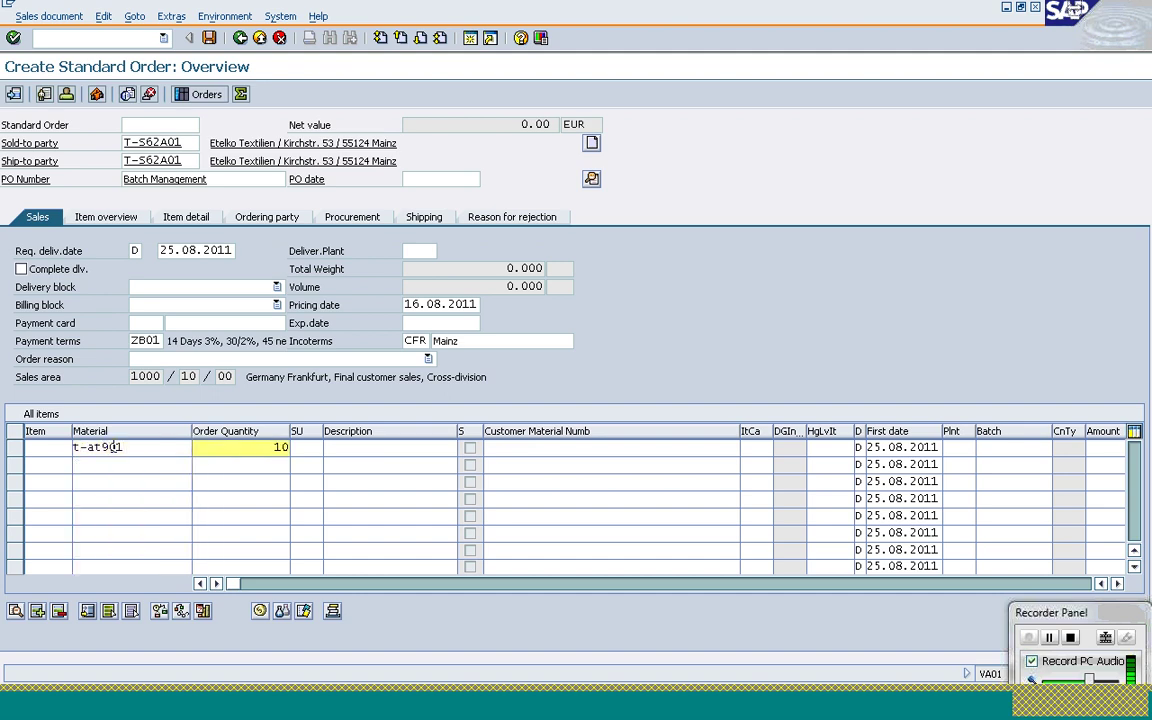
key(Return)
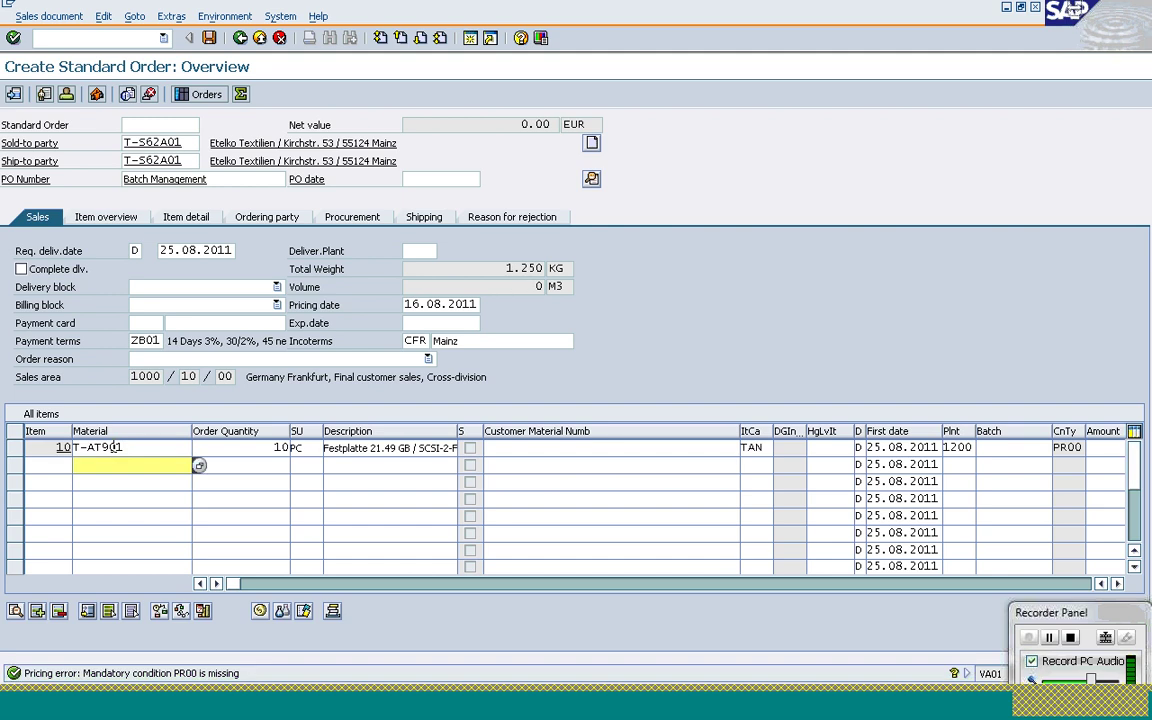
Add price condition PR00 with an amount of 425 to item 10 and return to the order overview
click(17, 450)
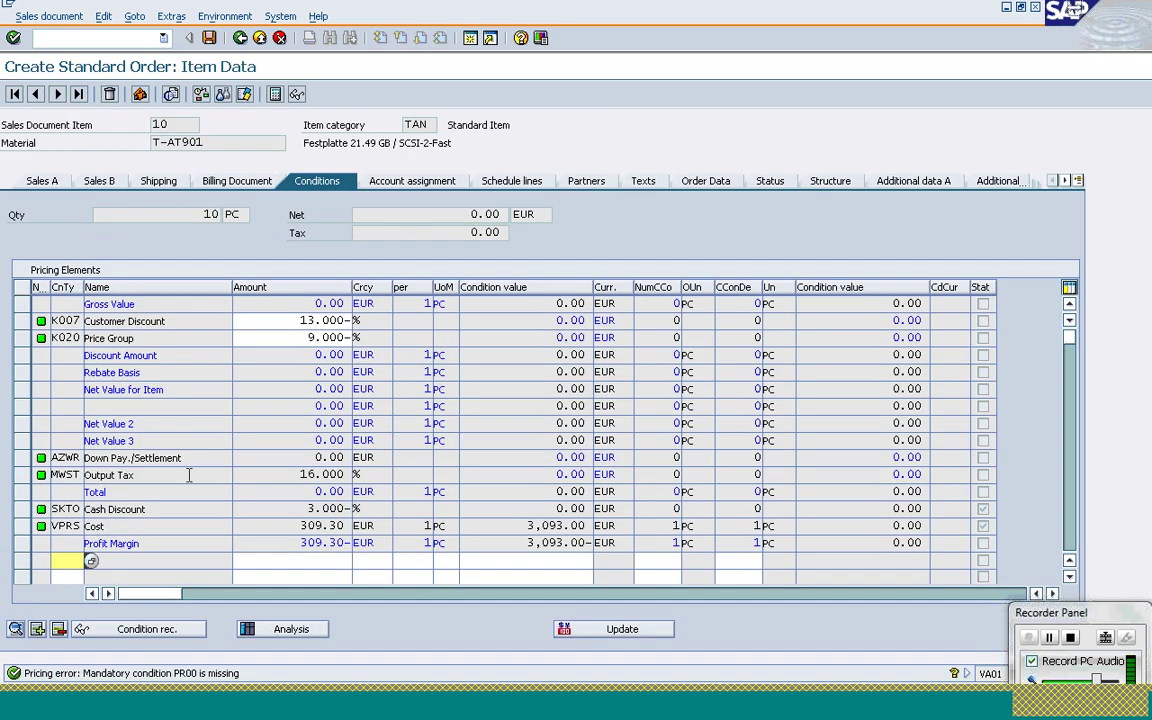
text(PR00)
key(Tab)
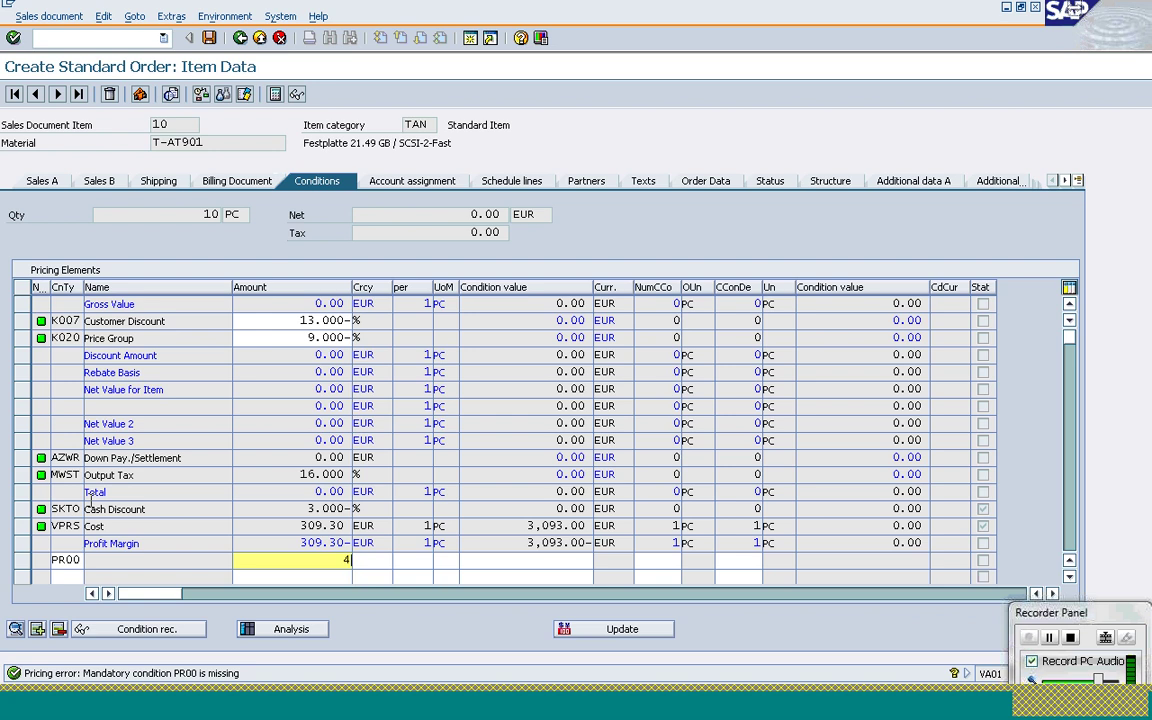
text(425)
key(Return)
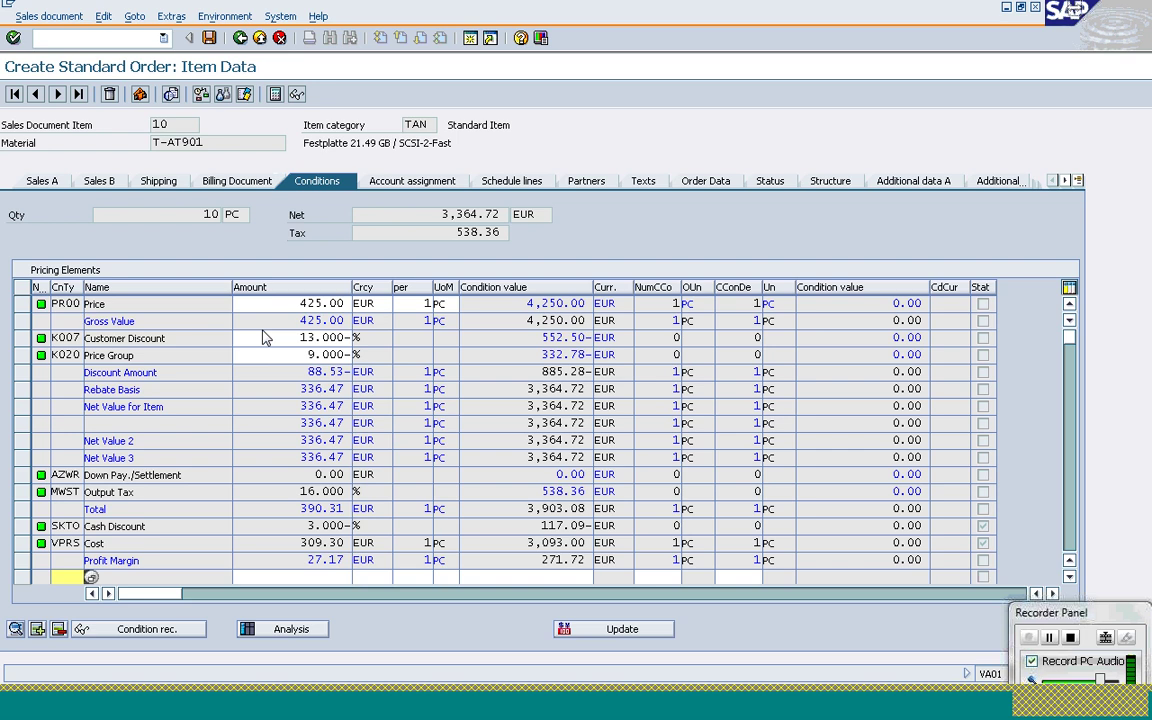
click(242, 42)
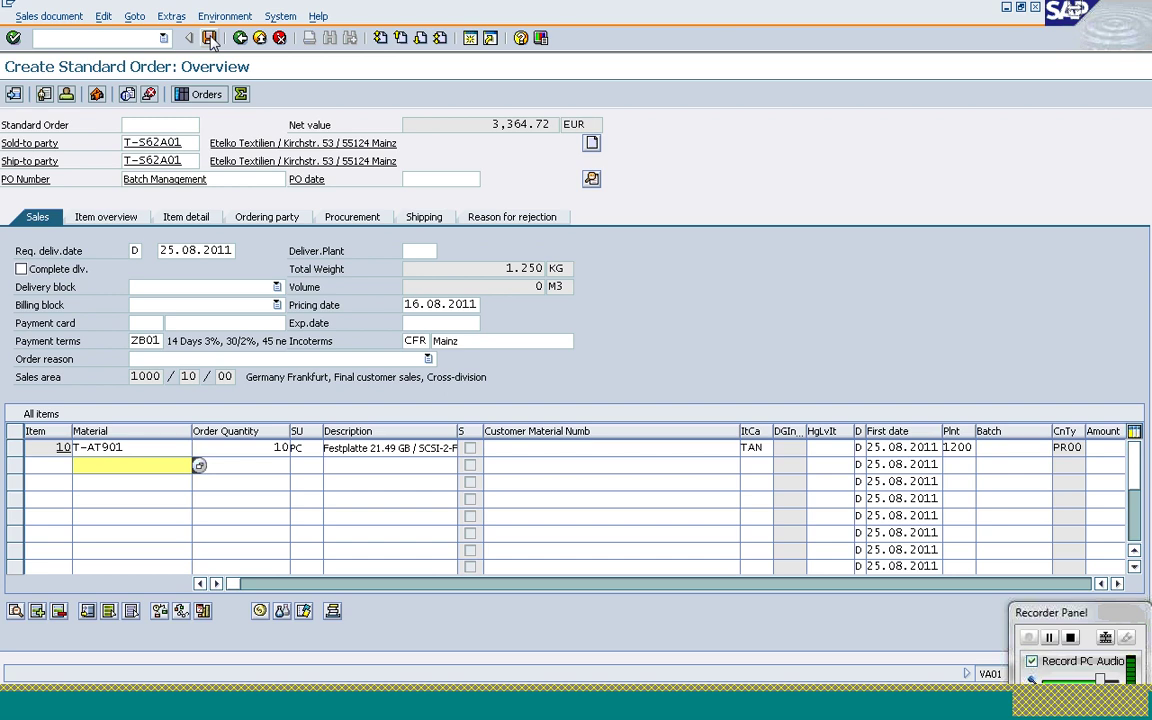
Check the schedule lines and shipping data of item 10, and save the sales order
click(102, 452)
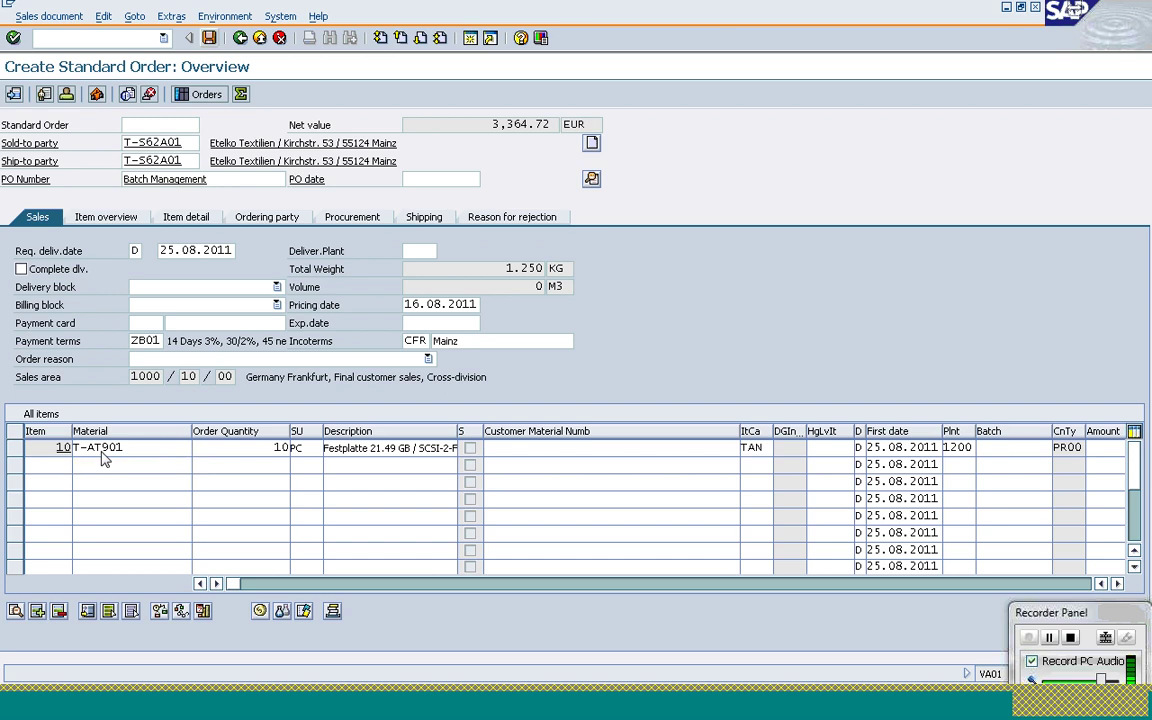
double_click(105, 457)
click(505, 183)
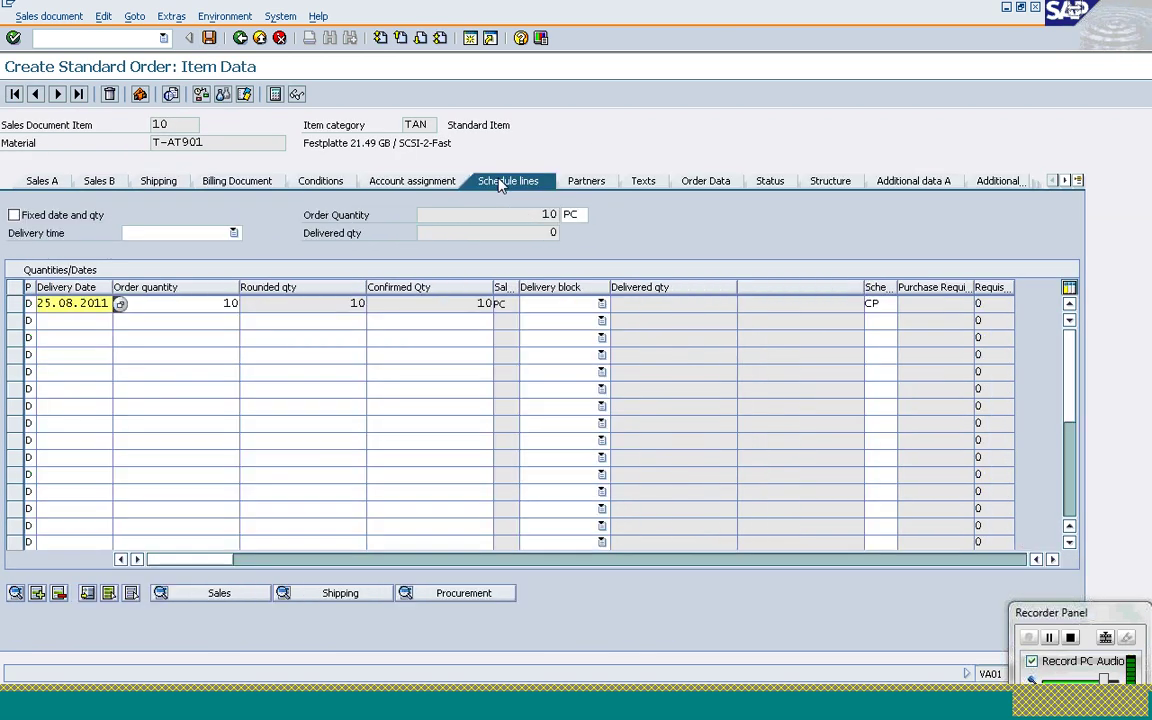
click(211, 40)
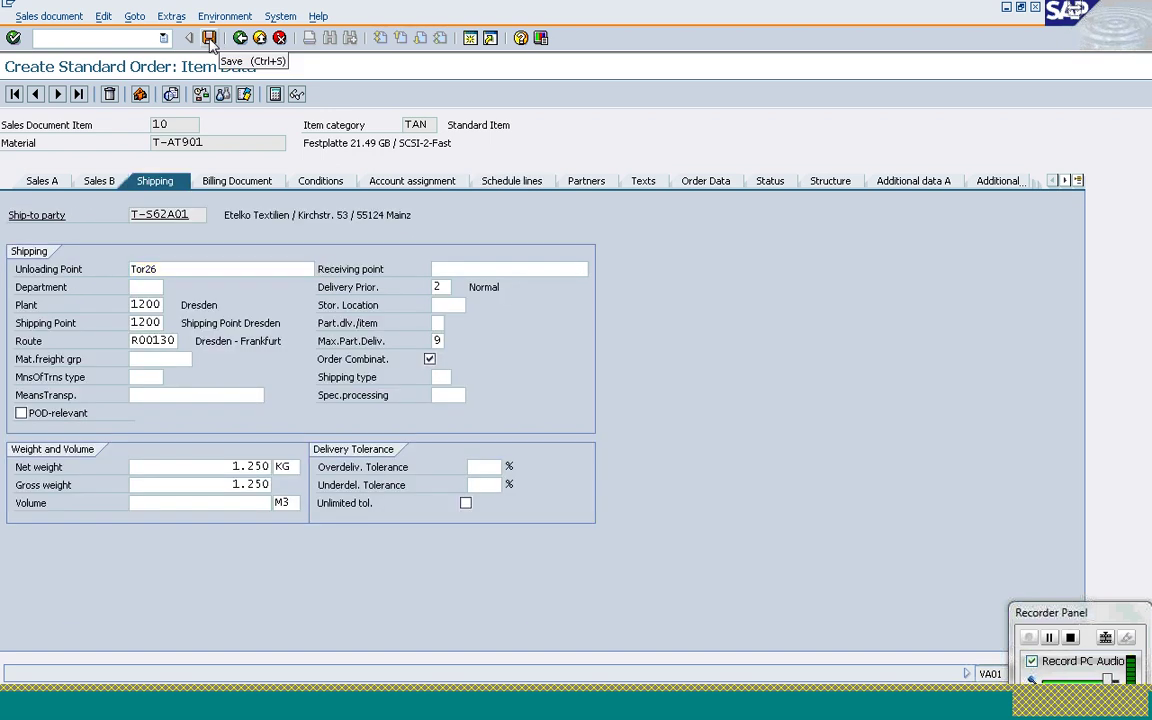
click(210, 40)
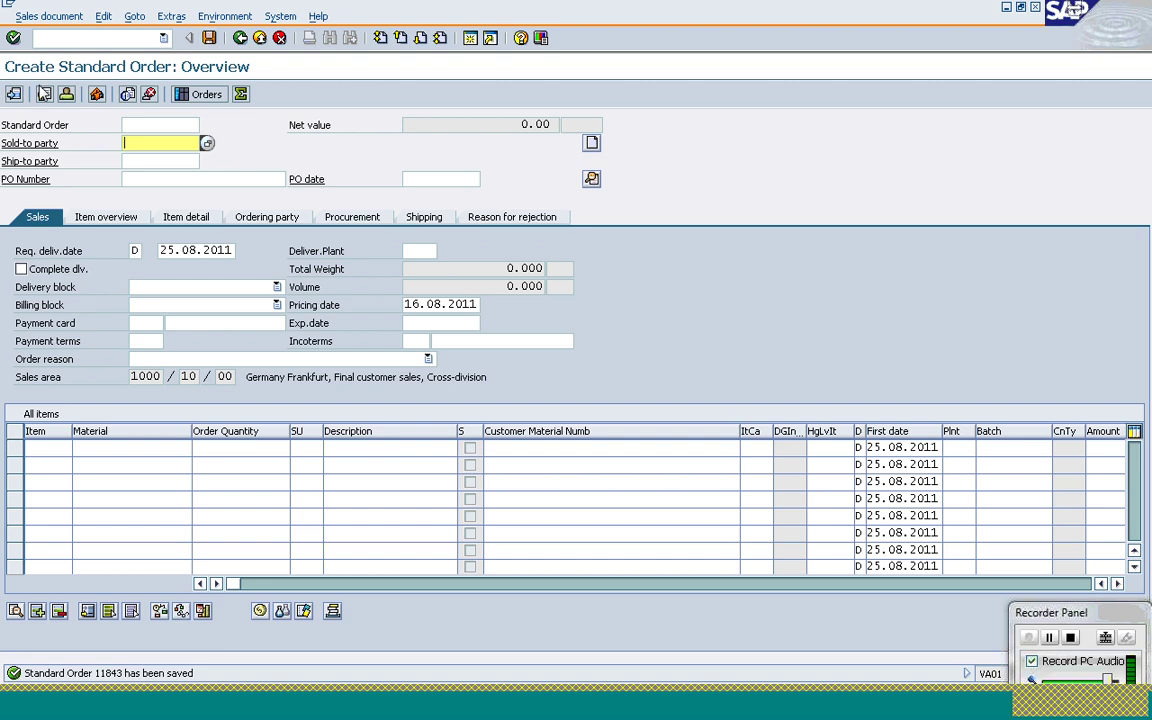
click(86, 40)
text(/nv)
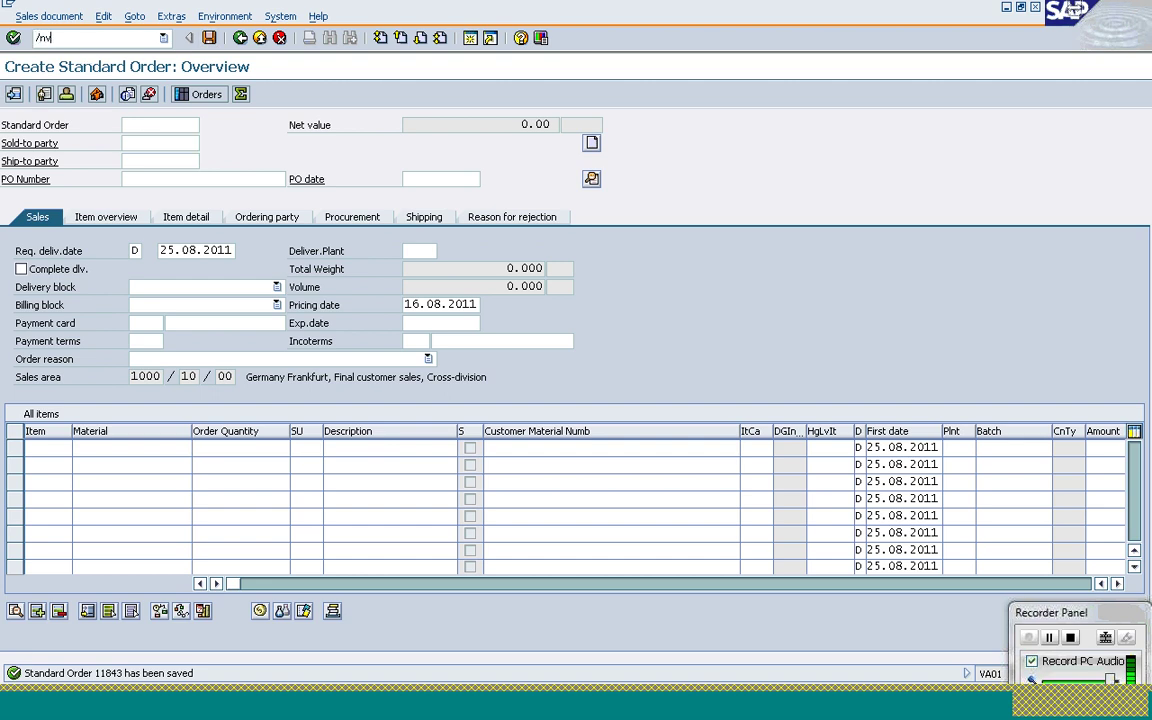
text(l10a)
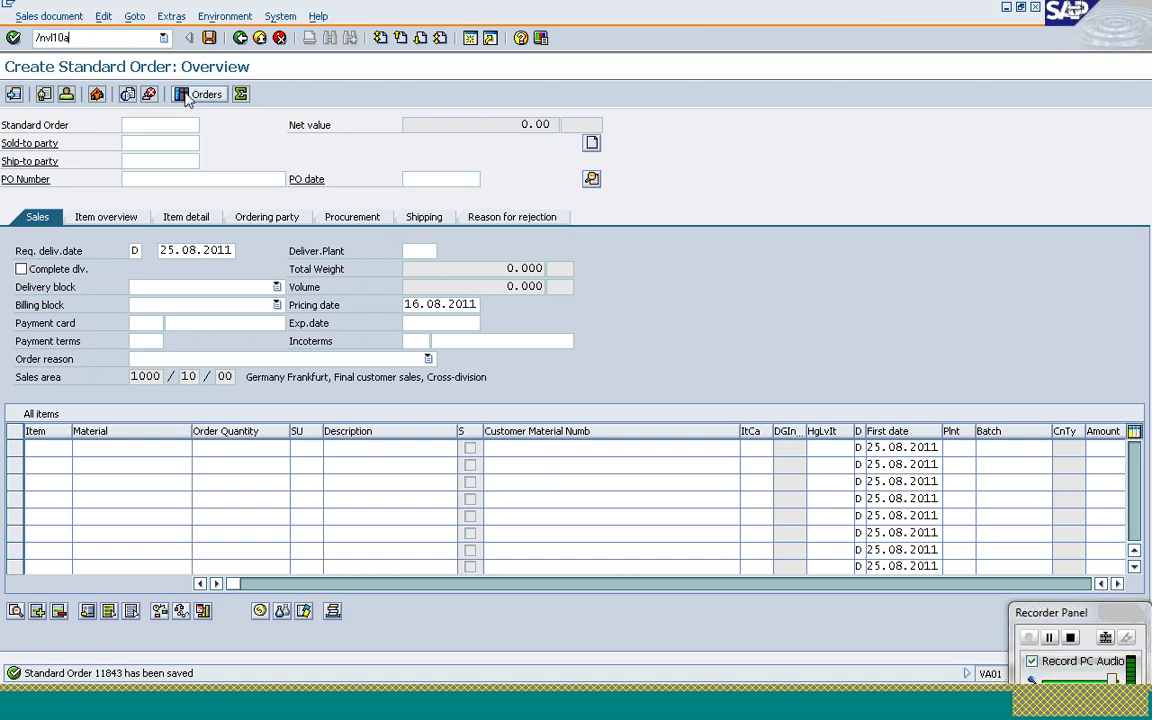
key(shift+Left)
key(shift+Left)
key(shift+Left)
key(shift+Left)
text(l02n)
key(Return)
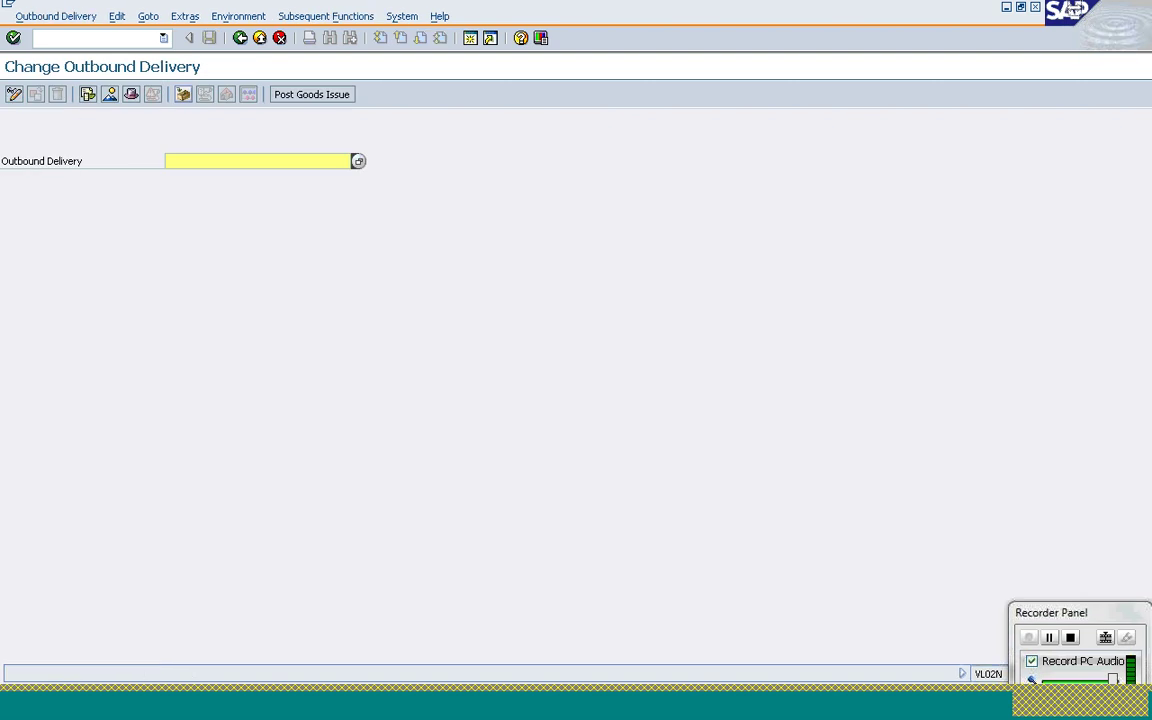
text(11)
Start an outbound delivery for the new sales order in transaction VL01N with selection date 25.08.2011
click(111, 40)
text(/nvl01n)
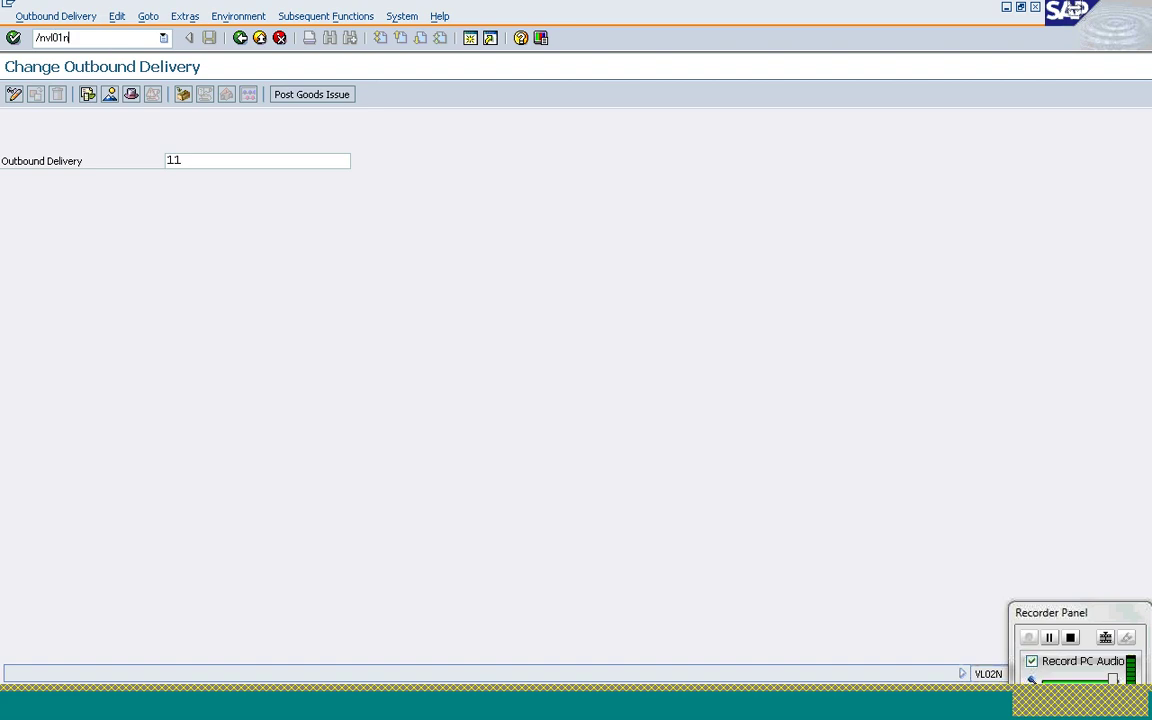
key(Return)
key(shift+Tab)
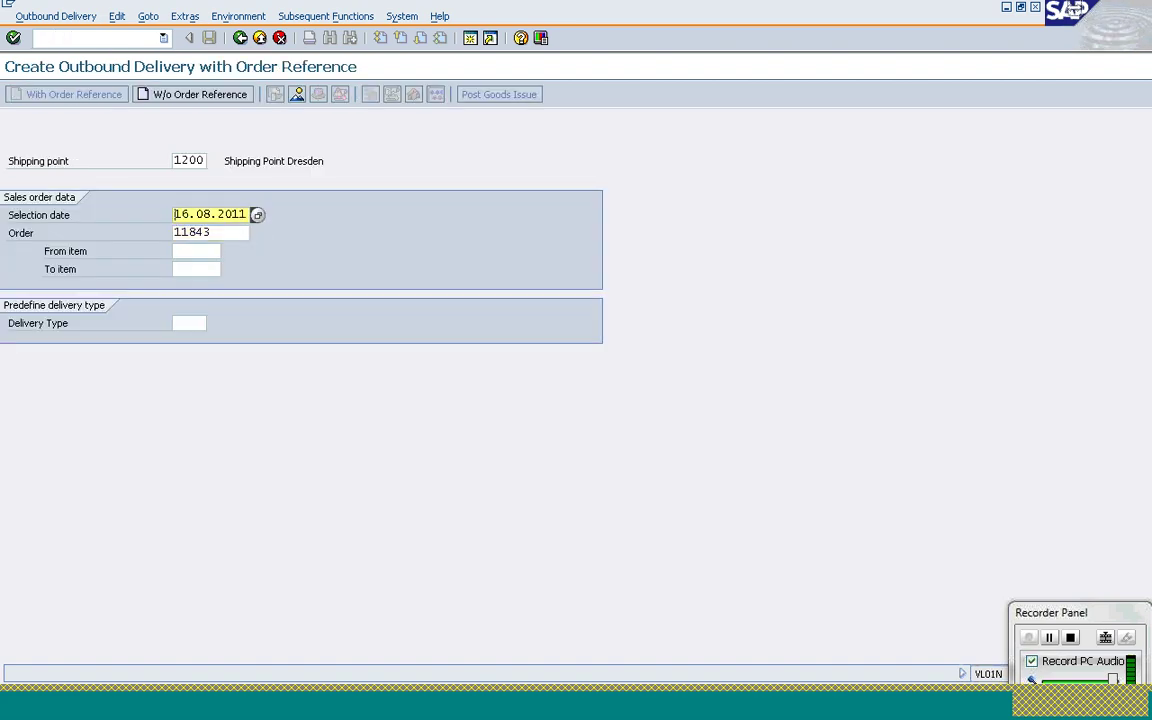
text(25)
key(Return)
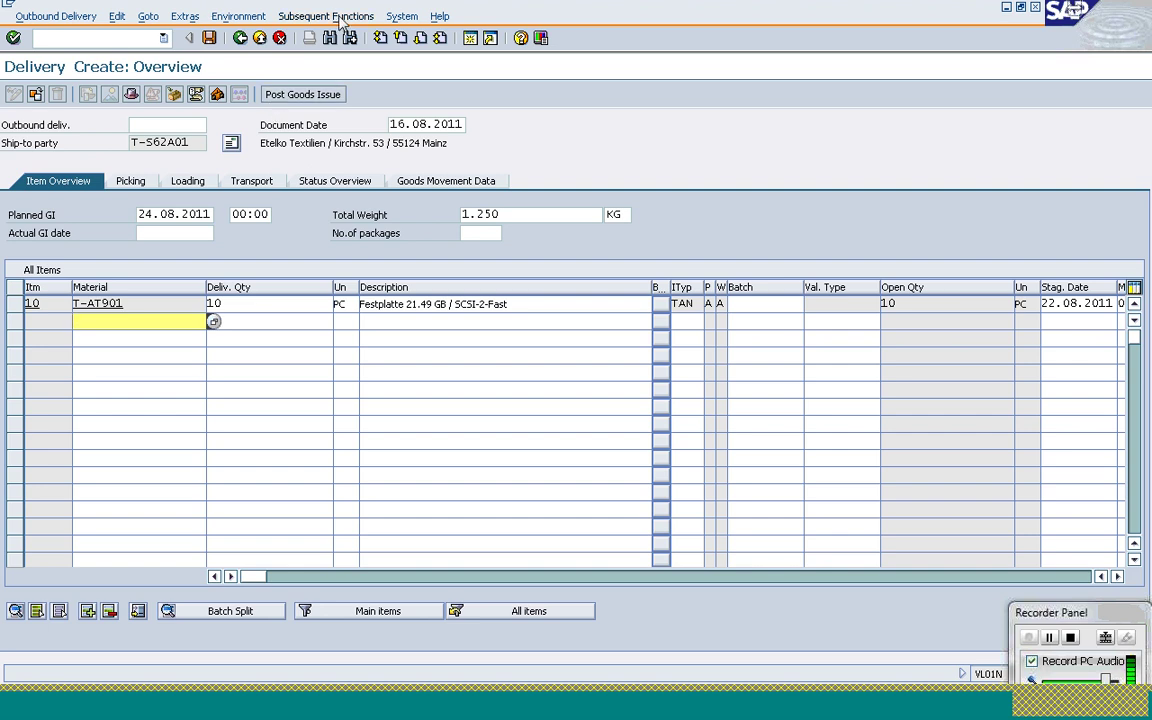
Proceed from the delivery to creating its transfer order, saving the delivery on the way
click(741, 307)
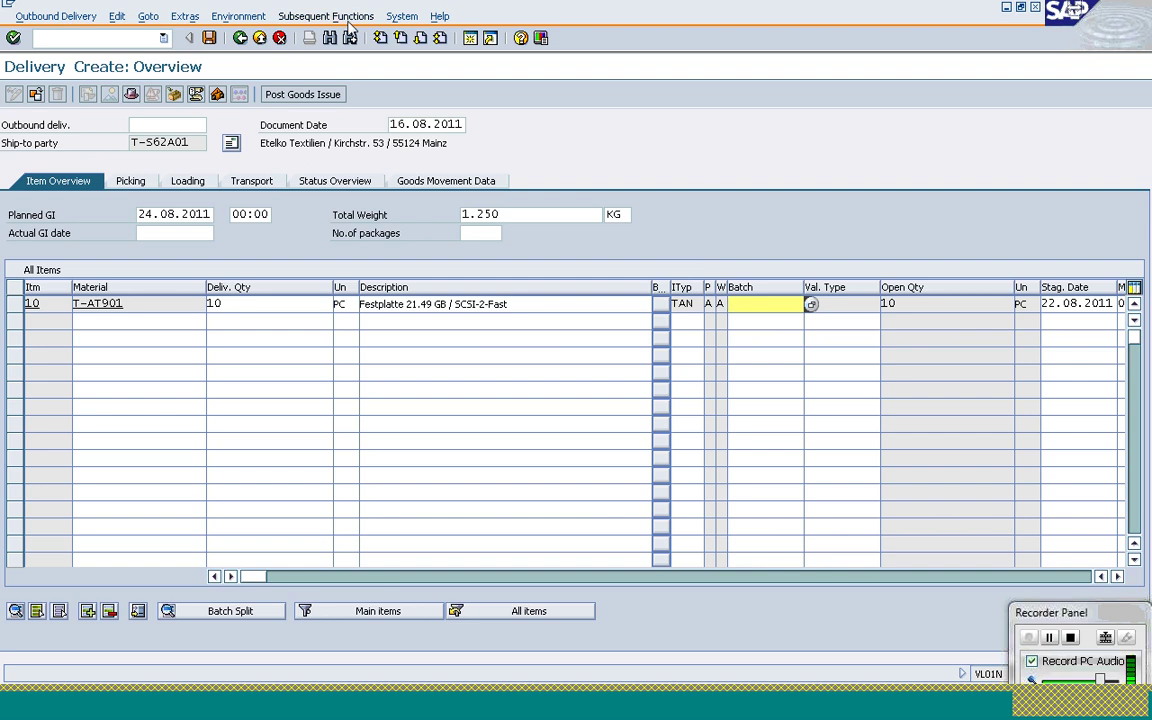
click(318, 18)
click(343, 37)
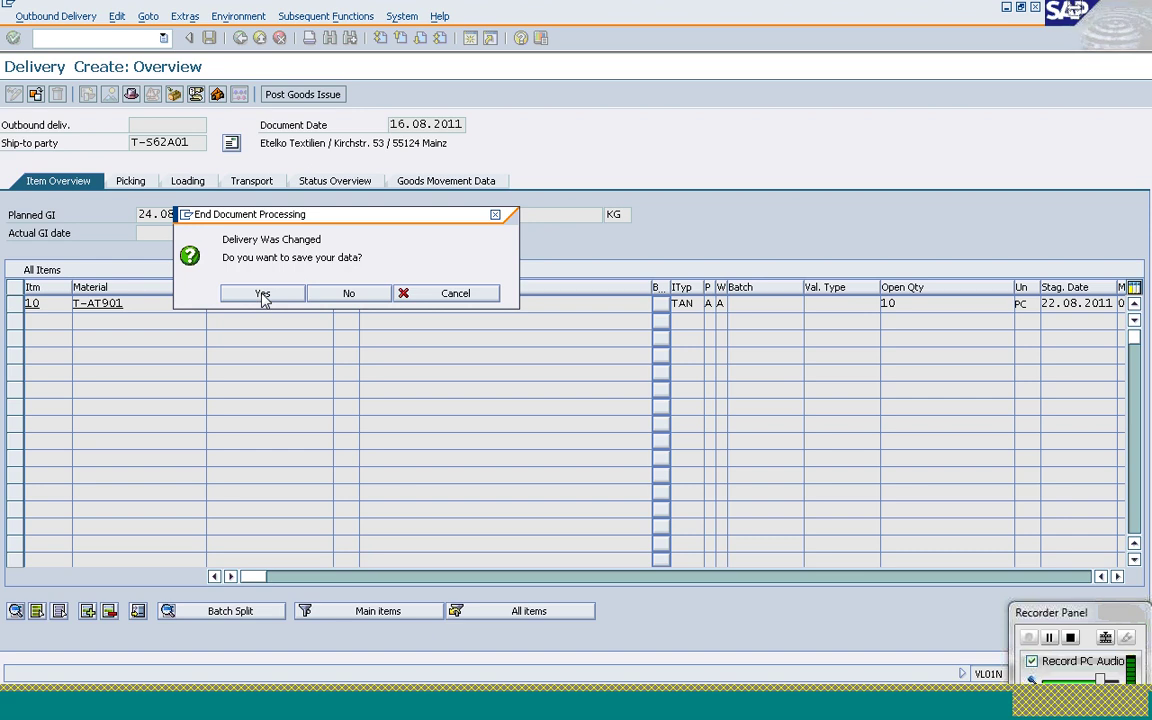
click(263, 294)
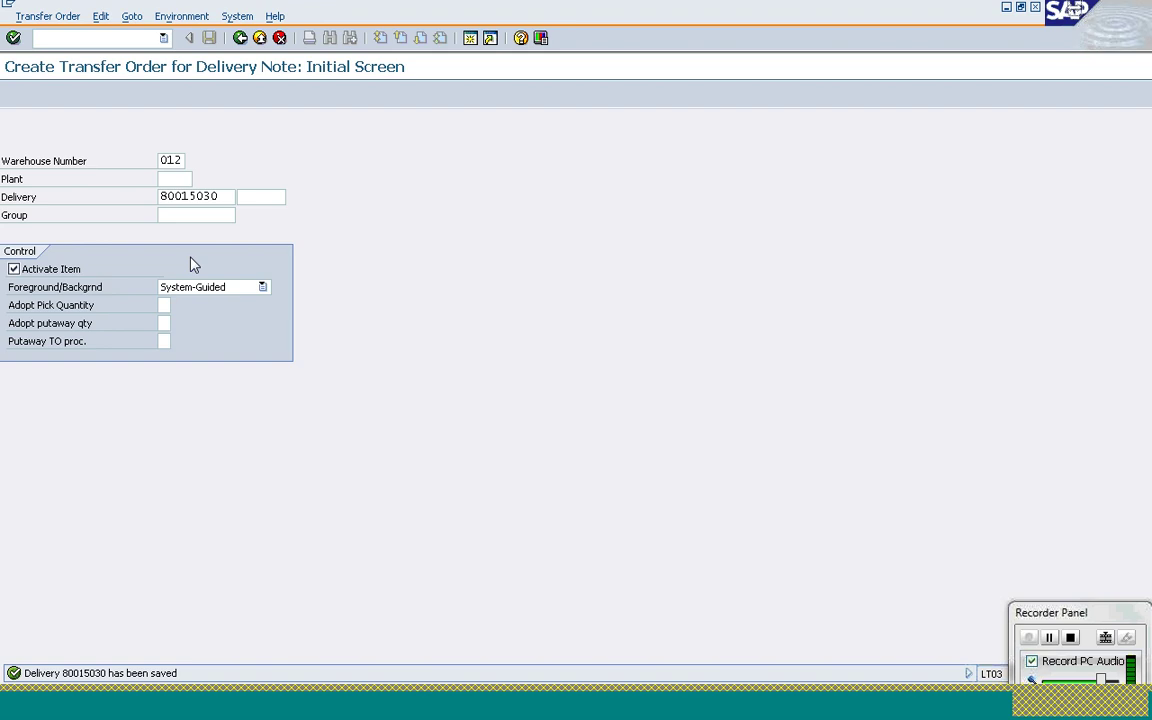
Generate the transfer order item for T-AT901 from the delivery and post the transfer order
key(Return)
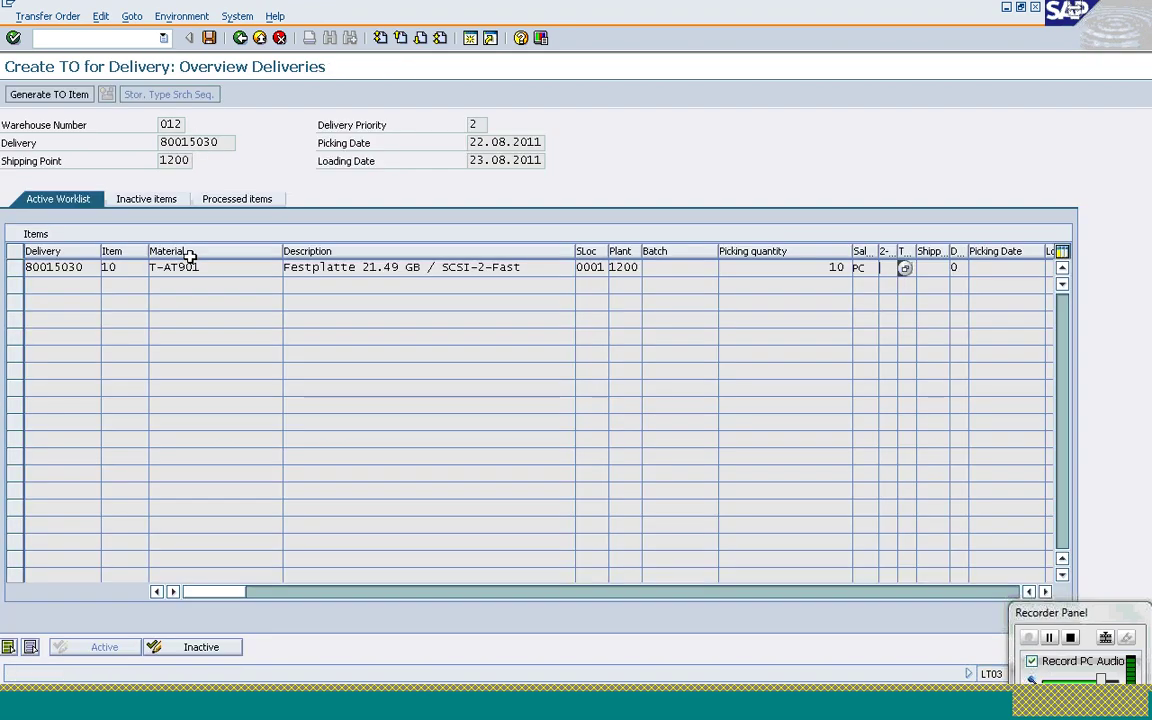
click(58, 95)
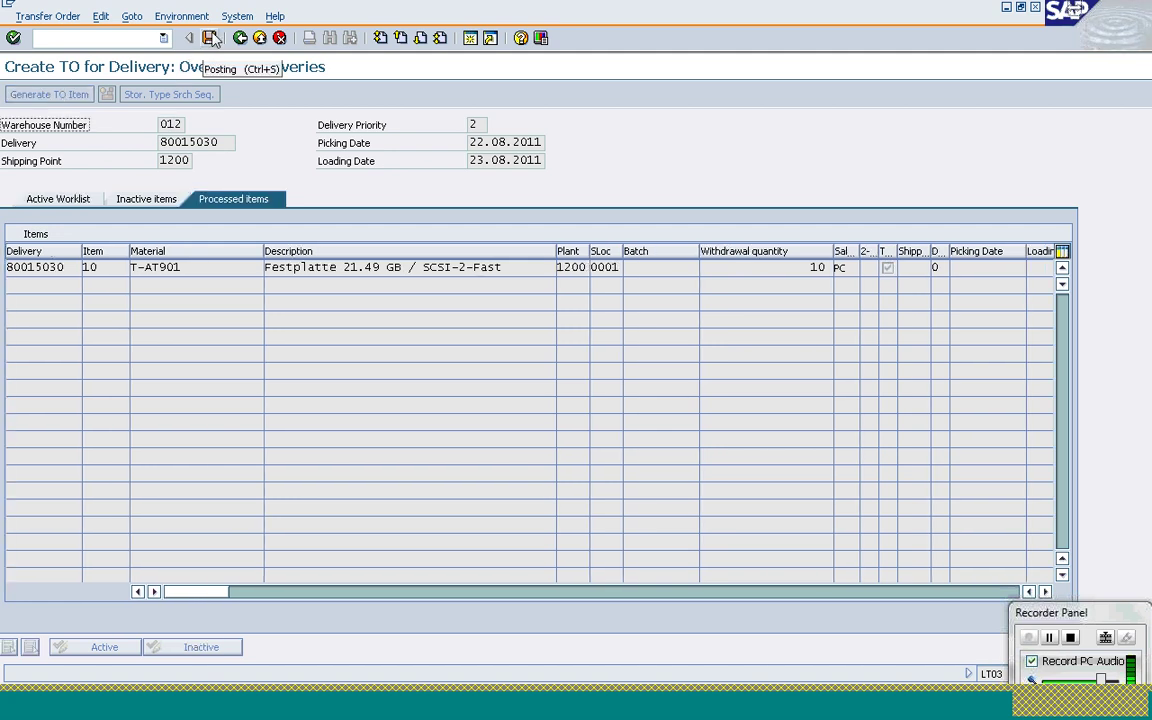
click(212, 38)
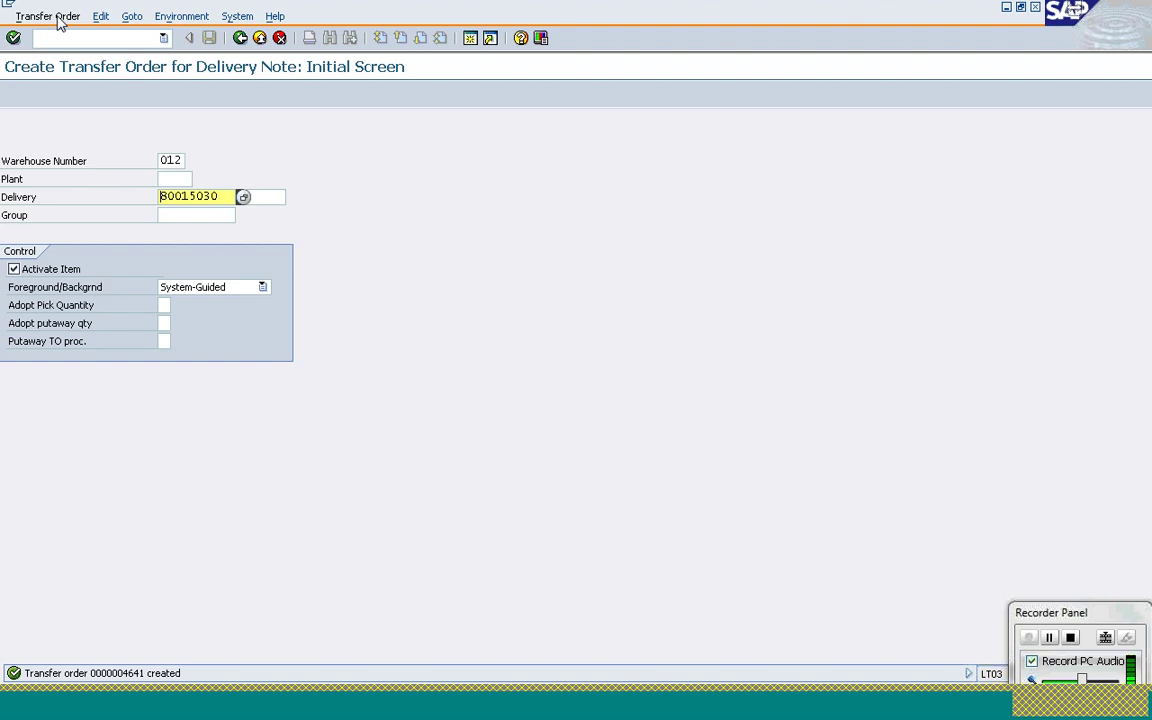
click(57, 20)
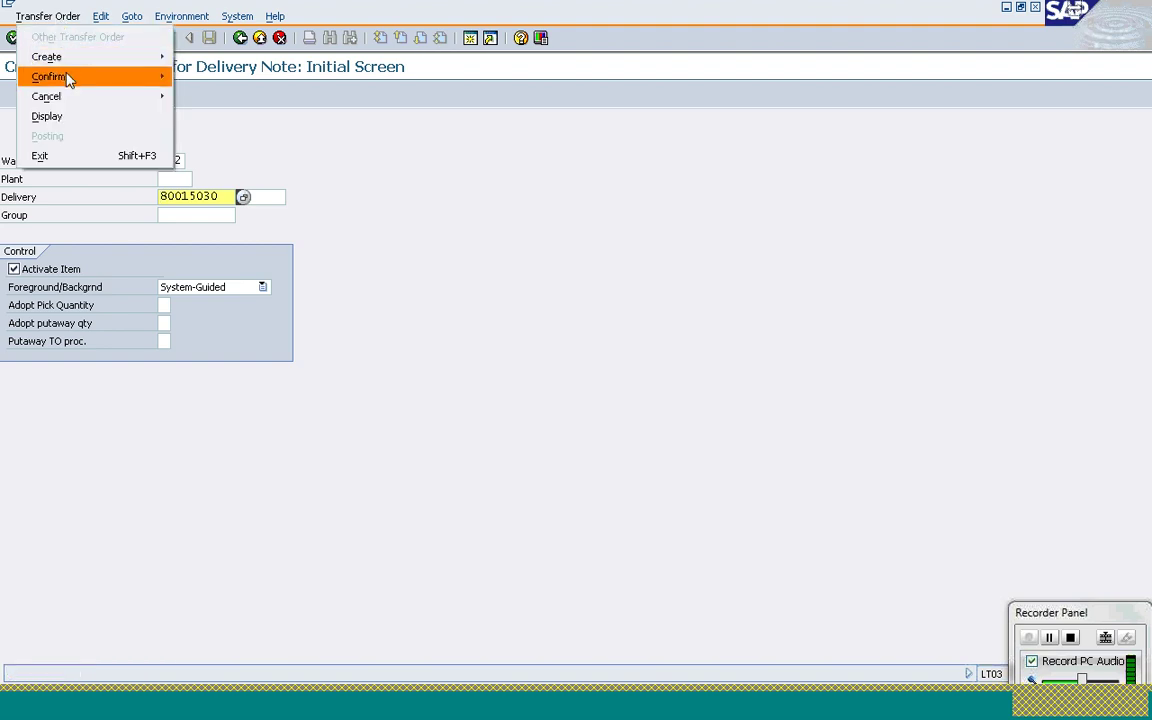
mouse_move(104, 80)
click(216, 96)
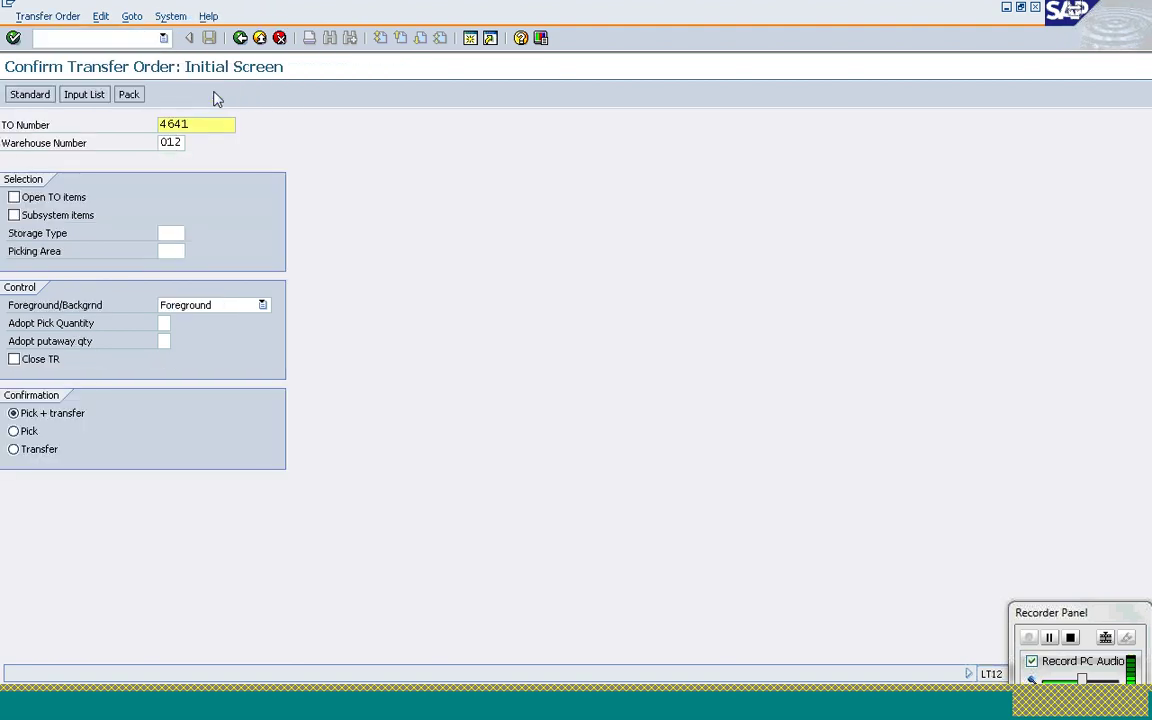
key(Return)
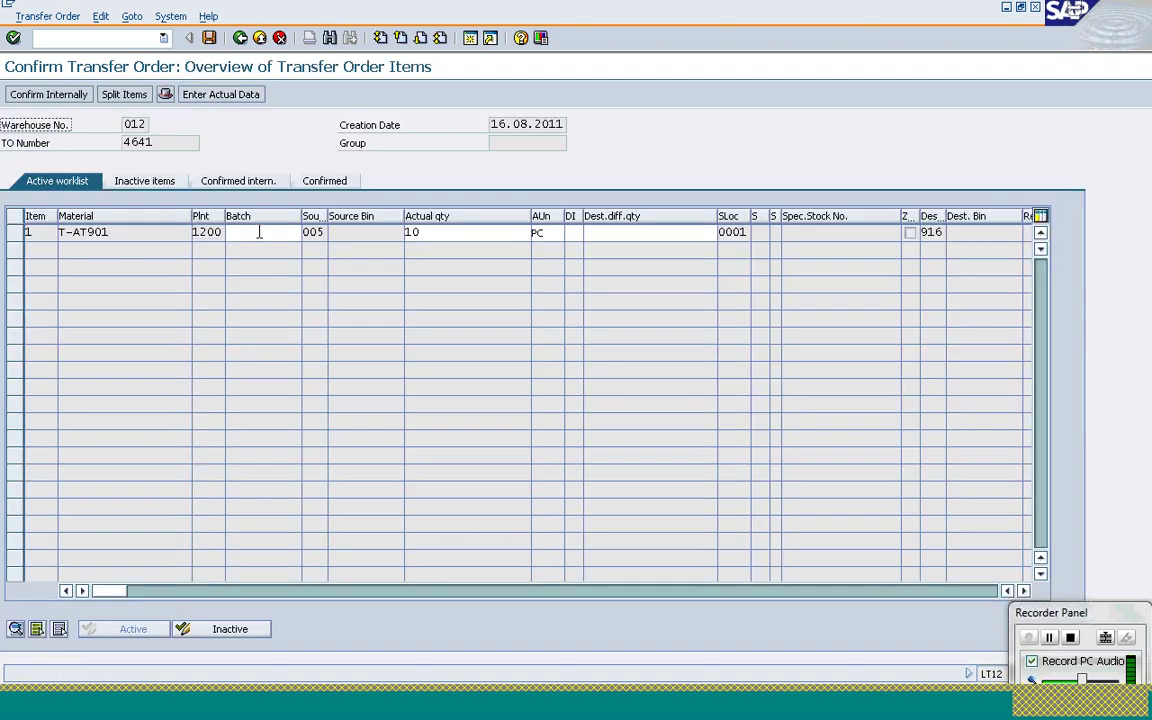
click(259, 232)
key(ctrl+v)
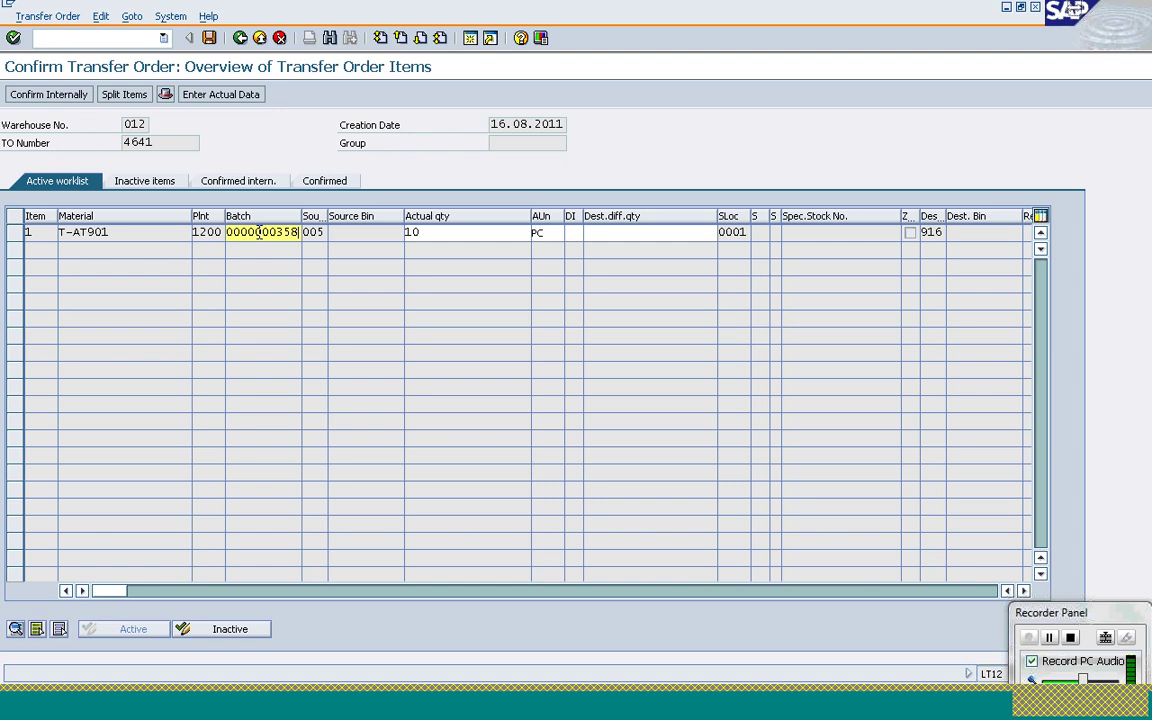
key(Return)
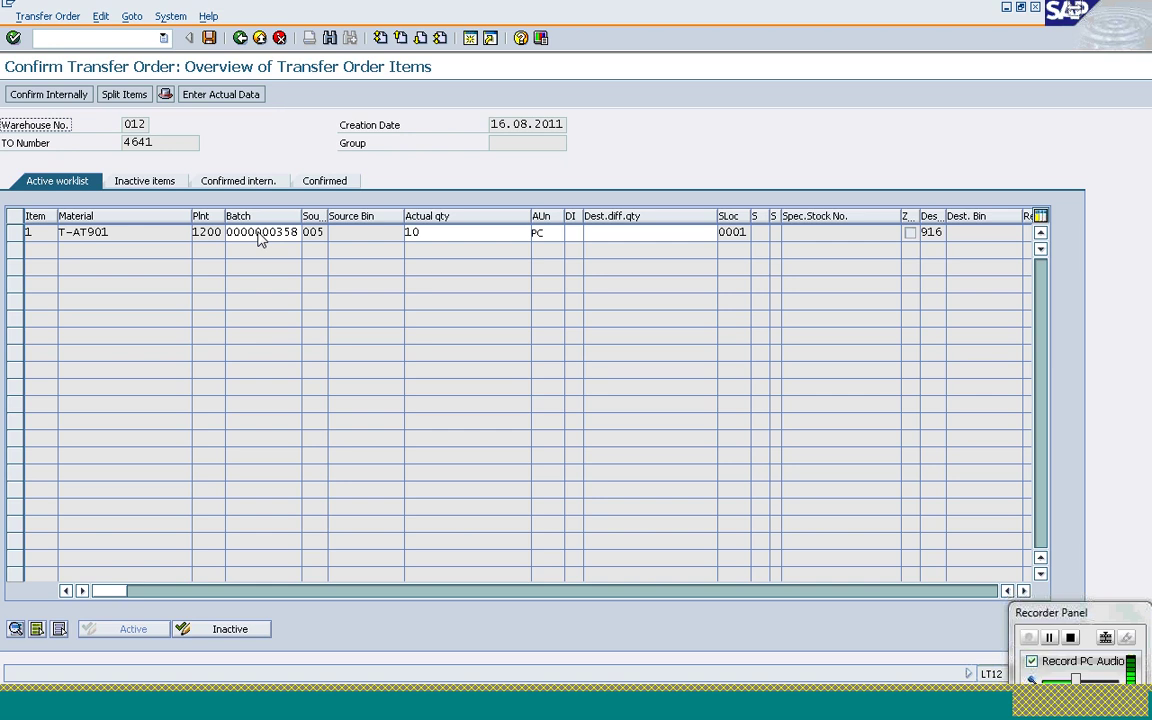
Save the transfer order confirmation and open the related outbound delivery for change in transaction VL02N
double_click(258, 234)
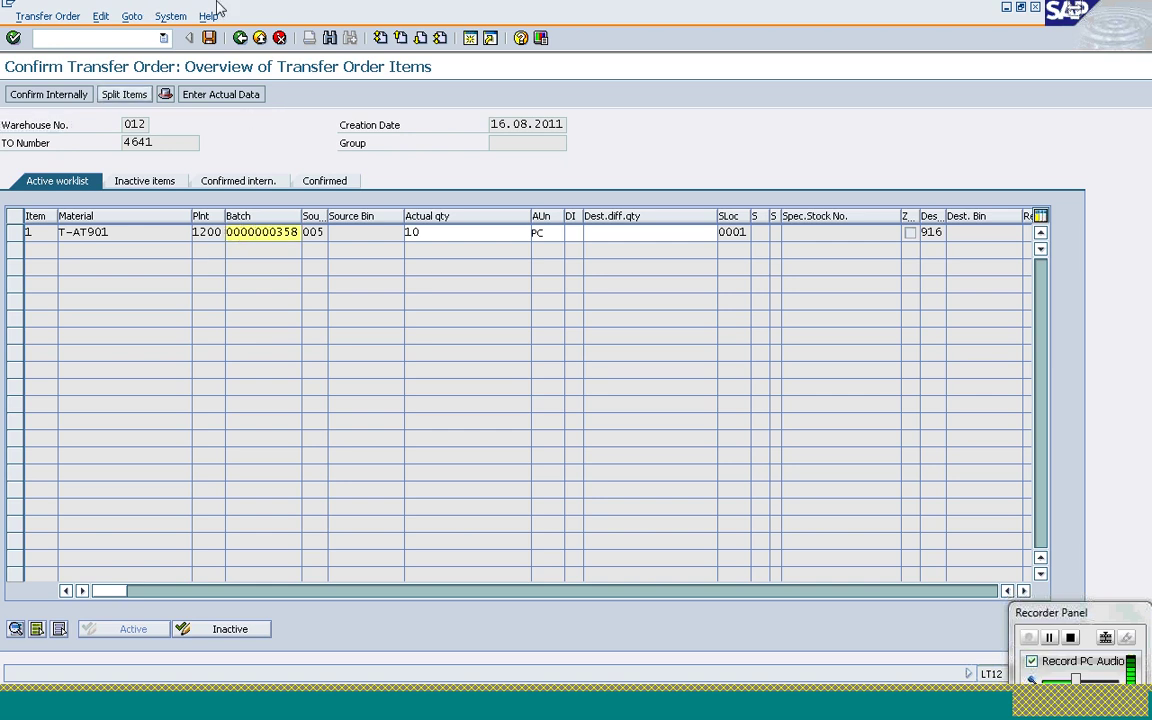
click(210, 40)
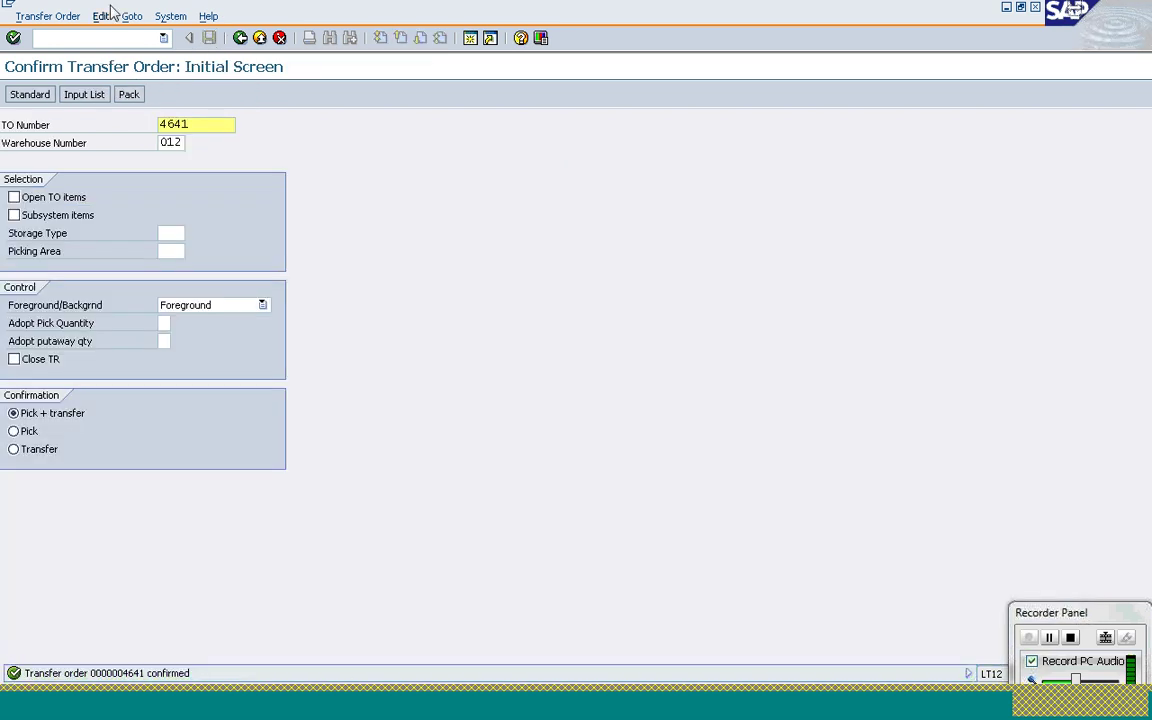
click(92, 40)
text(/nvl02n)
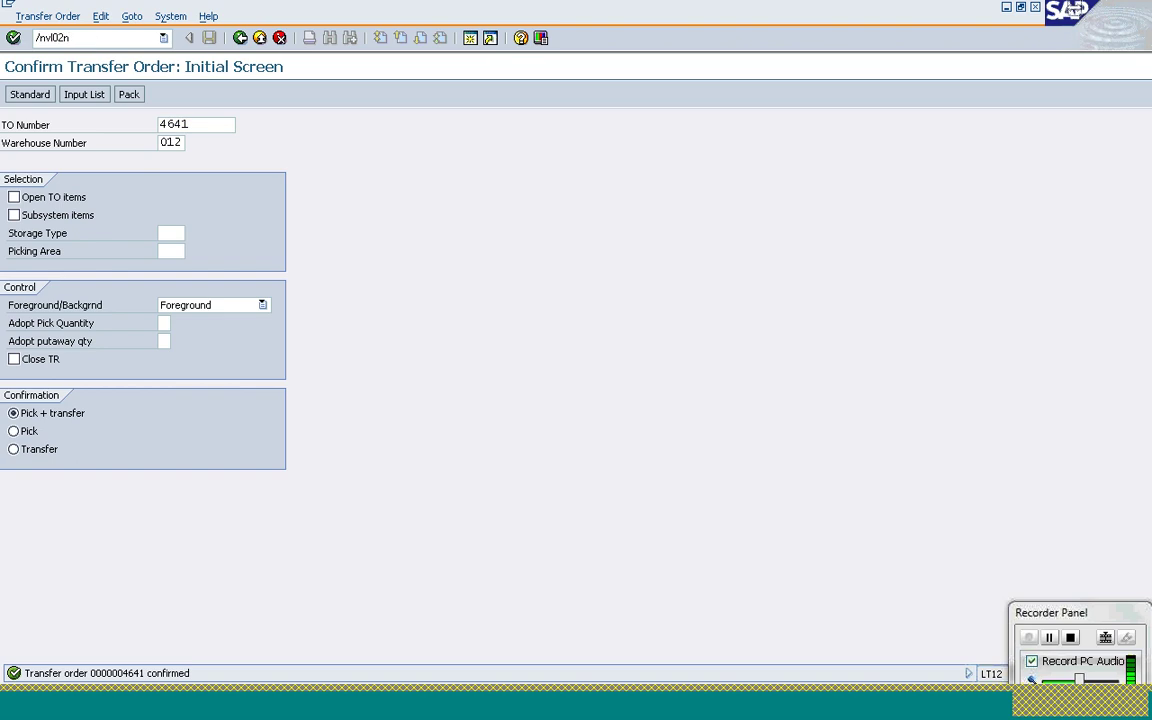
key(Return)
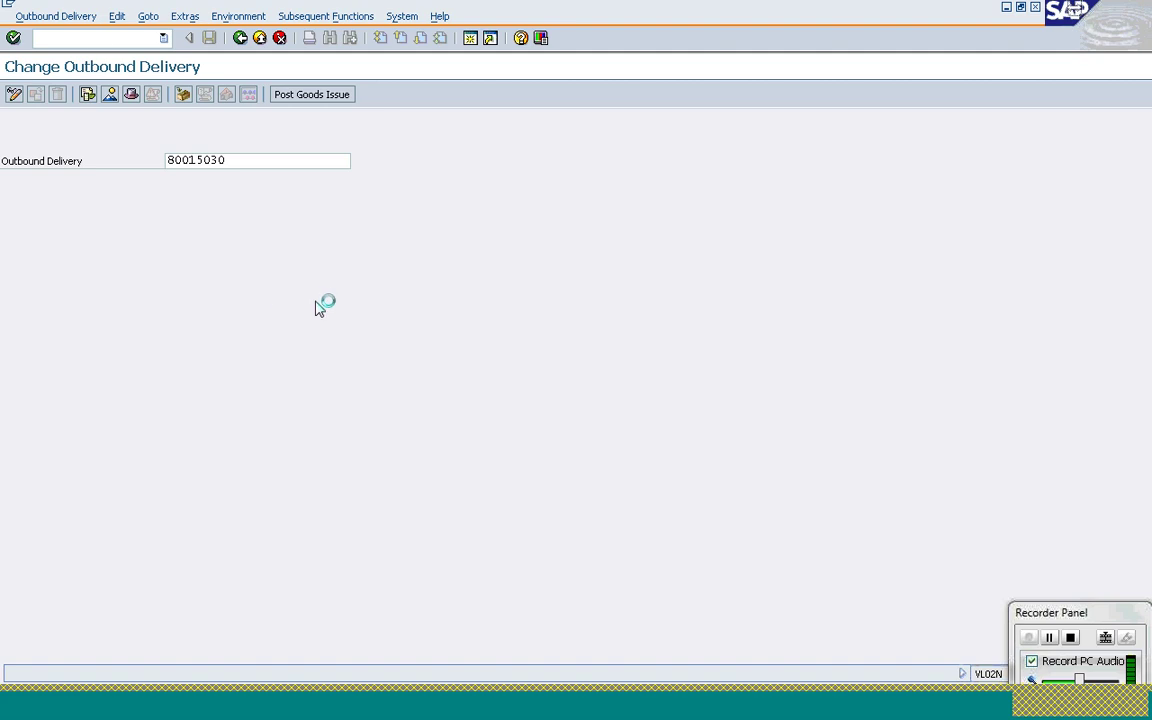
key(Return)
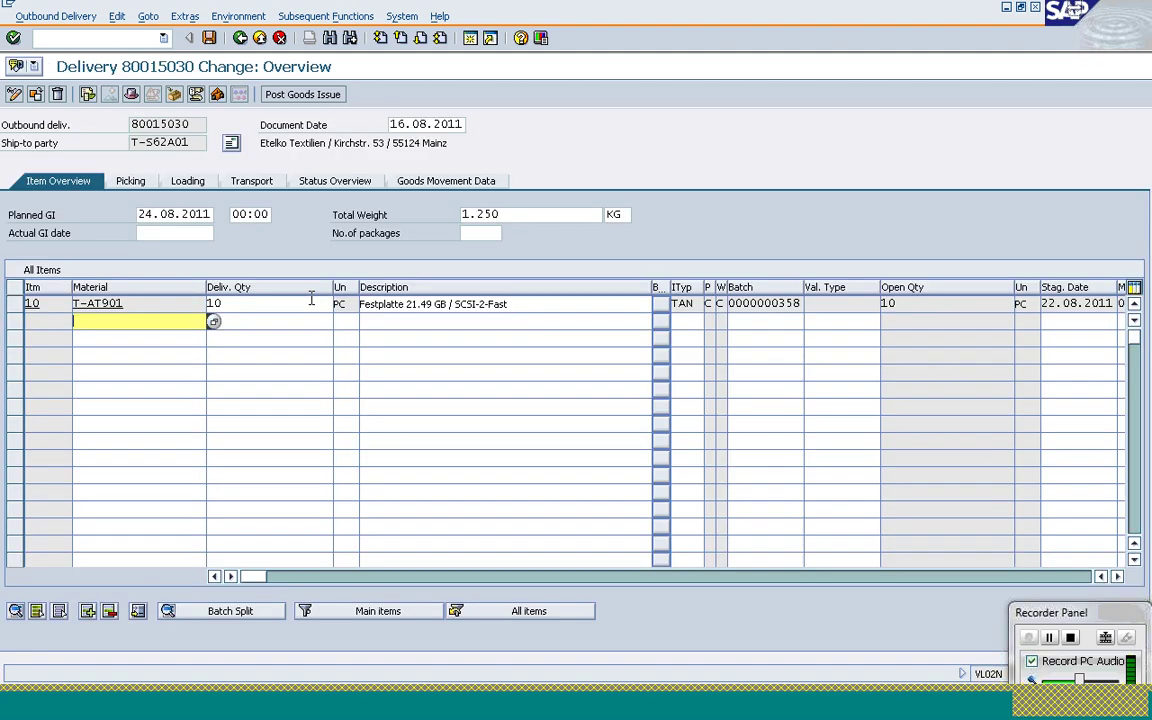
Check the batch and delivery quantity of item 10, try to post goods issue, and read the resulting error log
click(772, 303)
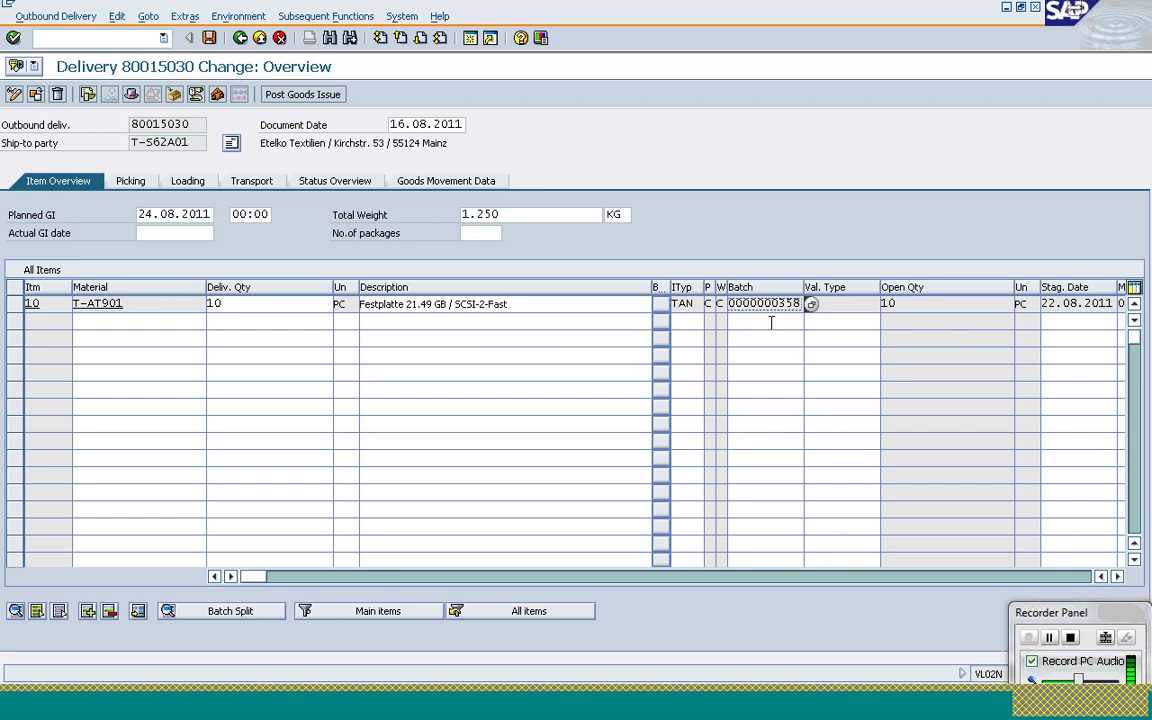
click(246, 308)
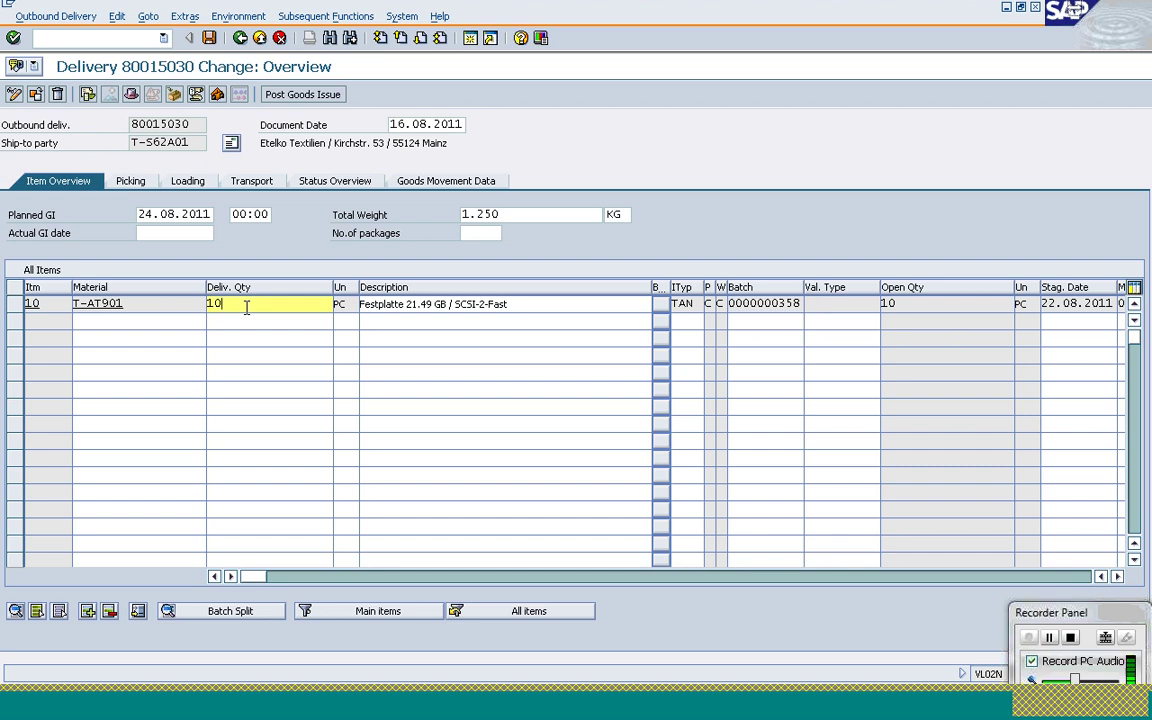
click(297, 98)
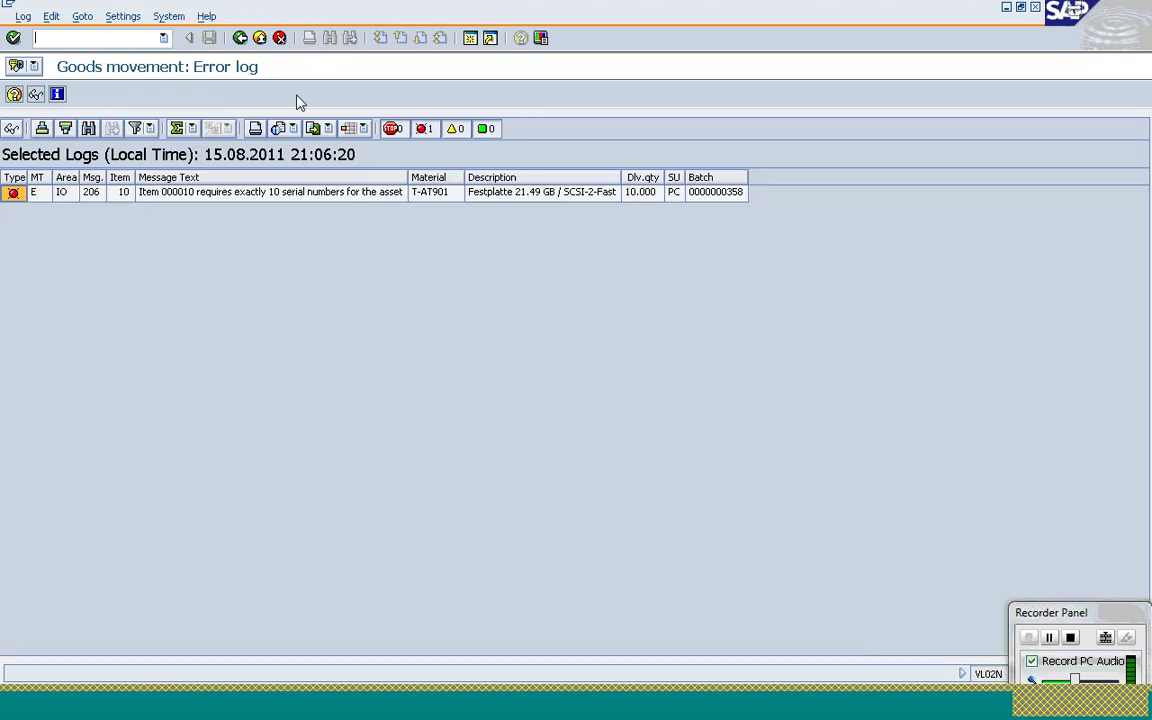
click(228, 197)
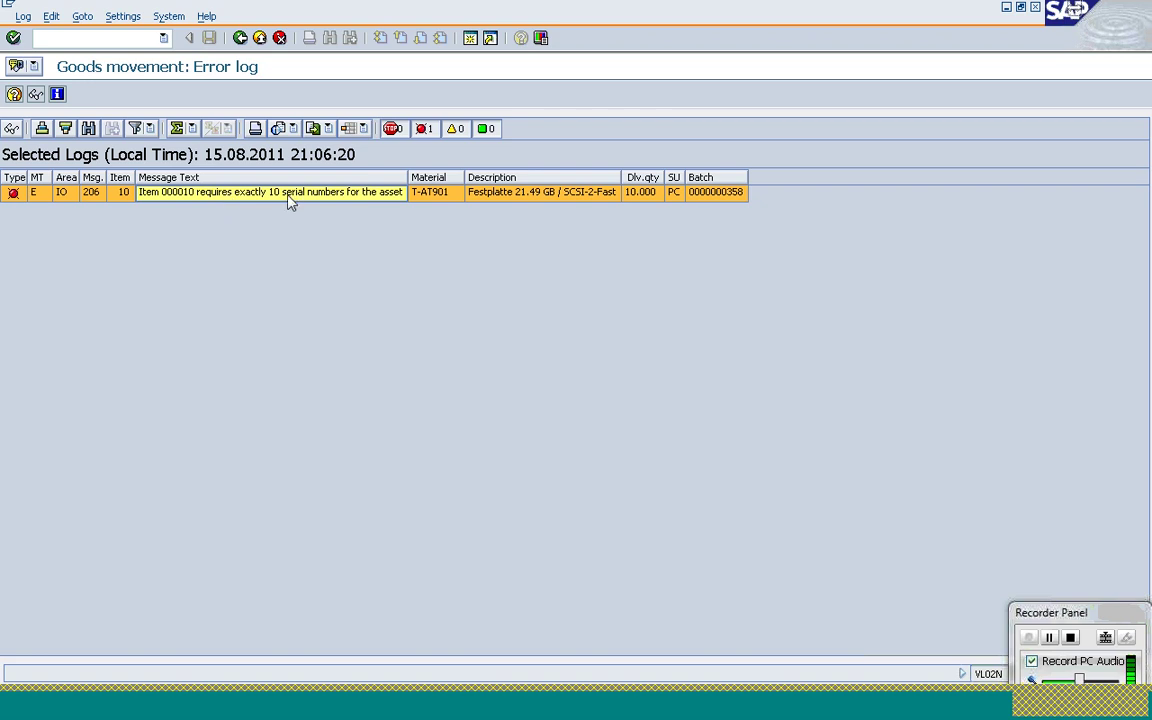
click(240, 40)
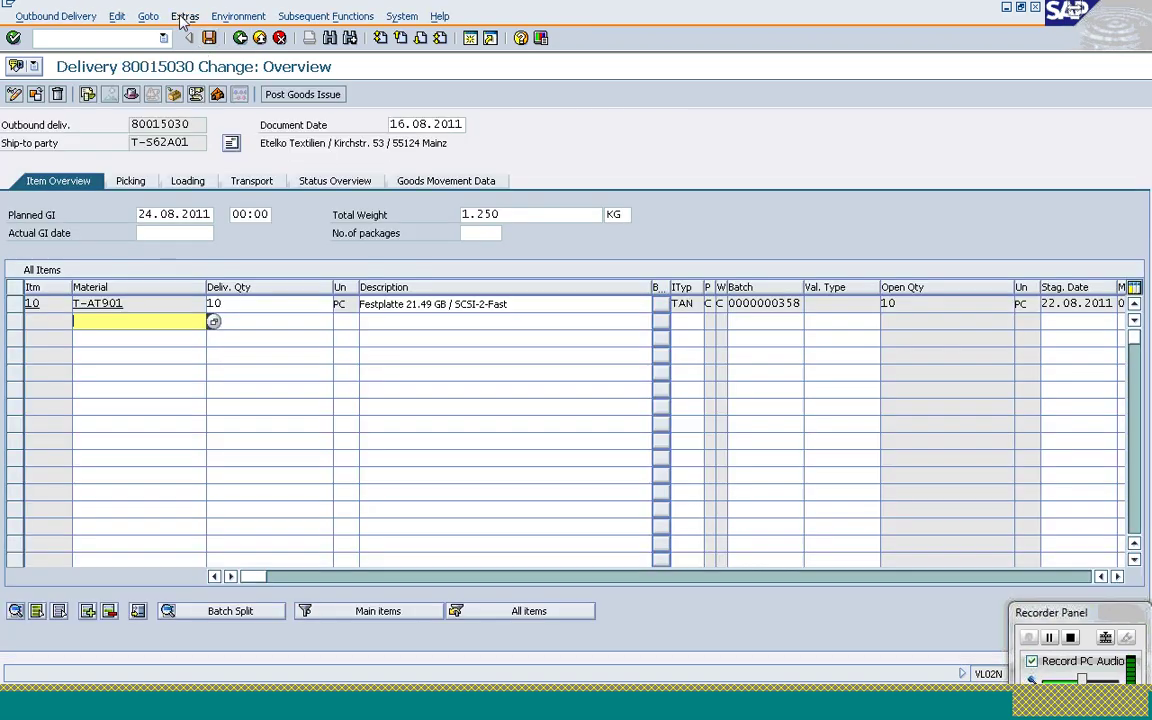
Open serial number maintenance for delivery item 10 and enter serial numbers sno001 and sno002
click(184, 17)
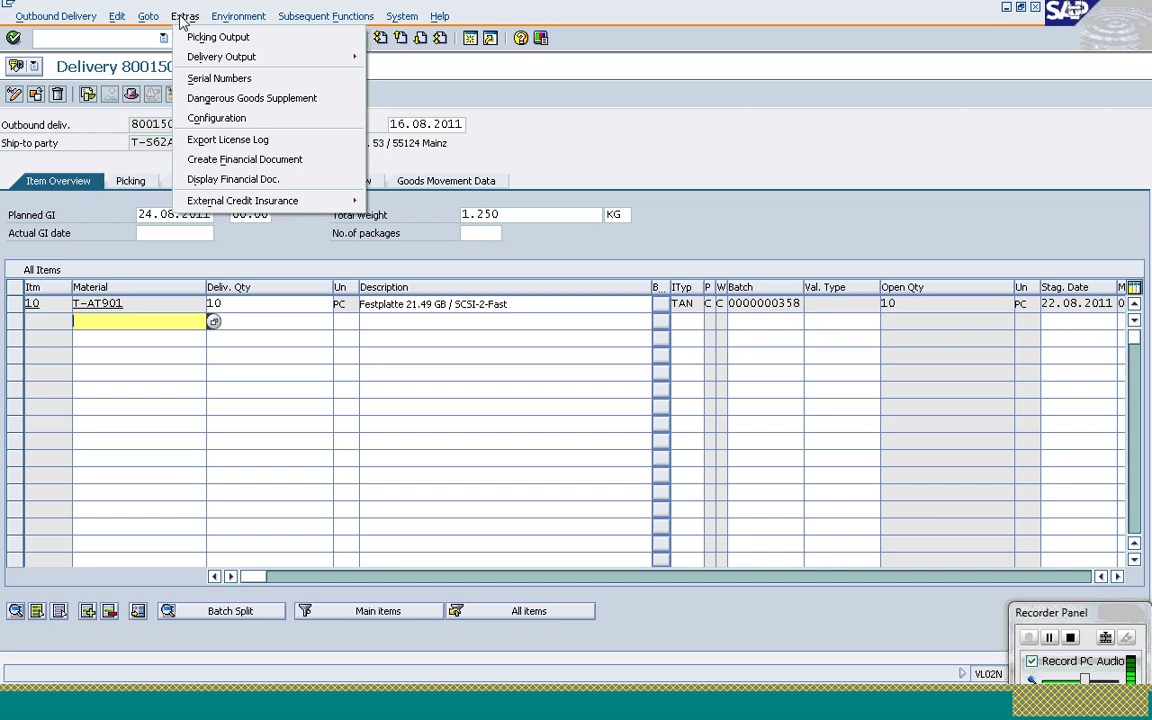
click(204, 79)
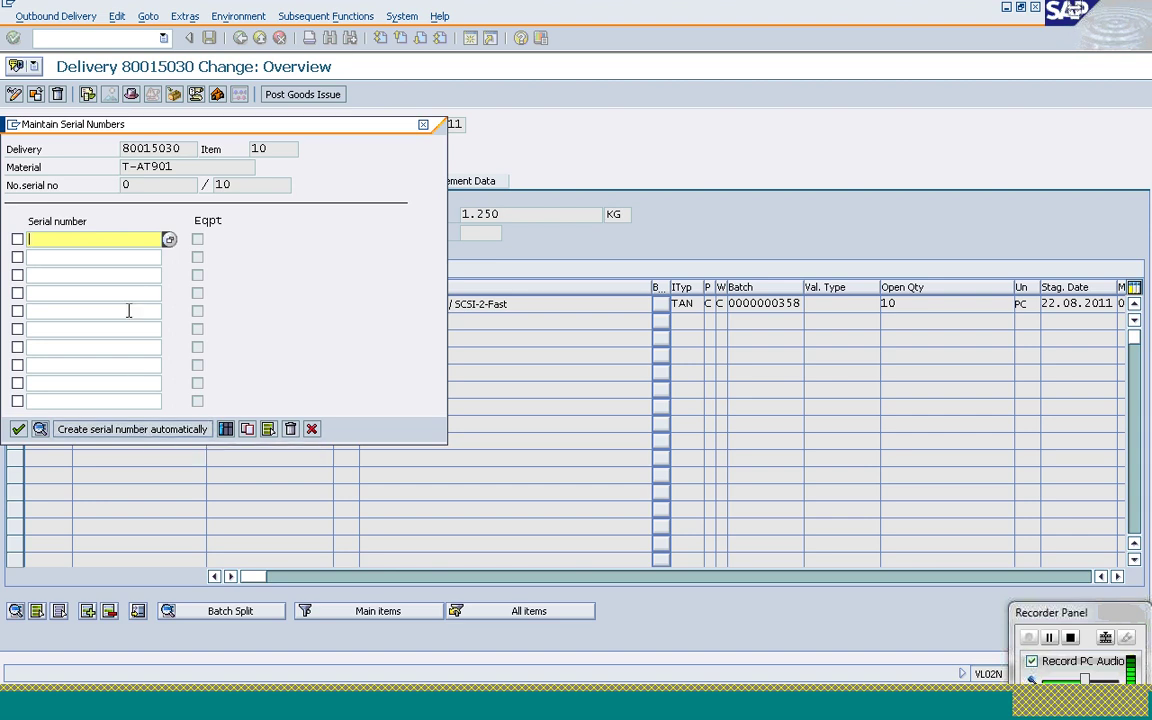
text(Sno001)
key(shift+Left)
key(shift+Left)
key(shift+Left)
key(shift+Left)
key(shift+Left)
key(shift+Left)
key(ctrl+c)
key(Left)
key(Down)
key(Down)
key(ctrl+v)
key(BackSpace)
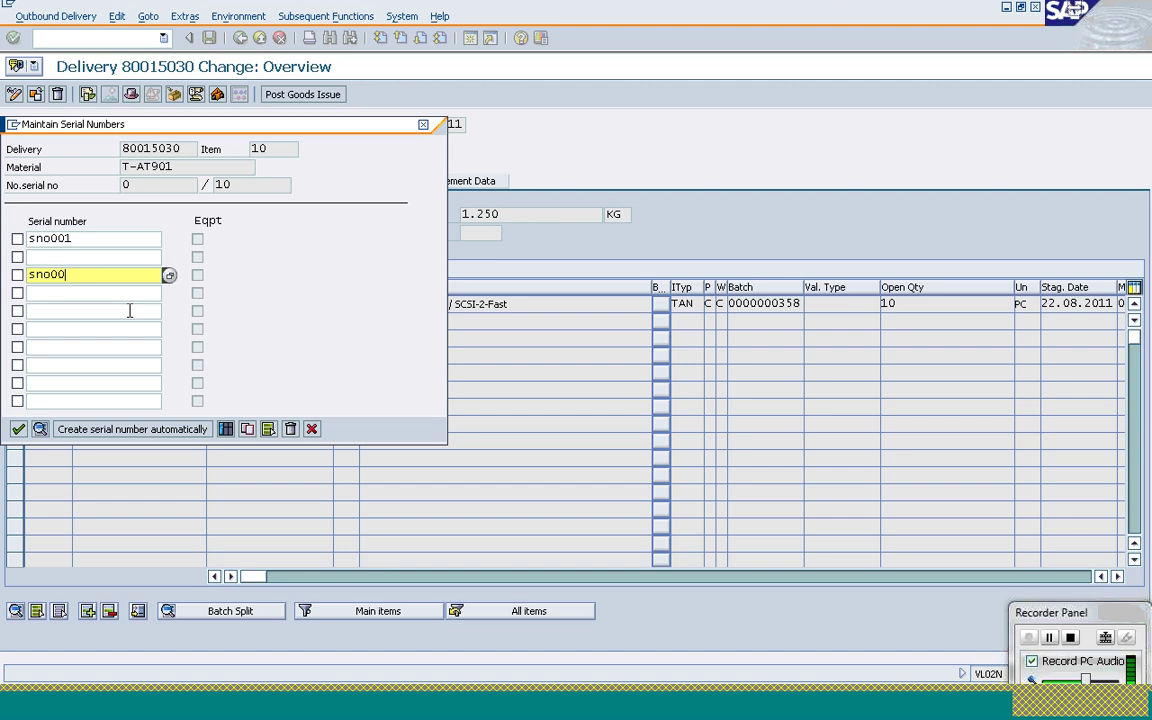
text(2)
Add serial numbers sno003, sno004 and sno005 for T-AT901
key(Down)
key(Down)
key(Down)
key(Up)
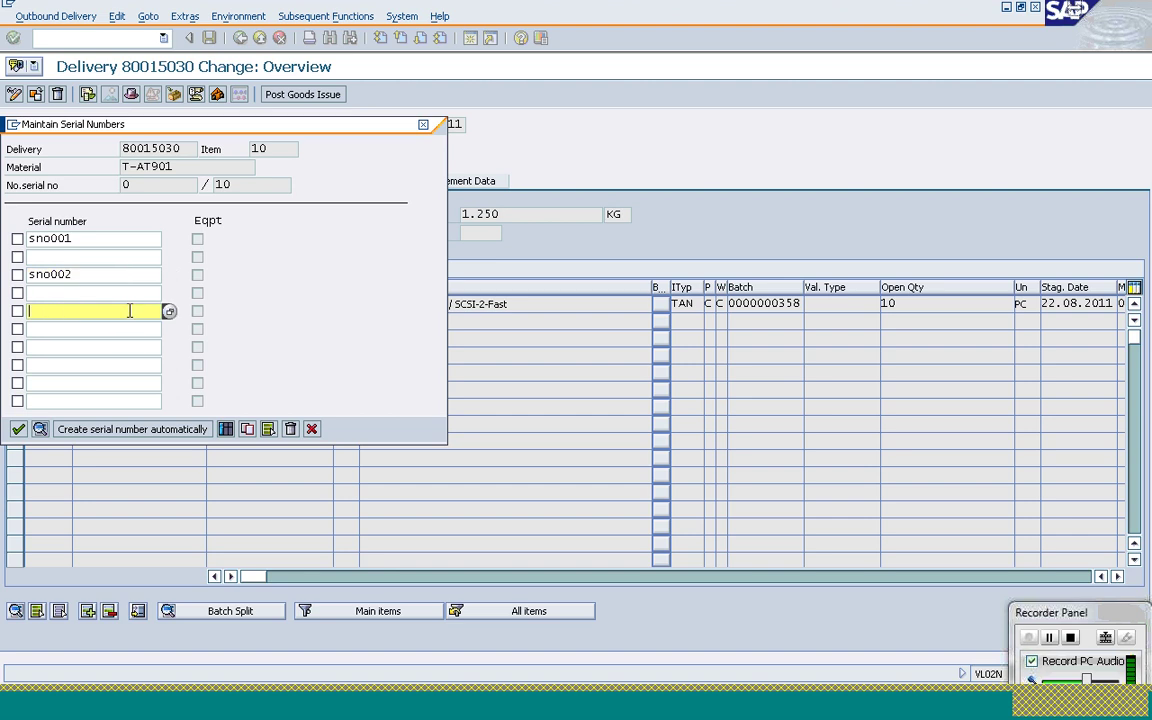
key(ctrl+v)
key(BackSpace)
text(3)
key(Down)
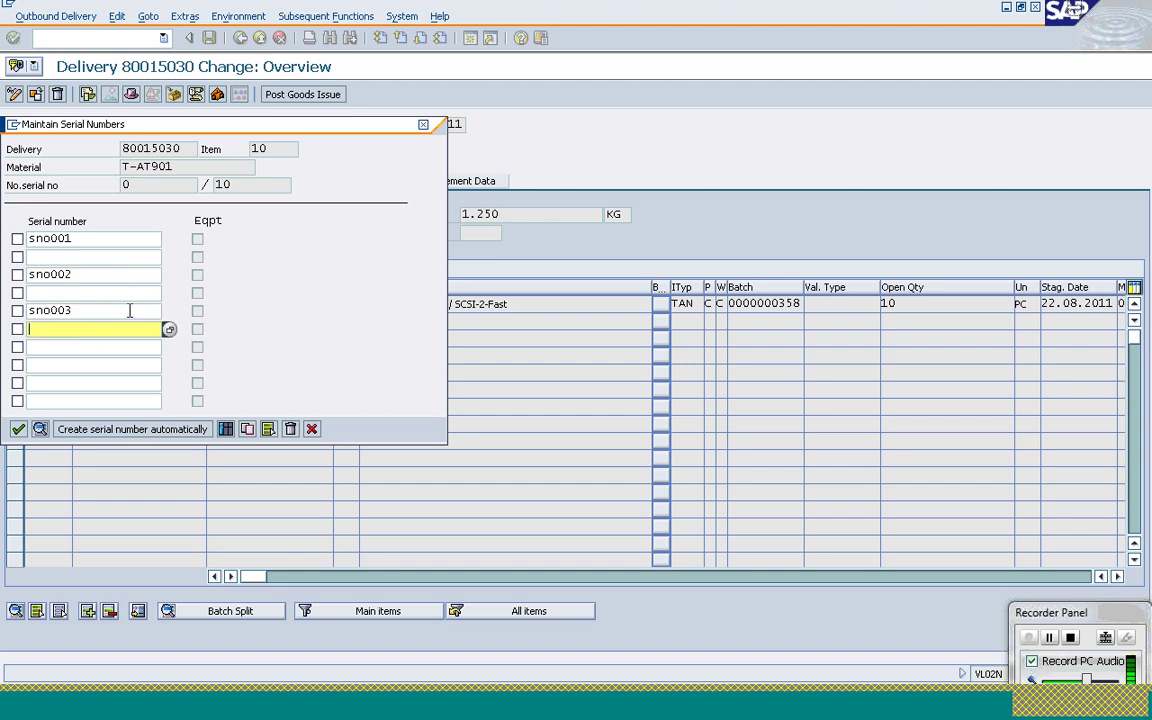
key(ctrl+v)
key(BackSpace)
text(4)
key(Down)
key(Down)
key(Down)
key(ctrl+v)
key(BackSpace)
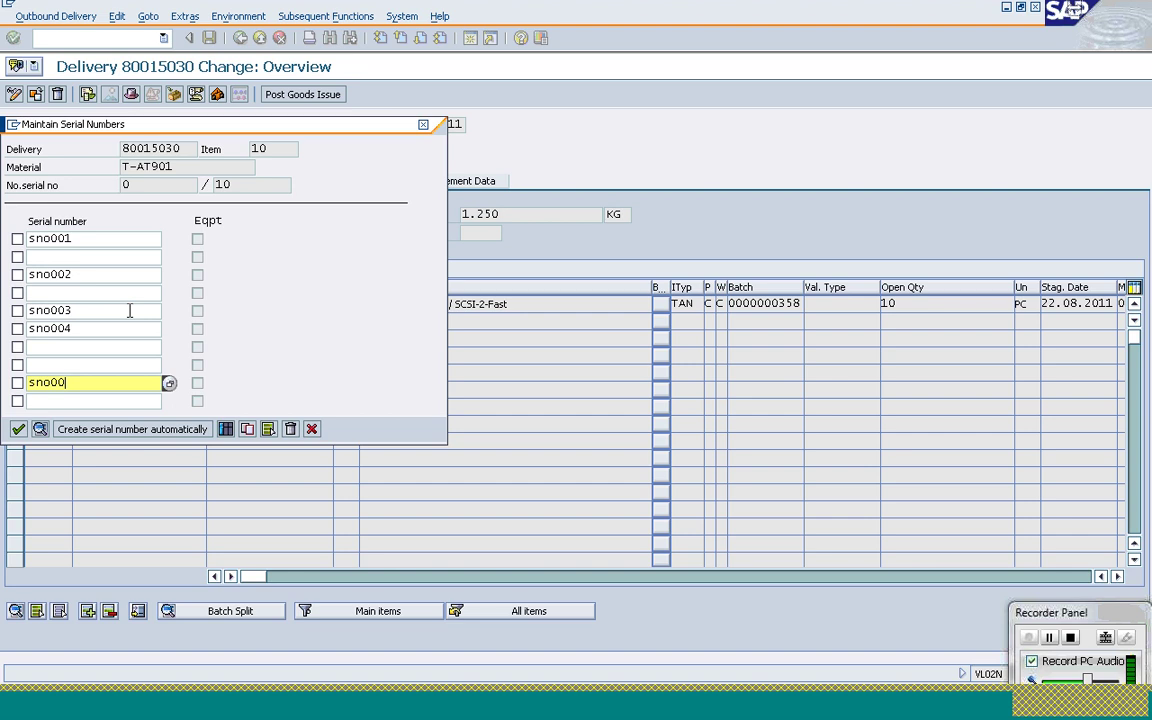
Have the remaining serial numbers created automatically, accept the list, and post goods issue for the delivery
click(92, 434)
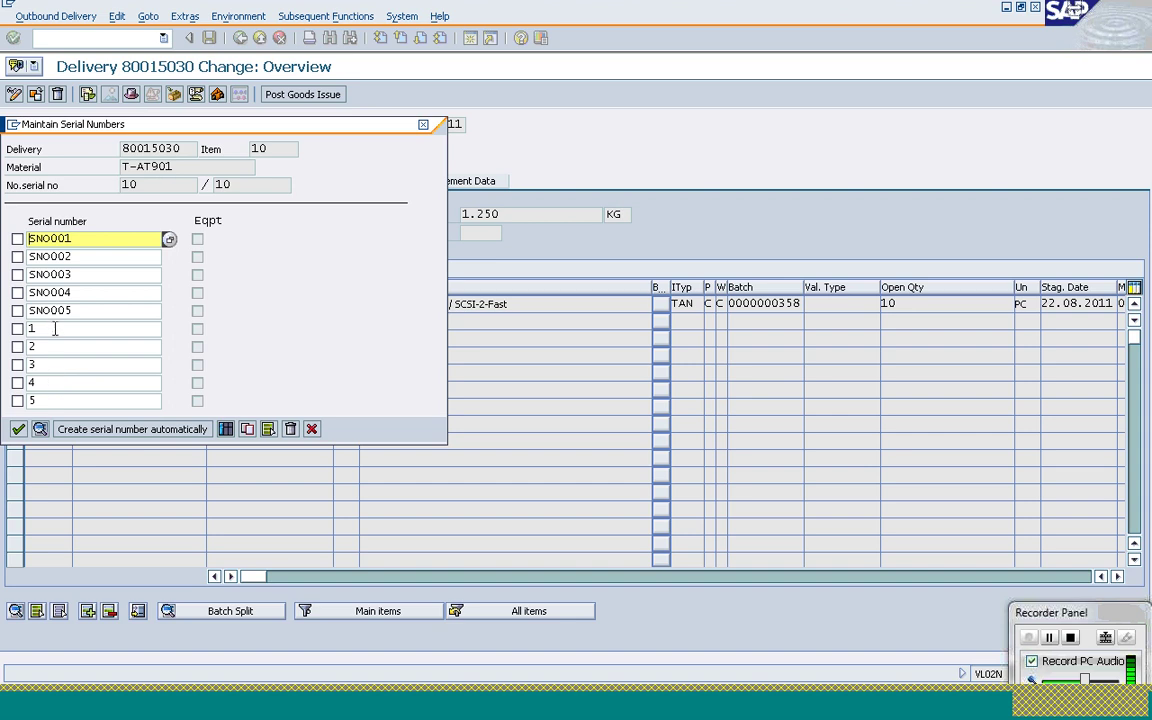
click(18, 428)
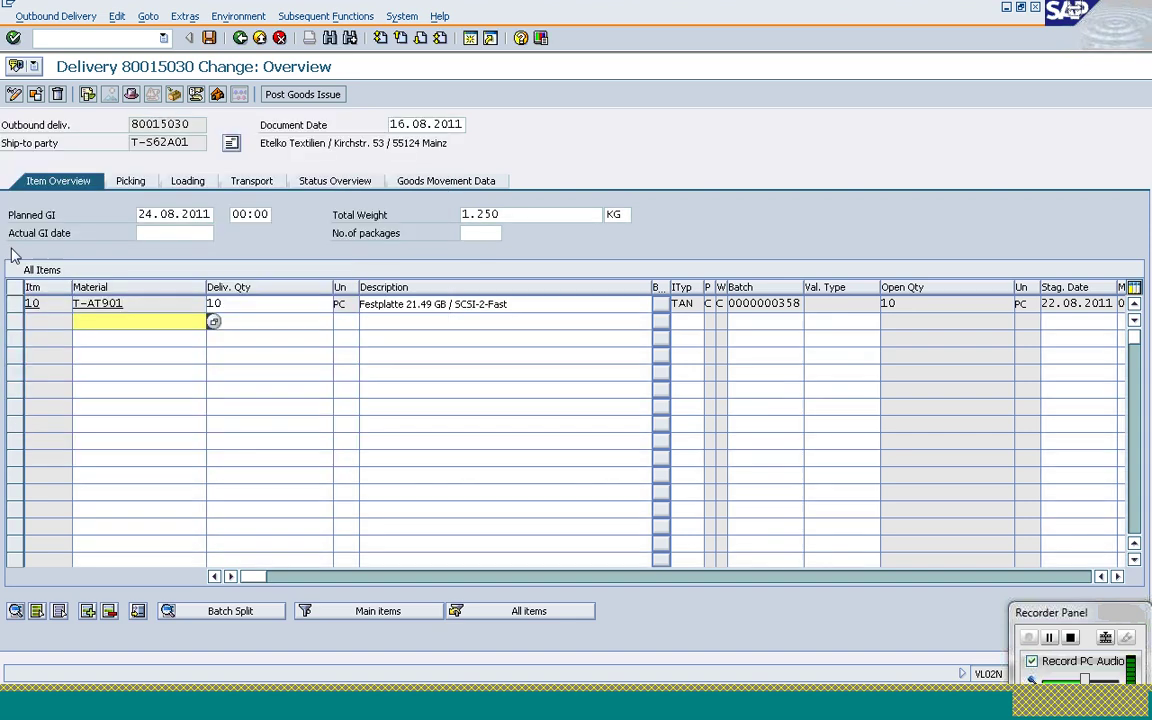
click(287, 100)
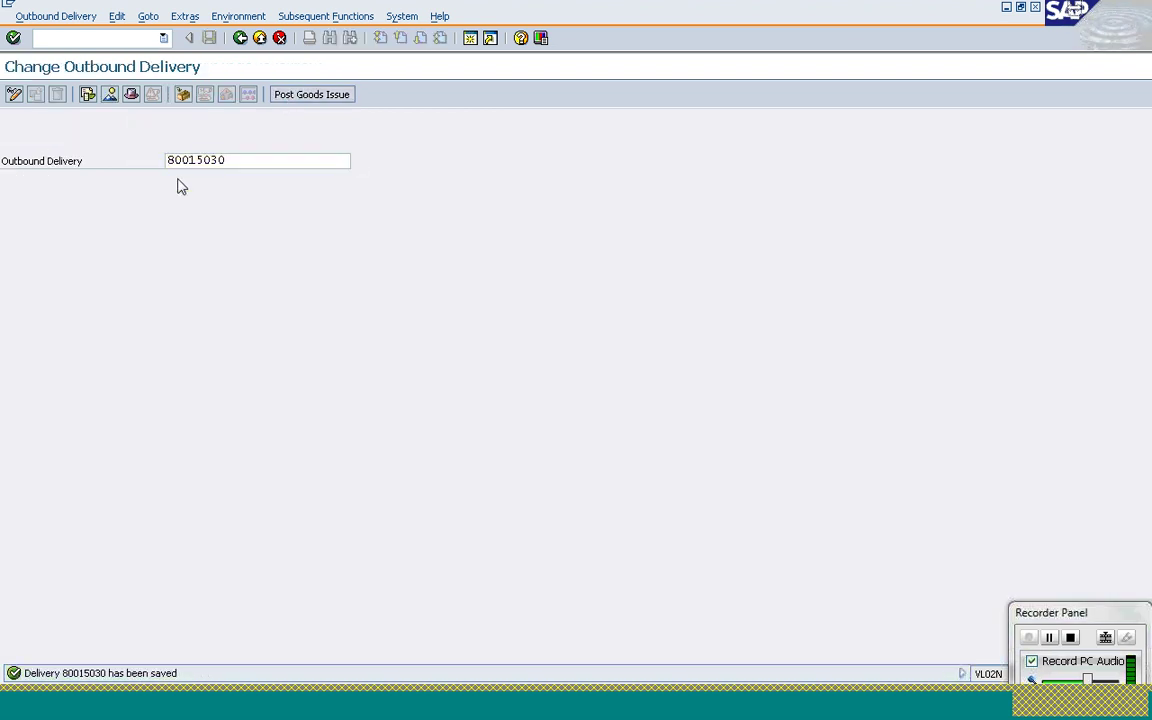
Try to reopen the outbound delivery for change
key(Return)
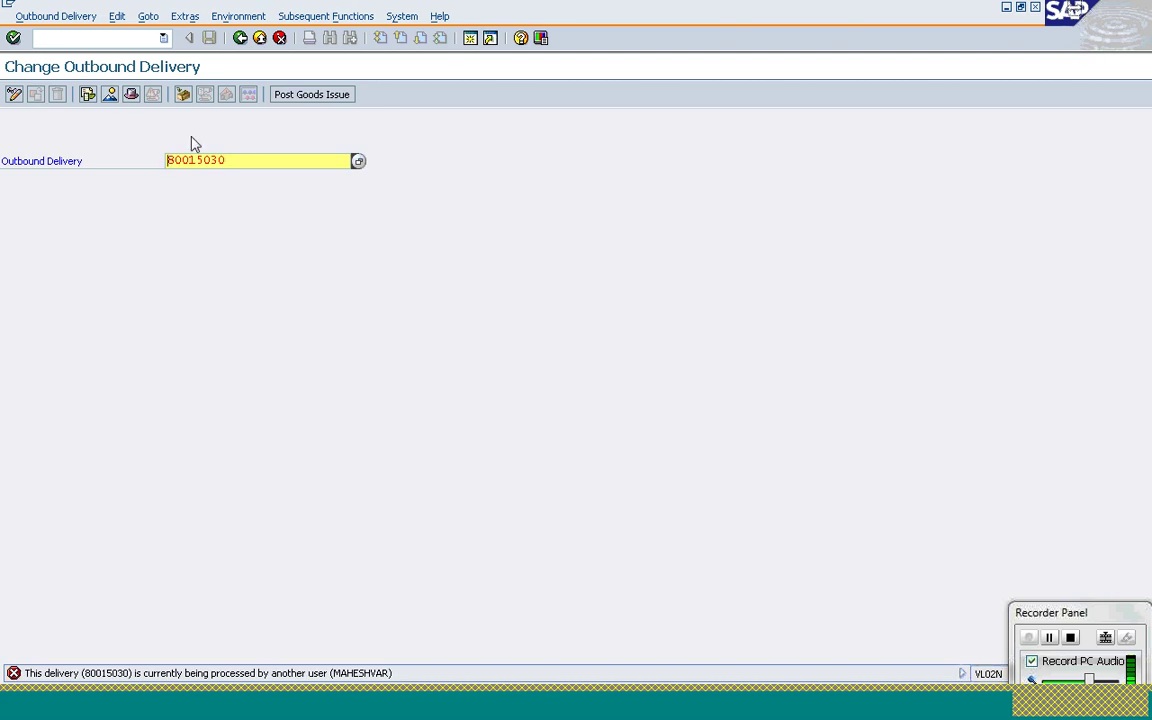
click(88, 37)
text(/)
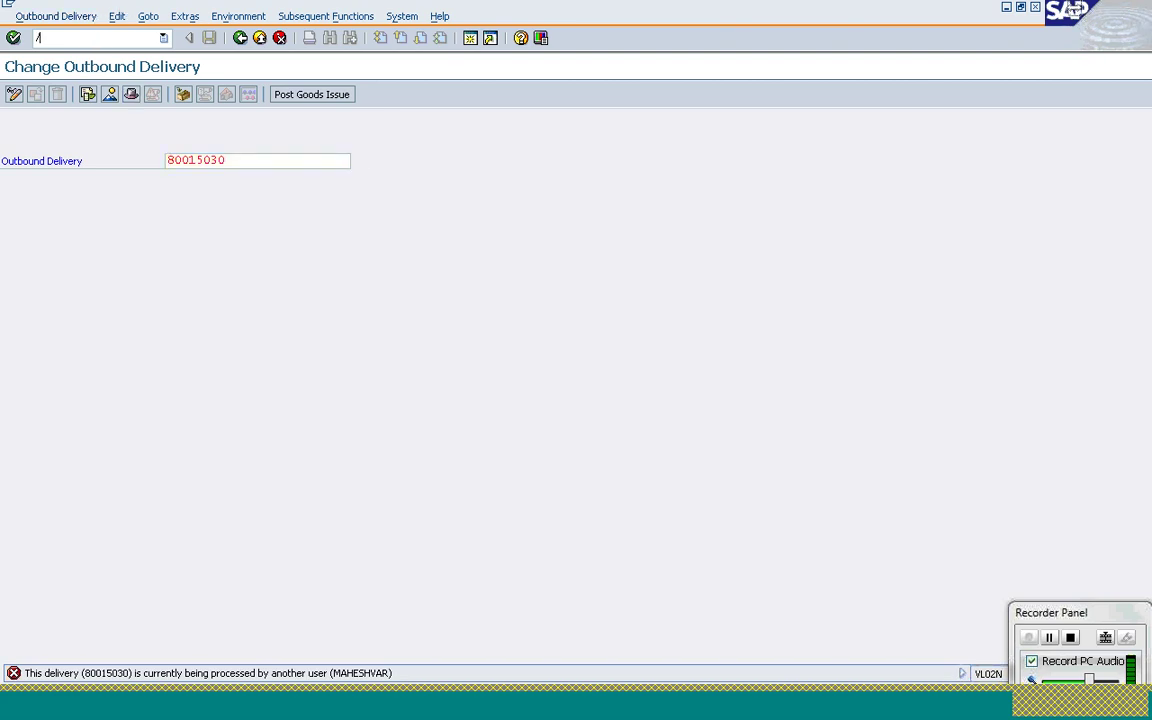
key(BackSpace)
key(BackSpace)
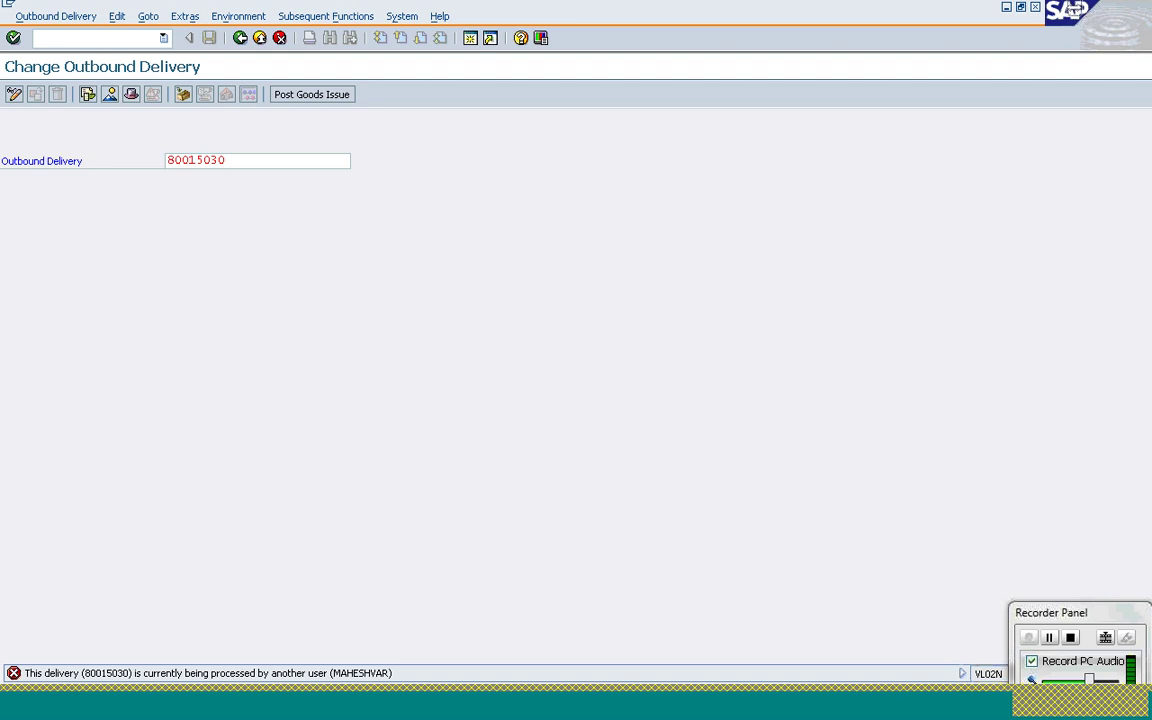
Display the sales order's document flow from transaction VA02 and examine its goods issue and delivery entries
key(F3)
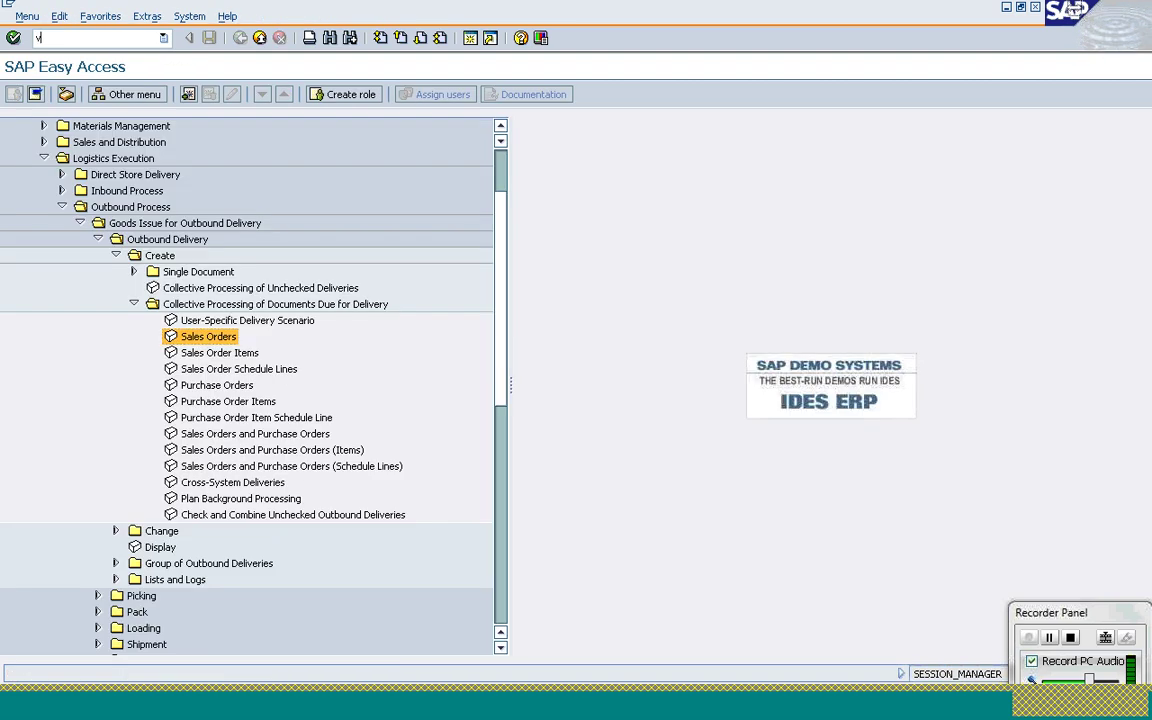
text(va01)
key(Return)
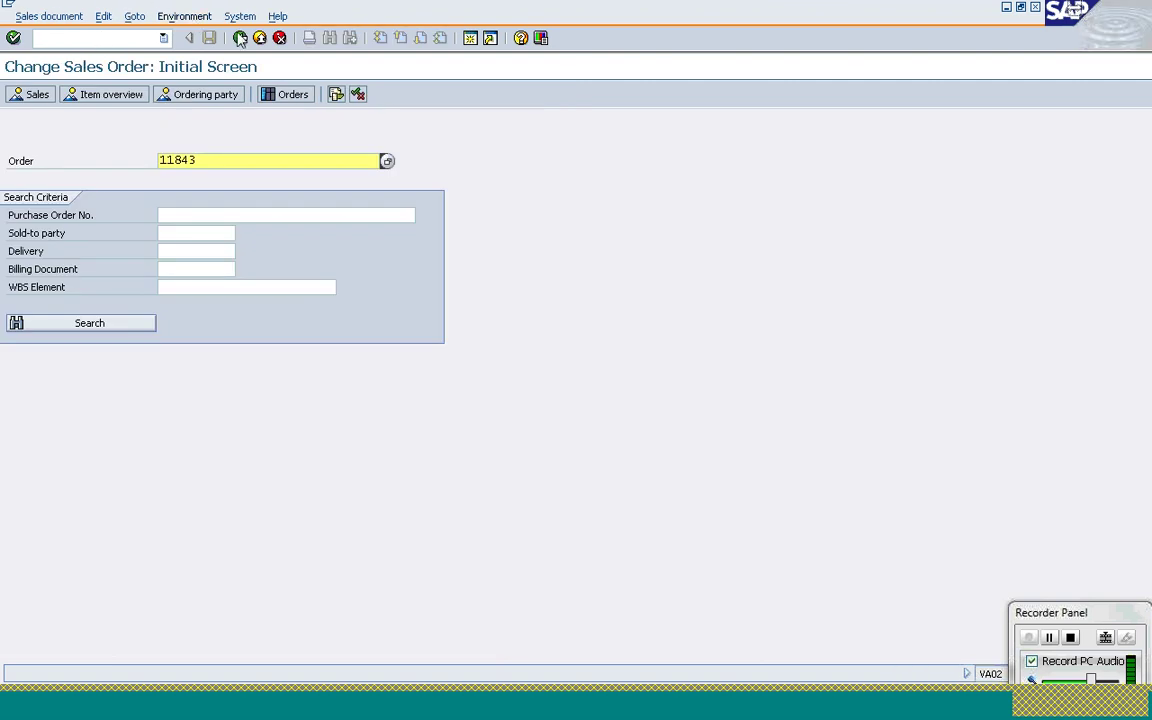
click(337, 97)
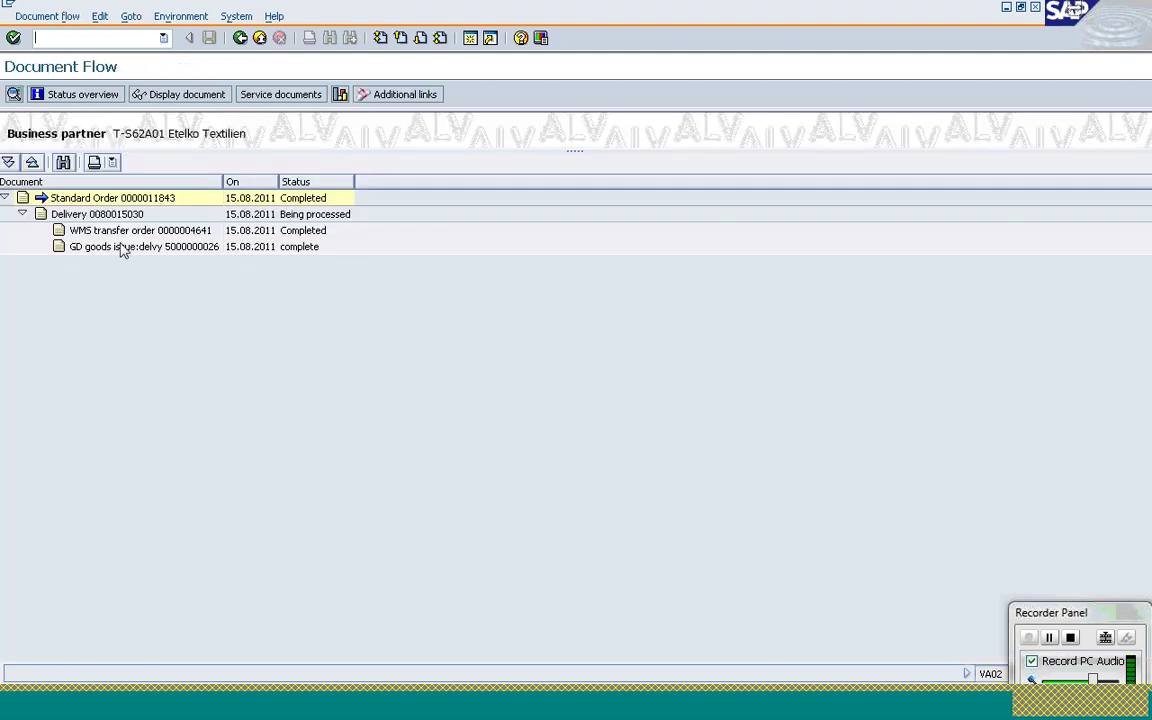
click(121, 250)
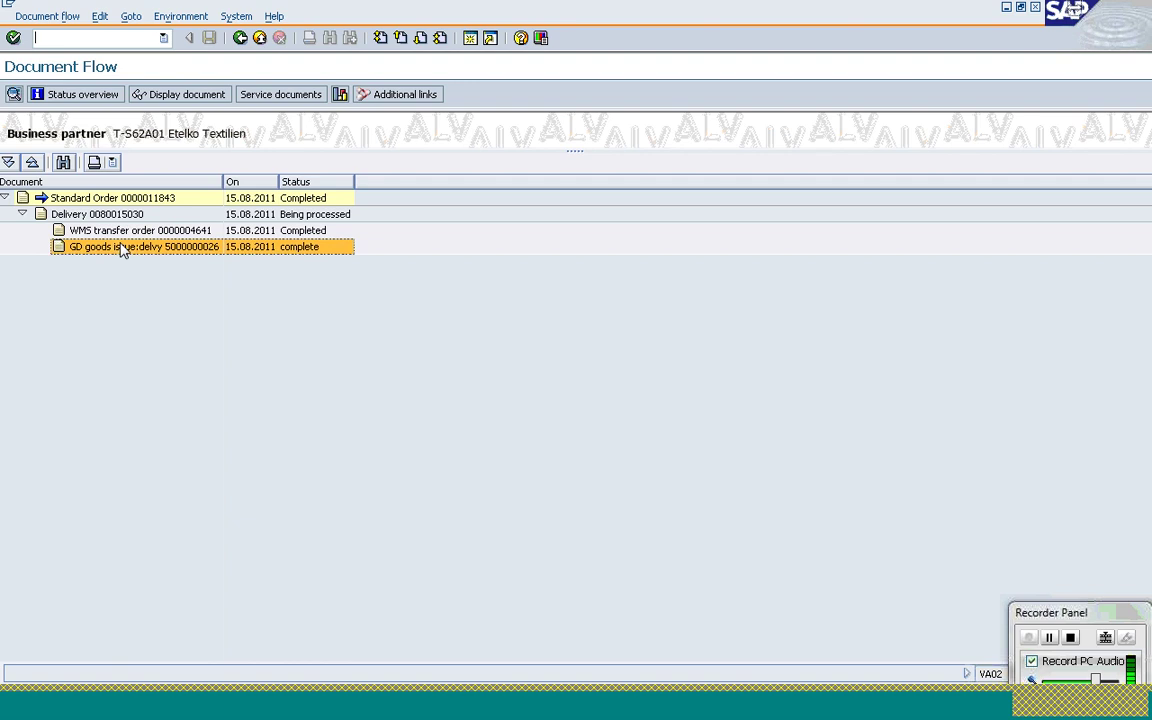
click(92, 217)
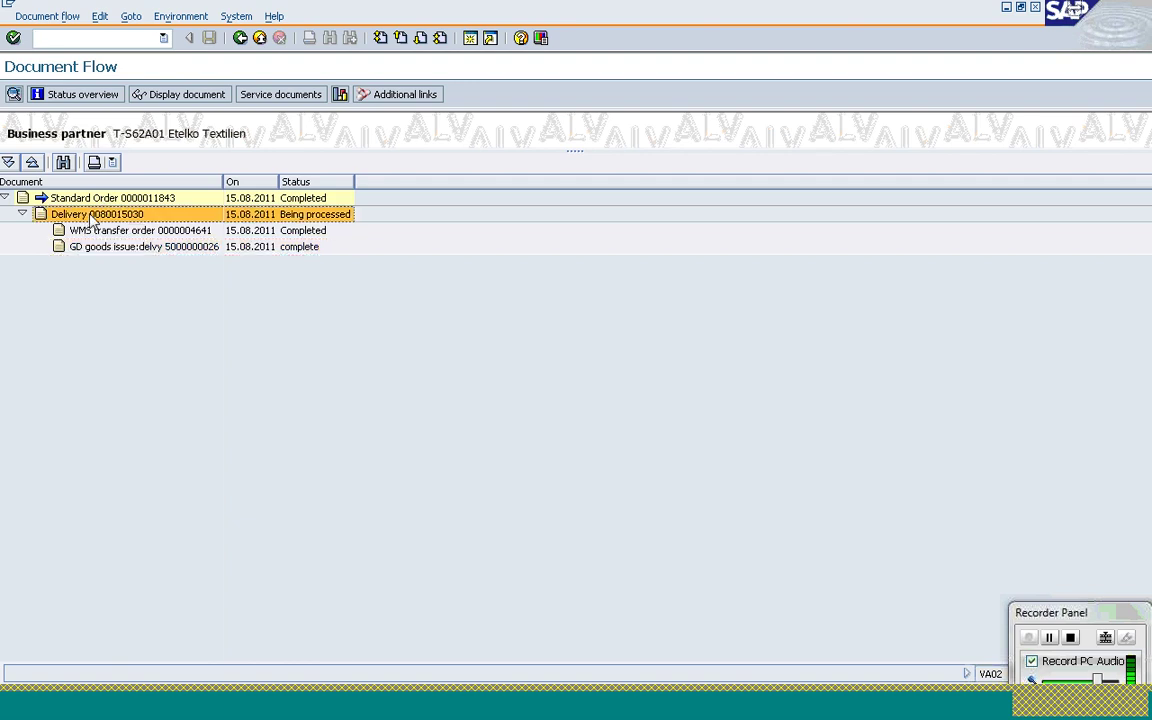